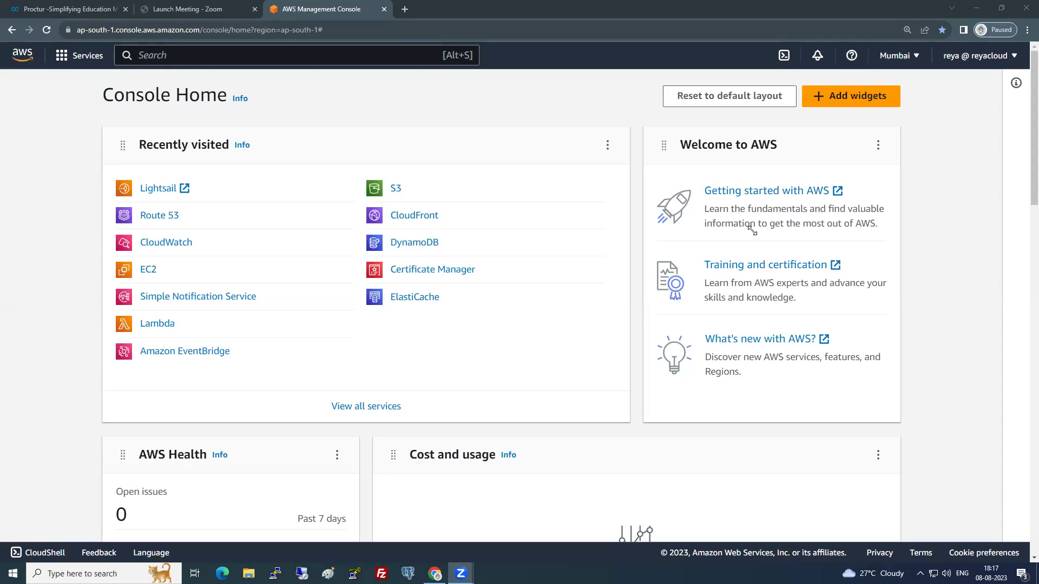
- Open the EC2 instances list in the Mumbai region and begin launching a new instance
{"action": "left_click", "coordinate": [148, 270]}
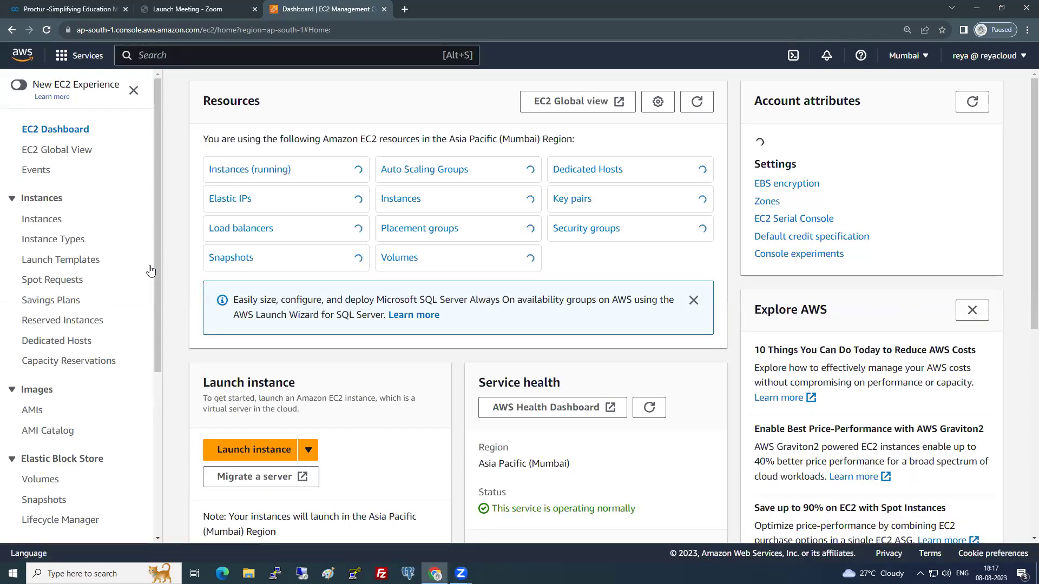
{"action": "left_click", "coordinate": [50, 219]}
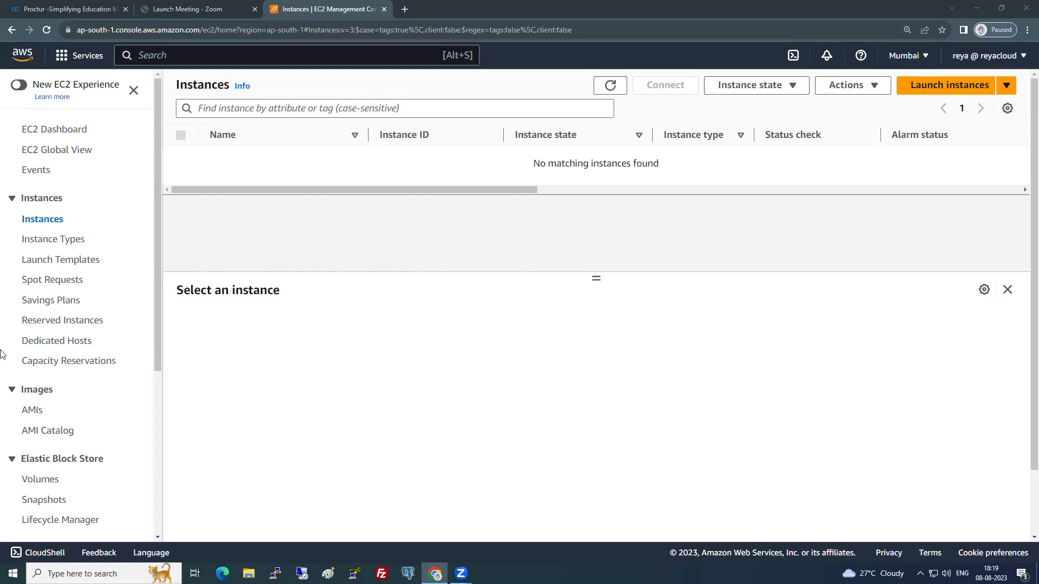
{"action": "scroll", "coordinate": [53, 395], "scroll_direction": "down", "scroll_amount": 5}
{"action": "scroll", "coordinate": [53, 395], "scroll_direction": "up", "scroll_amount": 5}
{"action": "left_click", "coordinate": [921, 91]}
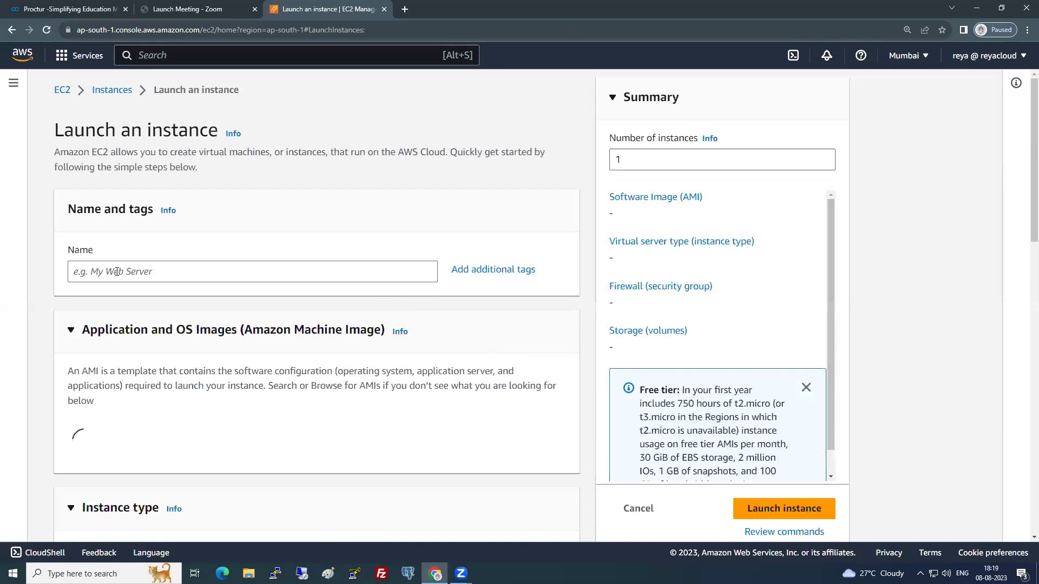
- Name the new instance Server1
{"action": "left_click", "coordinate": [117, 272]}
{"action": "type", "text": "Server"}
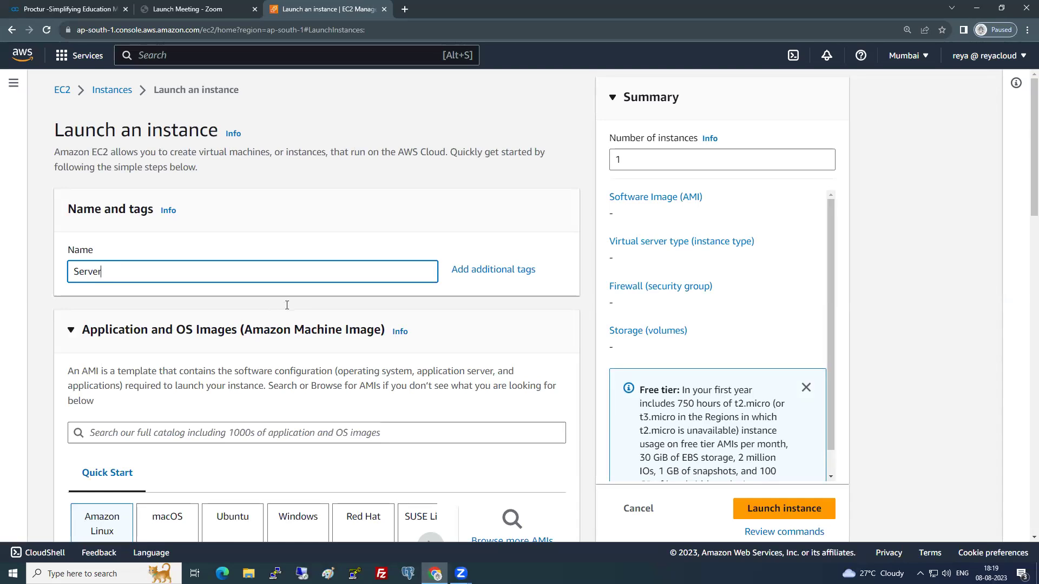
{"action": "type", "text": "1"}
{"action": "scroll", "coordinate": [288, 308], "scroll_direction": "down", "scroll_amount": 2}
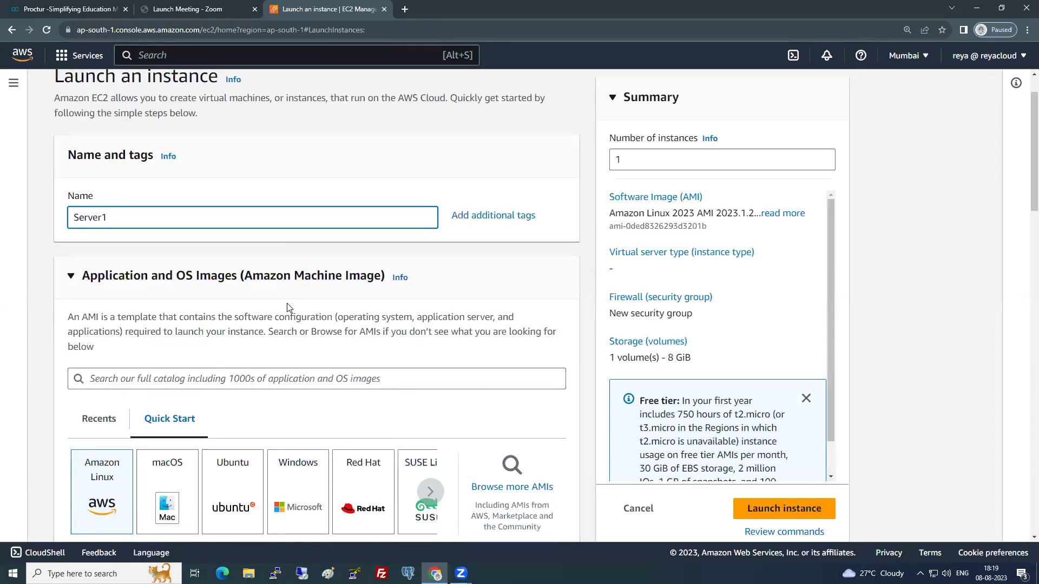
- Browse the AMI catalog filtered to free tier only and select Red Hat Enterprise Linux 9 (HVM), SSD Volume Type
{"action": "scroll", "coordinate": [343, 284], "scroll_direction": "down", "scroll_amount": 1}
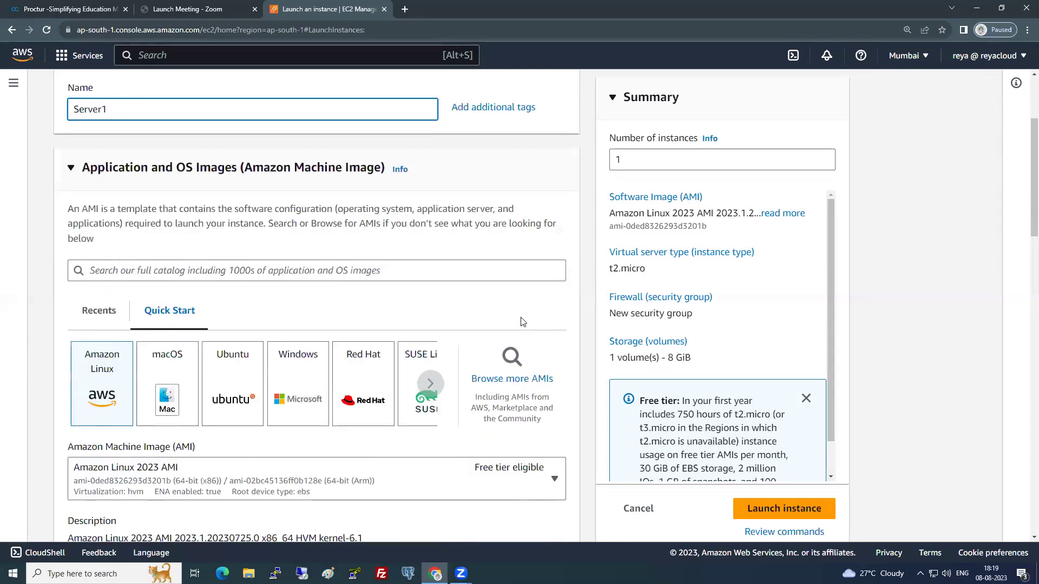
{"action": "left_click", "coordinate": [523, 380]}
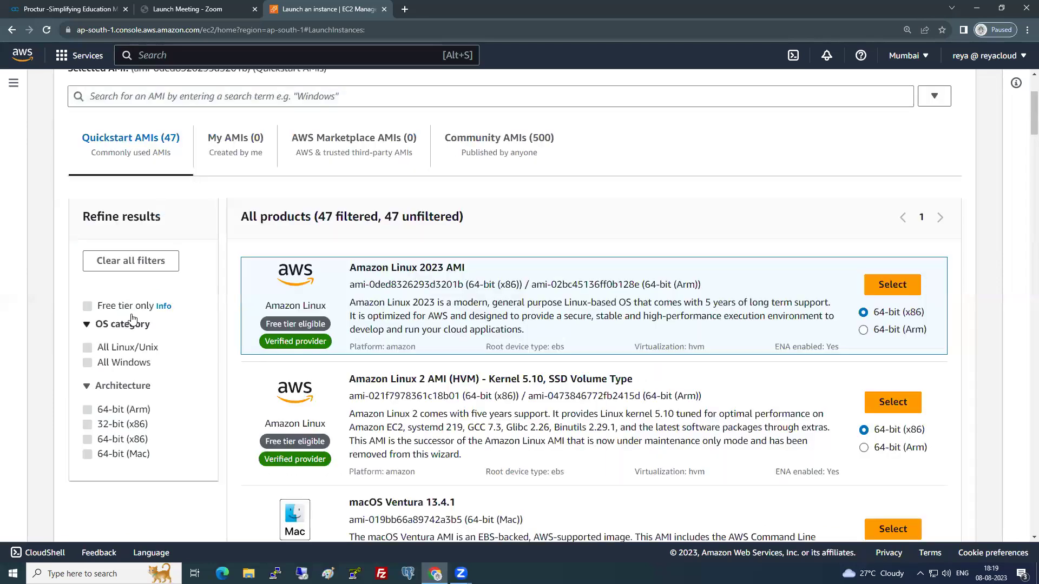
{"action": "left_click", "coordinate": [87, 305]}
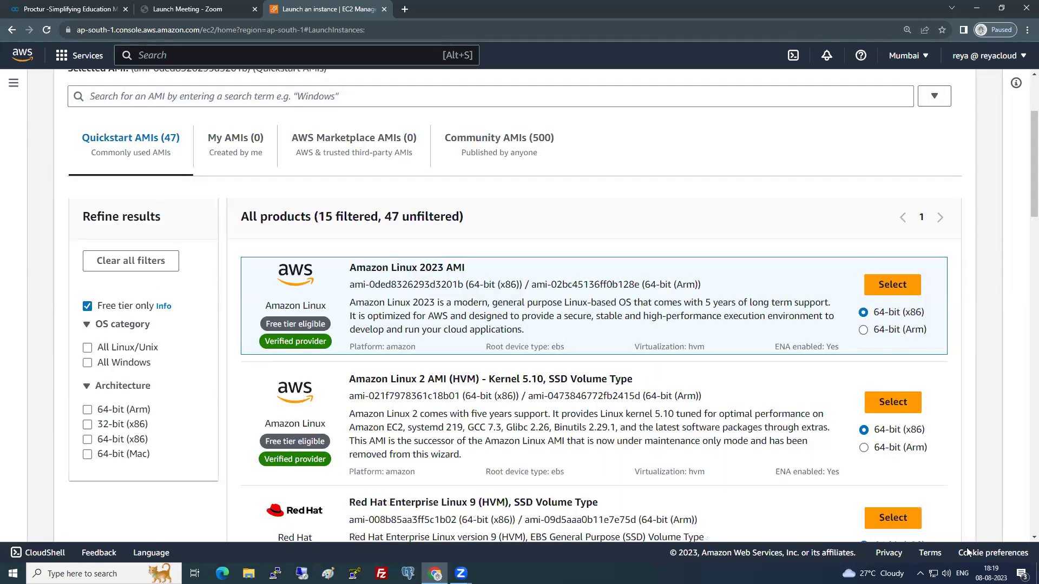
{"action": "left_click", "coordinate": [893, 518]}
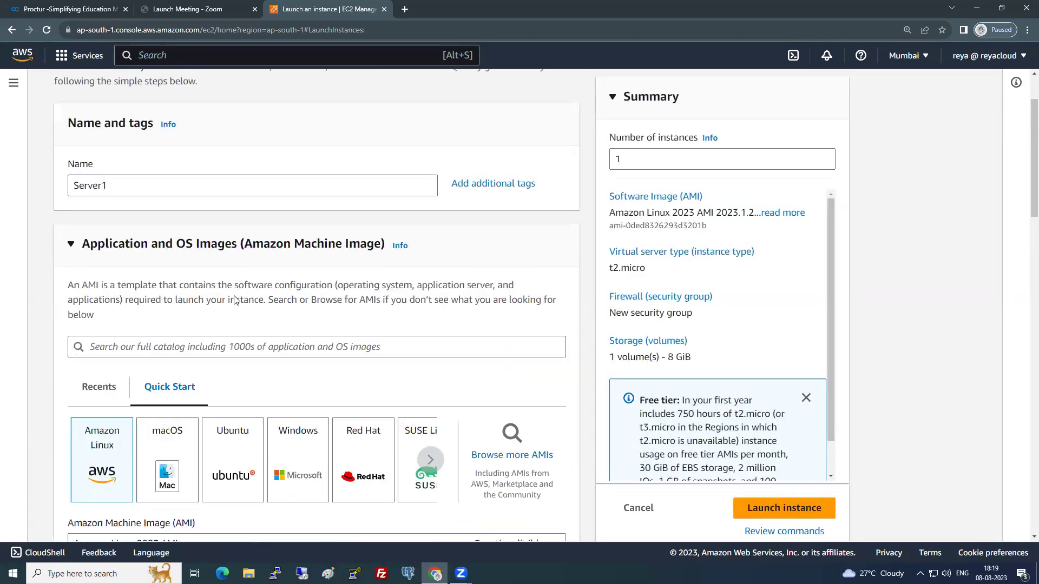
- Choose 6PMBATCH as the key pair for logging in to the instance
{"action": "scroll", "coordinate": [265, 284], "scroll_direction": "down", "scroll_amount": 8}
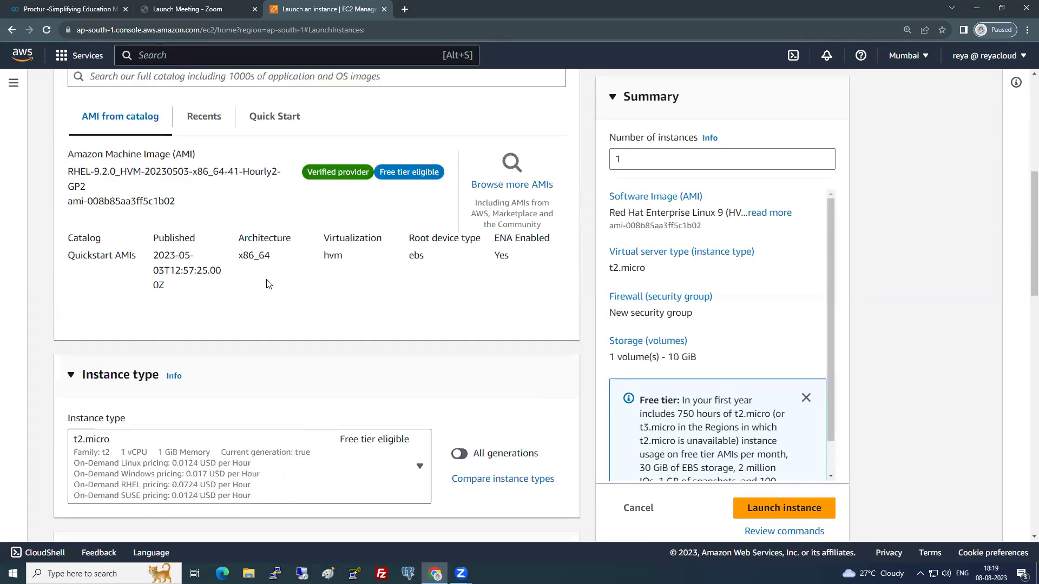
{"action": "scroll", "coordinate": [265, 284], "scroll_direction": "down", "scroll_amount": 3}
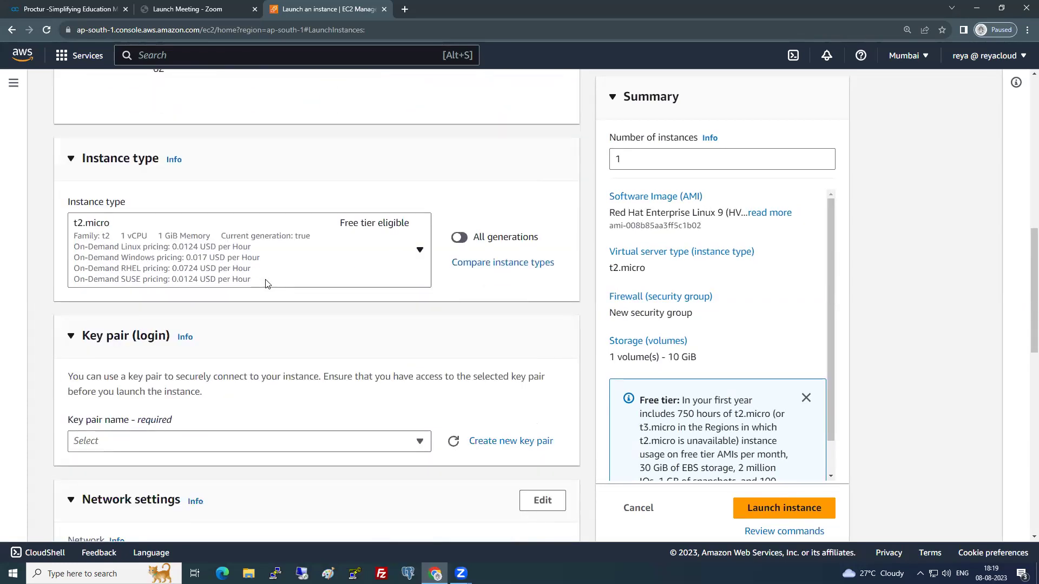
{"action": "scroll", "coordinate": [265, 284], "scroll_direction": "down", "scroll_amount": 3}
{"action": "left_click", "coordinate": [262, 283]}
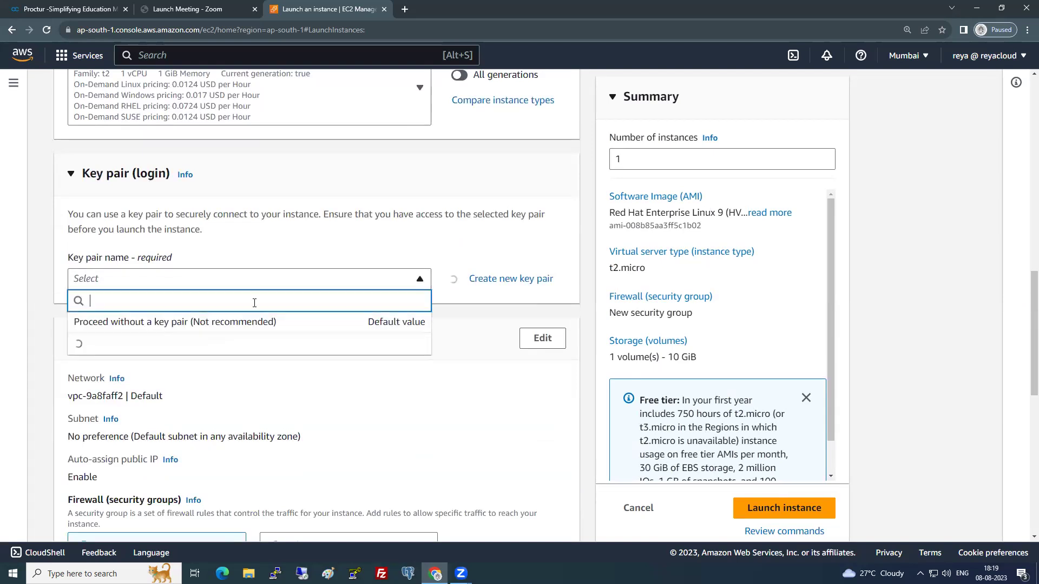
{"action": "left_click", "coordinate": [115, 440]}
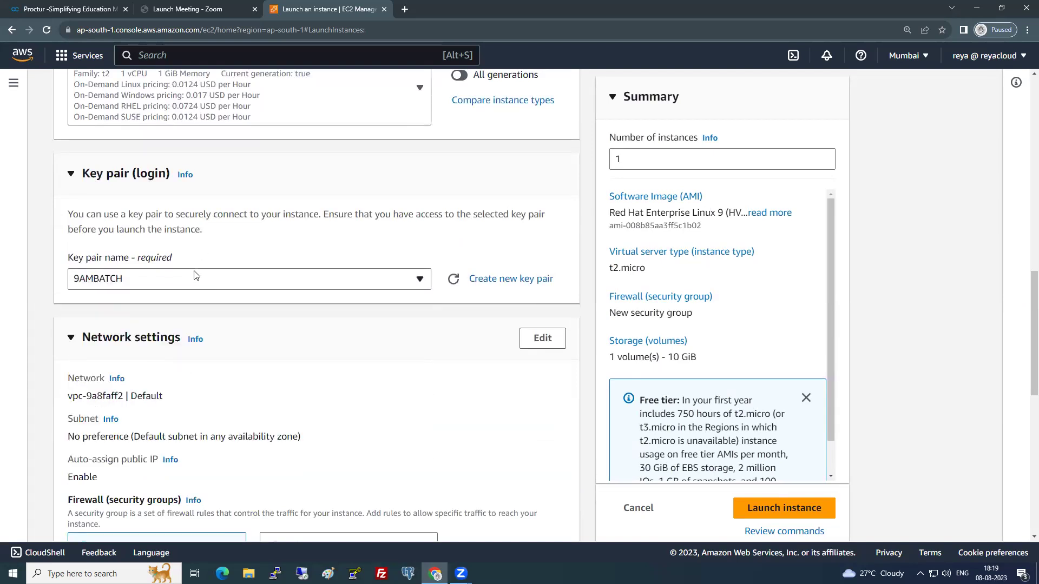
{"action": "left_click", "coordinate": [195, 276]}
{"action": "left_click", "coordinate": [134, 387]}
- Edit the network settings and place the instance in subnet-a6c089ce in availability zone ap-south-1a
{"action": "scroll", "coordinate": [576, 265], "scroll_direction": "down", "scroll_amount": 2}
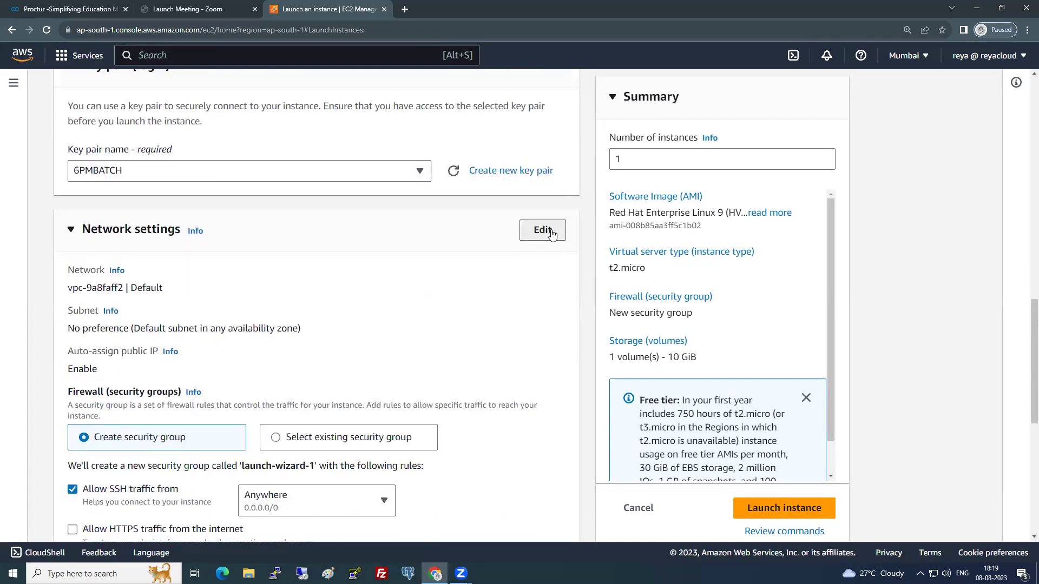
{"action": "left_click", "coordinate": [545, 230]}
{"action": "left_click", "coordinate": [301, 346]}
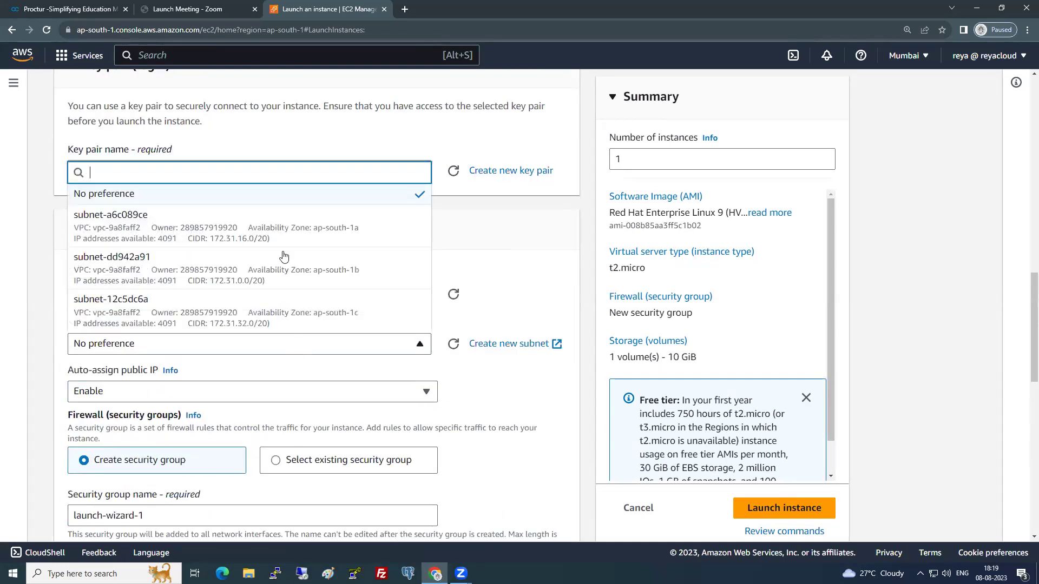
{"action": "left_click", "coordinate": [266, 227]}
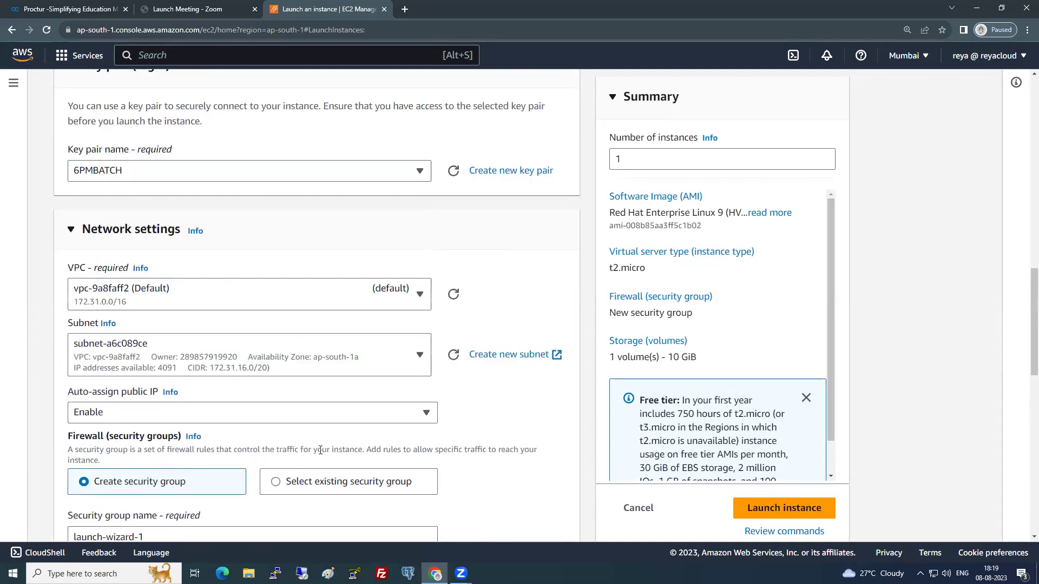
- Use an existing security group for the firewall and assign the default group
{"action": "left_click", "coordinate": [328, 482]}
{"action": "scroll", "coordinate": [211, 419], "scroll_direction": "down", "scroll_amount": 3}
{"action": "left_click", "coordinate": [161, 374]}
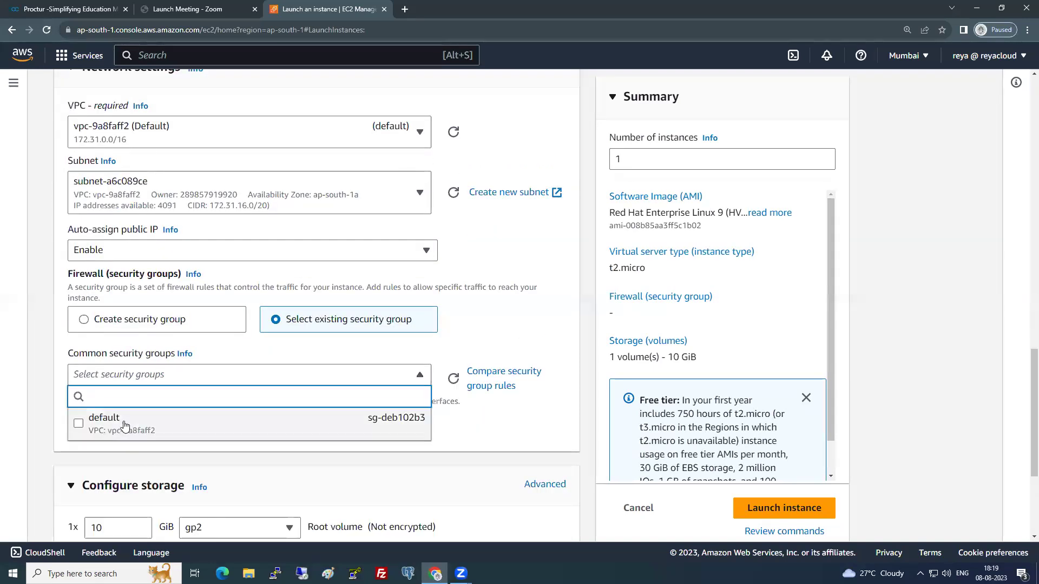
{"action": "left_click", "coordinate": [124, 426]}
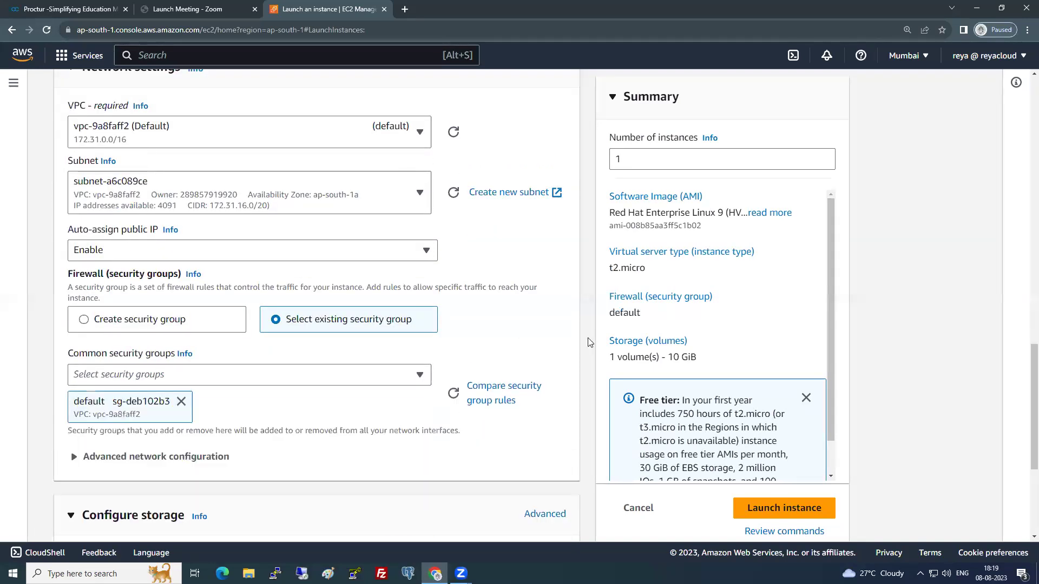
- Expand the advanced details and place the cursor in the empty user data field
{"action": "scroll", "coordinate": [568, 360], "scroll_direction": "down", "scroll_amount": 4}
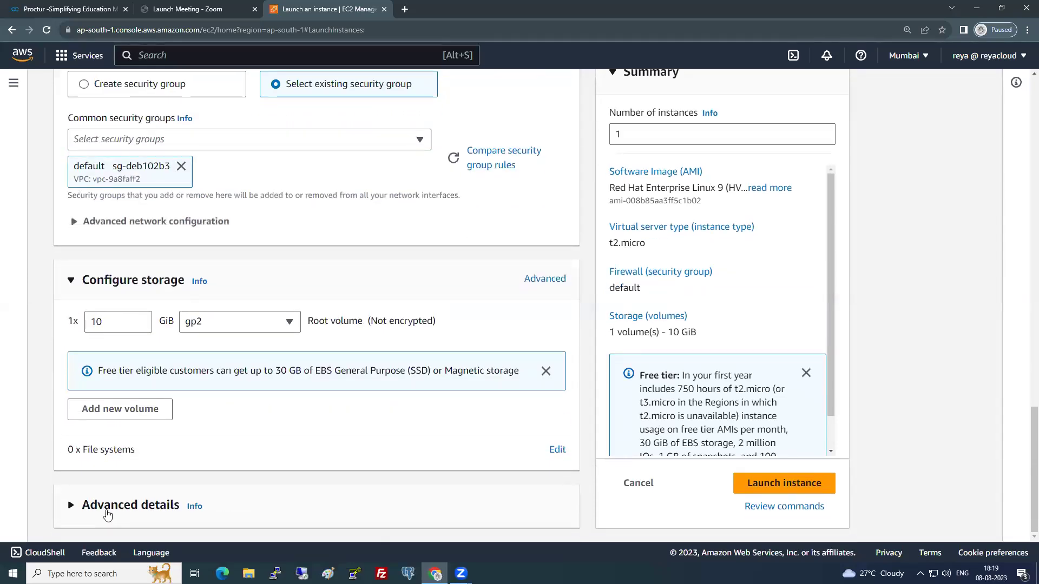
{"action": "left_click", "coordinate": [145, 502]}
{"action": "scroll", "coordinate": [145, 503], "scroll_direction": "down", "scroll_amount": 20}
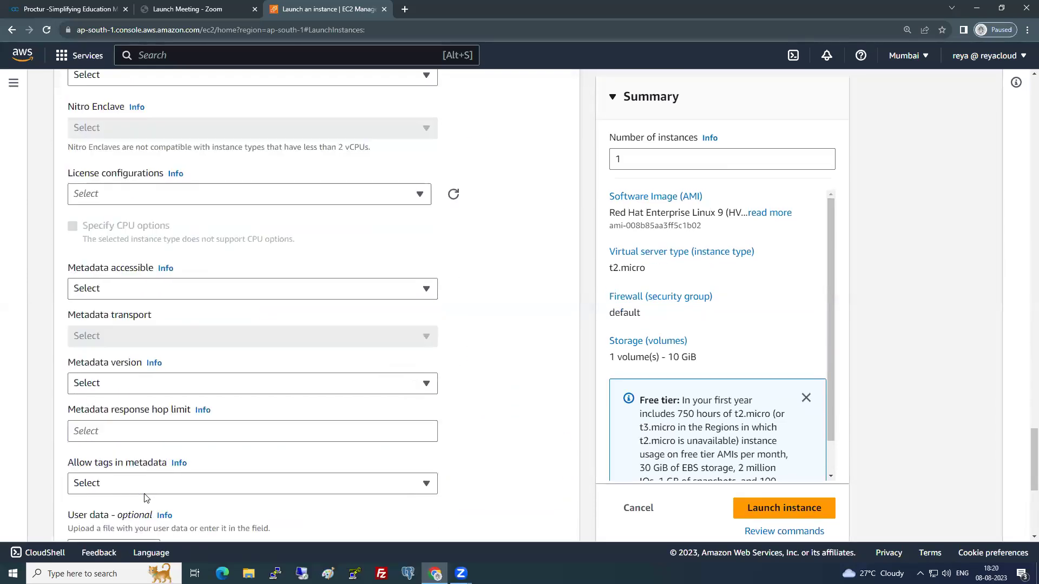
{"action": "left_click", "coordinate": [197, 349]}
- Switch to File Explorer and open the Scripts text file from the Material folder
{"action": "left_click", "coordinate": [249, 574]}
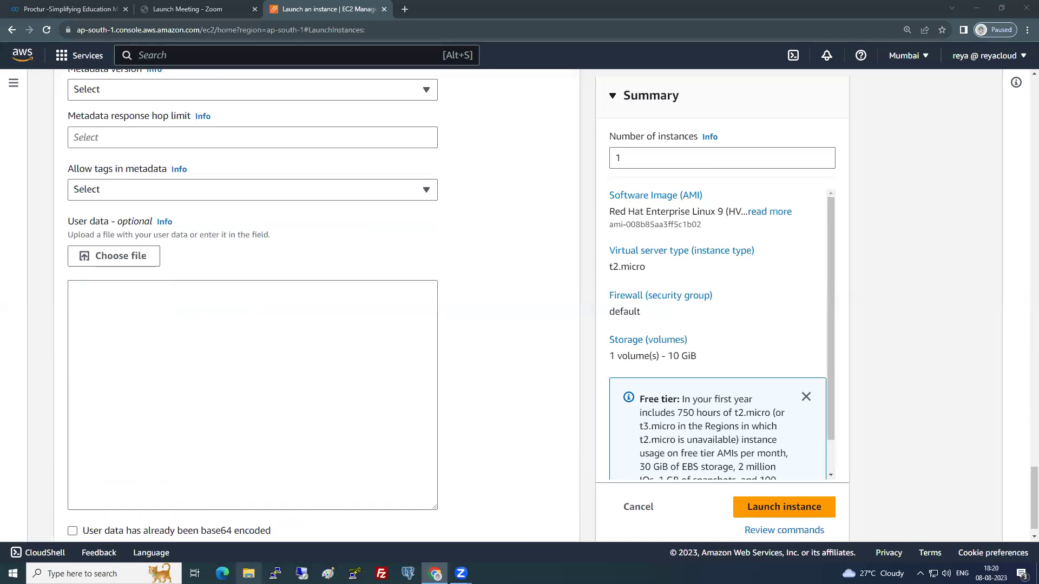
{"action": "scroll", "coordinate": [402, 298], "scroll_direction": "down", "scroll_amount": 5}
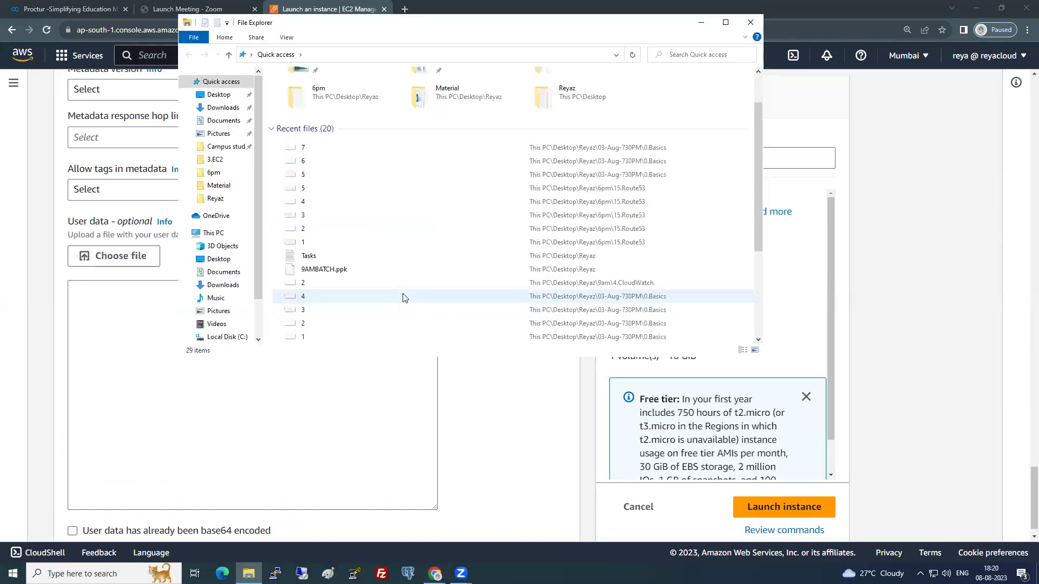
{"action": "scroll", "coordinate": [403, 298], "scroll_direction": "up", "scroll_amount": 5}
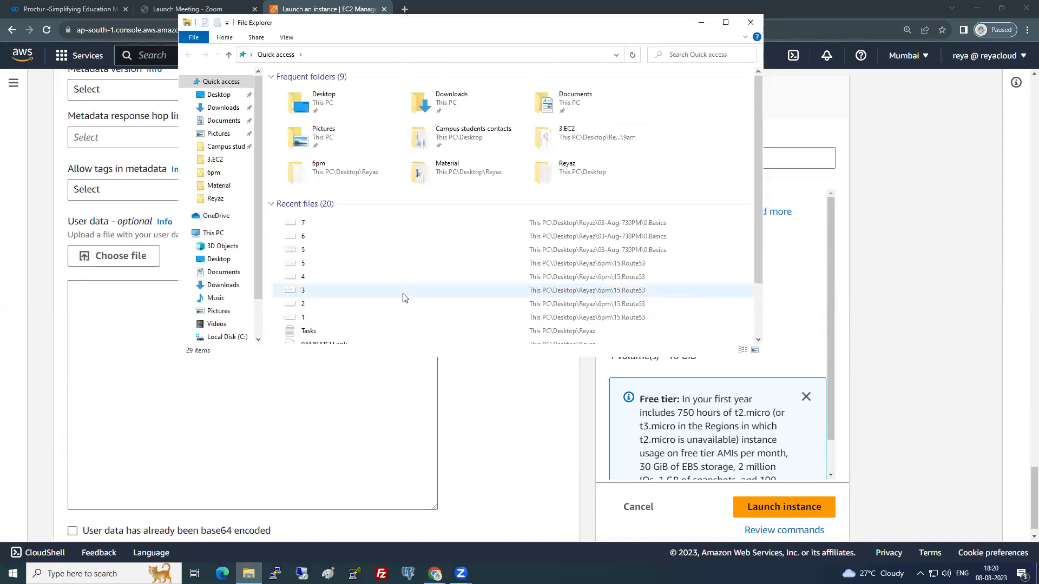
{"action": "left_click", "coordinate": [223, 199]}
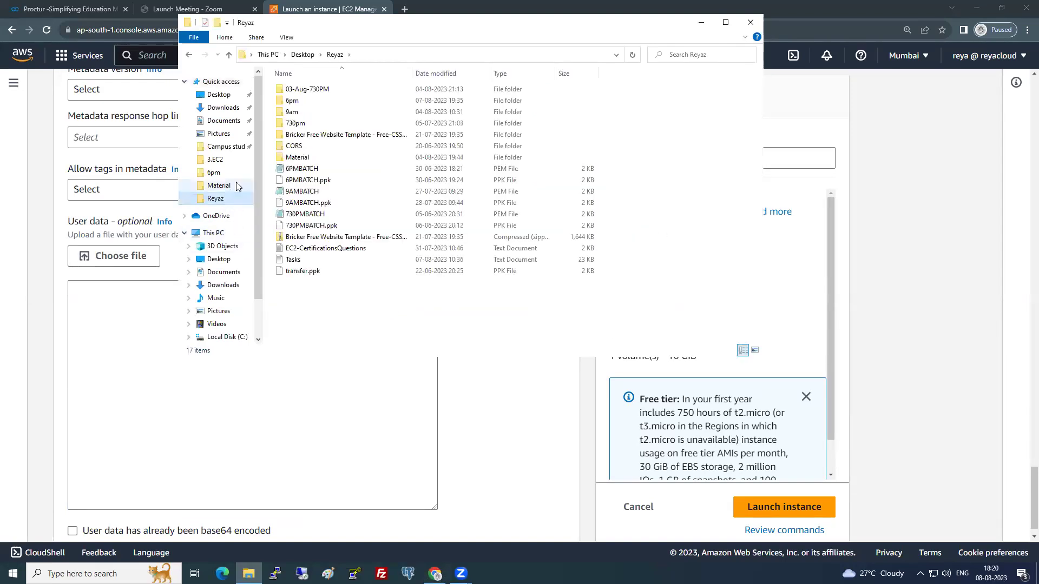
{"action": "double_click", "coordinate": [302, 158]}
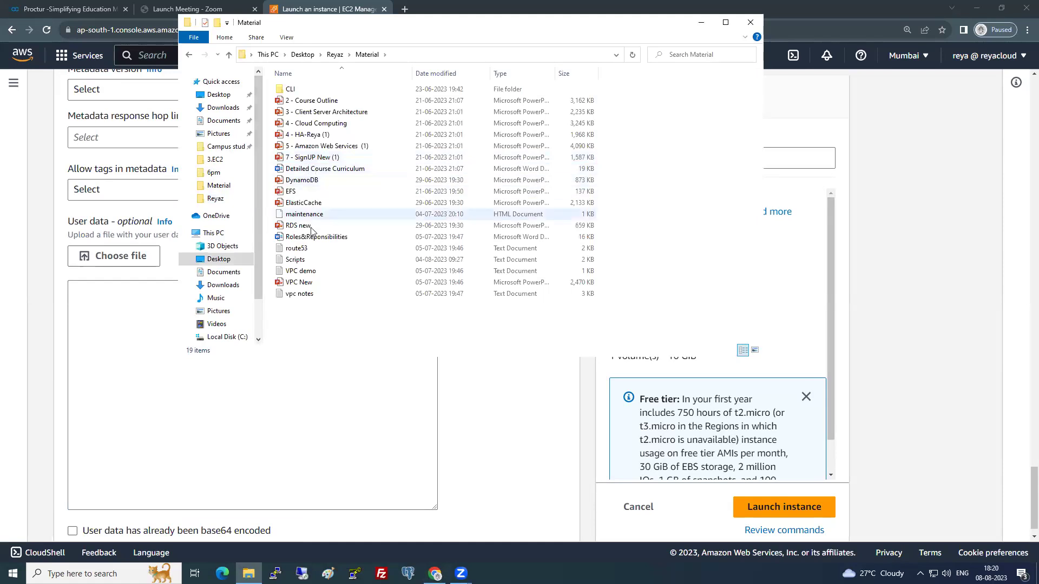
{"action": "double_click", "coordinate": [315, 260]}
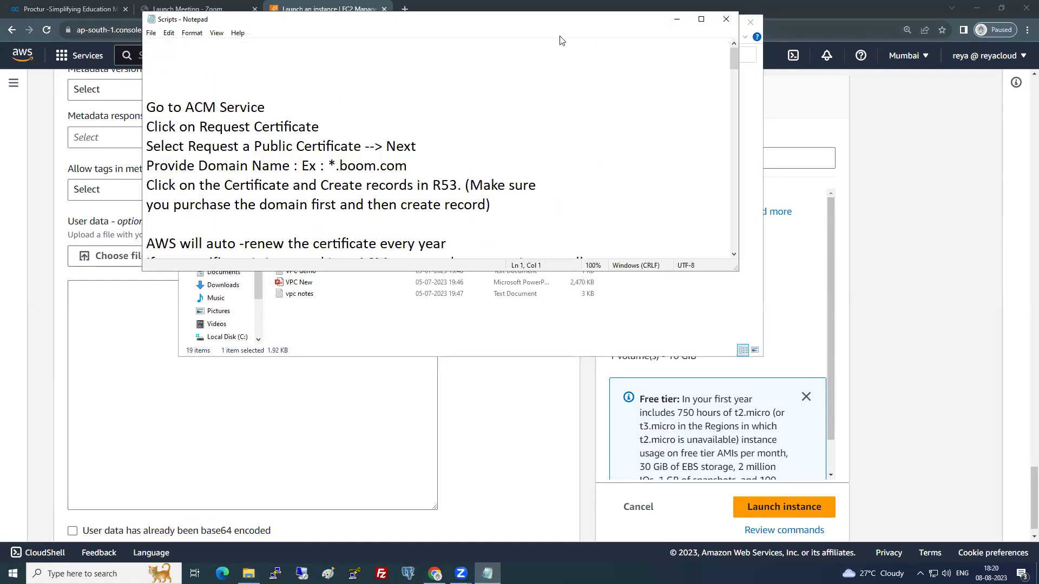
- Copy the httpd installation bash script, from #!/bin/bash through the echo line, and paste it into the instance's user data in Chrome
{"action": "key", "text": "super+Up"}
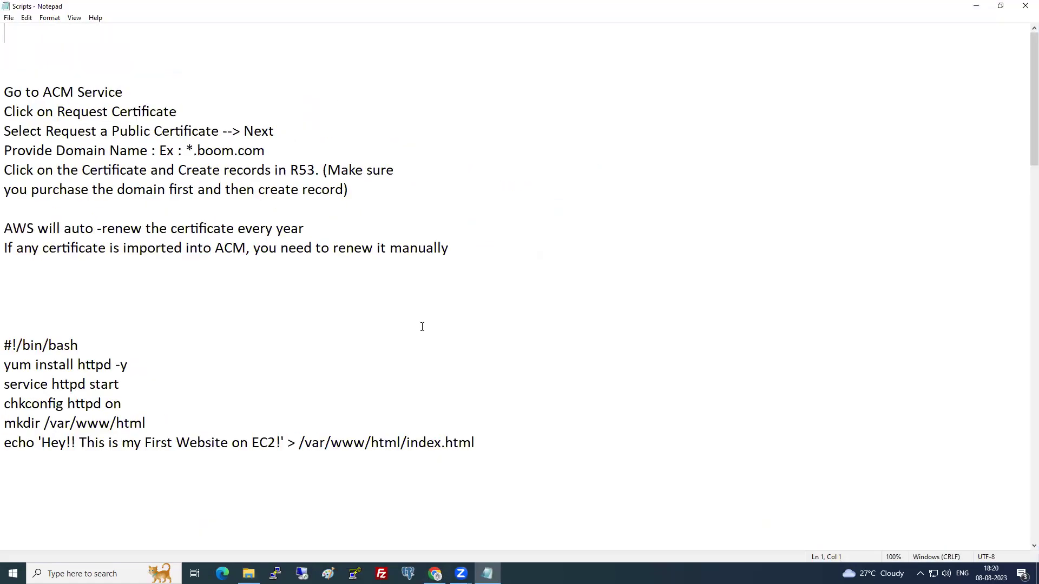
{"action": "scroll", "coordinate": [422, 325], "scroll_direction": "down", "scroll_amount": 1}
{"action": "left_click_drag", "start_coordinate": [476, 384], "coordinate": [4, 286]}
{"action": "key", "text": "ctrl+c"}
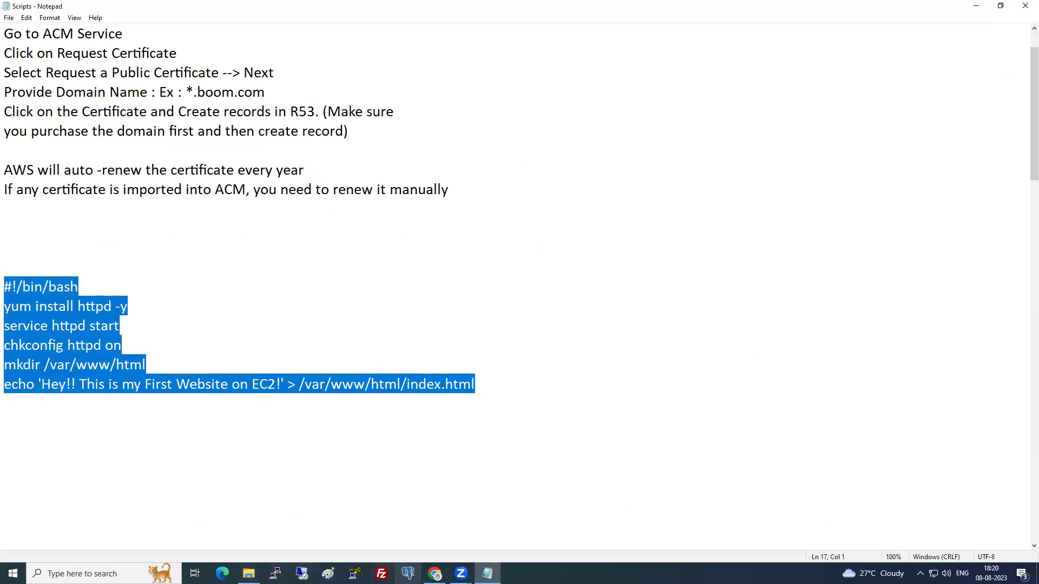
{"action": "left_click", "coordinate": [435, 574]}
{"action": "key", "text": "ctrl+v"}
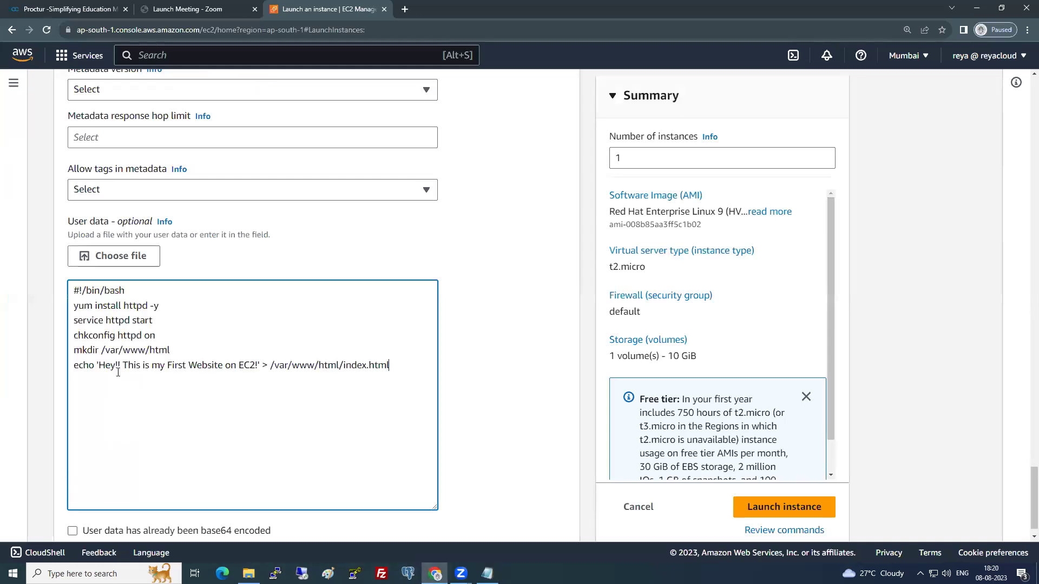
- Reword the script's echo message to 'Hey!! This is the Website on EC2 with R53 !!'
{"action": "left_click_drag", "start_coordinate": [162, 365], "coordinate": [187, 365]}
{"action": "key", "text": "BackSpace"}
{"action": "key", "text": "Delete"}
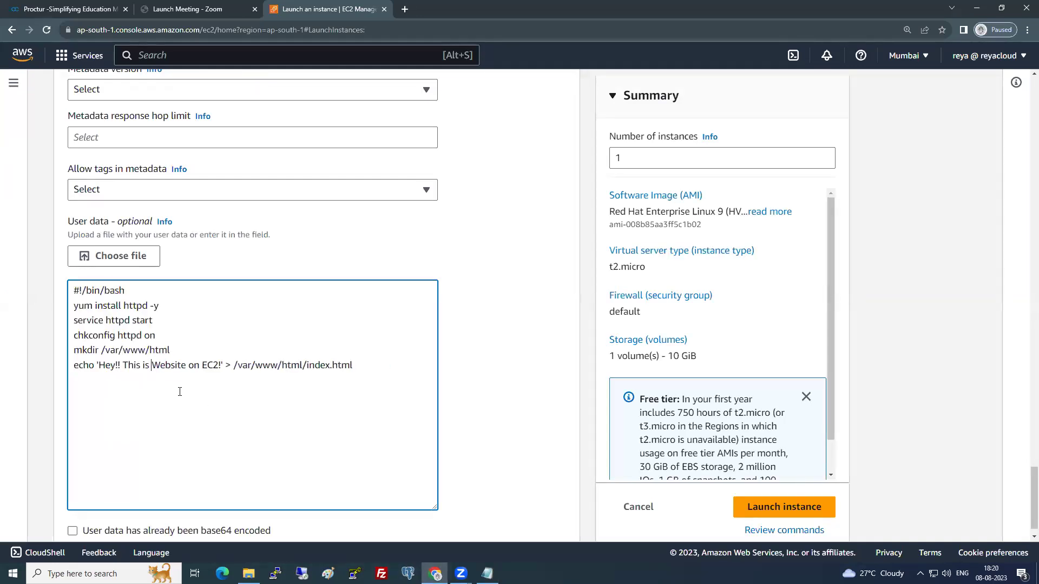
{"action": "type", "text": "the"}
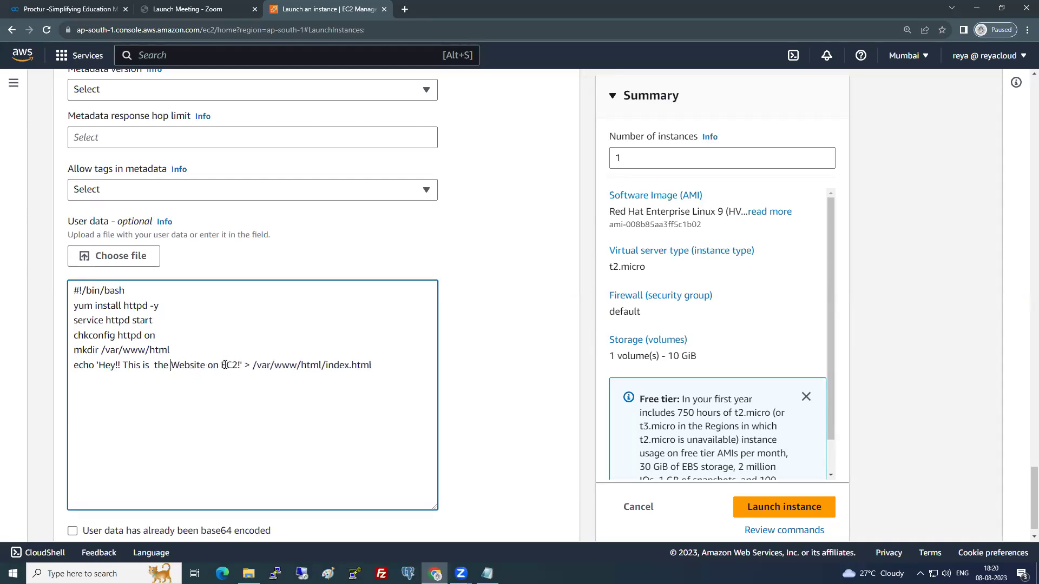
{"action": "left_click", "coordinate": [238, 365]}
{"action": "type", "text": "with"}
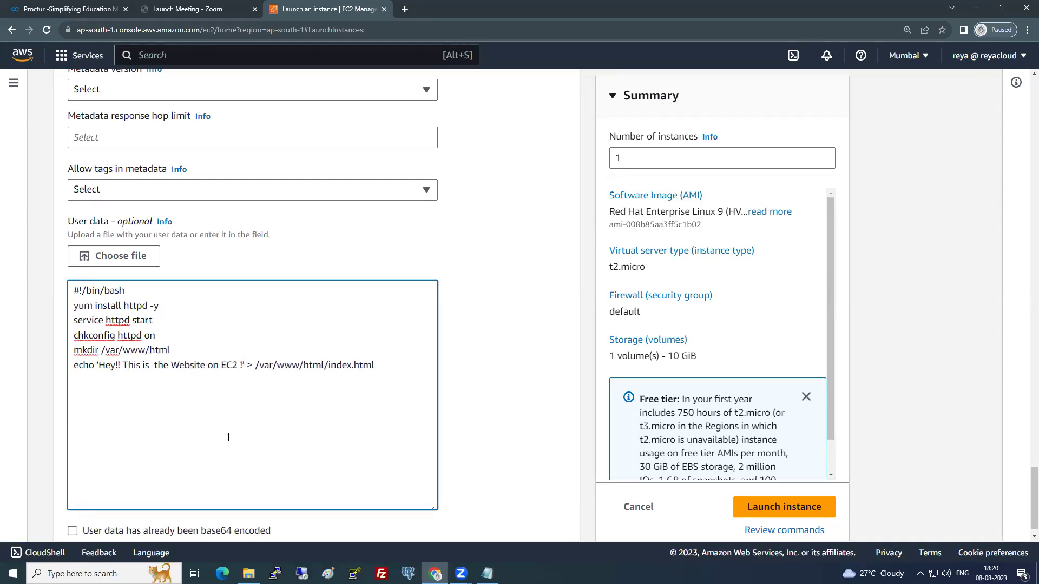
{"action": "type", "text": " R53 "}
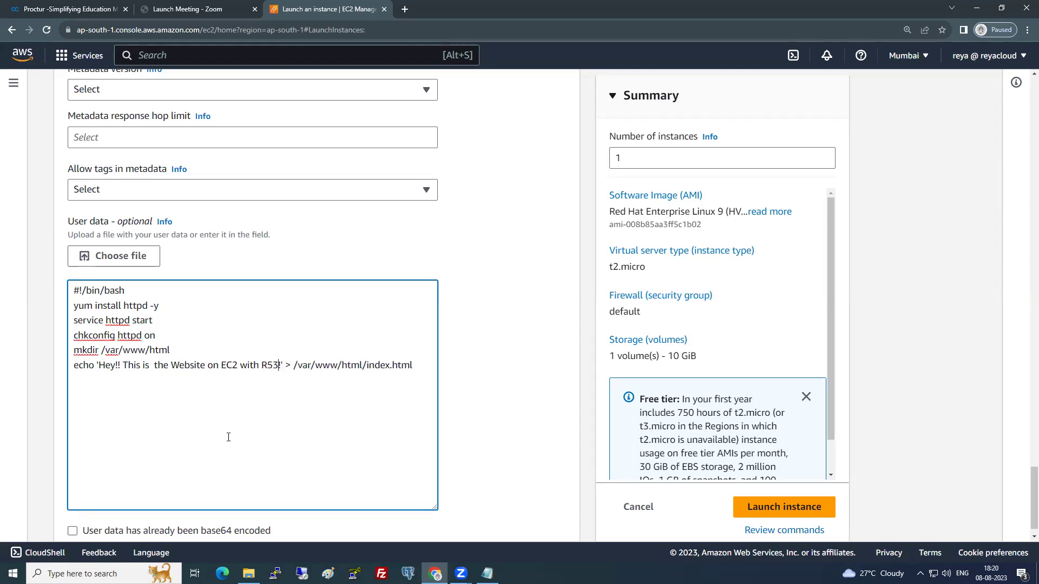
{"action": "type", "text": "!!"}
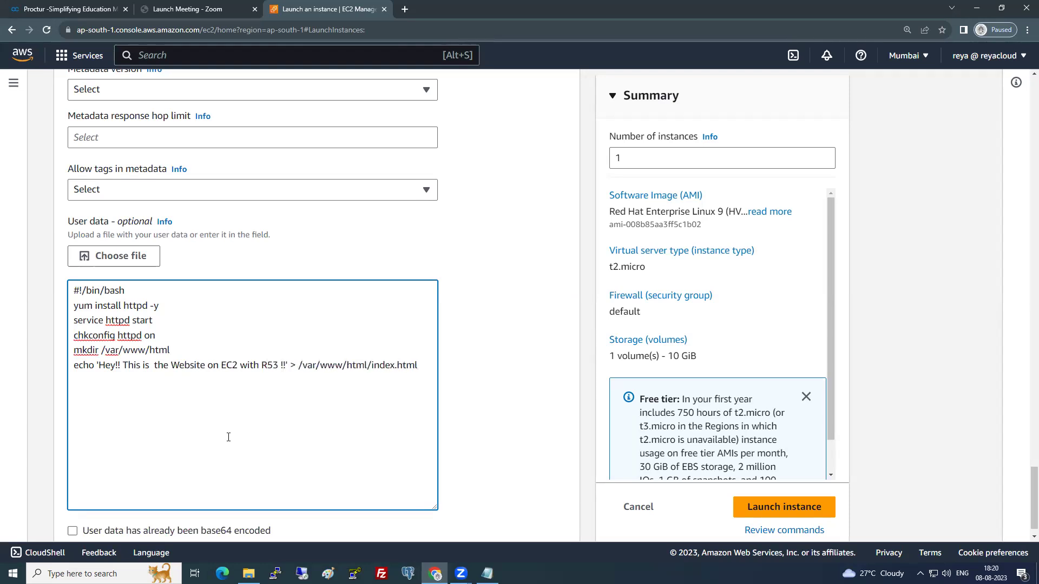
- Launch the instance with the configured settings and user data script
{"action": "key", "text": "ctrl+a"}
{"action": "left_click", "coordinate": [298, 425]}
{"action": "left_click", "coordinate": [739, 508]}
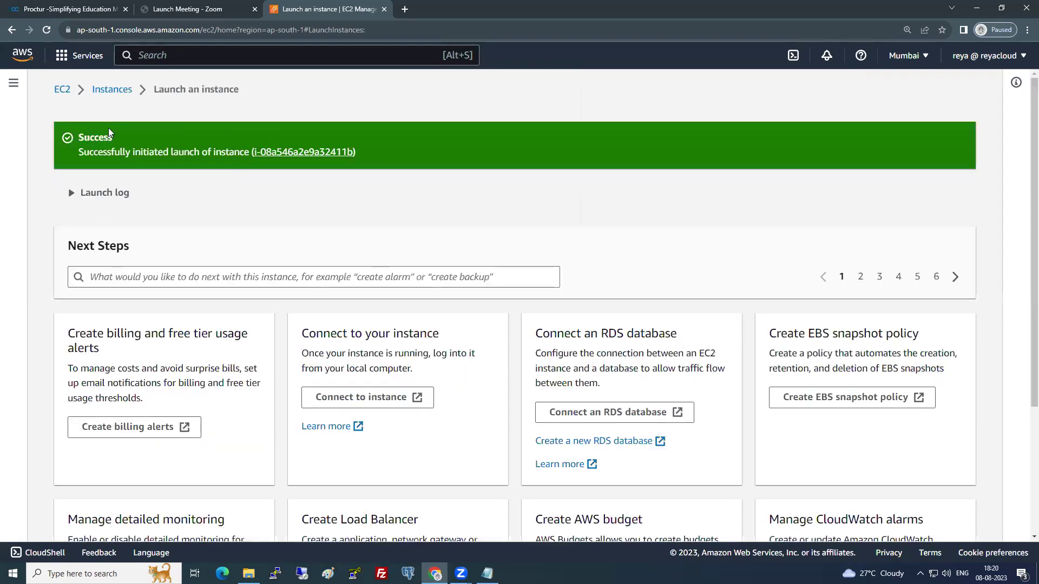
- Return to the instances list and start launching another instance named Server2
{"action": "left_click", "coordinate": [112, 89]}
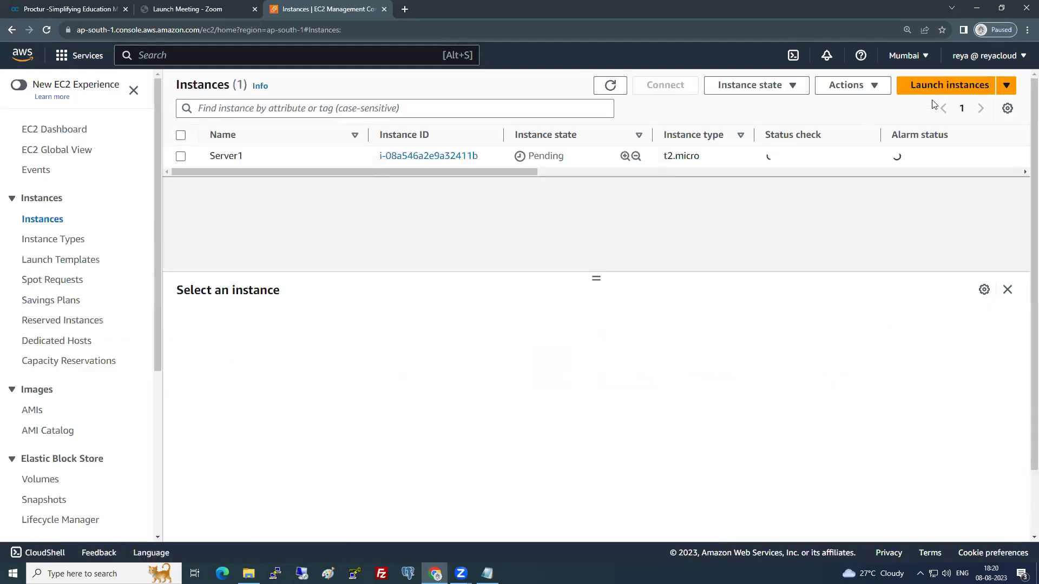
{"action": "left_click", "coordinate": [934, 91]}
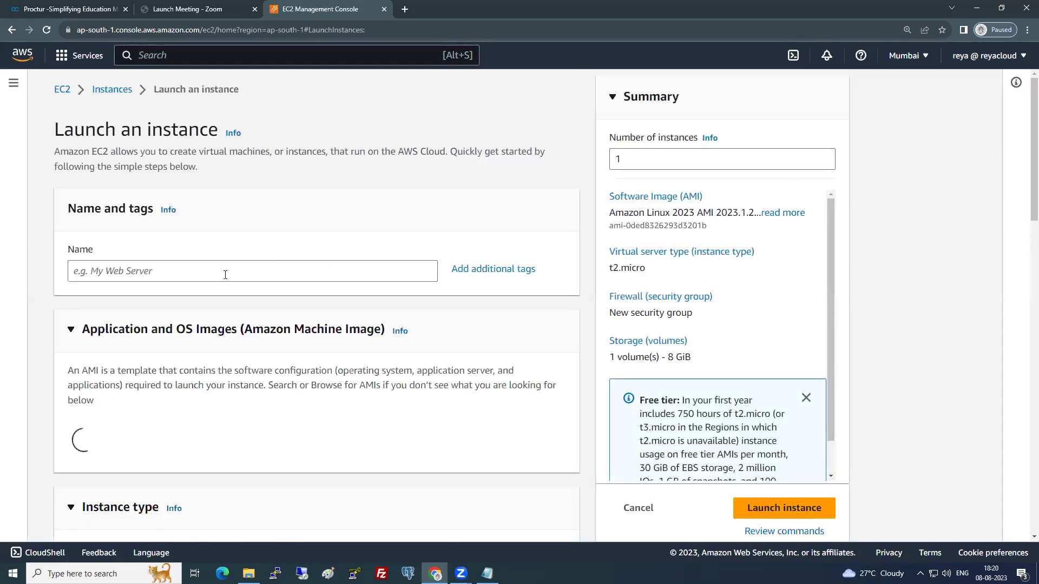
{"action": "left_click", "coordinate": [223, 271]}
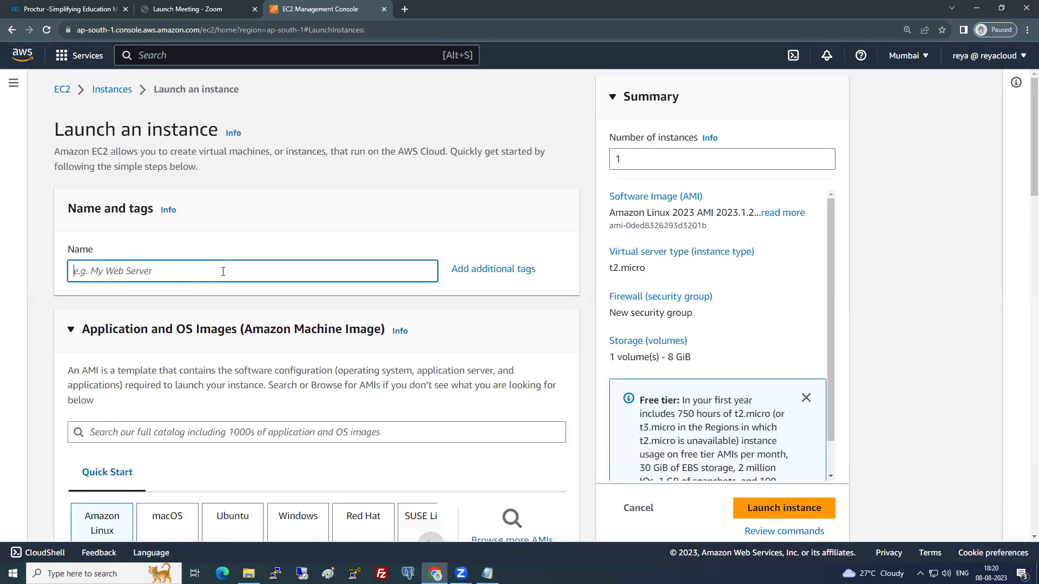
{"action": "type", "text": "Server2"}
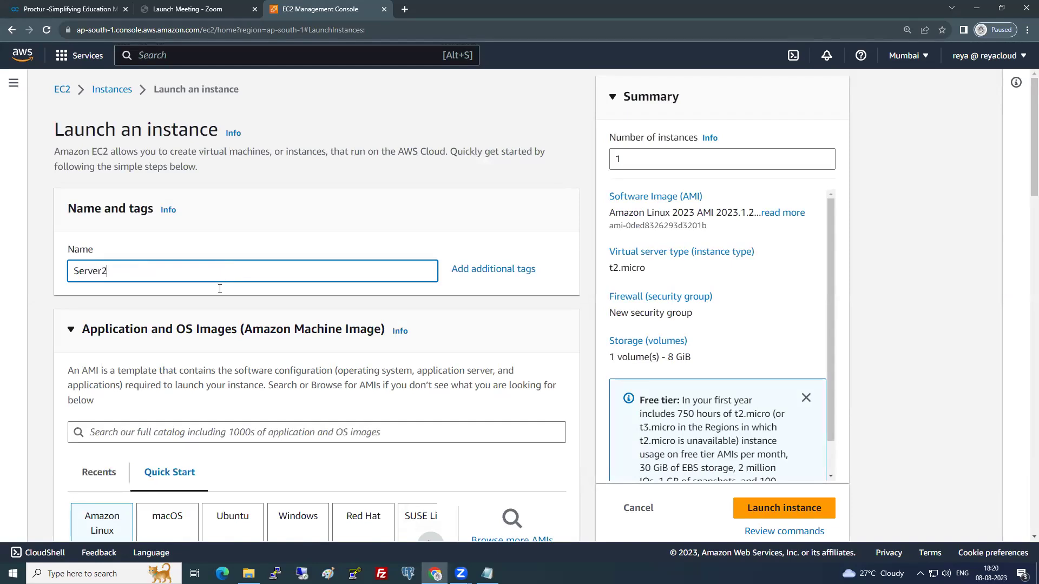
- Browse the free-tier AMIs and select Red Hat Enterprise Linux 9 (HVM), SSD Volume Type for Server2
{"action": "scroll", "coordinate": [218, 328], "scroll_direction": "down", "scroll_amount": 4}
{"action": "left_click", "coordinate": [511, 323]}
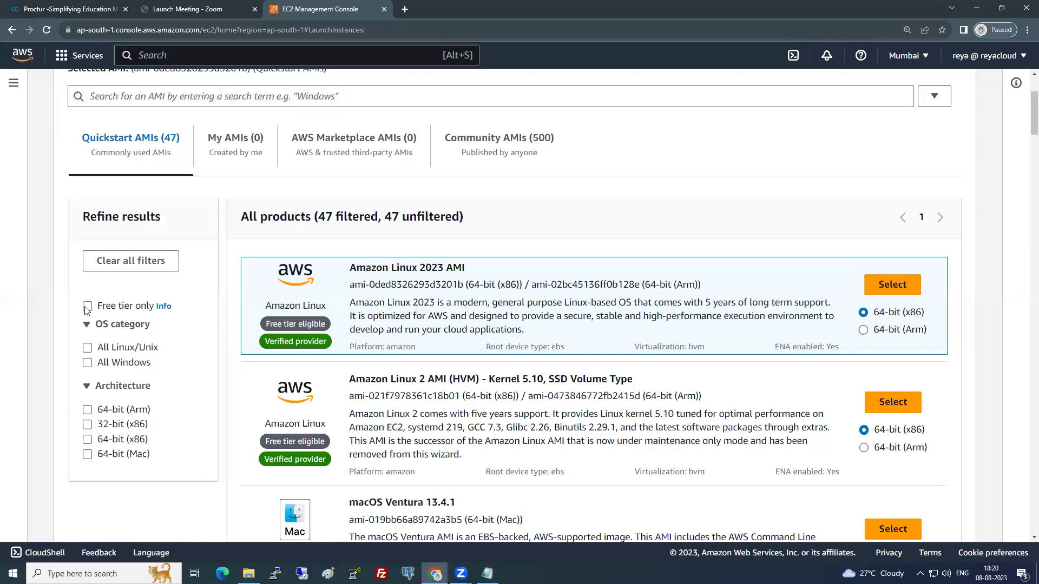
{"action": "left_click", "coordinate": [87, 308]}
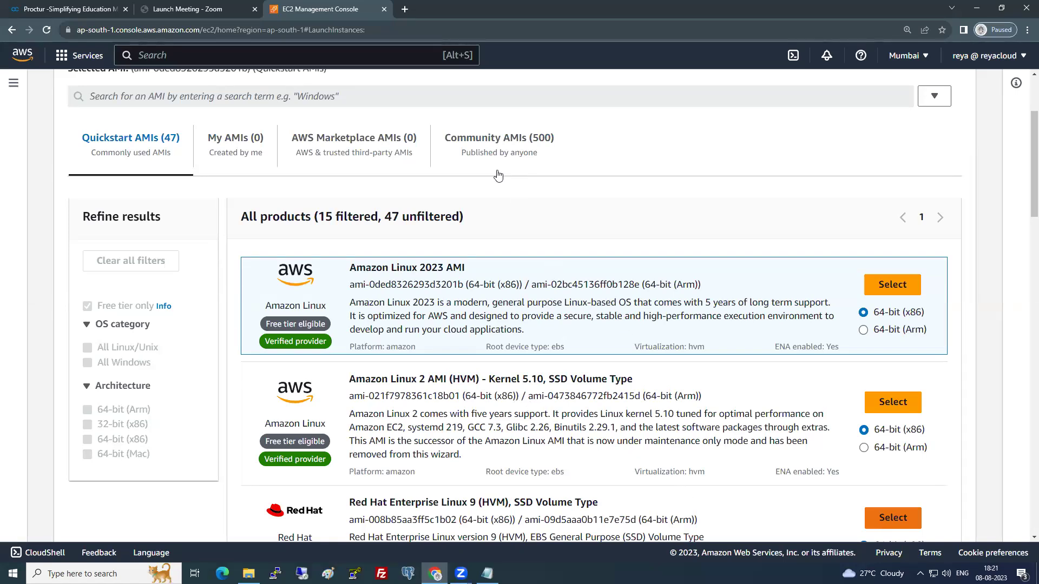
{"action": "left_click", "coordinate": [887, 520]}
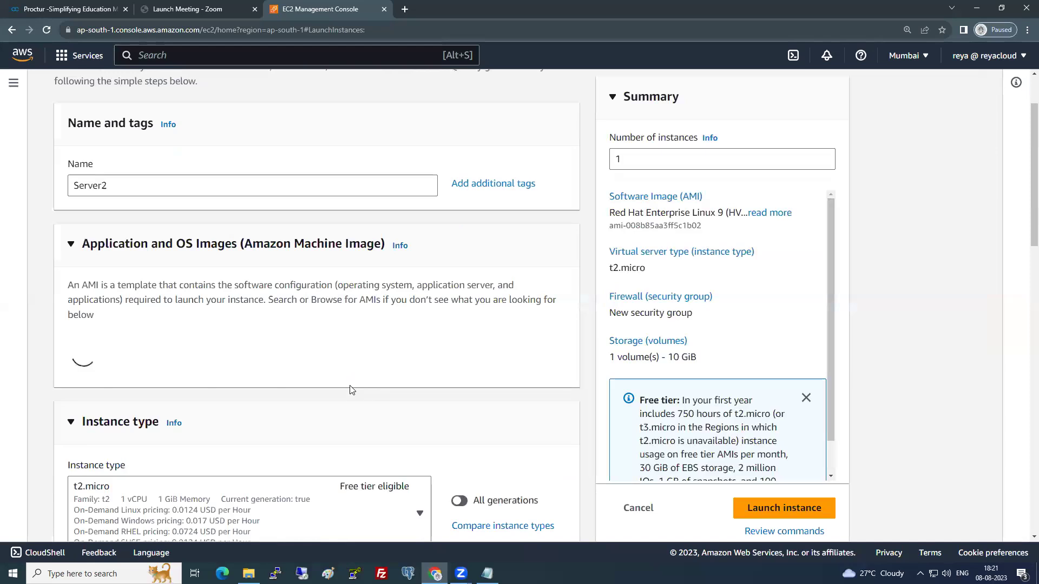
- Choose the existing 6PMBATCH key pair for Server2's login
{"action": "scroll", "coordinate": [325, 394], "scroll_direction": "down", "scroll_amount": 8}
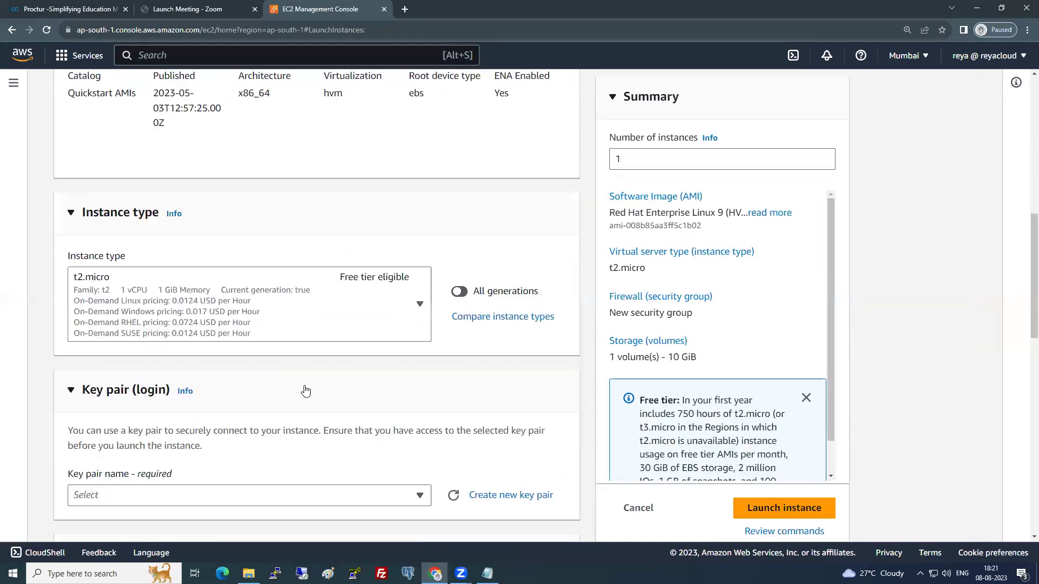
{"action": "scroll", "coordinate": [271, 379], "scroll_direction": "down", "scroll_amount": 3}
{"action": "left_click", "coordinate": [260, 341]}
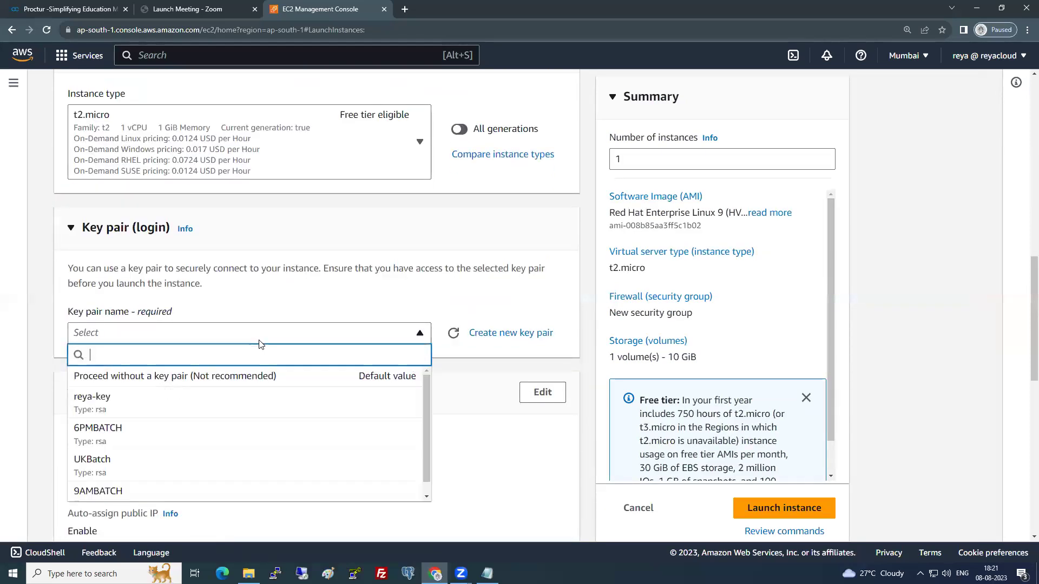
{"action": "left_click", "coordinate": [168, 436]}
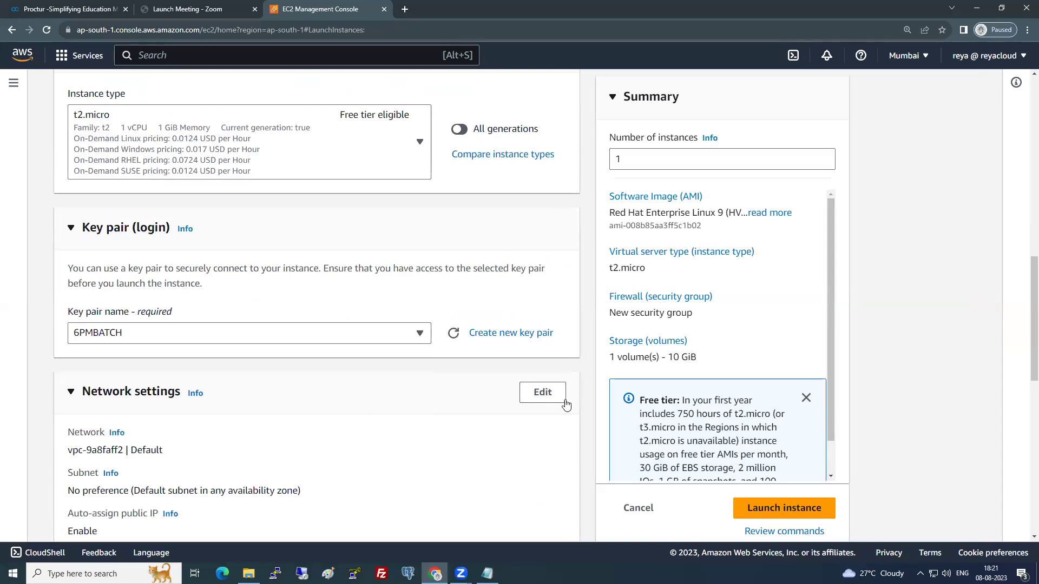
- Edit the network settings and choose the subnet subnet-dd942a91 in ap-south-1b
{"action": "left_click", "coordinate": [543, 393]}
{"action": "scroll", "coordinate": [406, 389], "scroll_direction": "down", "scroll_amount": 4}
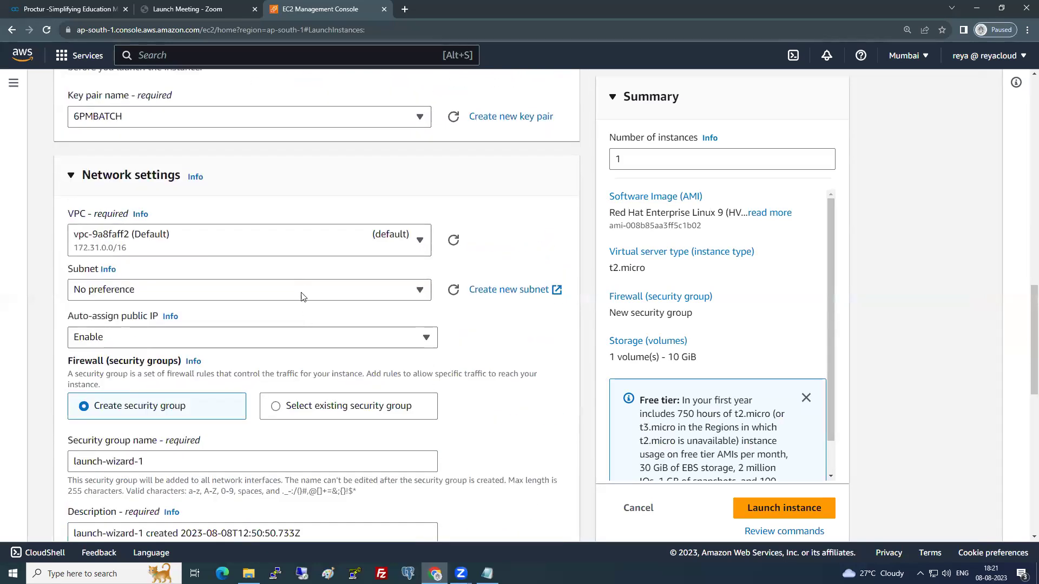
{"action": "left_click", "coordinate": [304, 291]}
{"action": "left_click", "coordinate": [344, 411]}
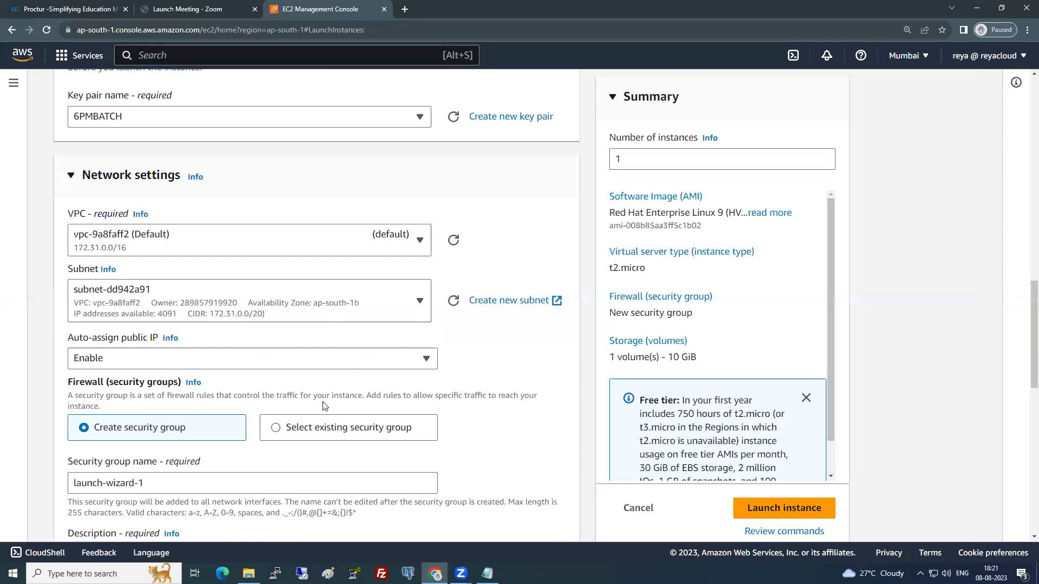
- Use an existing security group for Server2 and select the default one
{"action": "left_click", "coordinate": [317, 428]}
{"action": "scroll", "coordinate": [271, 379], "scroll_direction": "down", "scroll_amount": 4}
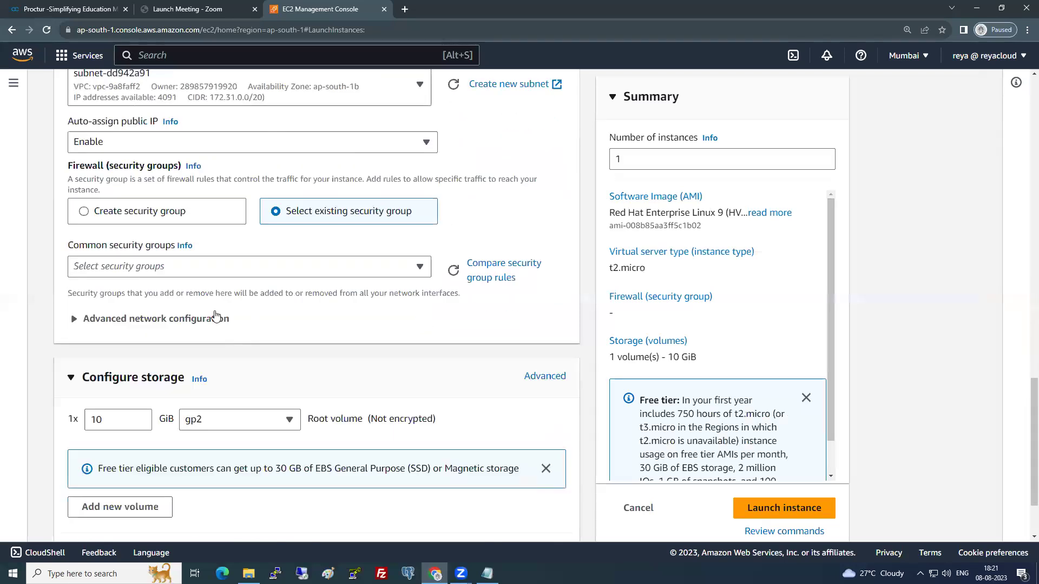
{"action": "left_click", "coordinate": [212, 266]}
{"action": "left_click", "coordinate": [181, 309]}
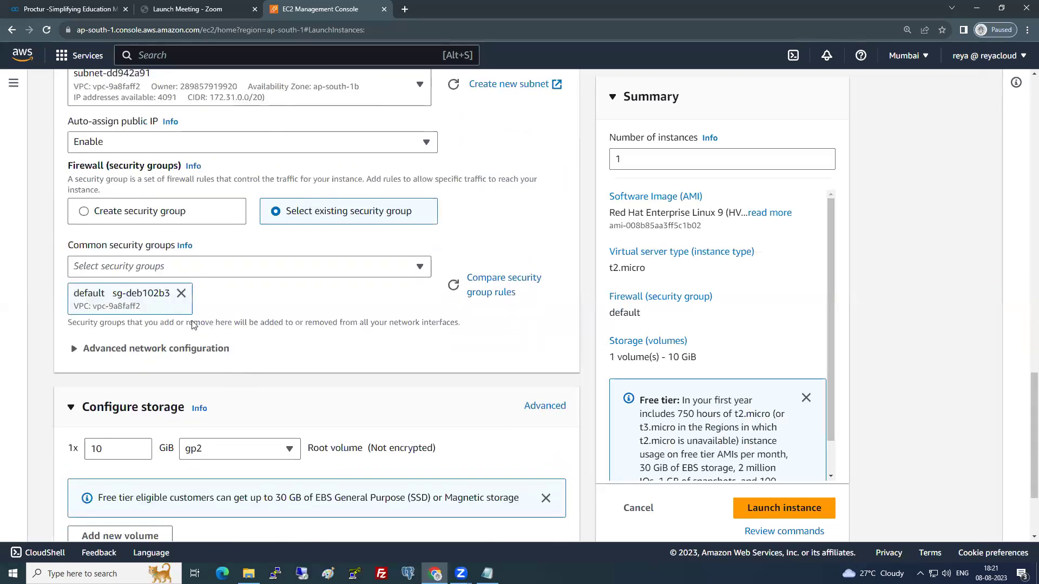
- Enter the bash script that installs and starts httpd and echoes the website message as Server2's user data, and launch the instance
{"action": "scroll", "coordinate": [157, 503], "scroll_direction": "down", "scroll_amount": 2}
{"action": "left_click", "coordinate": [255, 491]}
{"action": "scroll", "coordinate": [254, 487], "scroll_direction": "down", "scroll_amount": 20}
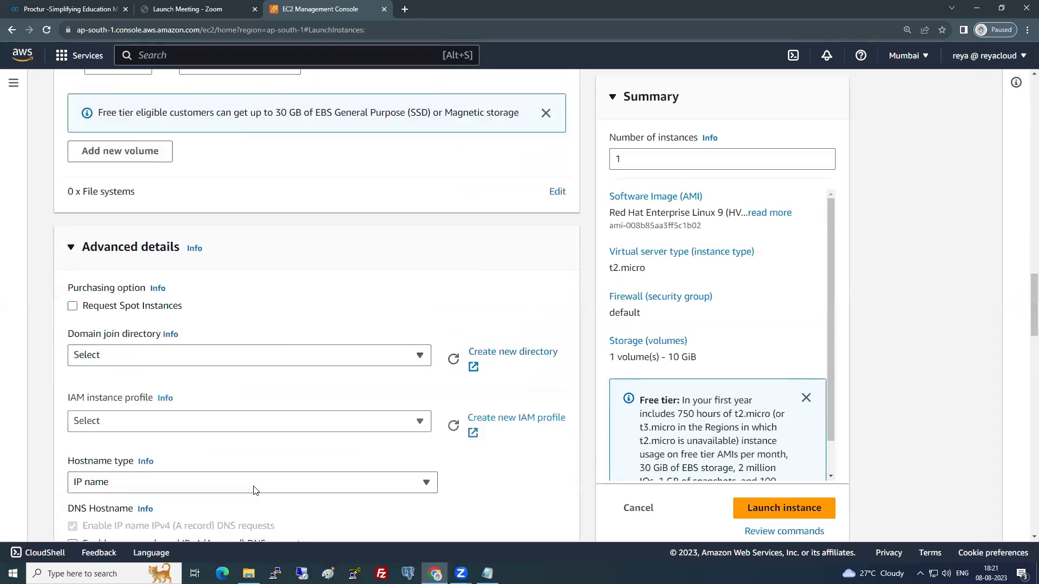
{"action": "left_click", "coordinate": [251, 385]}
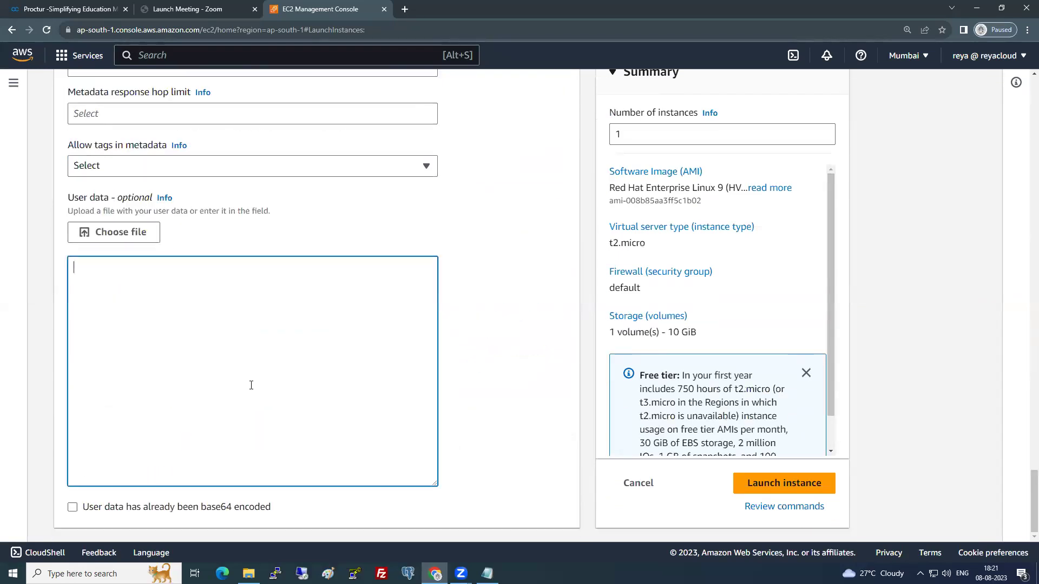
{"action": "type", "text": "#!/bin/bash yum install httpd -y service httpd start chkconfig httpd on mkdir /var/www/html echo 'Hey!! This is  the Website on EC2 with R53 !!' > /var/www/html/index.html"}
{"action": "left_click", "coordinate": [746, 482]}
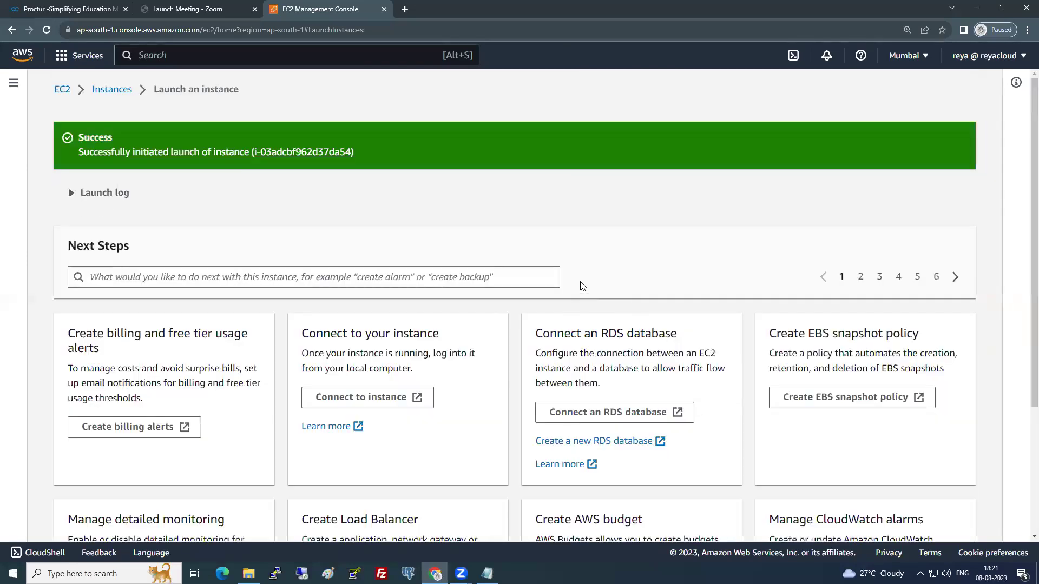
- Open the default security group's inbound rules for editing to review the allowed sources
{"action": "left_click", "coordinate": [14, 82]}
{"action": "scroll", "coordinate": [102, 403], "scroll_direction": "down", "scroll_amount": 5}
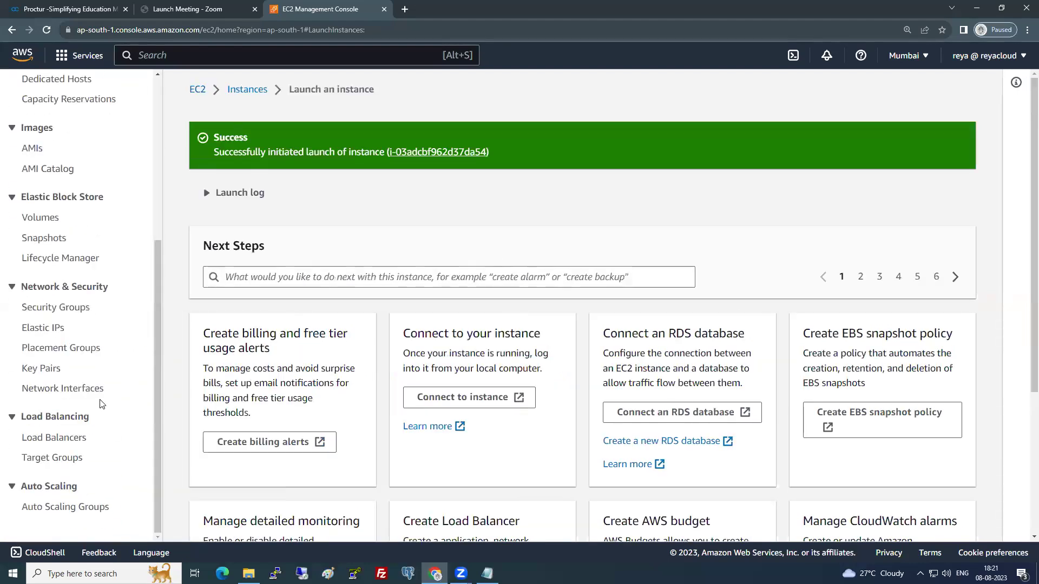
{"action": "left_click", "coordinate": [74, 308]}
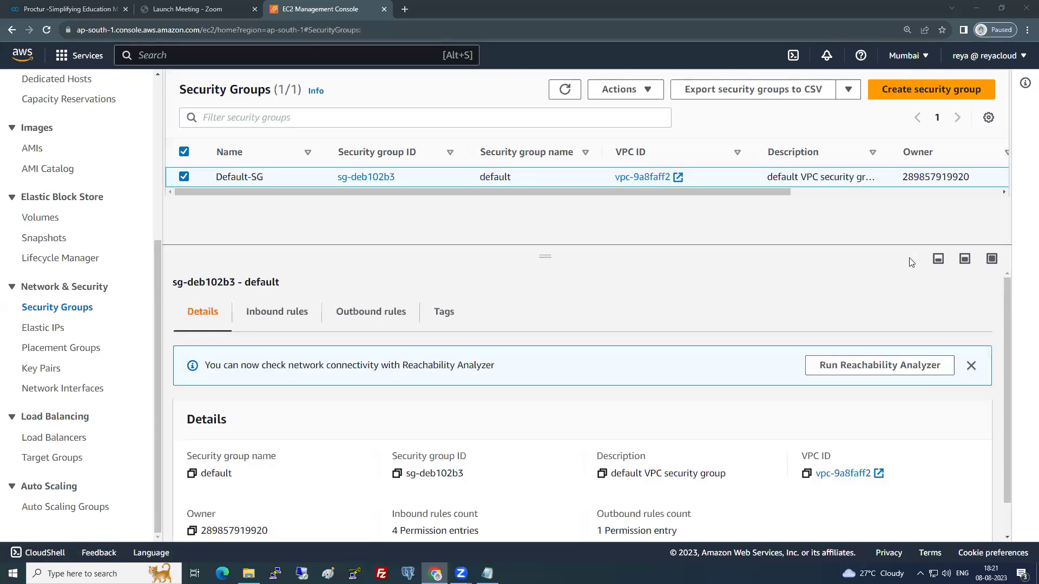
{"action": "left_click", "coordinate": [303, 320]}
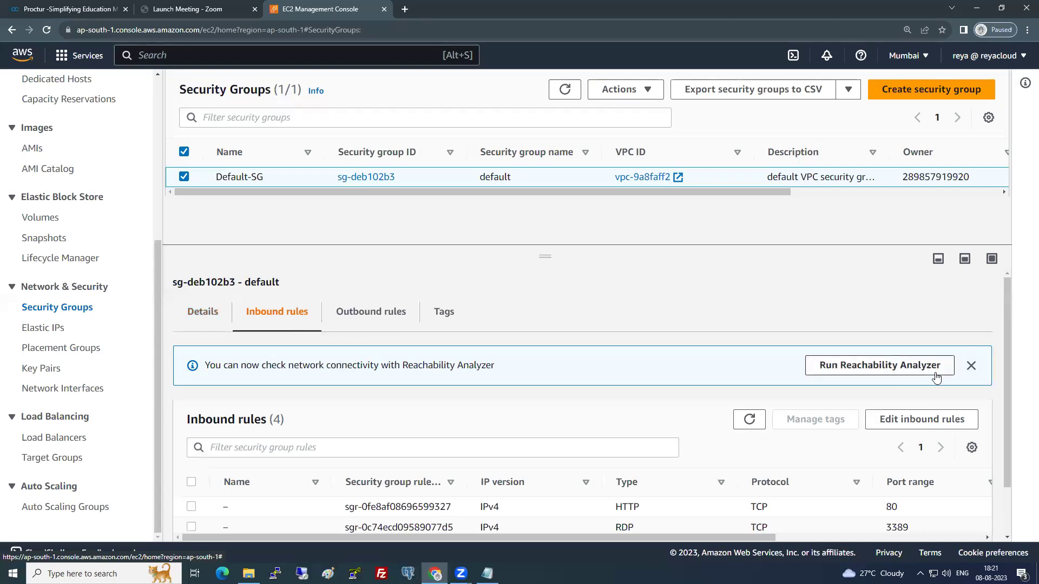
{"action": "left_click", "coordinate": [952, 423]}
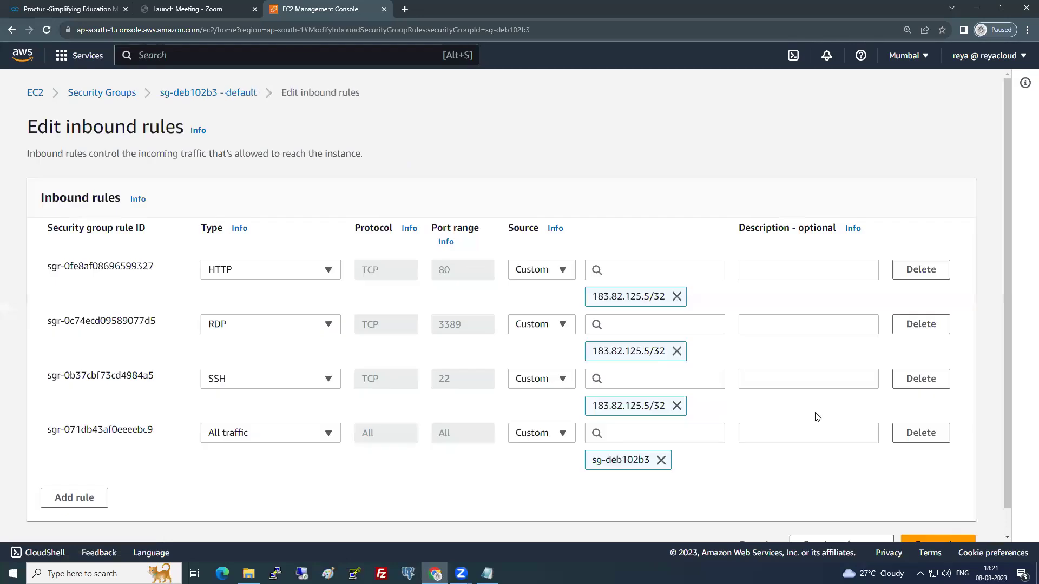
- Try My IP as the source of the HTTP inbound rule, and discard the rule edits
{"action": "left_click", "coordinate": [534, 277]}
{"action": "left_click", "coordinate": [536, 374]}
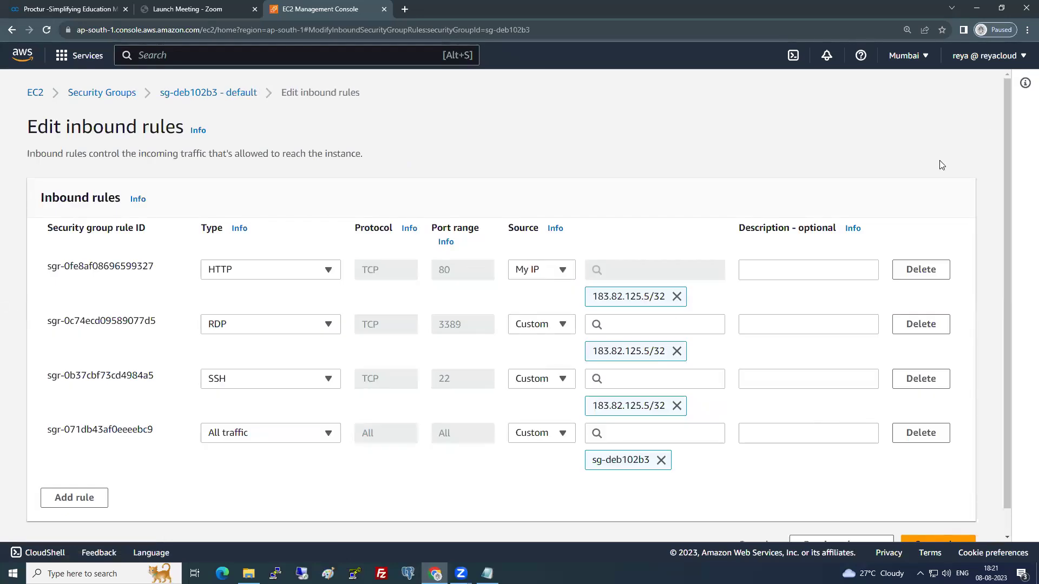
{"action": "scroll", "coordinate": [777, 512], "scroll_direction": "down", "scroll_amount": 1}
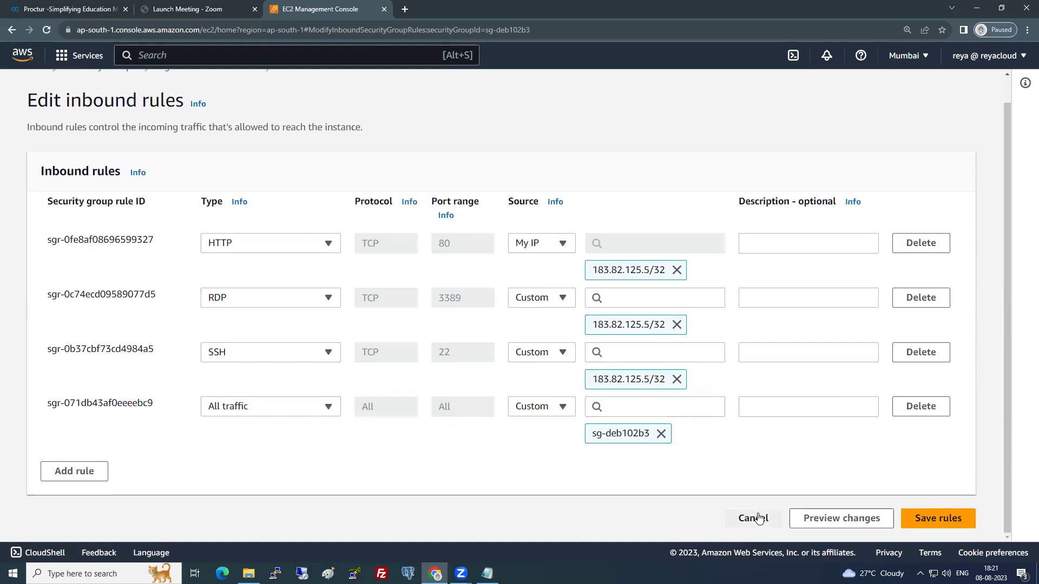
{"action": "left_click", "coordinate": [752, 516]}
- Go to the instances list, refresh it, and check the state of Server1 and Server2, including Server1's details
{"action": "scroll", "coordinate": [87, 341], "scroll_direction": "down", "scroll_amount": 4}
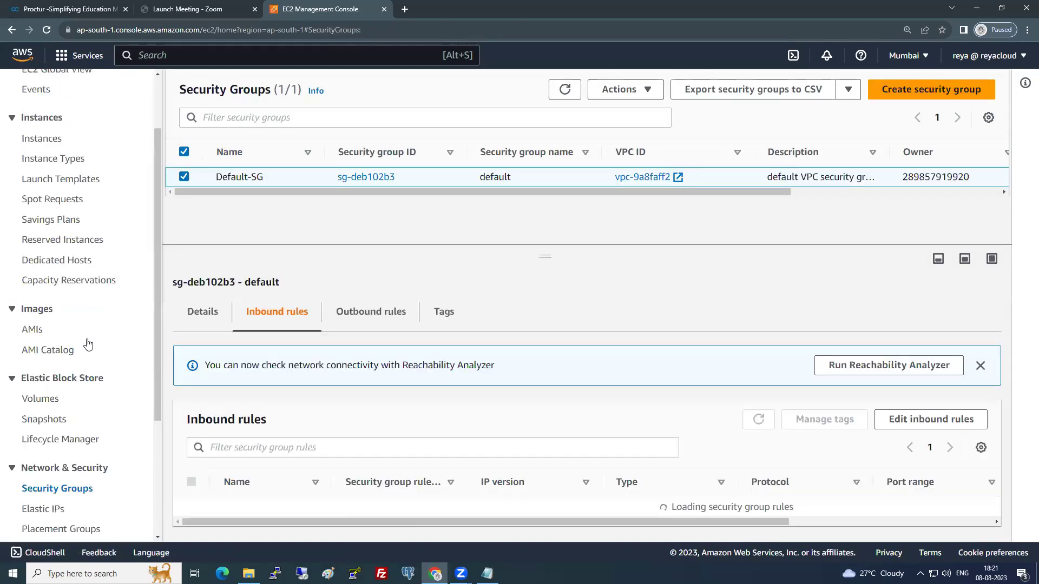
{"action": "left_click", "coordinate": [63, 489]}
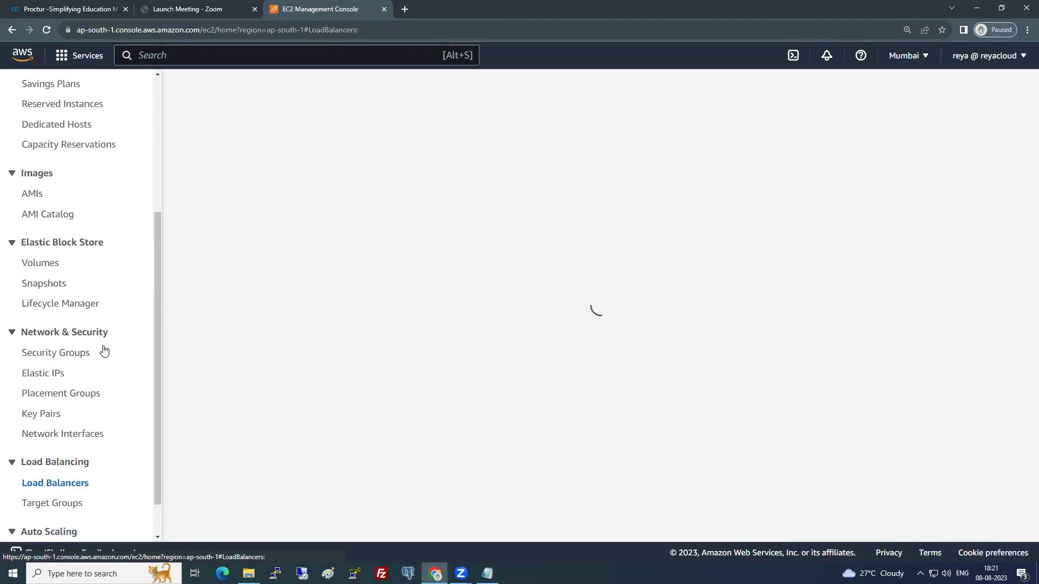
{"action": "scroll", "coordinate": [103, 351], "scroll_direction": "up", "scroll_amount": 4}
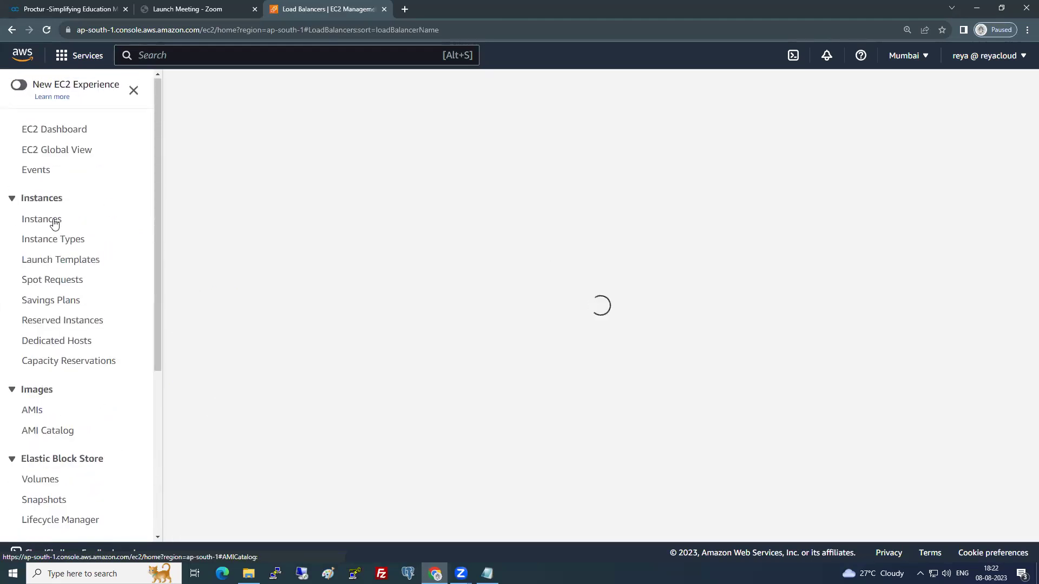
{"action": "left_click", "coordinate": [47, 431]}
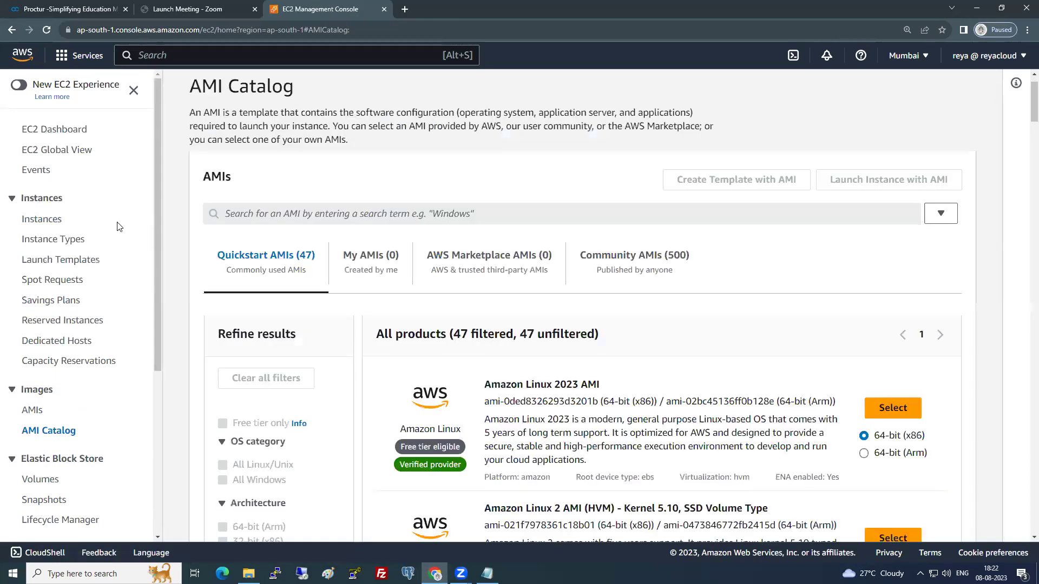
{"action": "left_click", "coordinate": [38, 222]}
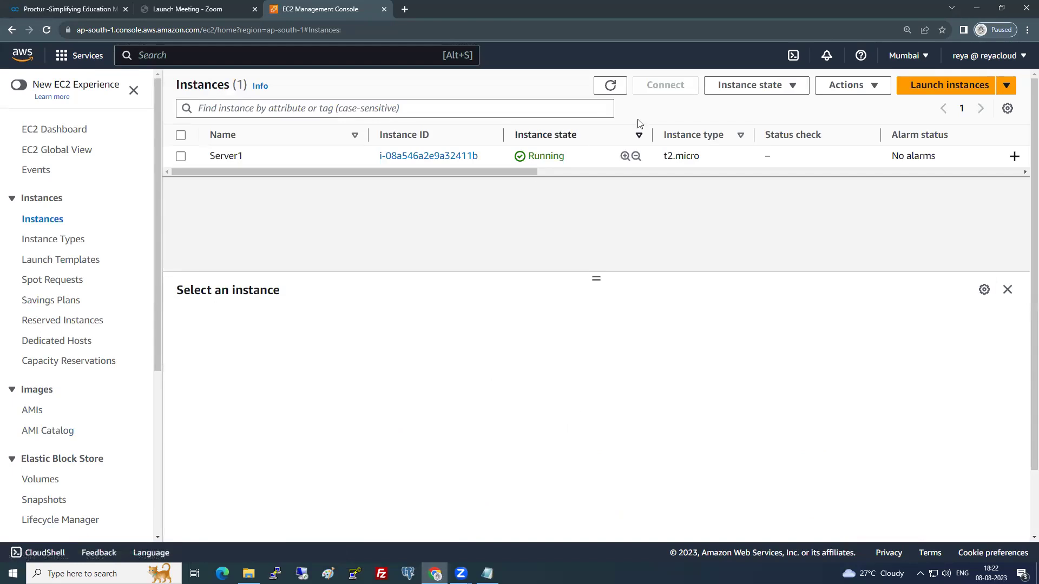
{"action": "left_click", "coordinate": [623, 87]}
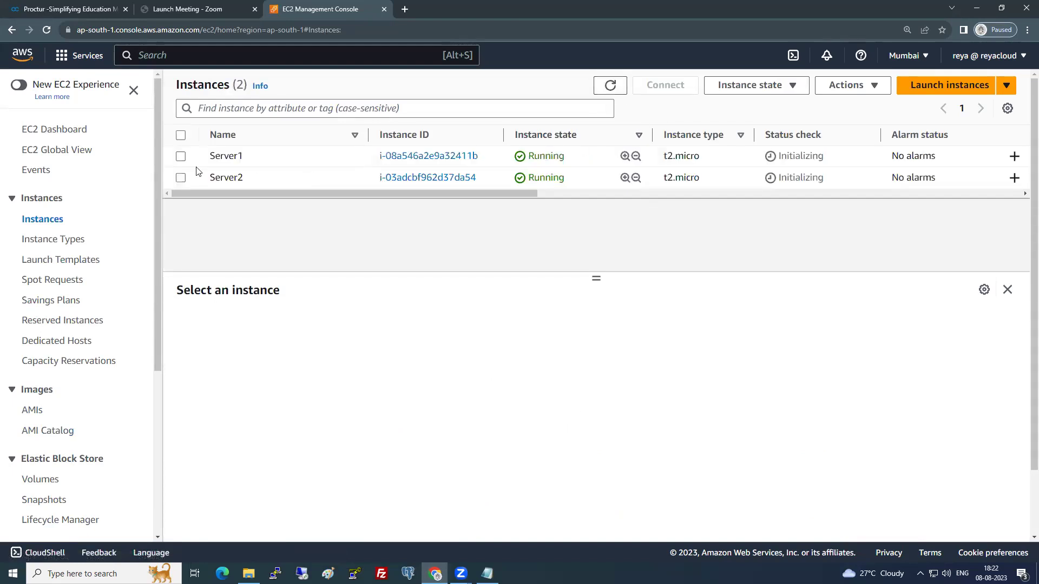
{"action": "left_click", "coordinate": [184, 156]}
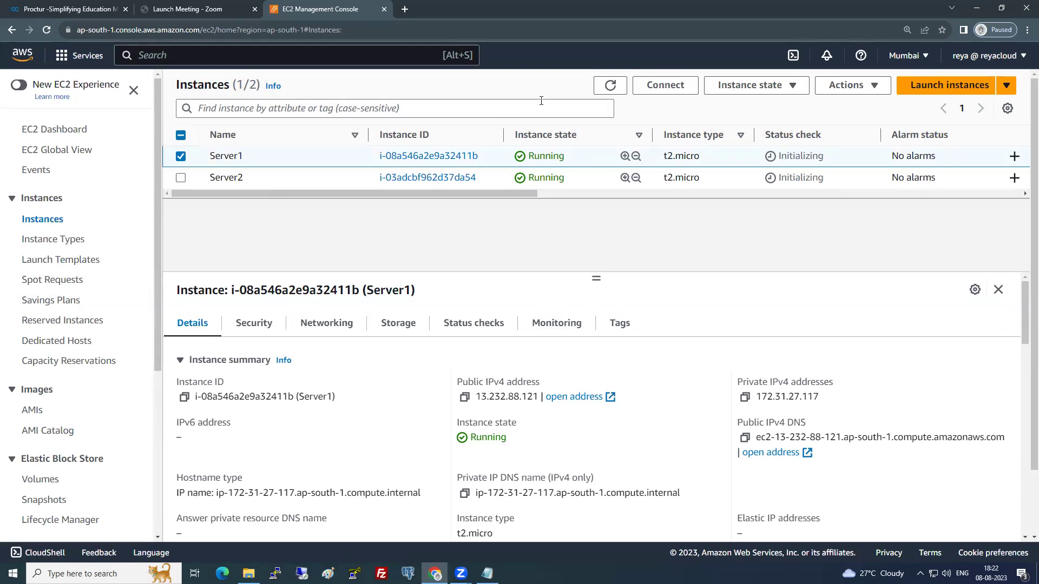
{"action": "left_click", "coordinate": [614, 88]}
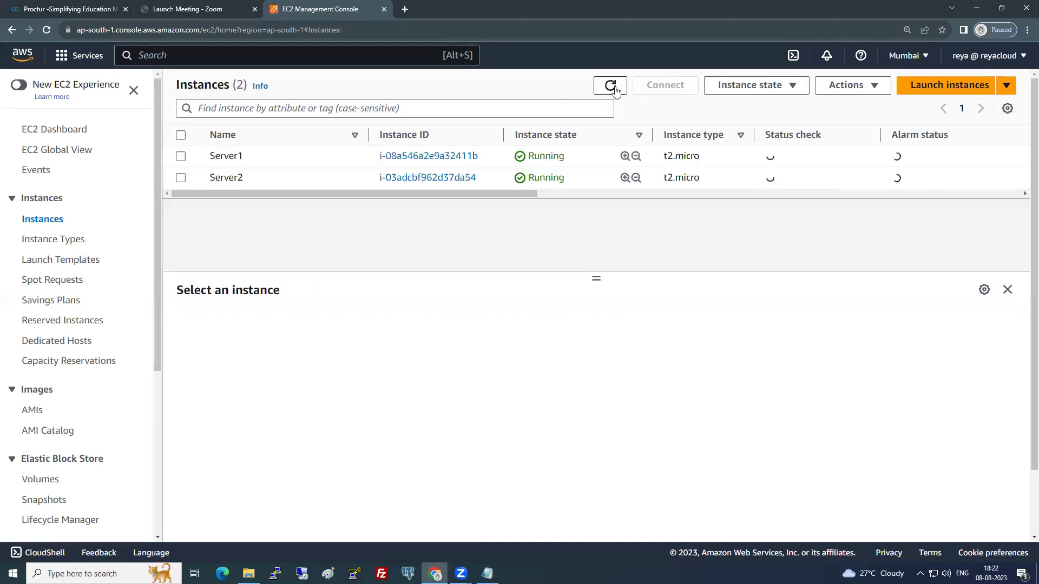
- Go to Load Balancers, dismiss the old-experience notice, and start creating a load balancer
{"action": "scroll", "coordinate": [72, 381], "scroll_direction": "down", "scroll_amount": 2}
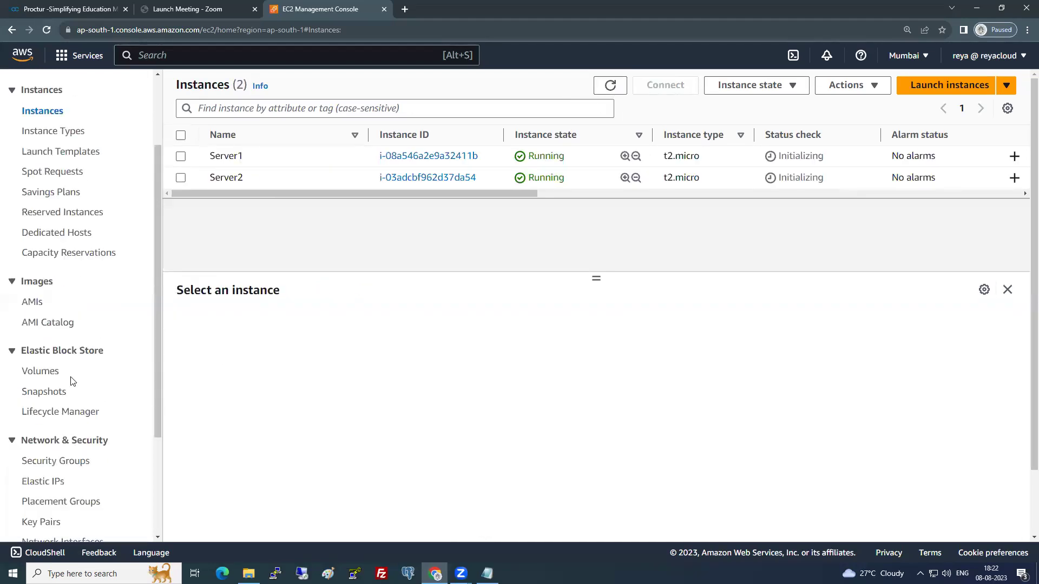
{"action": "scroll", "coordinate": [72, 382], "scroll_direction": "down", "scroll_amount": 3}
{"action": "left_click", "coordinate": [64, 438]}
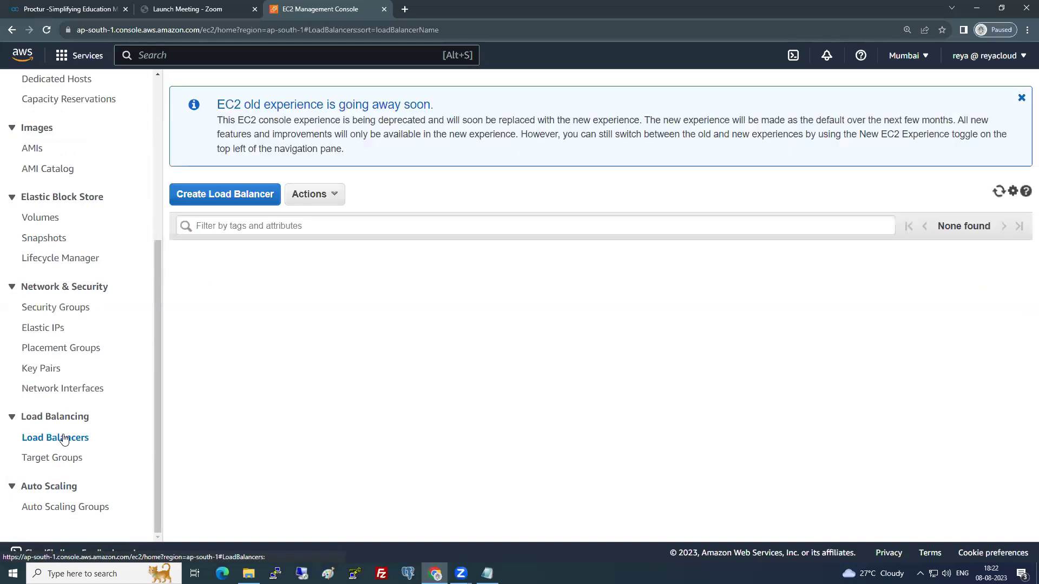
{"action": "left_click", "coordinate": [1021, 98]}
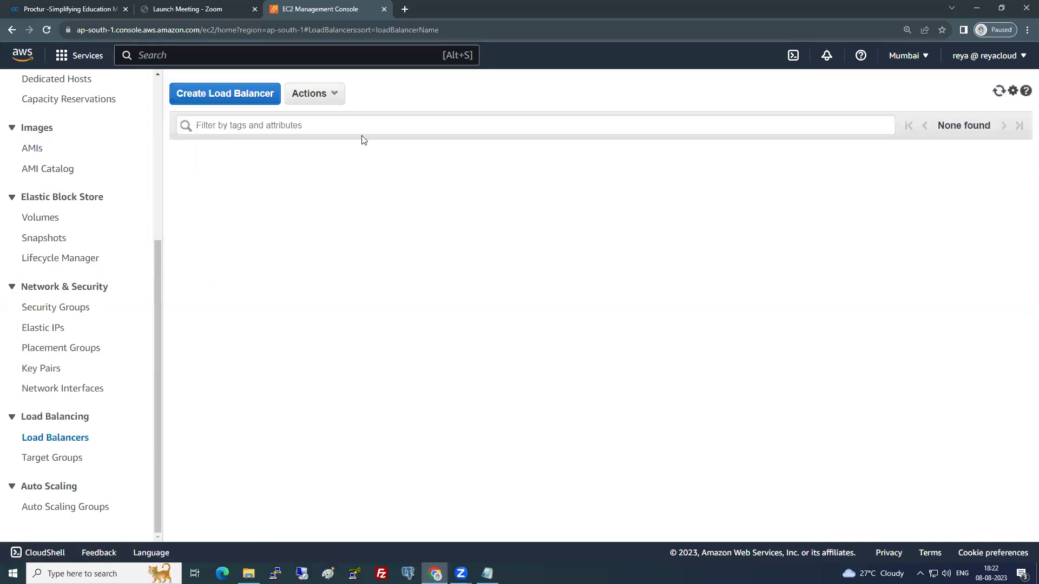
{"action": "left_click", "coordinate": [250, 93]}
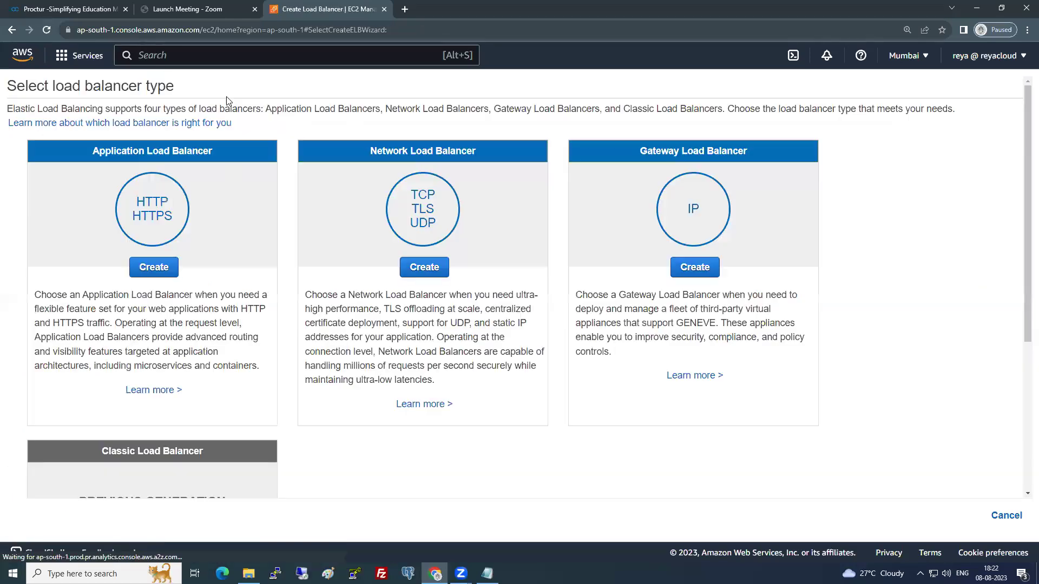
- Start an internet-facing Application Load Balancer named myelb with an HTTP listener, enabling the ap-south-1a and ap-south-1b availability zones
{"action": "left_click", "coordinate": [154, 267]}
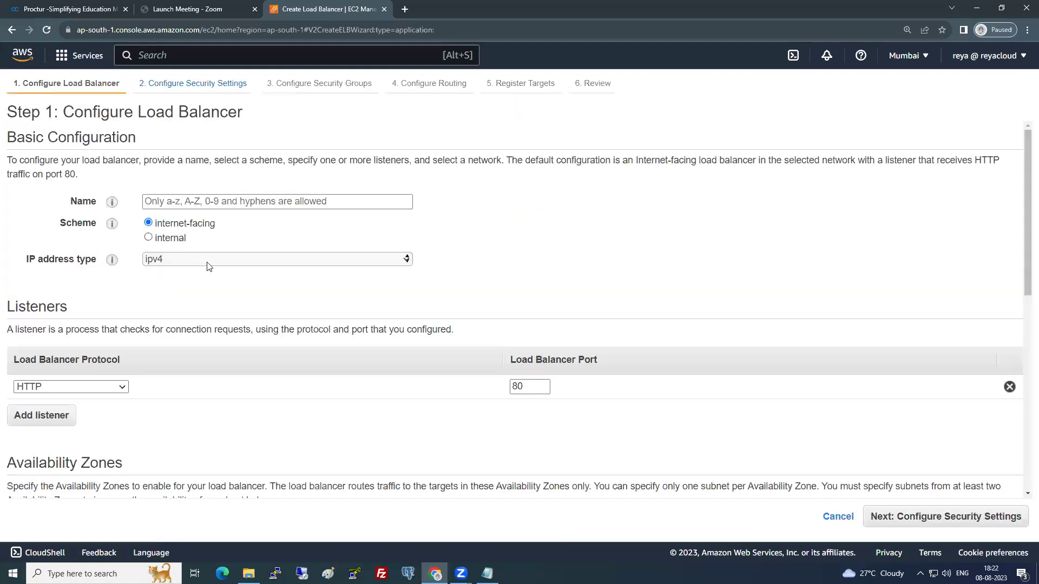
{"action": "left_click", "coordinate": [214, 207]}
{"action": "type", "text": "myelb"}
{"action": "scroll", "coordinate": [201, 311], "scroll_direction": "down", "scroll_amount": 4}
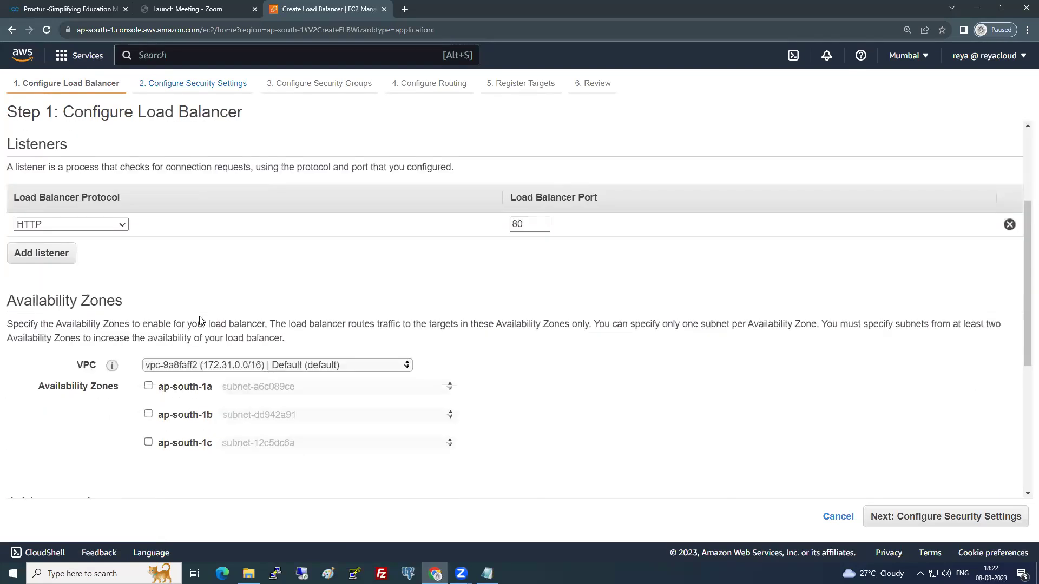
{"action": "scroll", "coordinate": [178, 337], "scroll_direction": "down", "scroll_amount": 2}
{"action": "left_click", "coordinate": [148, 278]}
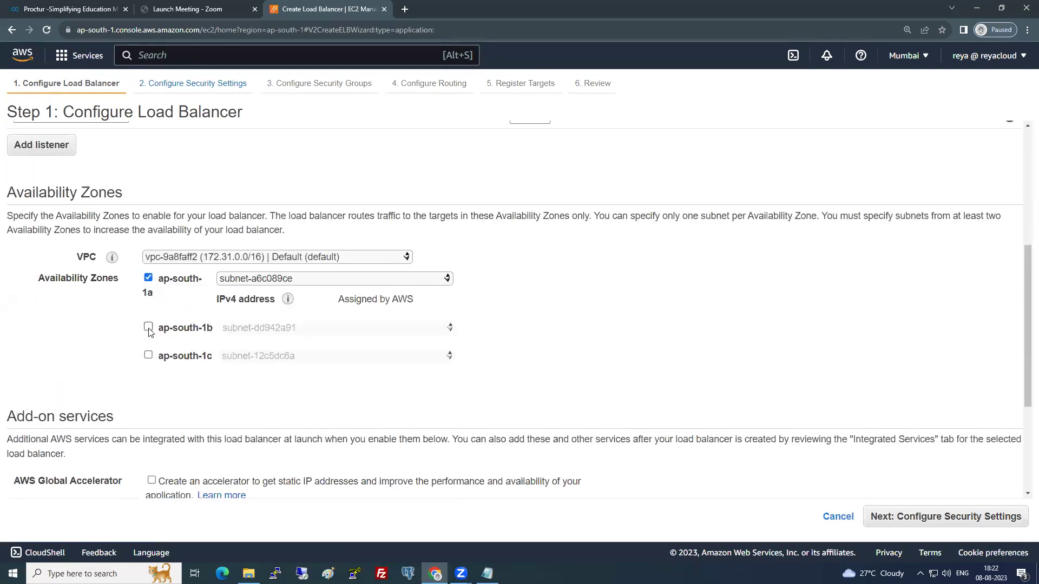
{"action": "left_click", "coordinate": [148, 327]}
{"action": "scroll", "coordinate": [149, 332], "scroll_direction": "down", "scroll_amount": 4}
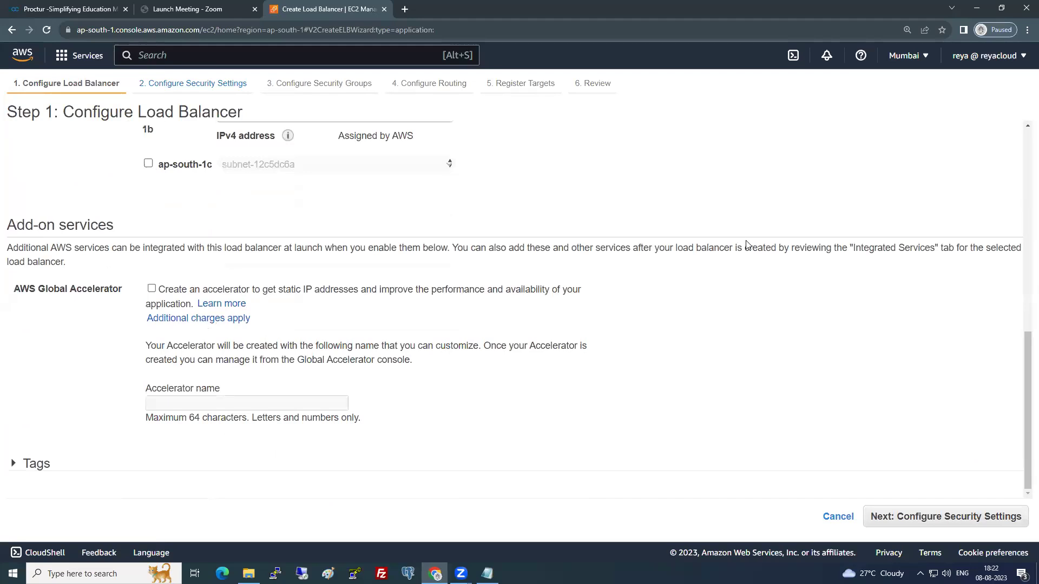
- Continue past the security settings without a secure listener and keep the existing default security group for the load balancer
{"action": "left_click", "coordinate": [931, 519]}
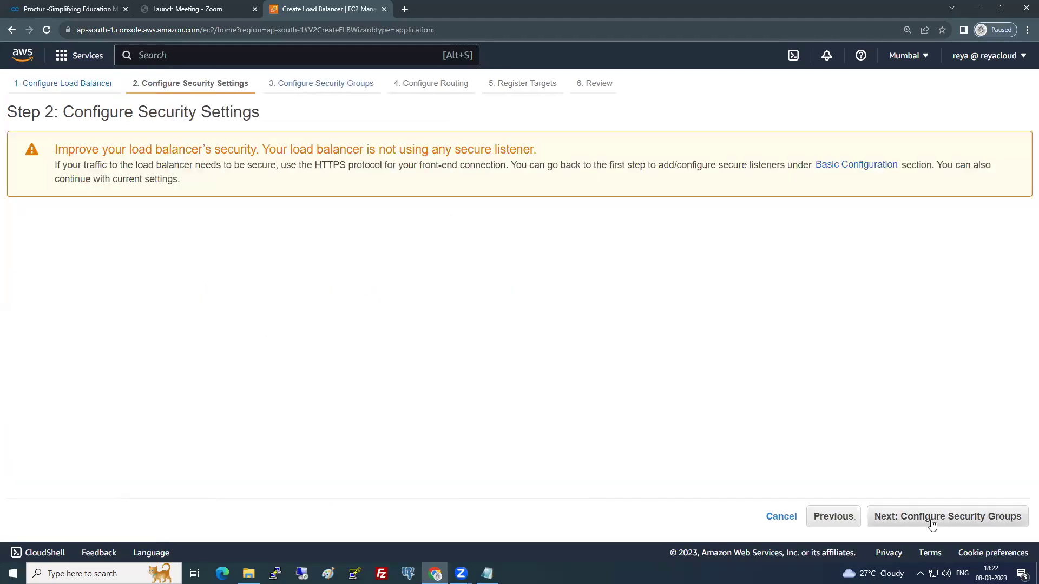
{"action": "left_click", "coordinate": [946, 521]}
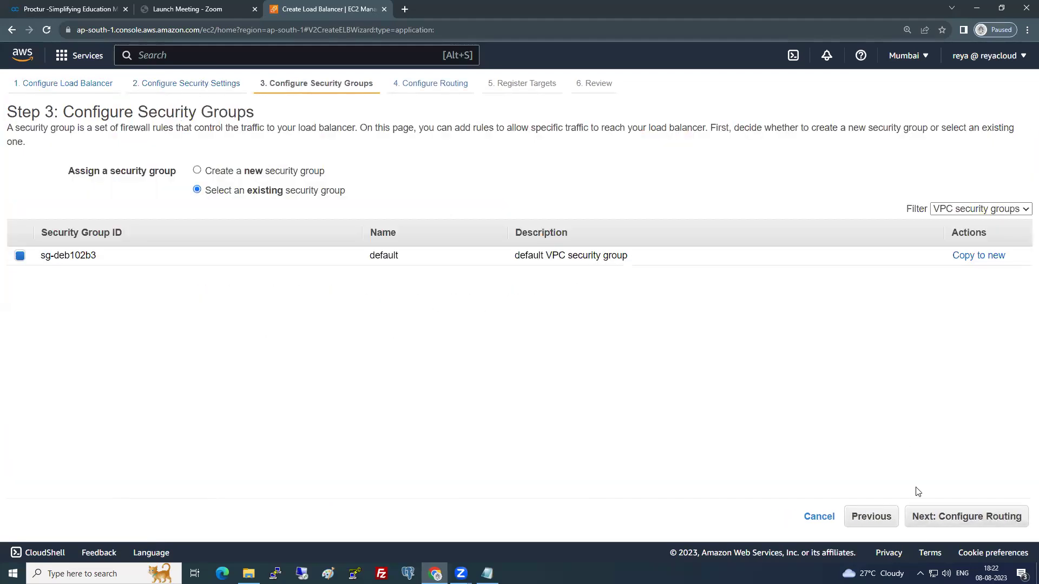
{"action": "left_click", "coordinate": [943, 520]}
- Configure routing to a new instance target group named App-TG with the HTTP health check path /index.html
{"action": "left_click", "coordinate": [188, 219]}
{"action": "type", "text": "App-TG"}
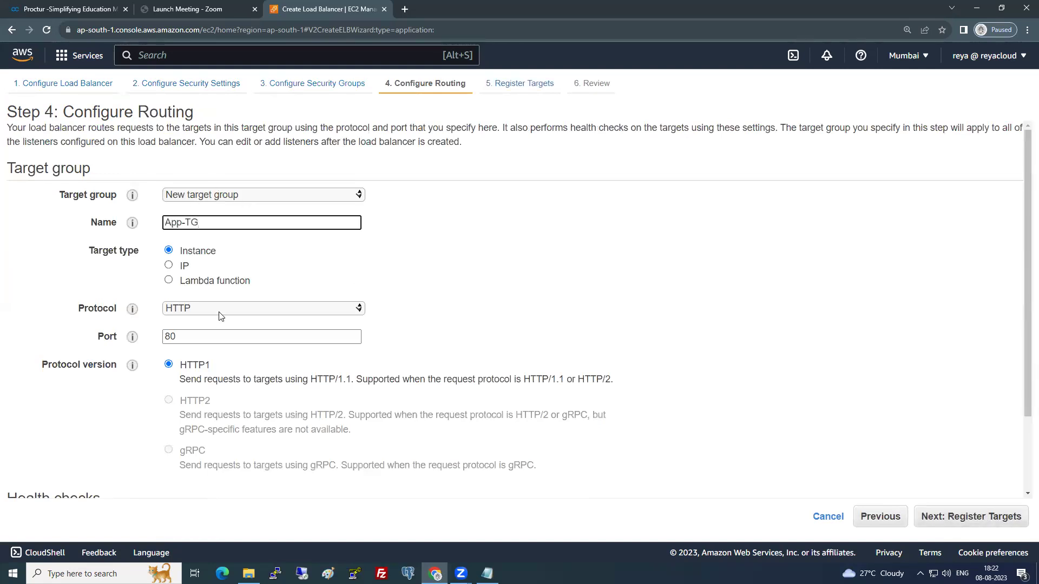
{"action": "scroll", "coordinate": [219, 411], "scroll_direction": "down", "scroll_amount": 2}
{"action": "left_click", "coordinate": [214, 448]}
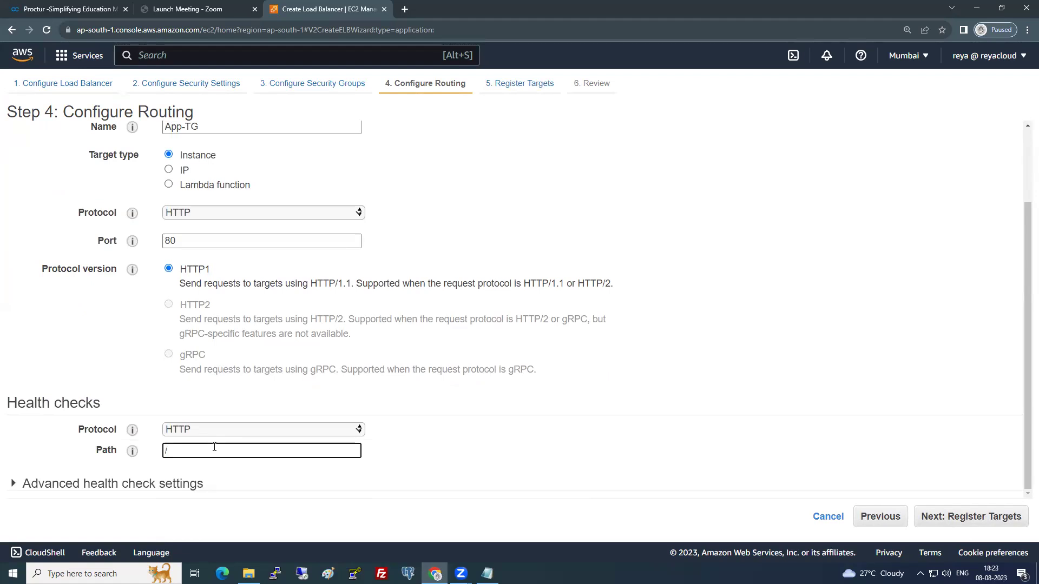
{"action": "type", "text": "index.html"}
{"action": "left_click", "coordinate": [953, 516]}
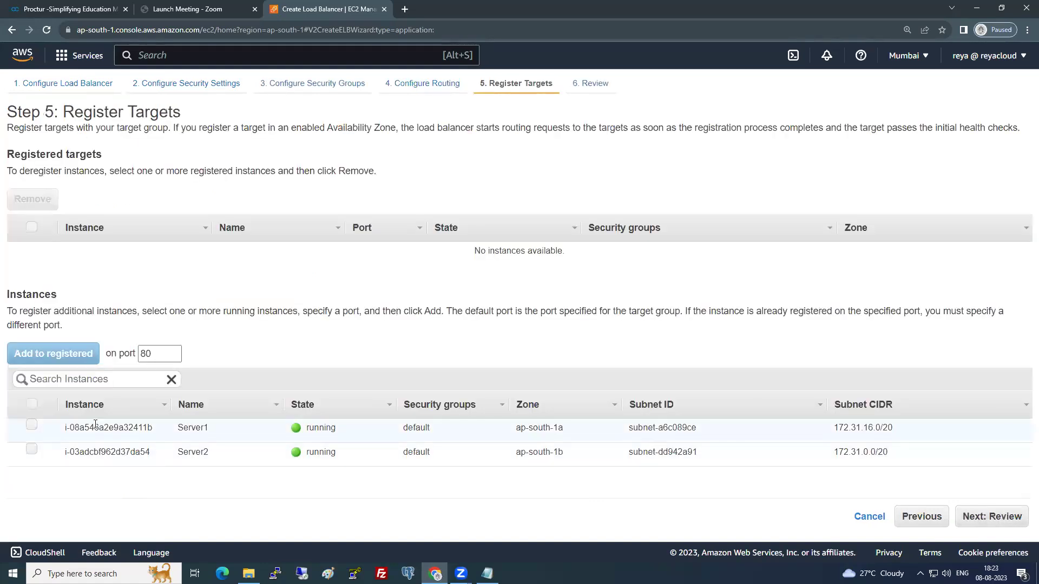
- Register Server1 and Server2 as targets on port 80, and create the load balancer from the review page
{"action": "left_click", "coordinate": [32, 405]}
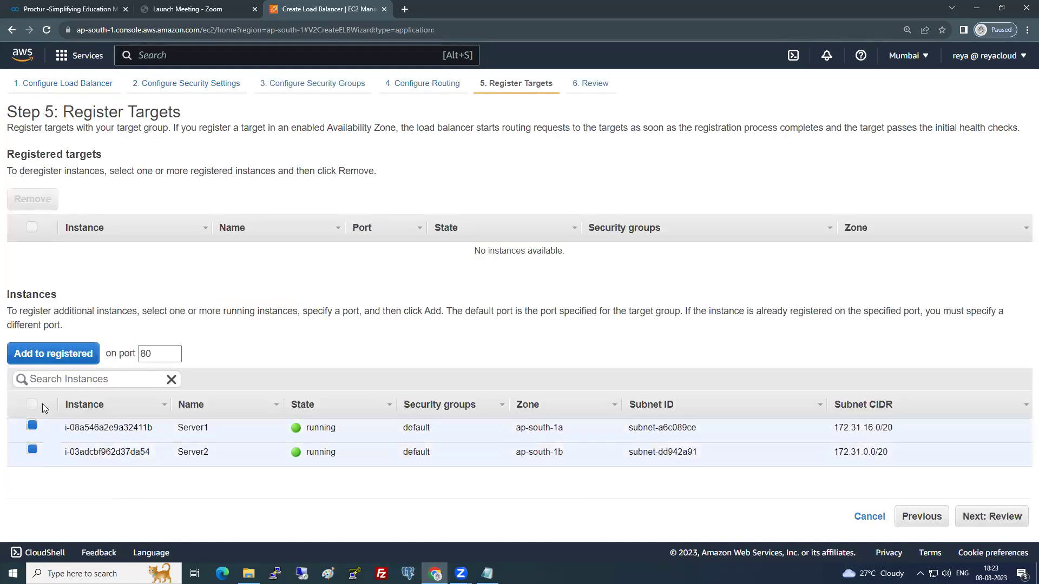
{"action": "left_click", "coordinate": [47, 356]}
{"action": "left_click", "coordinate": [993, 517]}
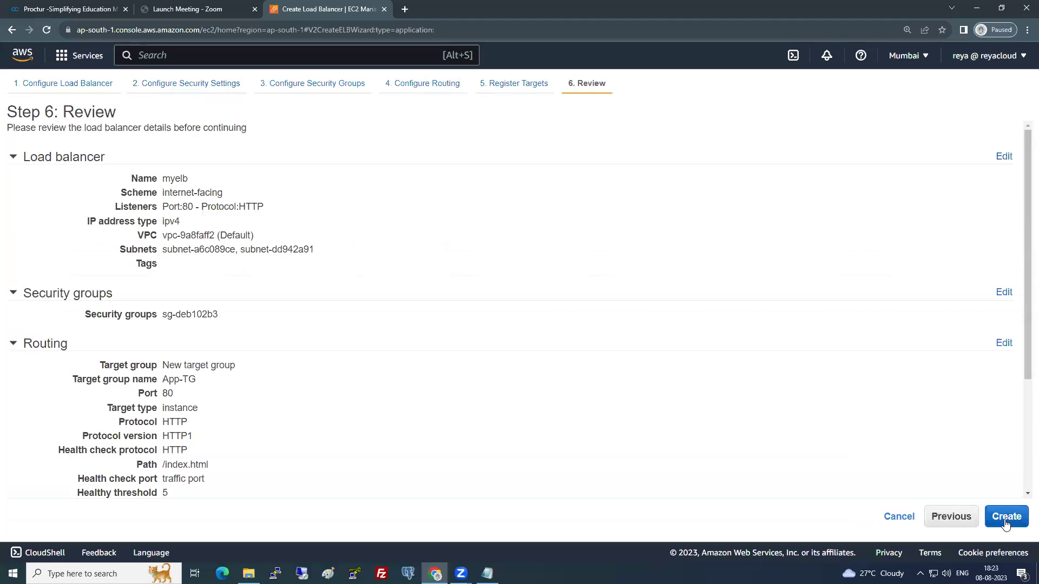
{"action": "left_click", "coordinate": [1004, 516]}
{"action": "left_click", "coordinate": [1011, 295]}
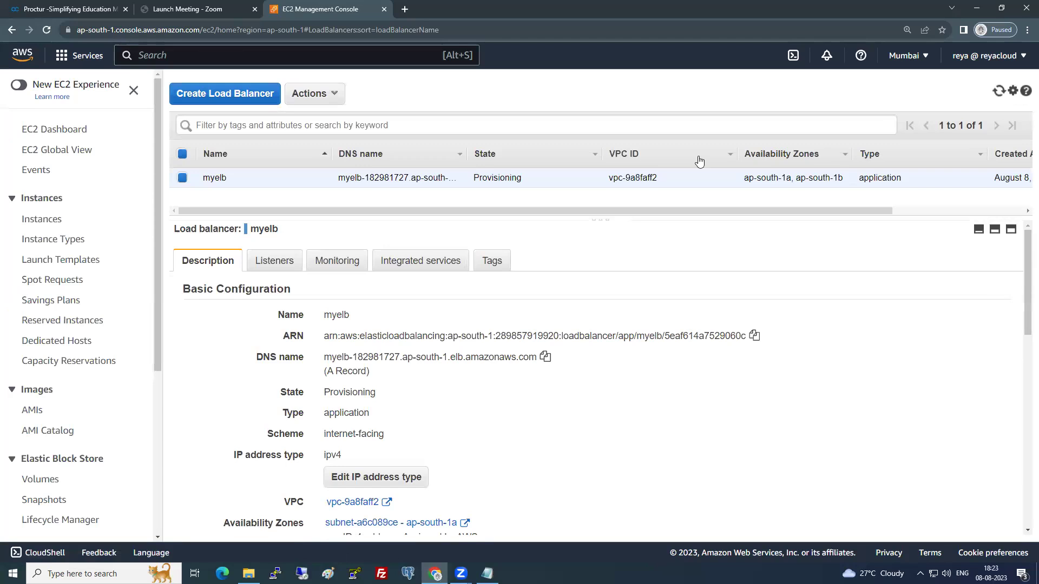
- Copy the myelb load balancer's DNS name, and open the Route 53 console in a new browser tab
{"action": "left_click_drag", "start_coordinate": [325, 358], "coordinate": [541, 389]}
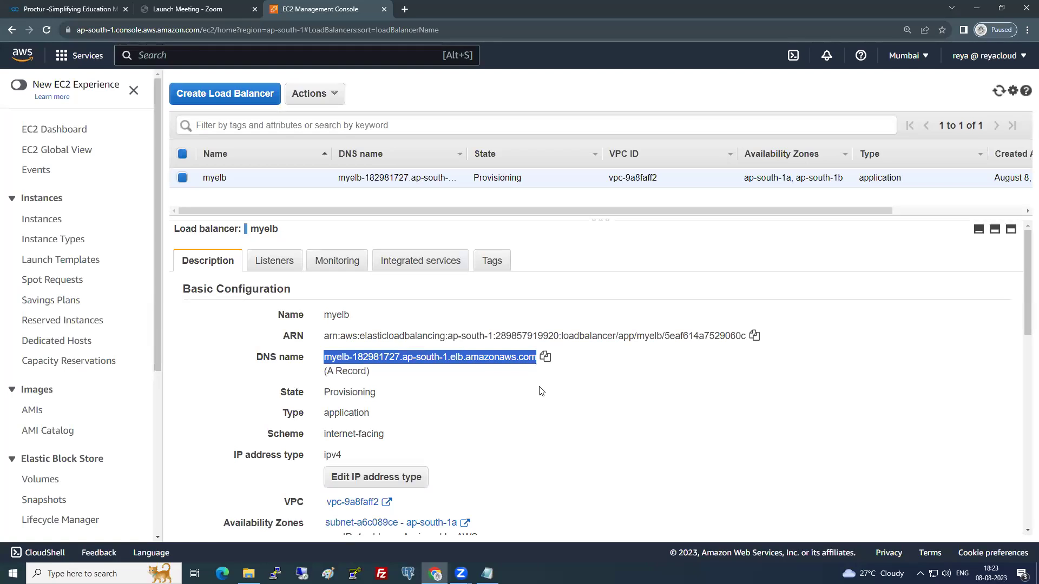
{"action": "left_click", "coordinate": [545, 358]}
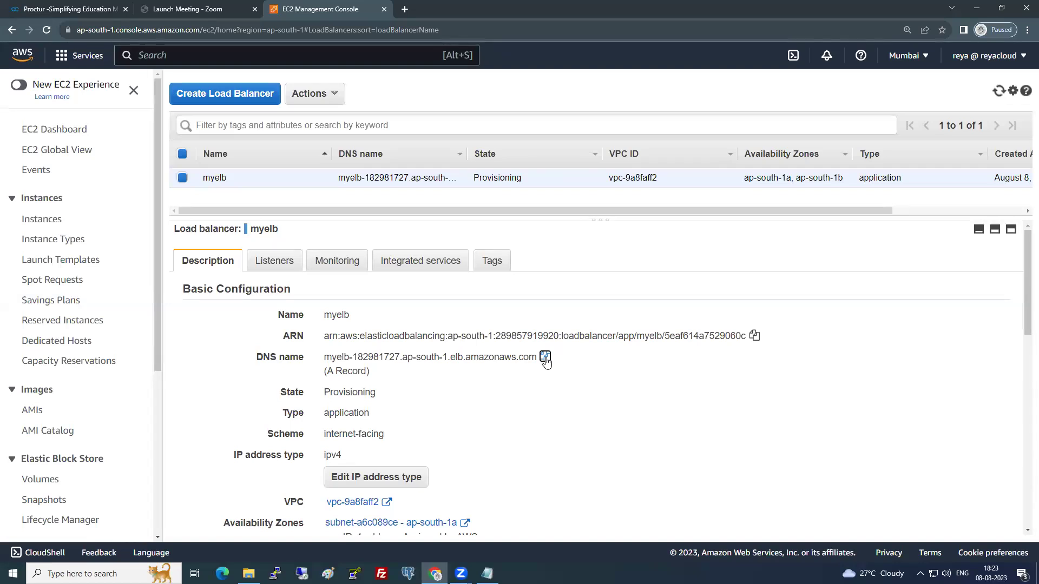
{"action": "left_click", "coordinate": [161, 56]}
{"action": "type", "text": "route 53"}
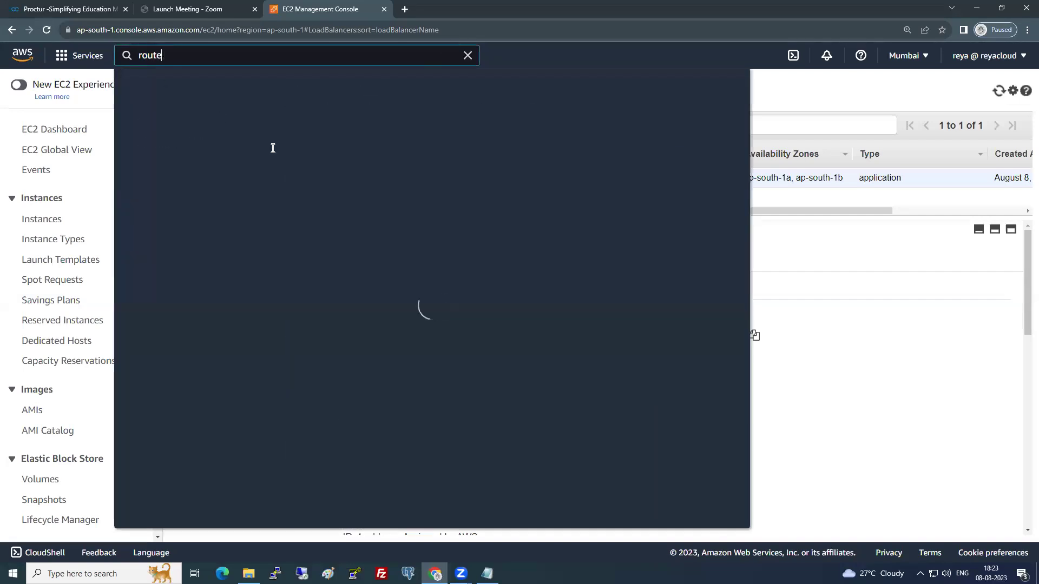
{"action": "right_click", "coordinate": [347, 190]}
{"action": "left_click", "coordinate": [357, 193]}
{"action": "left_click", "coordinate": [921, 85]}
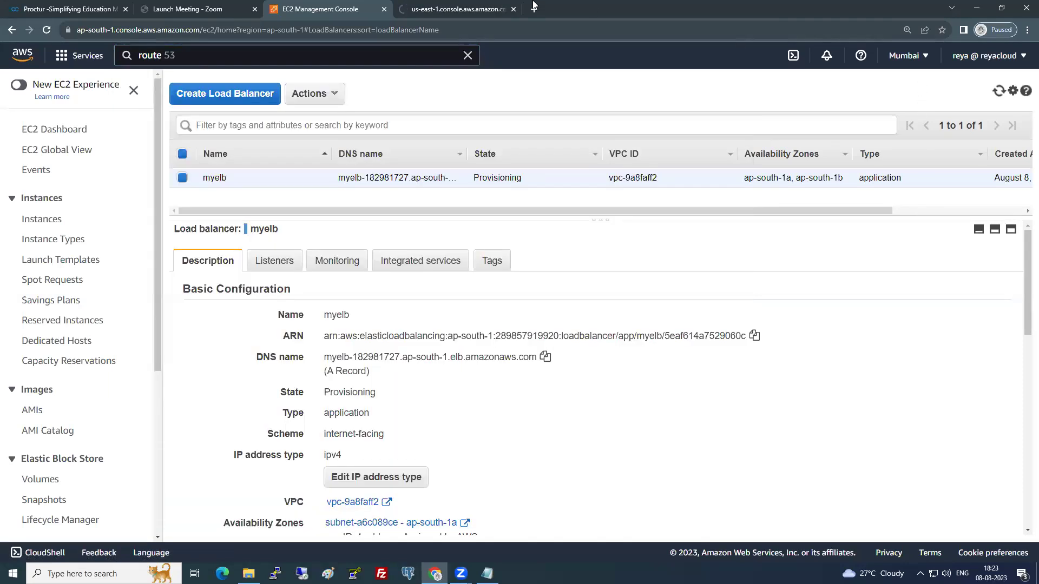
{"action": "left_click", "coordinate": [449, 8]}
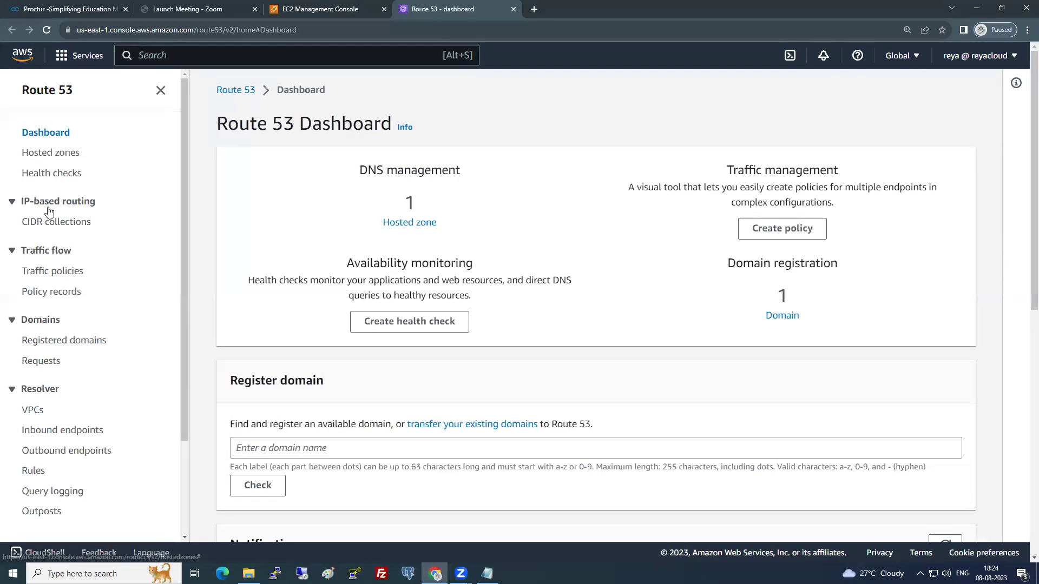
- Review the Route 53 hosted zones and registered domains, including the options for transferring domains in, and return to the hosted zones
{"action": "left_click", "coordinate": [59, 154]}
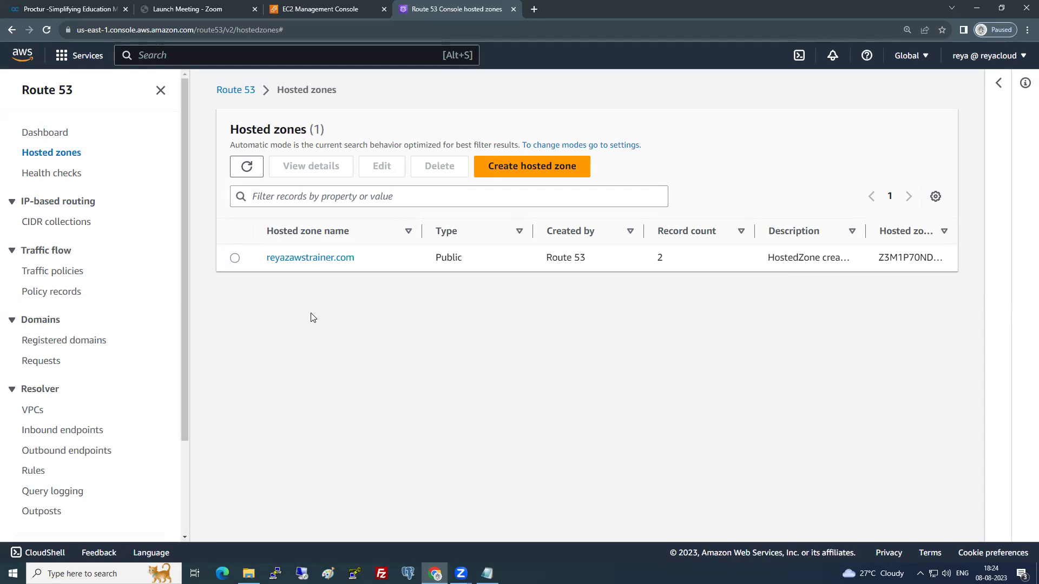
{"action": "left_click", "coordinate": [93, 343]}
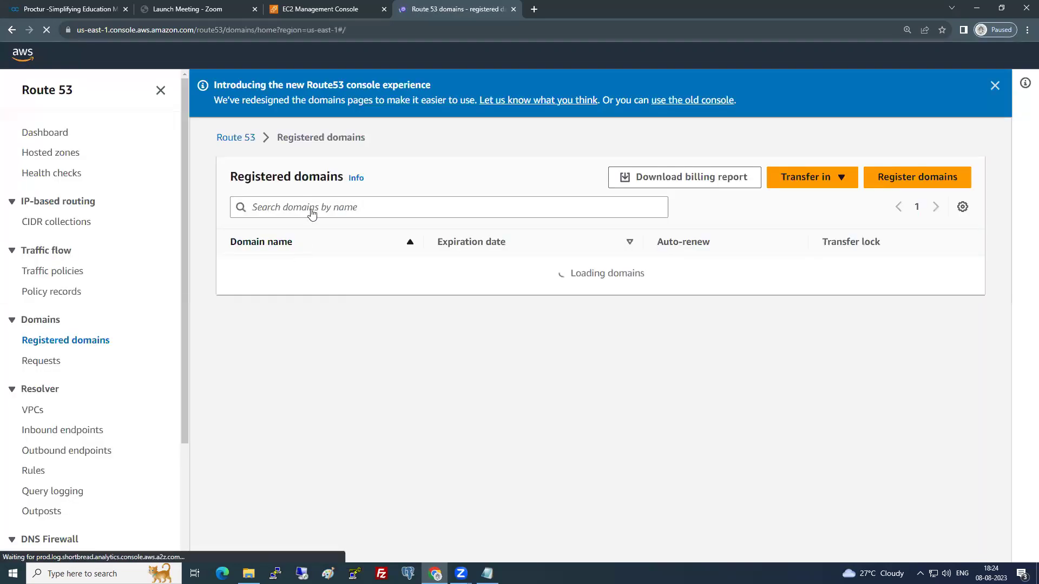
{"action": "left_click", "coordinate": [848, 181]}
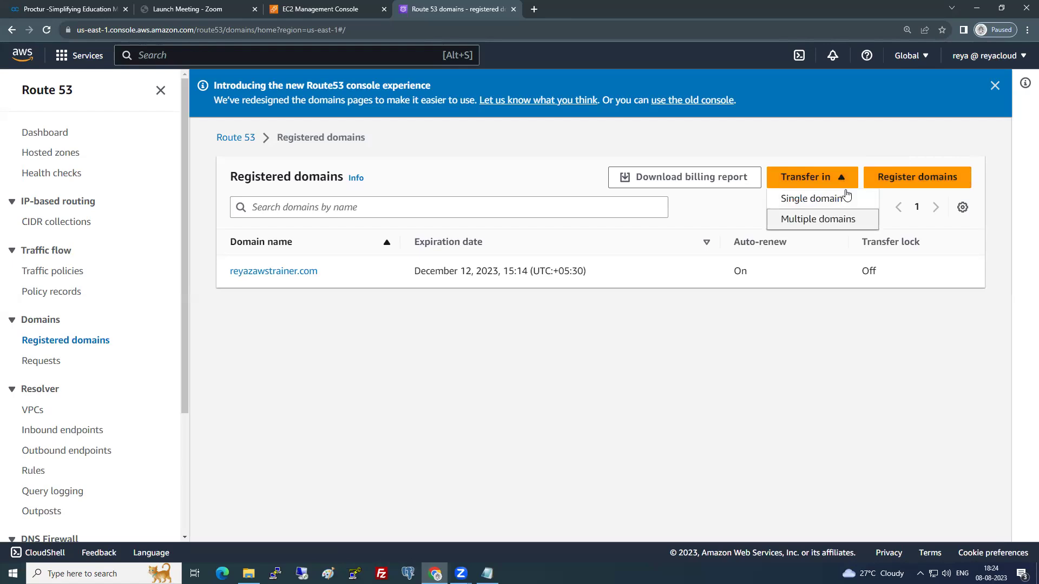
{"action": "left_click", "coordinate": [895, 148]}
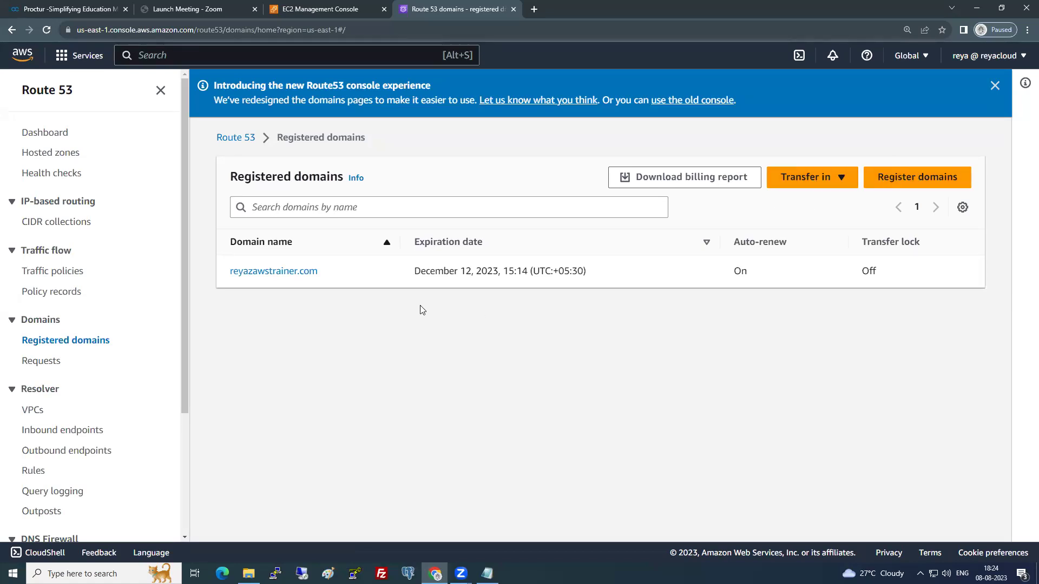
{"action": "left_click", "coordinate": [59, 154]}
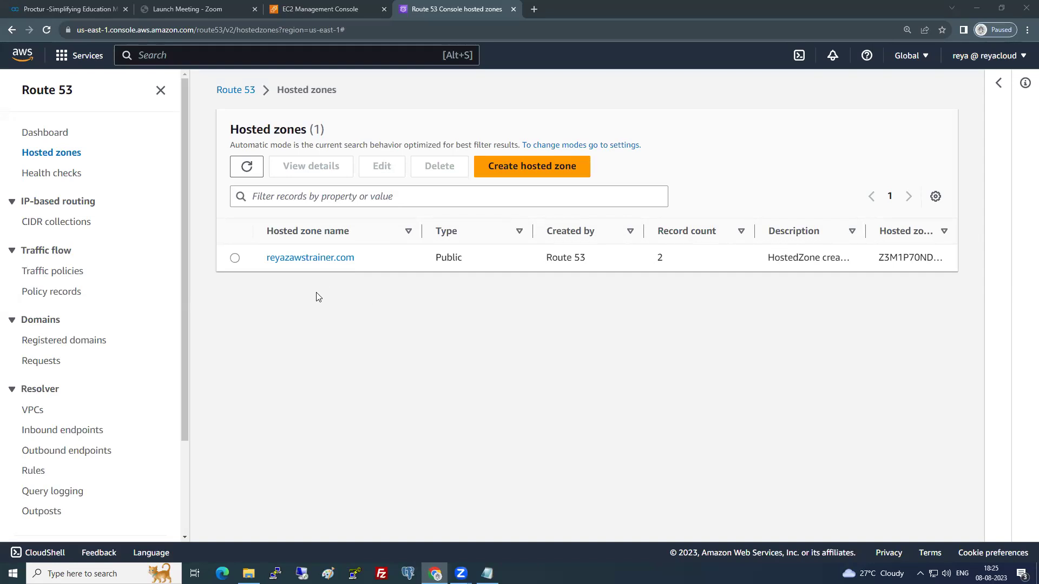
- Create a public hosted zone for the domain boom.com, briefly comparing the private hosted zone type
{"action": "left_click", "coordinate": [529, 171]}
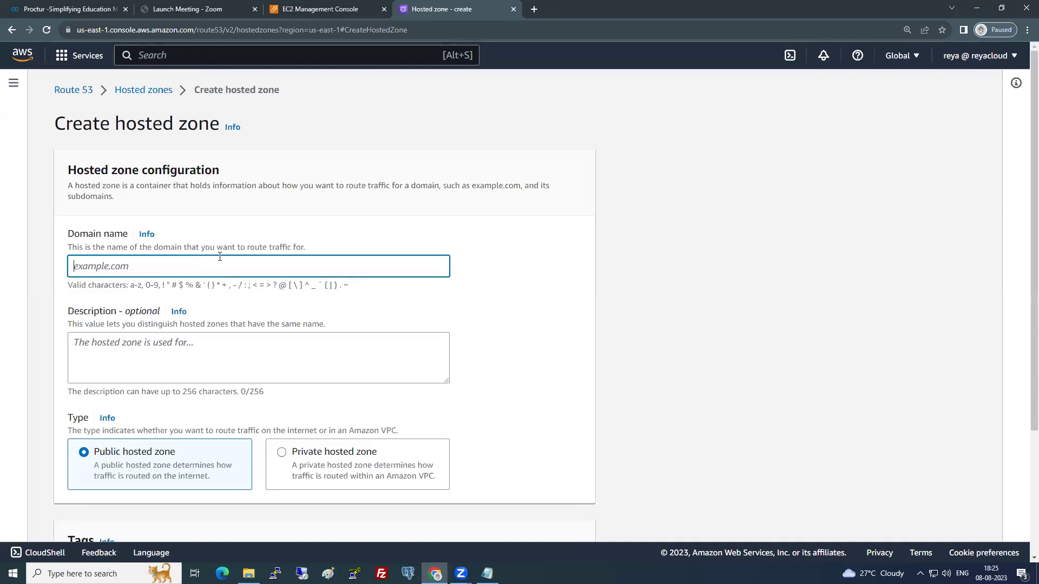
{"action": "type", "text": "boom.com"}
{"action": "scroll", "coordinate": [202, 297], "scroll_direction": "down", "scroll_amount": 3}
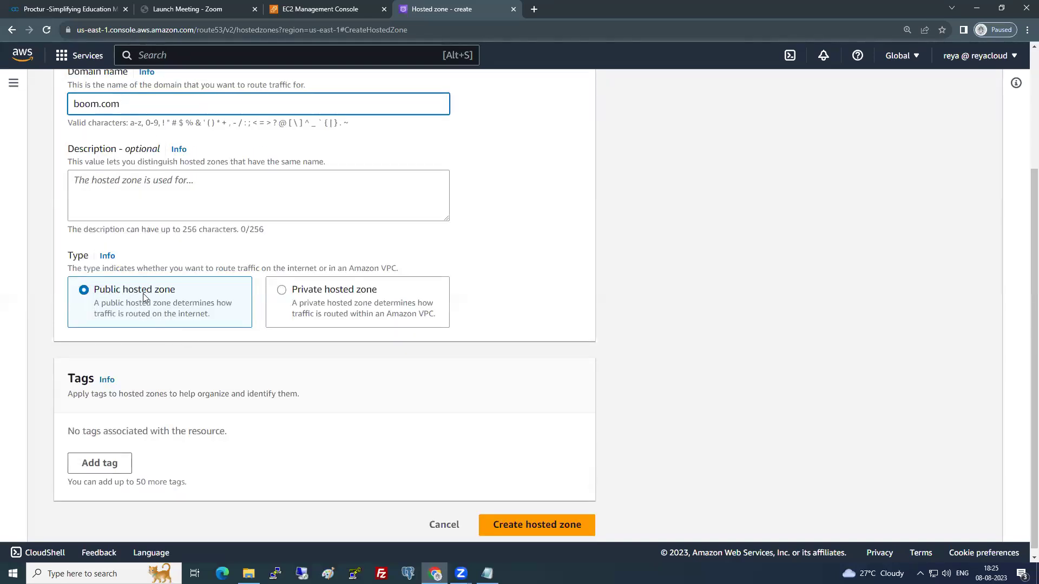
{"action": "left_click_drag", "start_coordinate": [143, 293], "coordinate": [108, 292]}
{"action": "left_click_drag", "start_coordinate": [406, 298], "coordinate": [336, 292]}
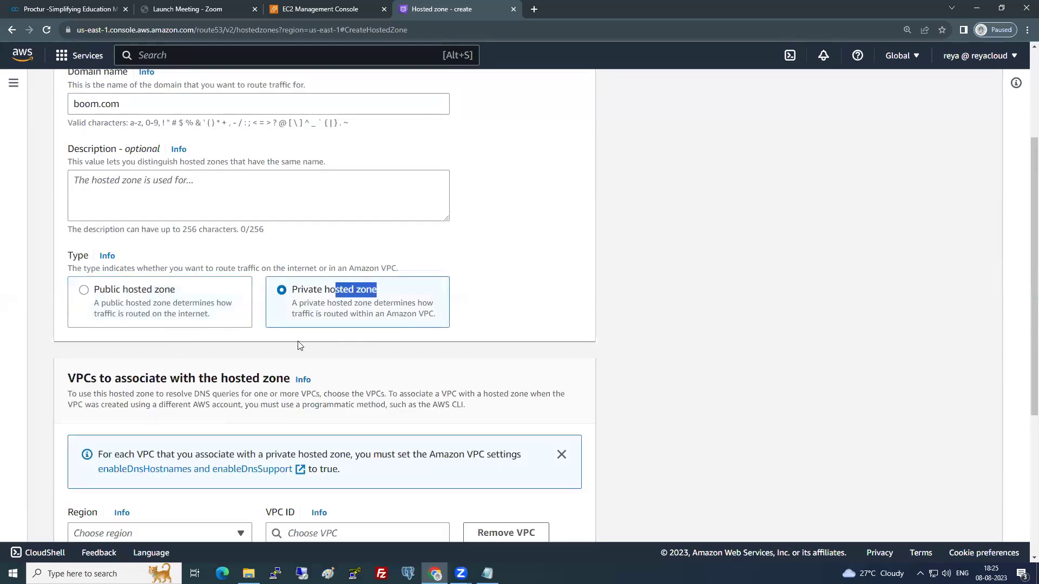
{"action": "left_click", "coordinate": [158, 304]}
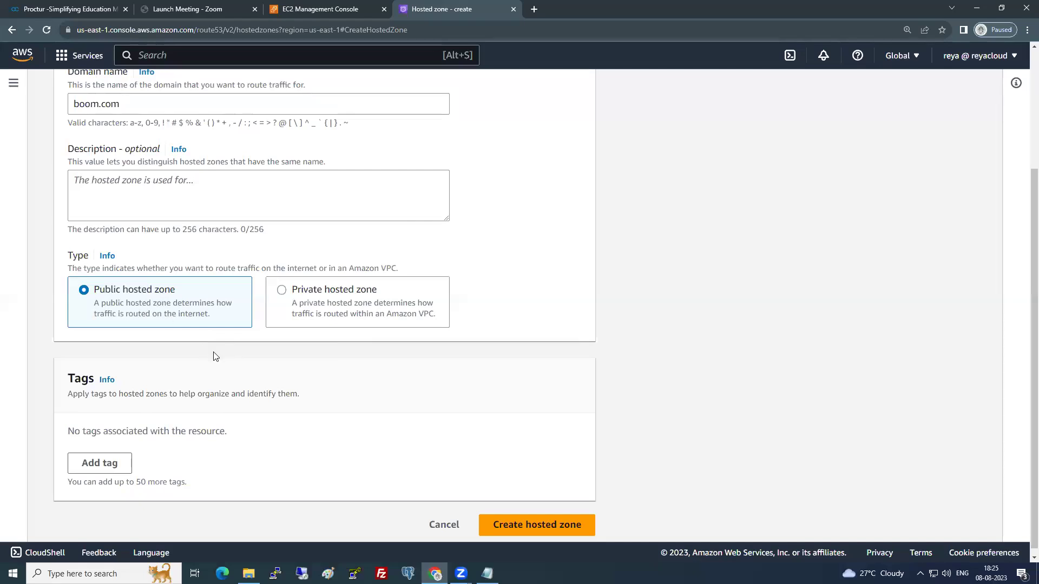
{"action": "left_click", "coordinate": [592, 520]}
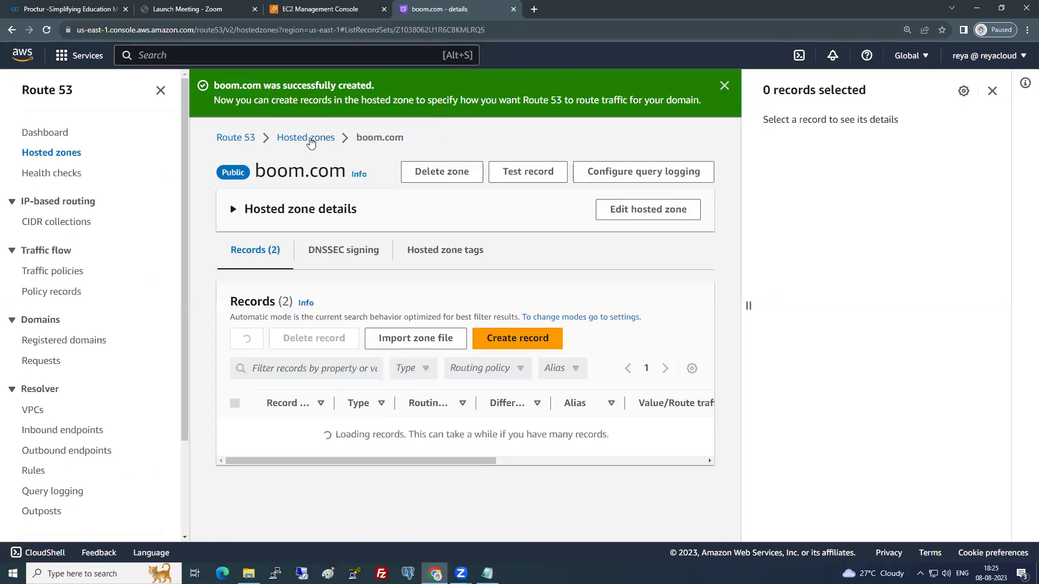
- Open the boom.com zone from the hosted zones list and examine its NS and SOA records and name server values
{"action": "left_click", "coordinate": [311, 142]}
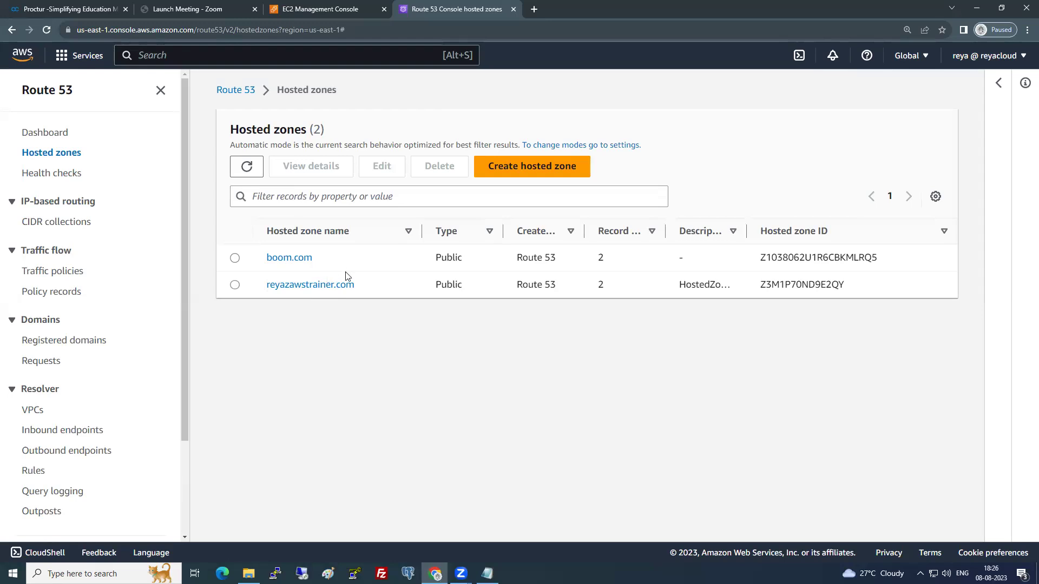
{"action": "left_click", "coordinate": [303, 264]}
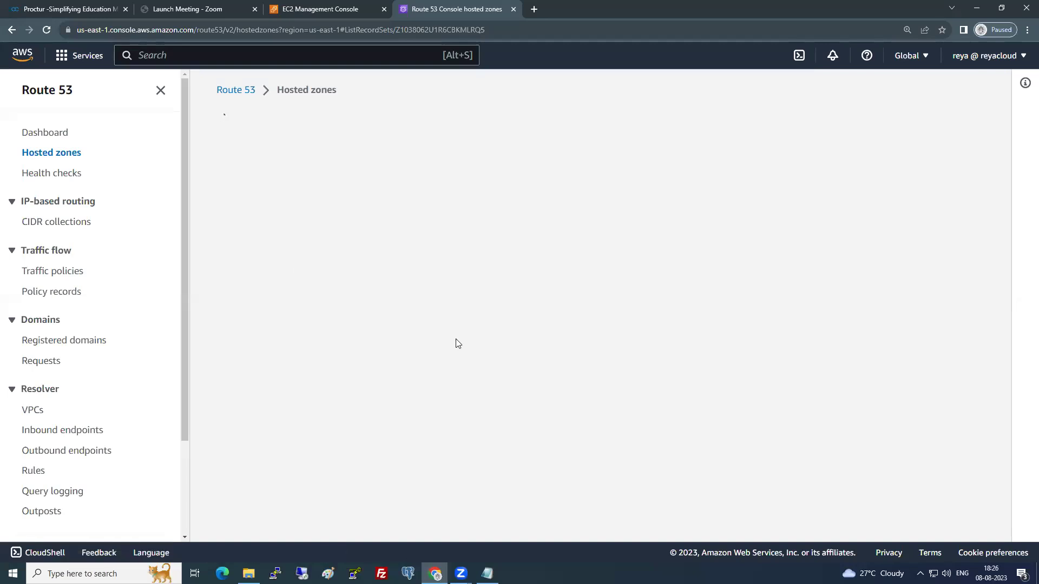
{"action": "double_click", "coordinate": [353, 405]}
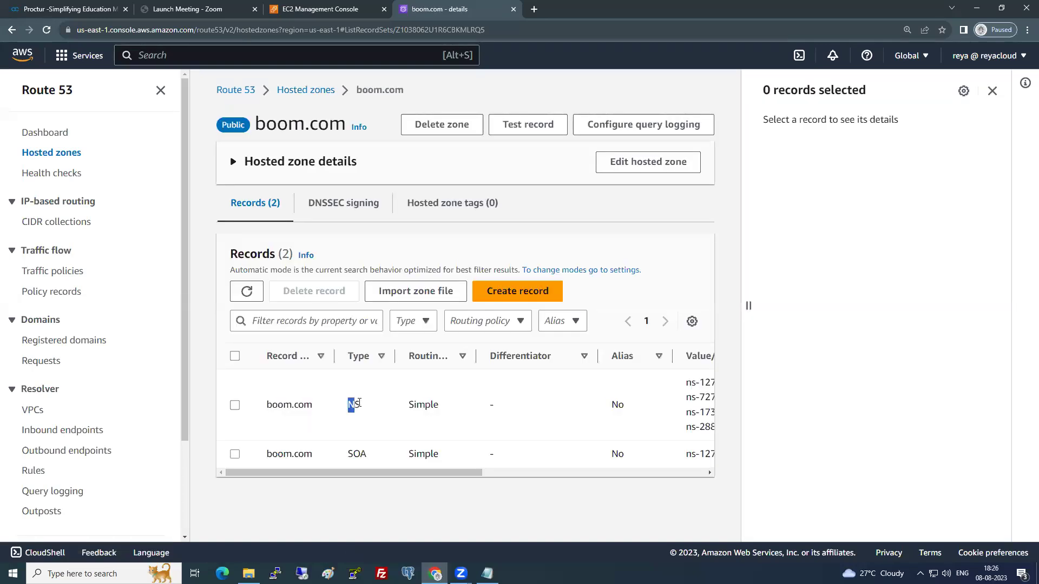
{"action": "double_click", "coordinate": [355, 453]}
{"action": "left_click", "coordinate": [993, 92]}
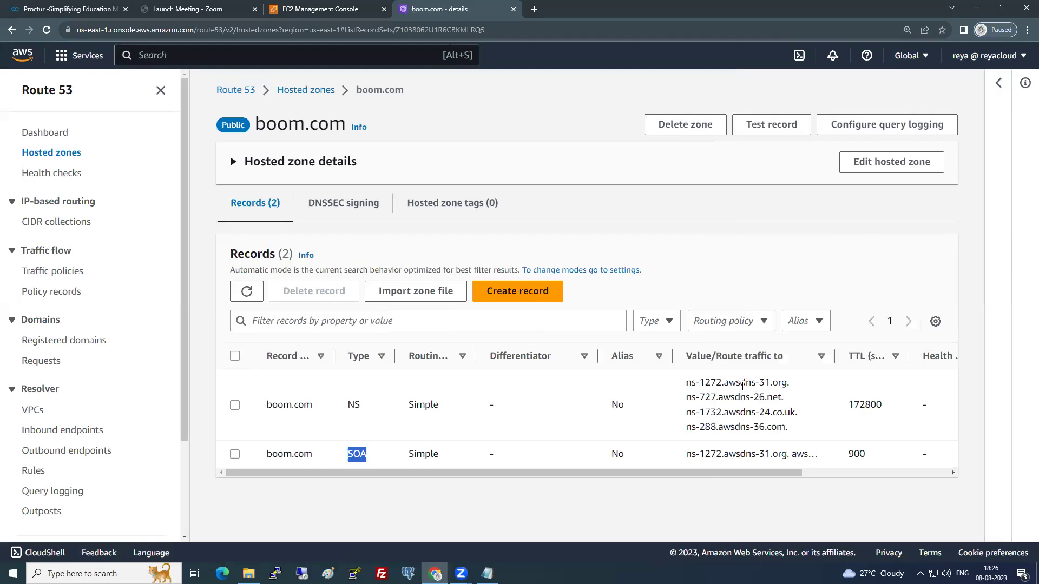
{"action": "left_click_drag", "start_coordinate": [791, 430], "coordinate": [684, 387]}
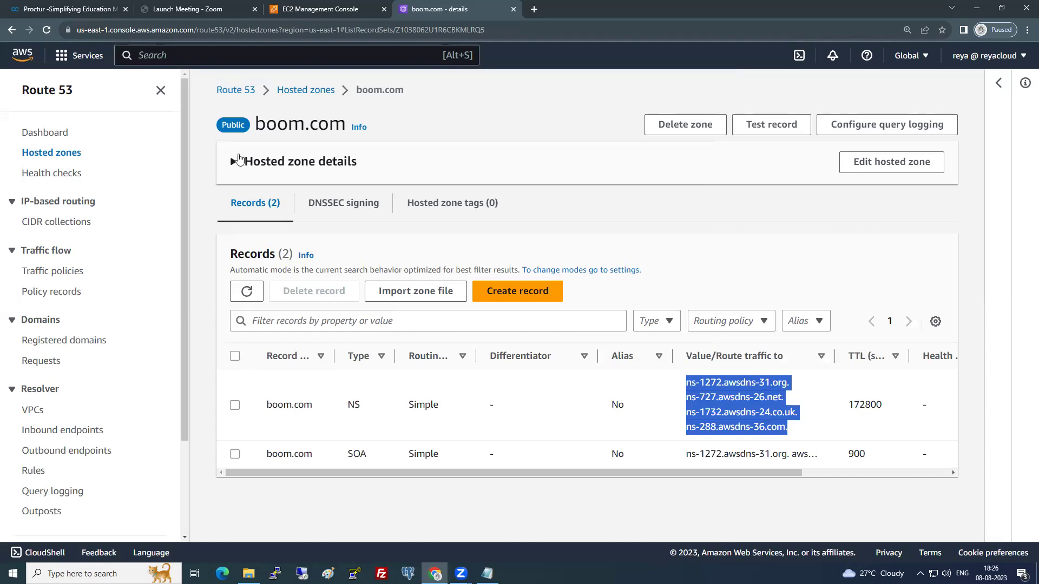
- Delete the boom.com hosted zone, confirming with "delete", and close the hosted zone details pane
{"action": "left_click", "coordinate": [299, 91]}
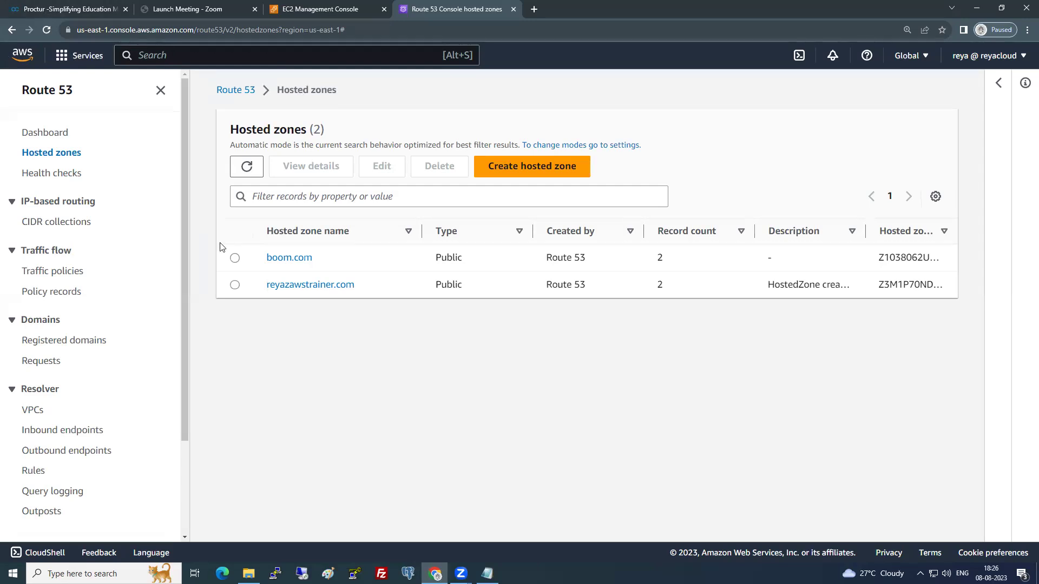
{"action": "left_click", "coordinate": [235, 256]}
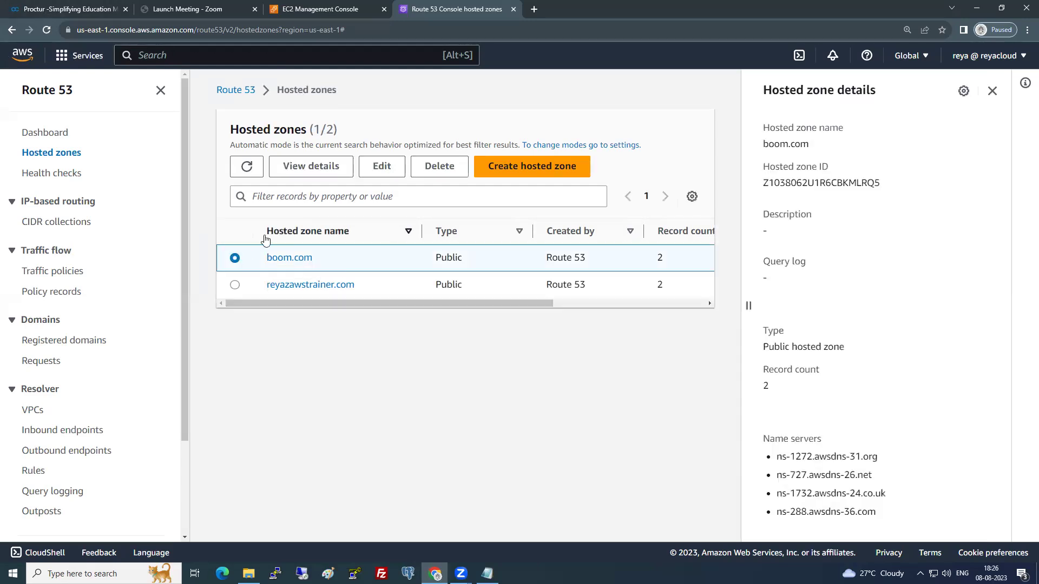
{"action": "left_click", "coordinate": [444, 172]}
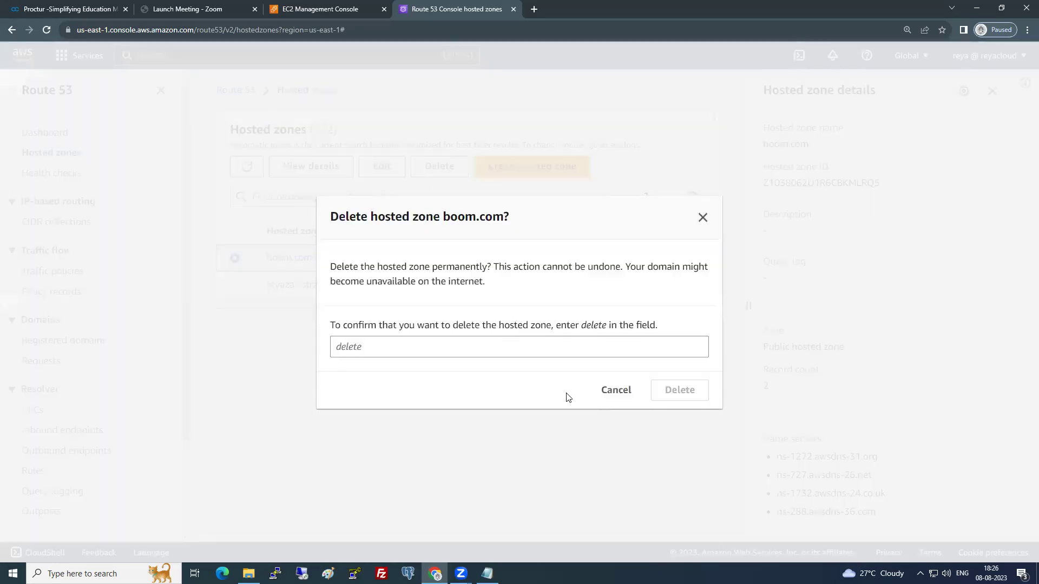
{"action": "left_click", "coordinate": [562, 352]}
{"action": "type", "text": "delete"}
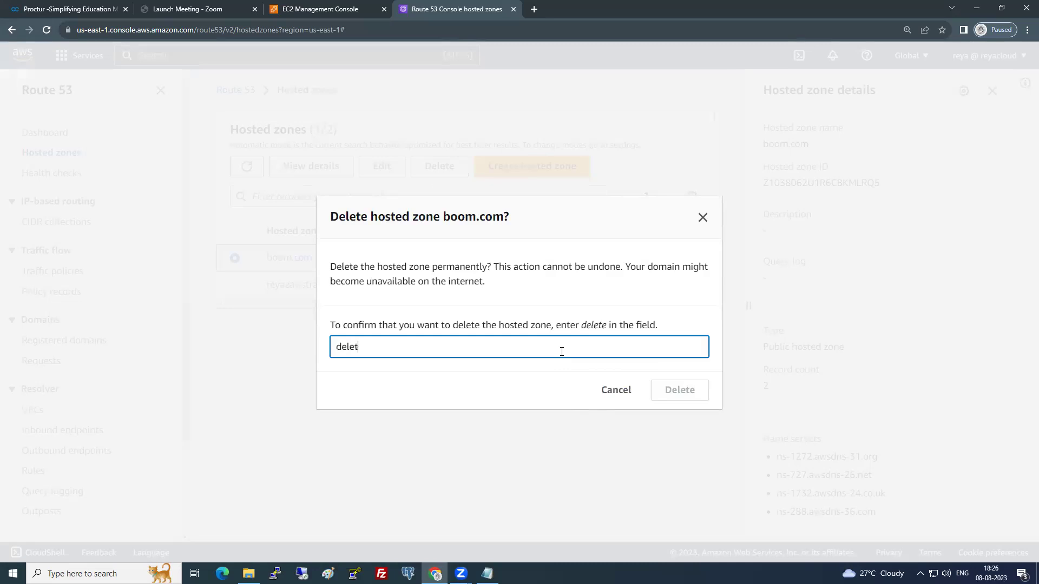
{"action": "left_click", "coordinate": [680, 391]}
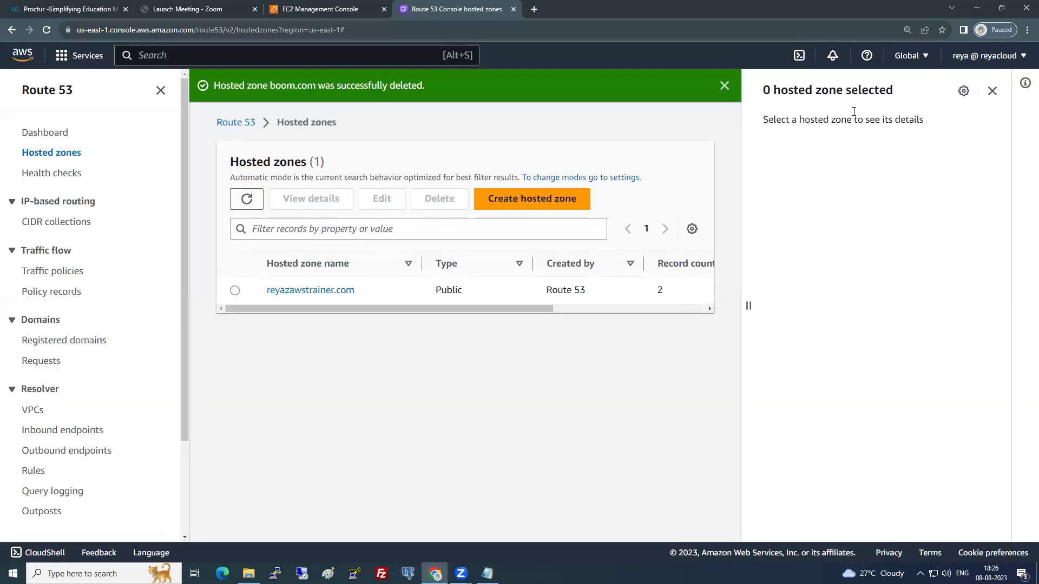
{"action": "left_click", "coordinate": [993, 92]}
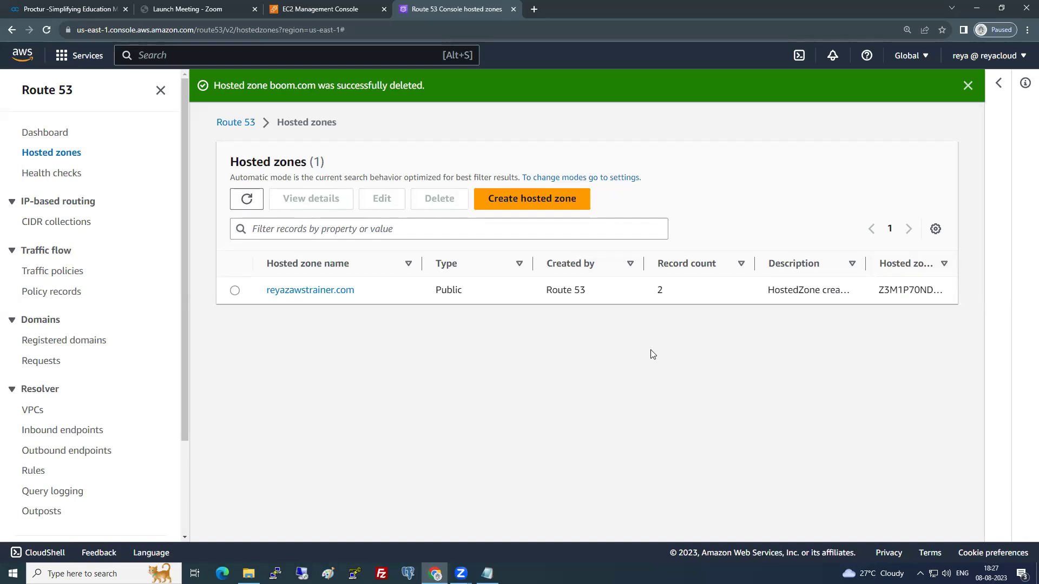
- Open the reyazawstrainer.com hosted zone and examine its NS and SOA records, leaving no record selected
{"action": "left_click", "coordinate": [313, 295]}
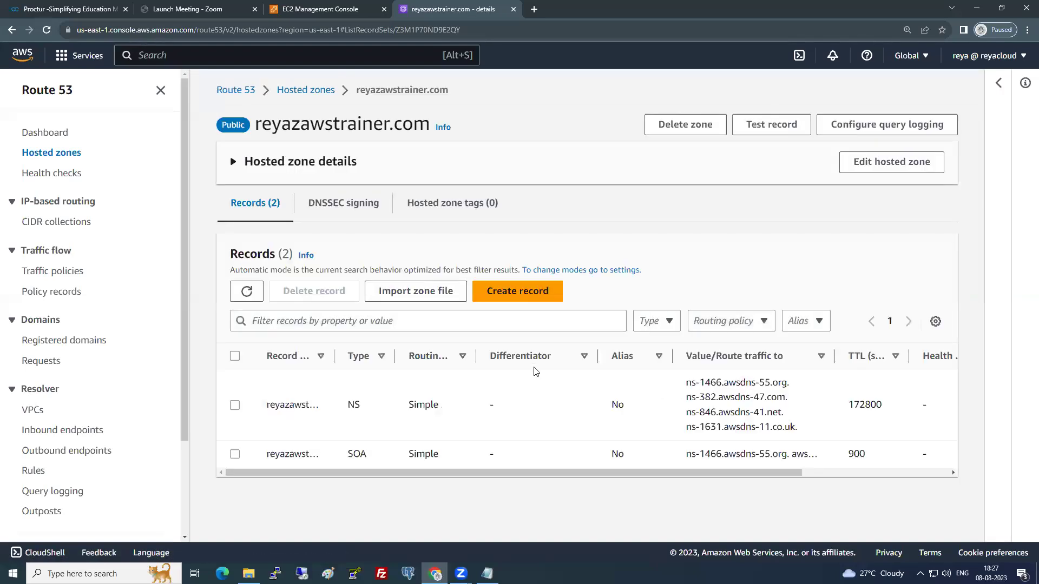
{"action": "double_click", "coordinate": [353, 406]}
{"action": "double_click", "coordinate": [353, 453]}
{"action": "left_click", "coordinate": [235, 406]}
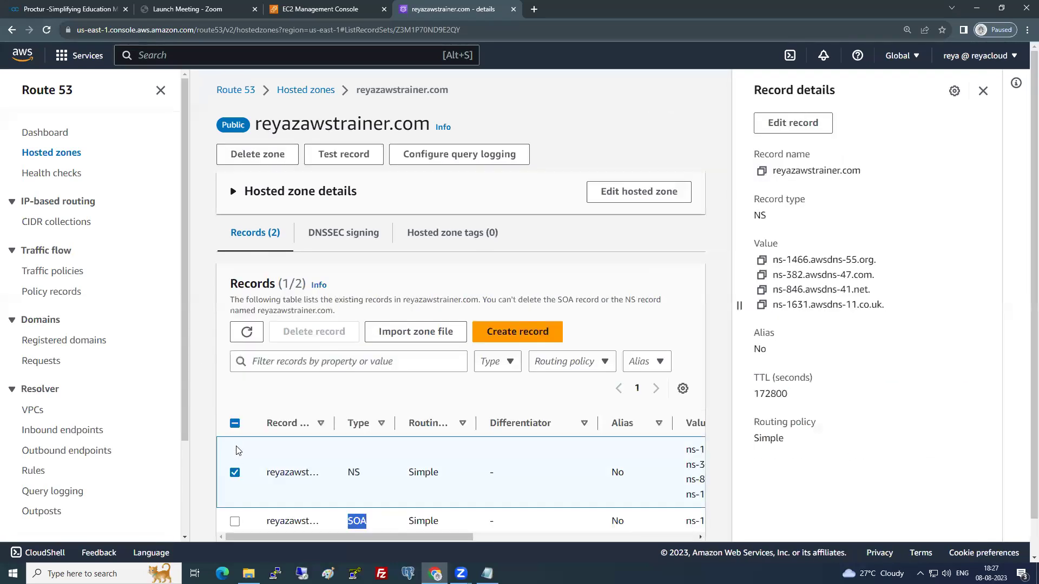
{"action": "left_click", "coordinate": [983, 91]}
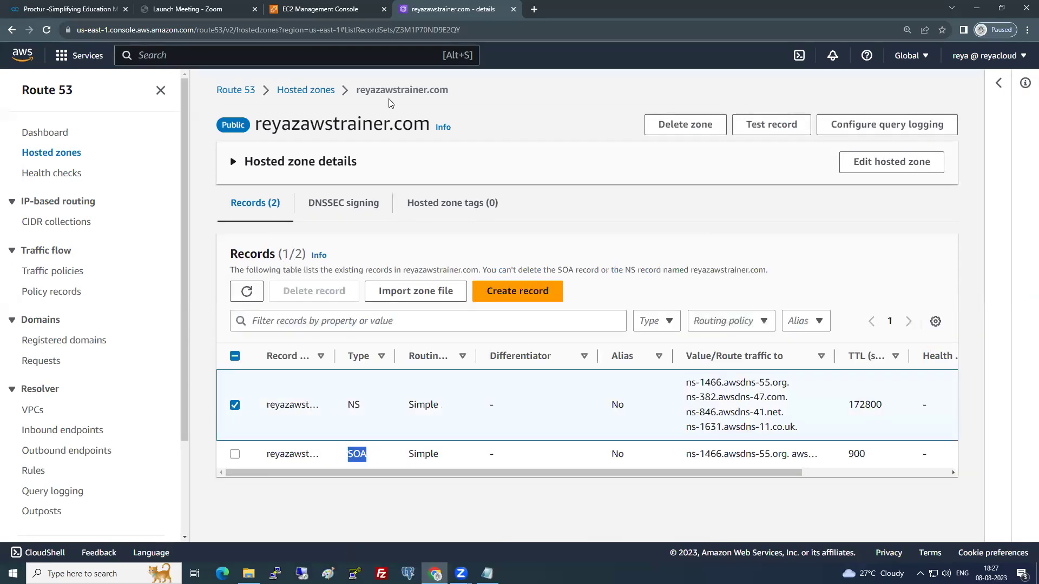
{"action": "left_click", "coordinate": [160, 91]}
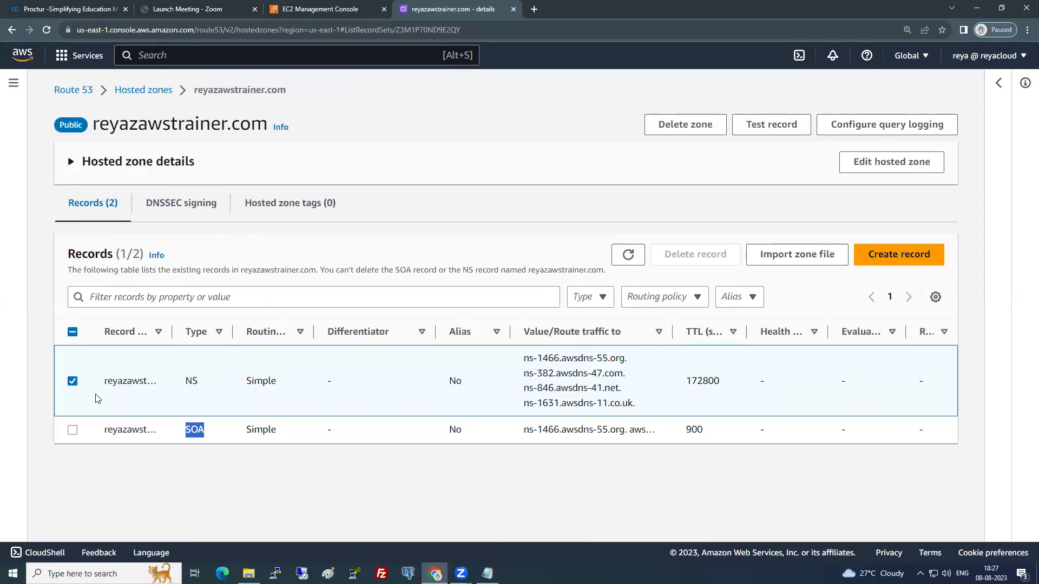
{"action": "left_click", "coordinate": [73, 381]}
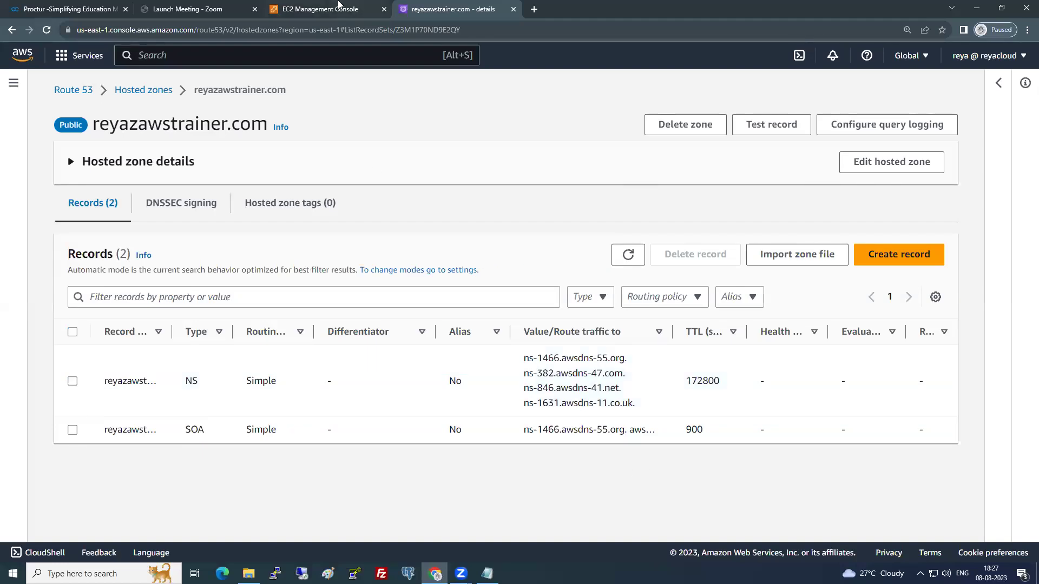
- Copy the myelb load balancer's DNS name and load it in a new browser tab to check the website
{"action": "left_click", "coordinate": [351, 8]}
{"action": "left_click", "coordinate": [999, 92]}
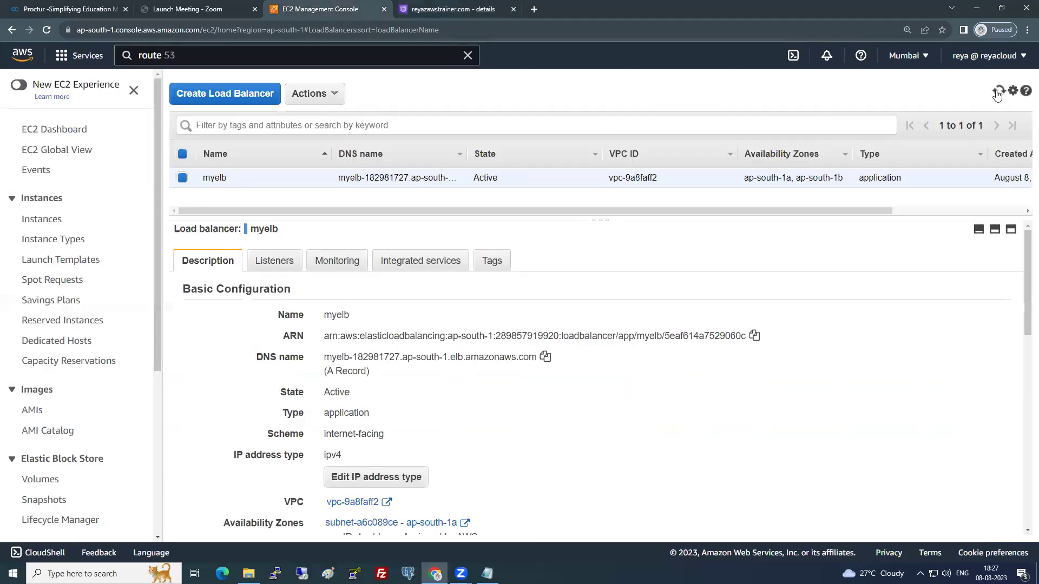
{"action": "left_click", "coordinate": [545, 357]}
{"action": "left_click", "coordinate": [534, 8]}
{"action": "key", "text": "ctrl+v"}
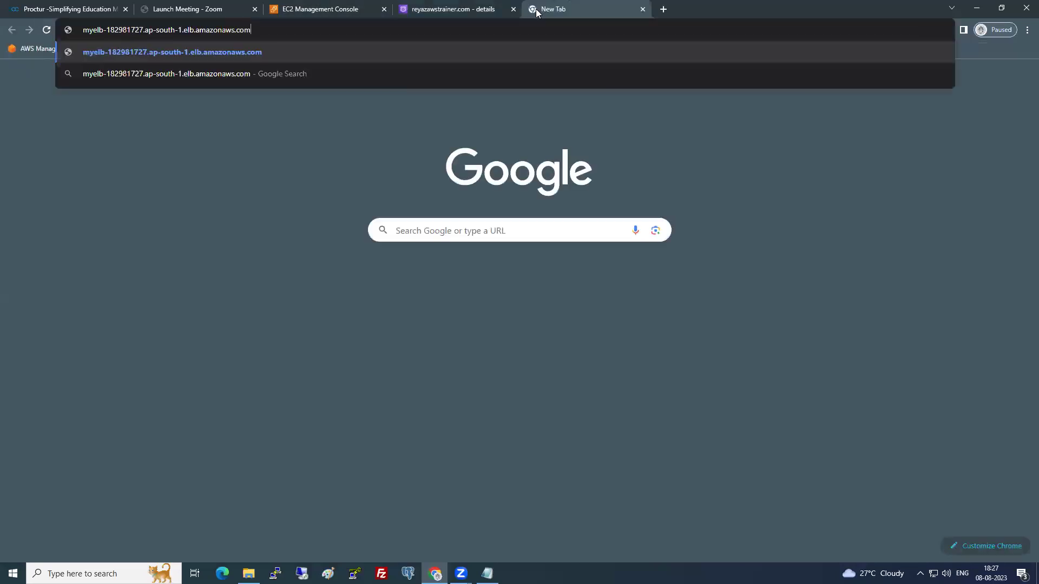
{"action": "key", "text": "Return"}
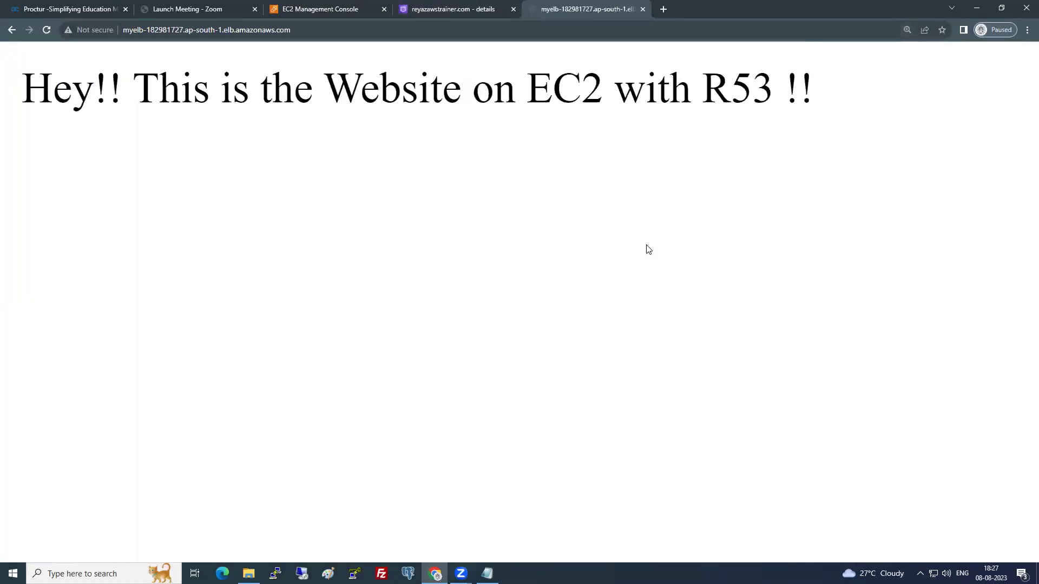
{"action": "left_click", "coordinate": [391, 32]}
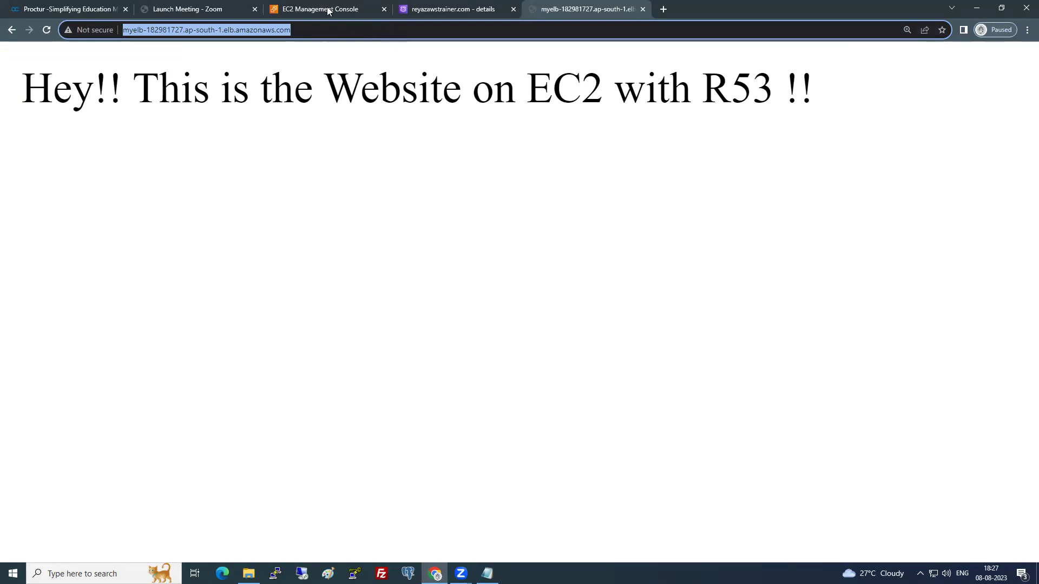
- Start a new record in the reyazawstrainer.com hosted zone with the record name "simple"
{"action": "left_click", "coordinate": [445, 6]}
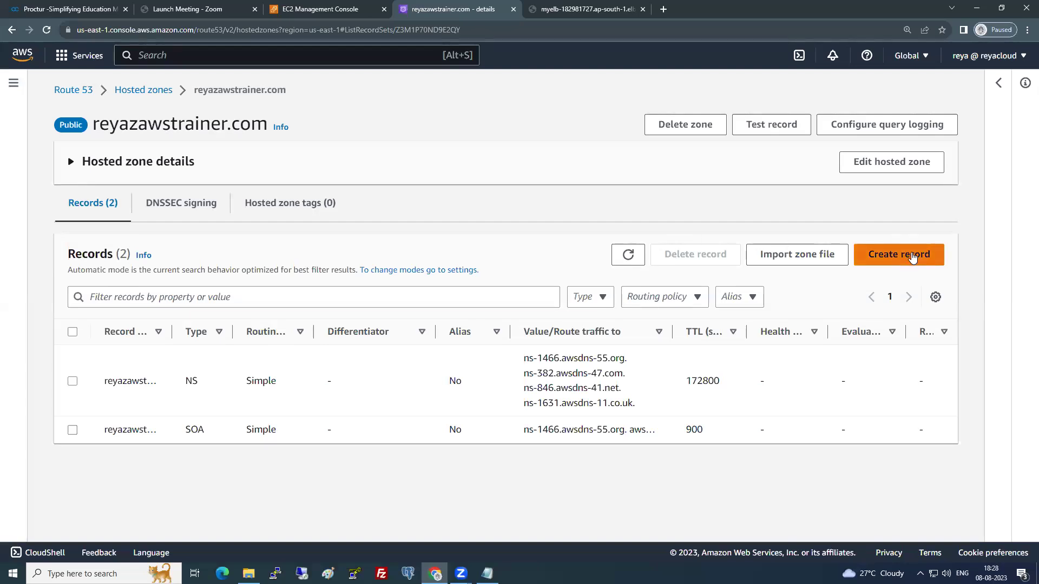
{"action": "left_click", "coordinate": [912, 256]}
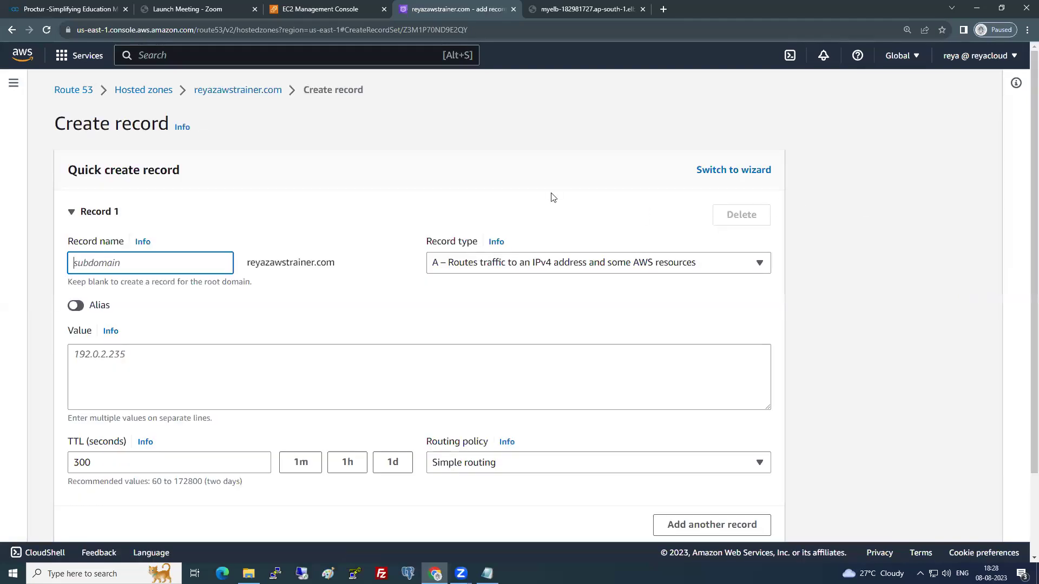
{"action": "left_click_drag", "start_coordinate": [246, 263], "coordinate": [342, 269]}
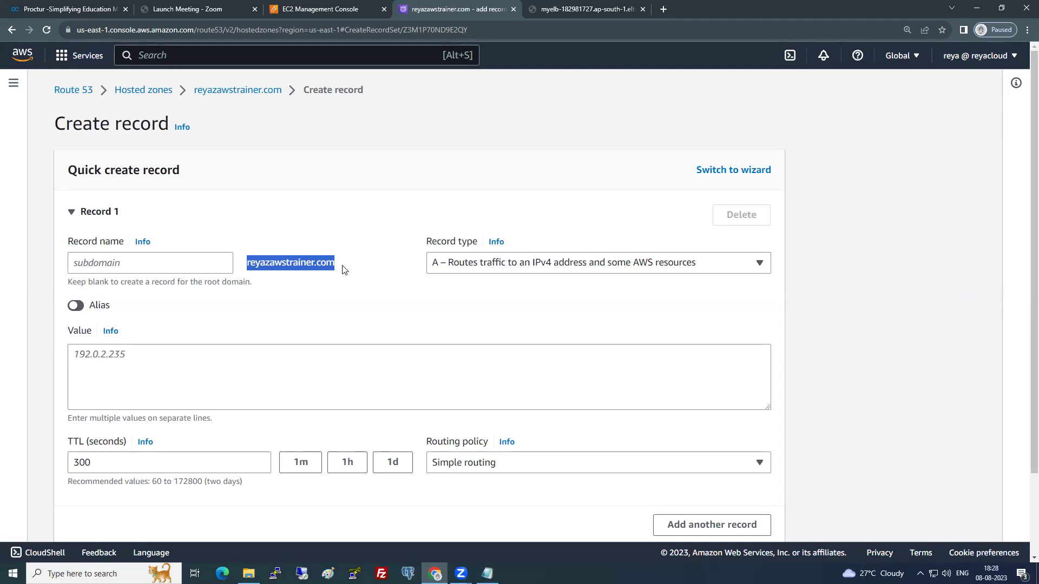
{"action": "left_click", "coordinate": [188, 263]}
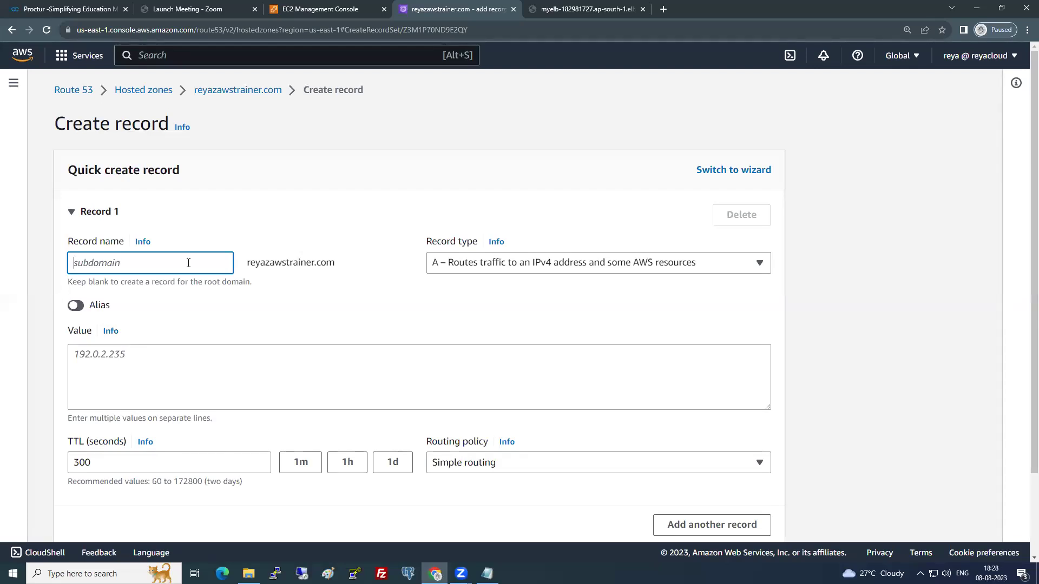
{"action": "type", "text": "simple"}
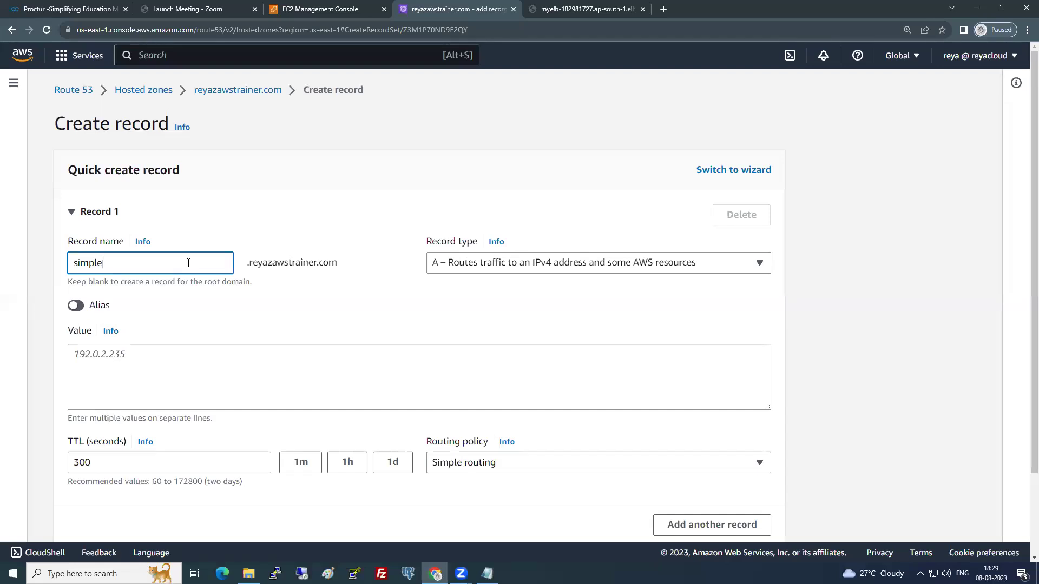
{"action": "left_click_drag", "start_coordinate": [188, 263], "coordinate": [56, 280]}
{"action": "key", "text": "BackSpace"}
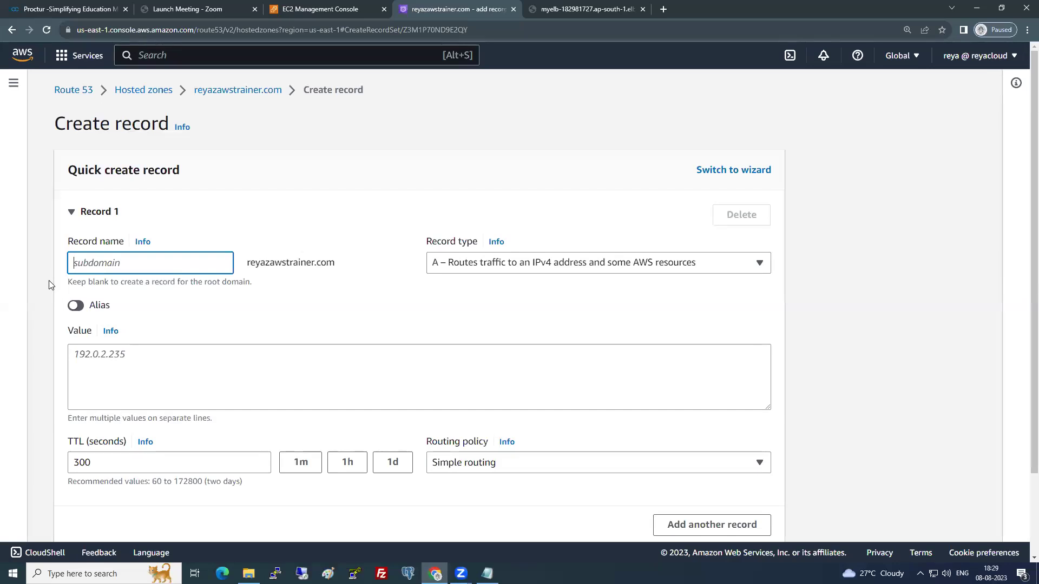
{"action": "type", "text": "simple"}
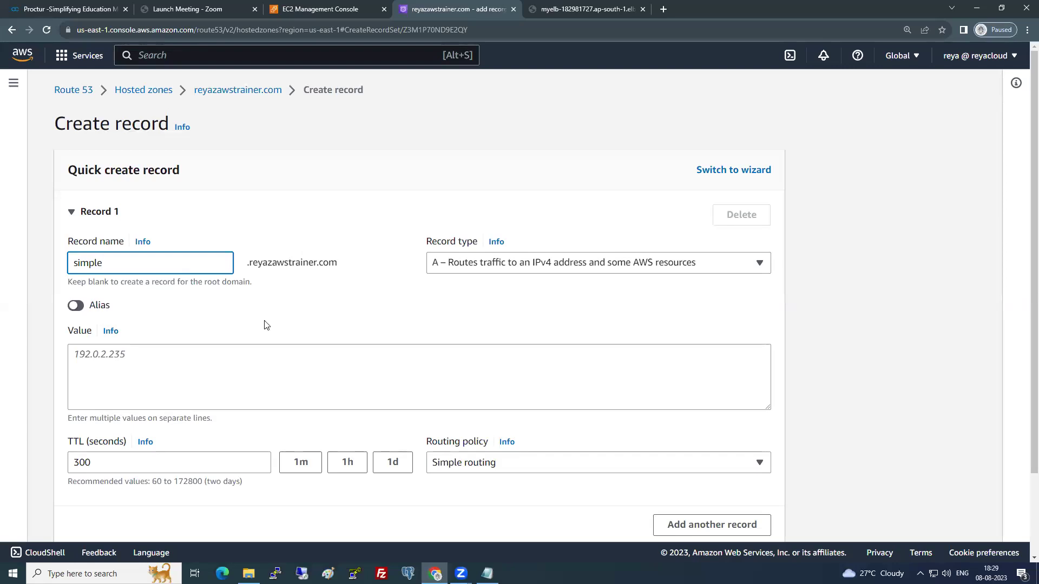
- Choose record type A for the simple record after reviewing the available types, and turn on Alias
{"action": "left_click", "coordinate": [595, 268]}
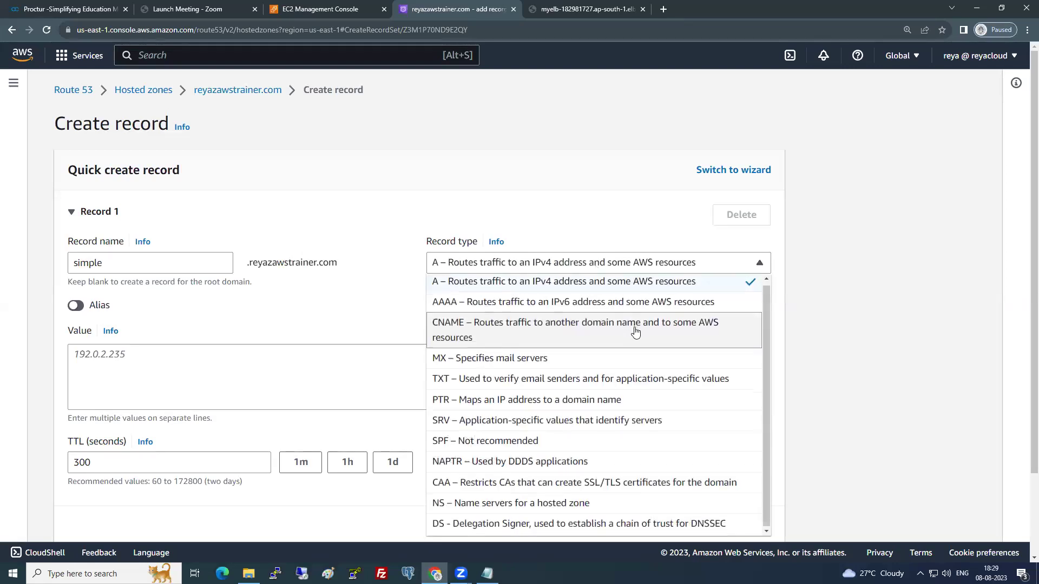
{"action": "scroll", "coordinate": [946, 266], "scroll_direction": "down", "scroll_amount": 2}
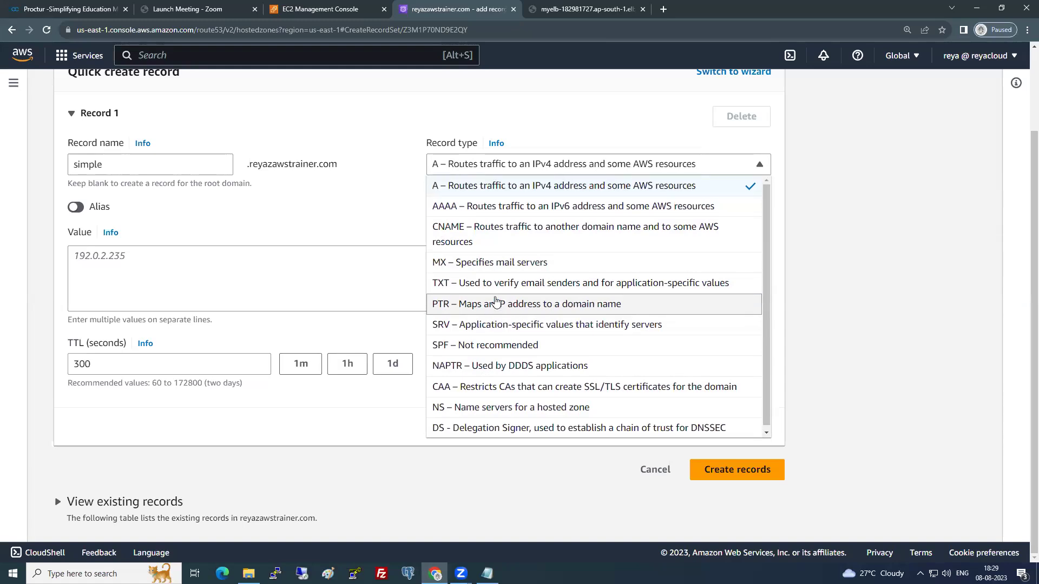
{"action": "left_click", "coordinate": [481, 189]}
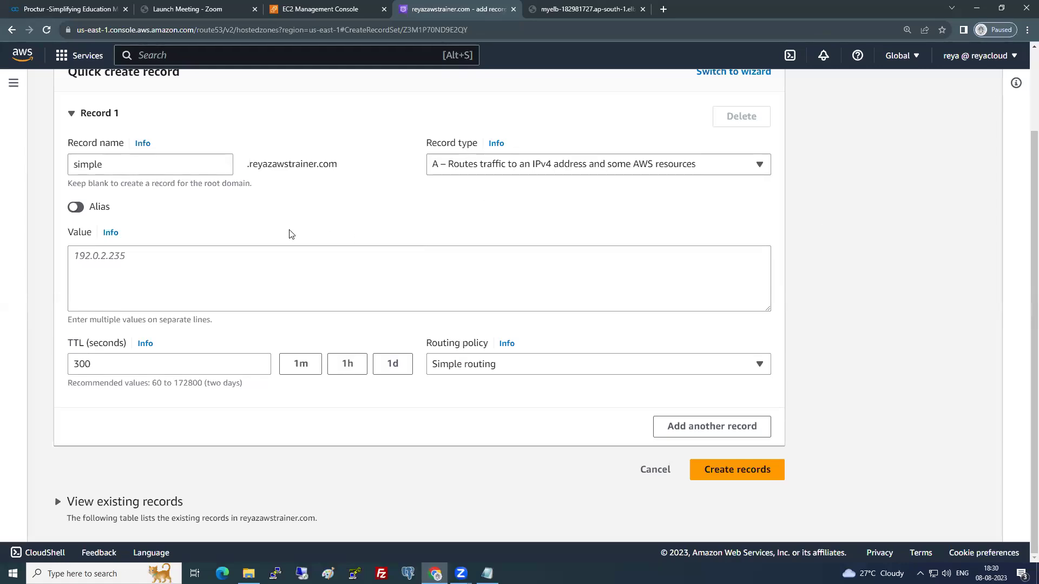
{"action": "left_click_drag", "start_coordinate": [93, 211], "coordinate": [122, 220]}
{"action": "left_click", "coordinate": [878, 292]}
{"action": "left_click", "coordinate": [134, 266]}
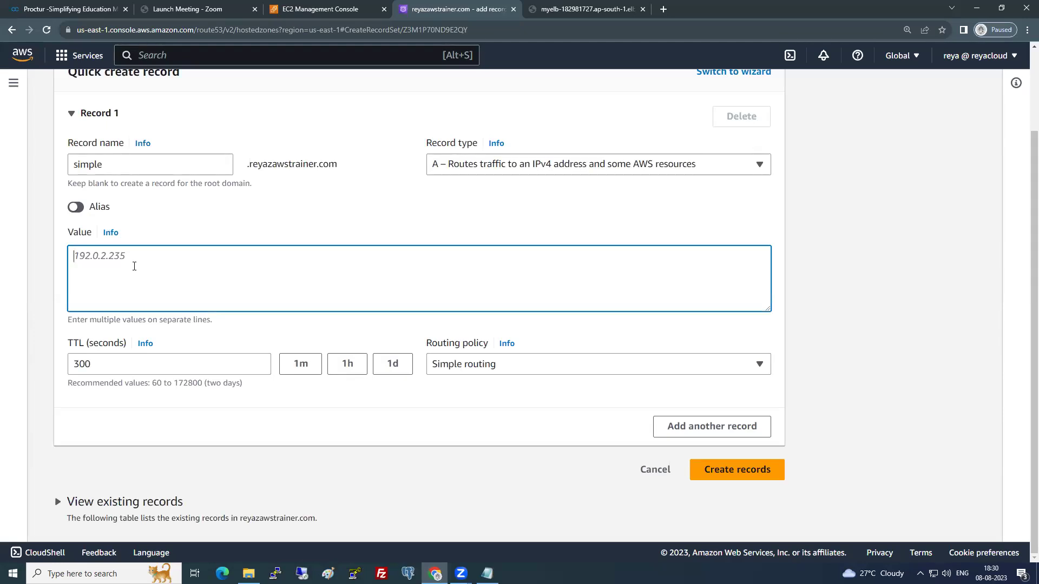
{"action": "left_click", "coordinate": [75, 209]}
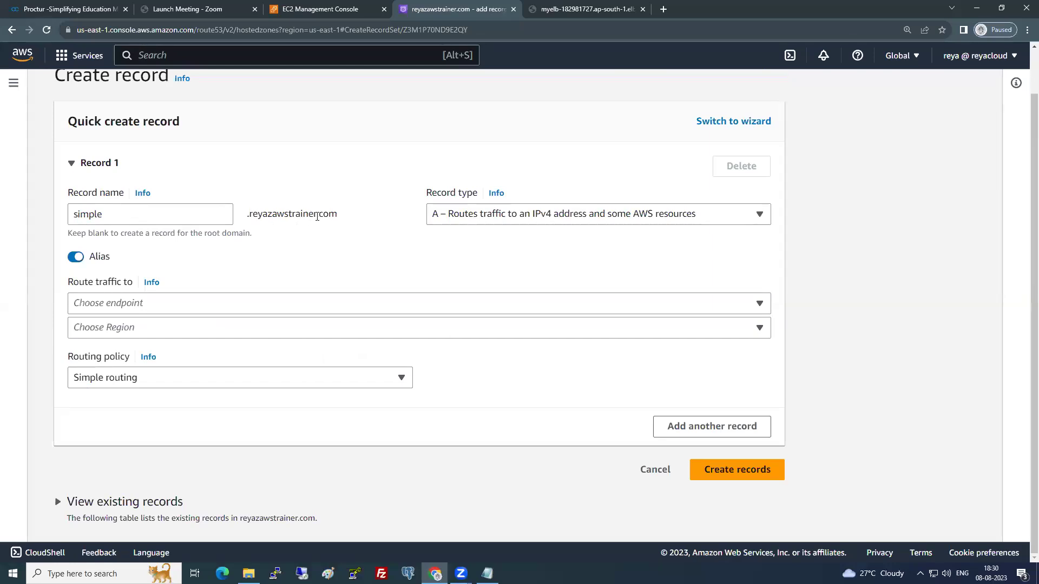
- Route the alias to Application and Classic Load Balancer in Asia Pacific (Mumbai), choosing dualstack.myelb-182981727.ap-south-1.elb.amazonaws.com
{"action": "left_click", "coordinate": [254, 302]}
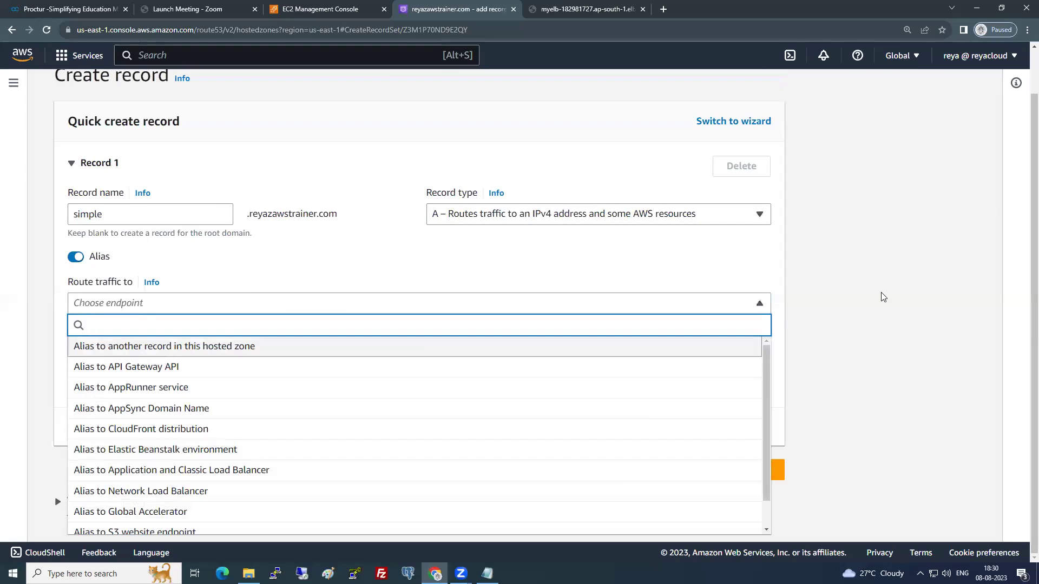
{"action": "scroll", "coordinate": [729, 438], "scroll_direction": "down", "scroll_amount": 1}
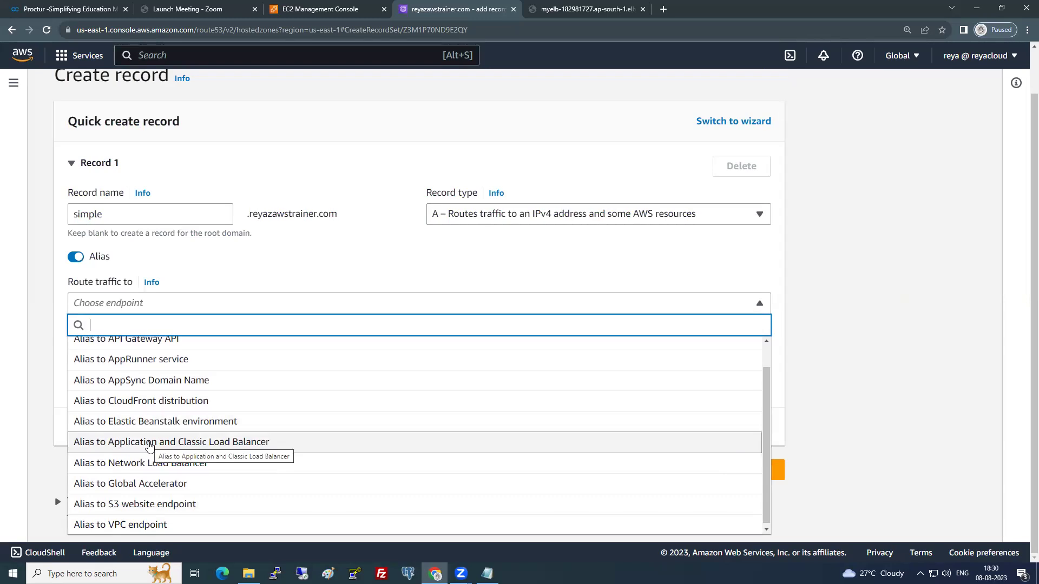
{"action": "left_click", "coordinate": [150, 443]}
{"action": "left_click", "coordinate": [163, 331]}
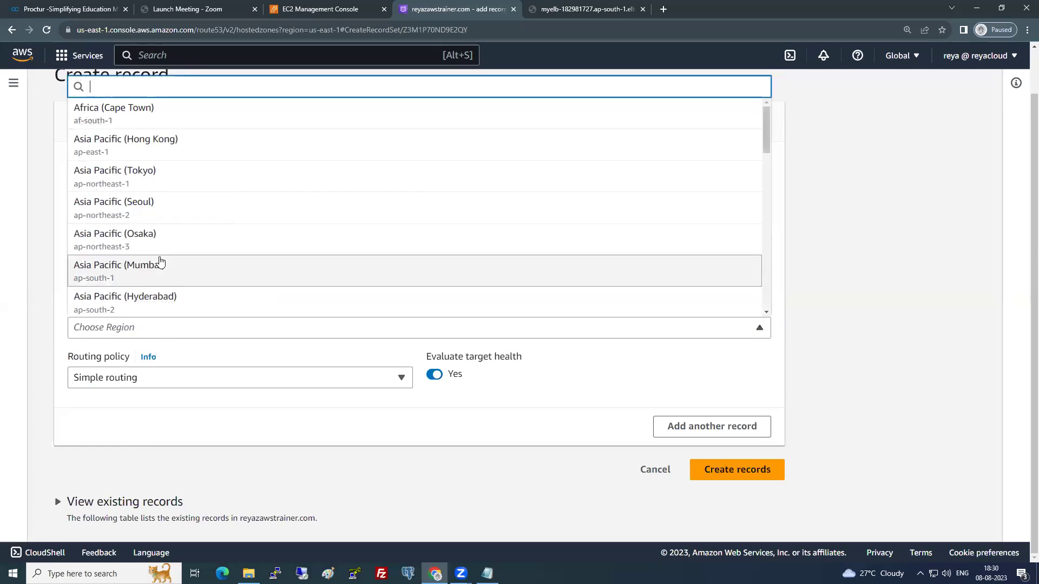
{"action": "left_click", "coordinate": [158, 265]}
{"action": "left_click", "coordinate": [191, 354]}
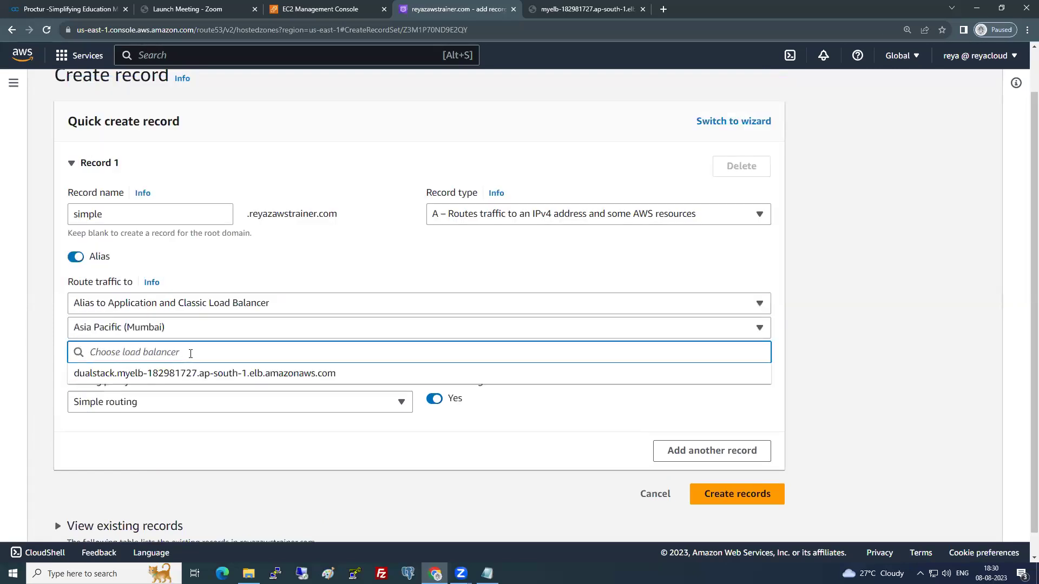
{"action": "left_click", "coordinate": [168, 373]}
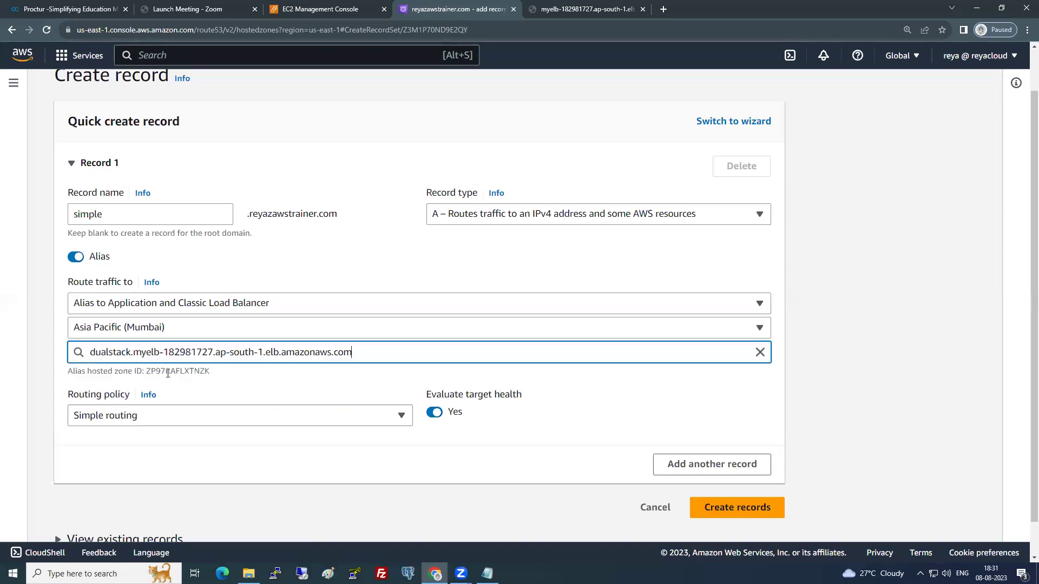
- Choose Simple routing as the record's routing policy and review the Evaluate target health option
{"action": "left_click", "coordinate": [200, 416]}
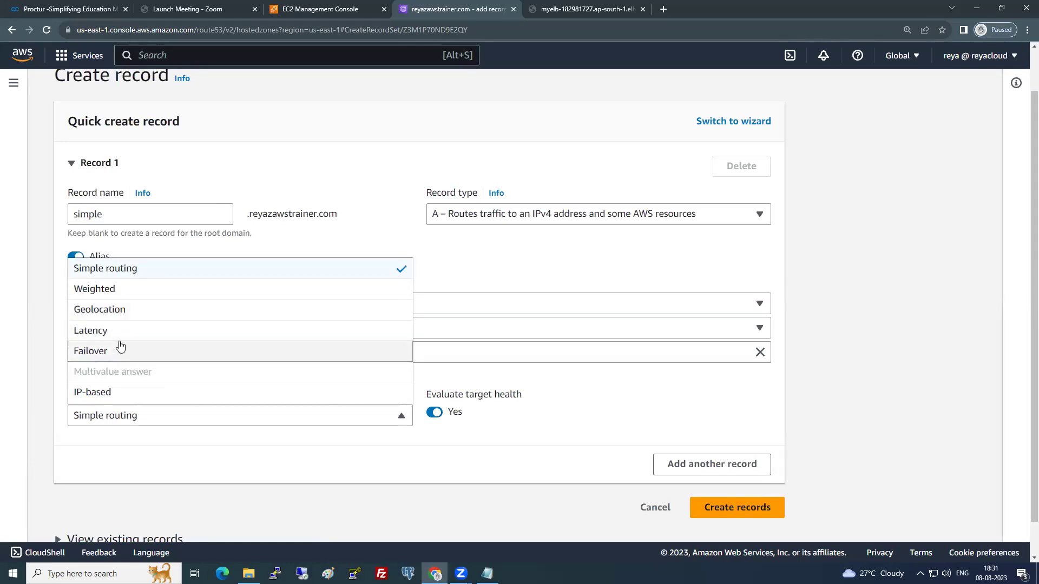
{"action": "left_click", "coordinate": [128, 270]}
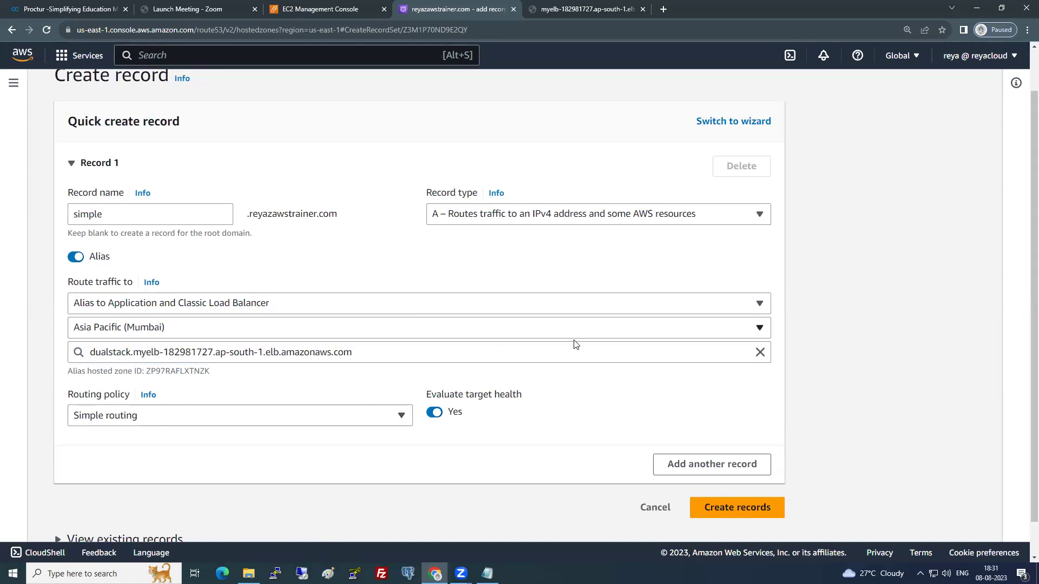
{"action": "left_click_drag", "start_coordinate": [427, 393], "coordinate": [531, 393]}
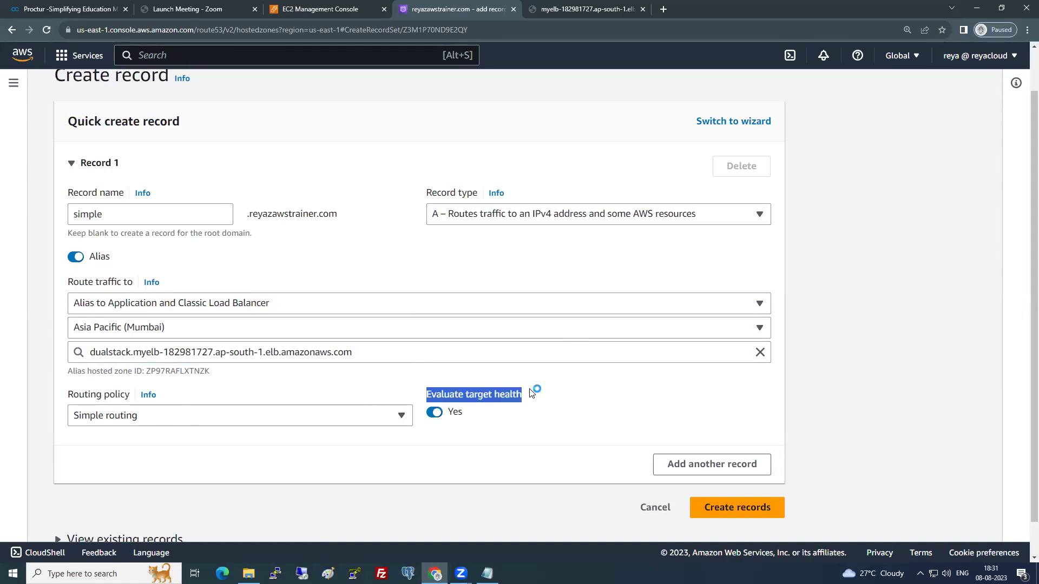
- Create the simple alias record in the reyazawstrainer.com hosted zone with Evaluate target health left on
{"action": "left_click", "coordinate": [426, 445]}
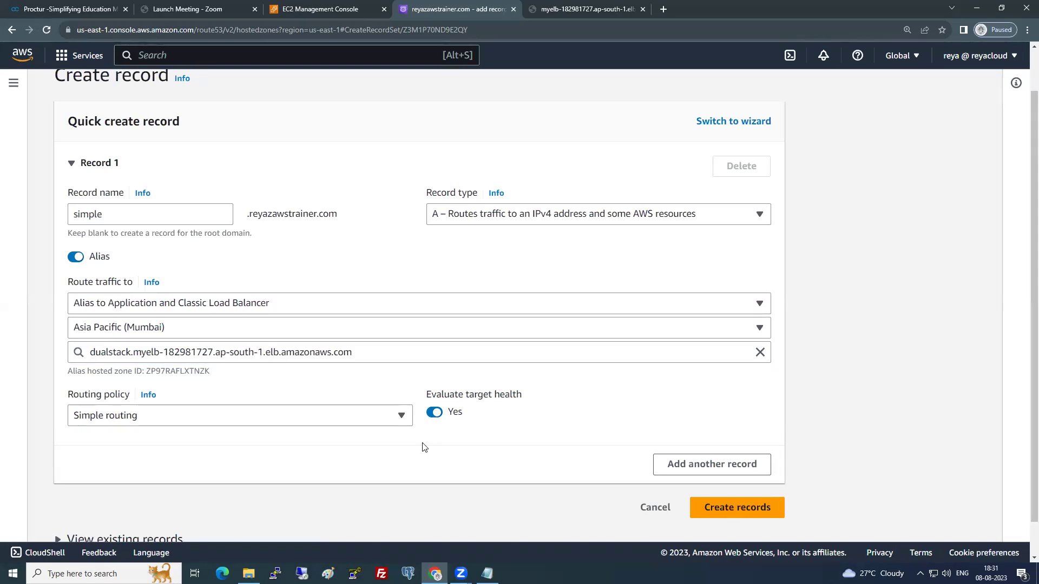
{"action": "scroll", "coordinate": [719, 425], "scroll_direction": "down", "scroll_amount": 1}
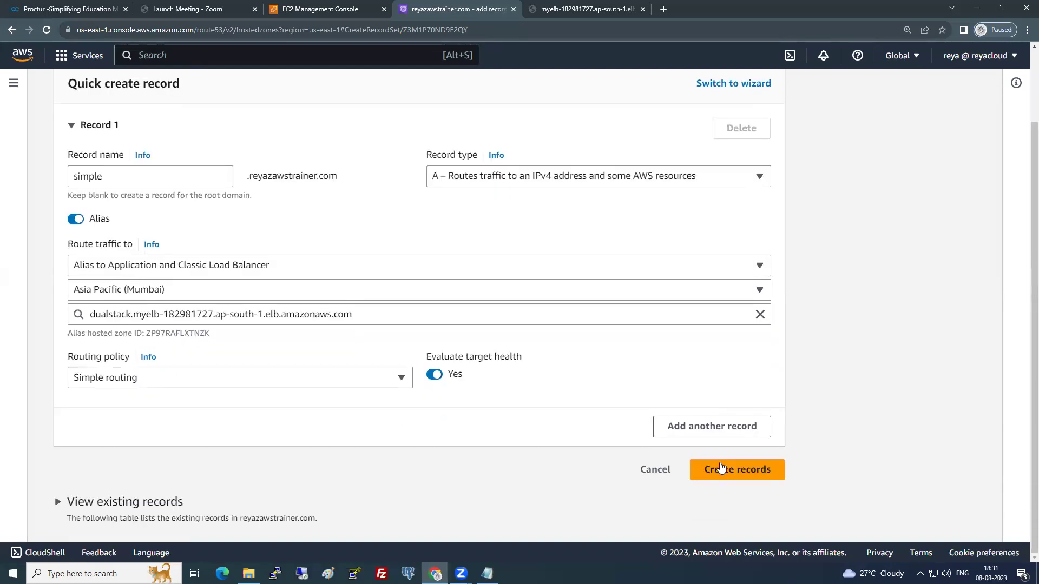
{"action": "scroll", "coordinate": [688, 390], "scroll_direction": "up", "scroll_amount": 1}
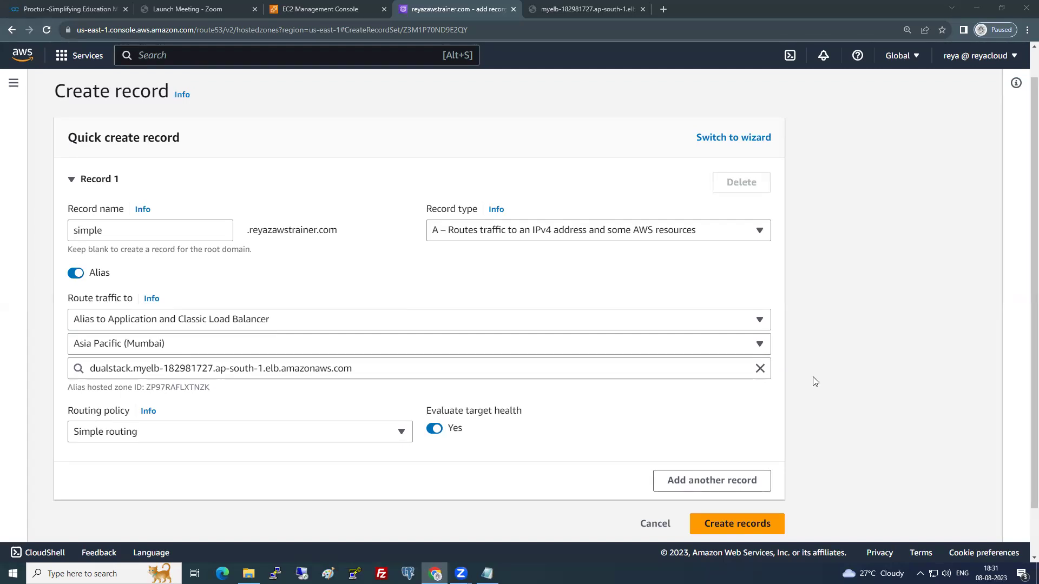
{"action": "left_click", "coordinate": [771, 529]}
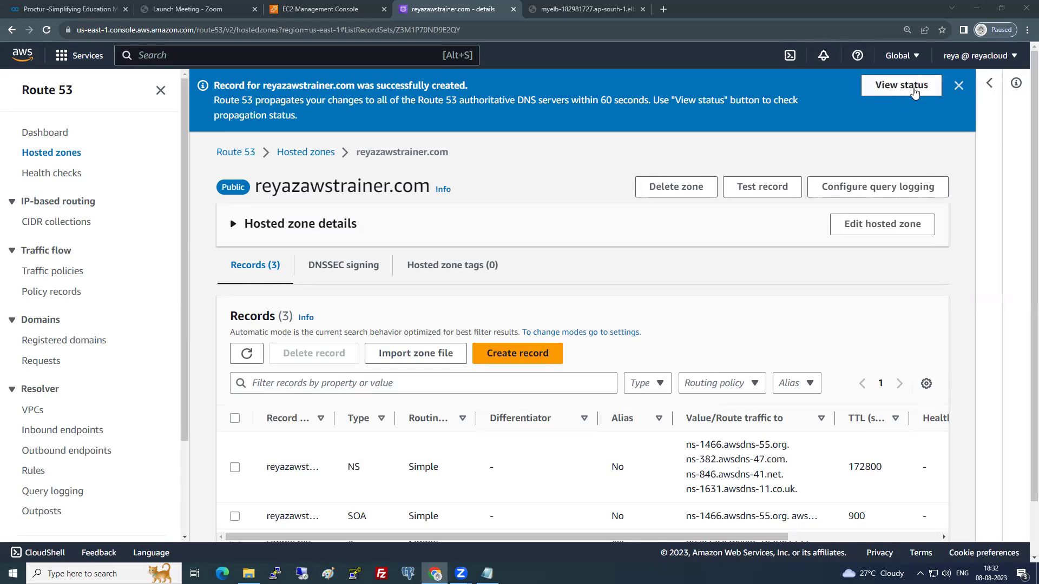
- Check and refresh the propagation status of the new record change, and return to the reyazawstrainer.com hosted zone
{"action": "left_click", "coordinate": [896, 88]}
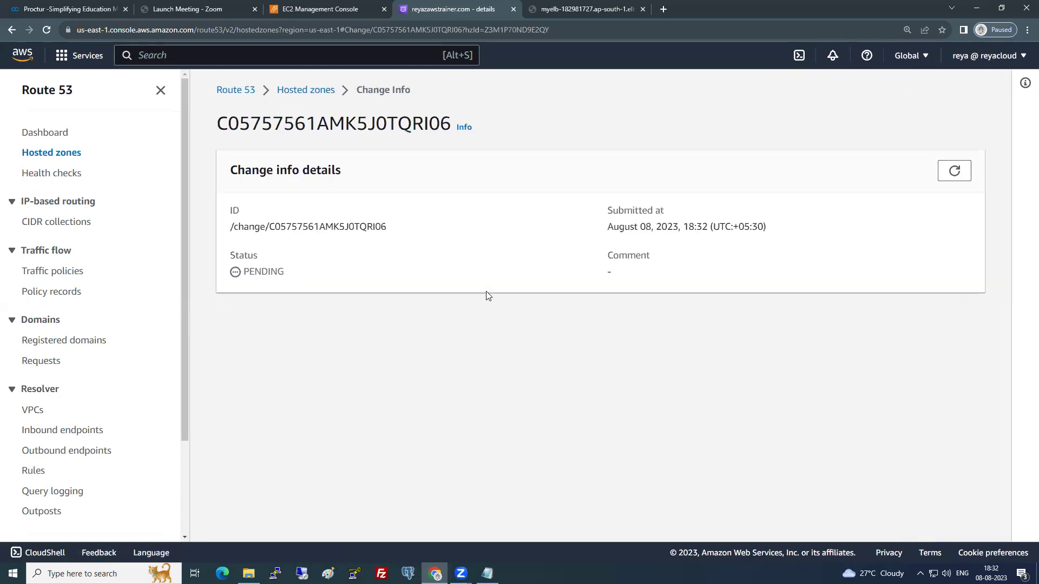
{"action": "left_click_drag", "start_coordinate": [242, 272], "coordinate": [294, 274]}
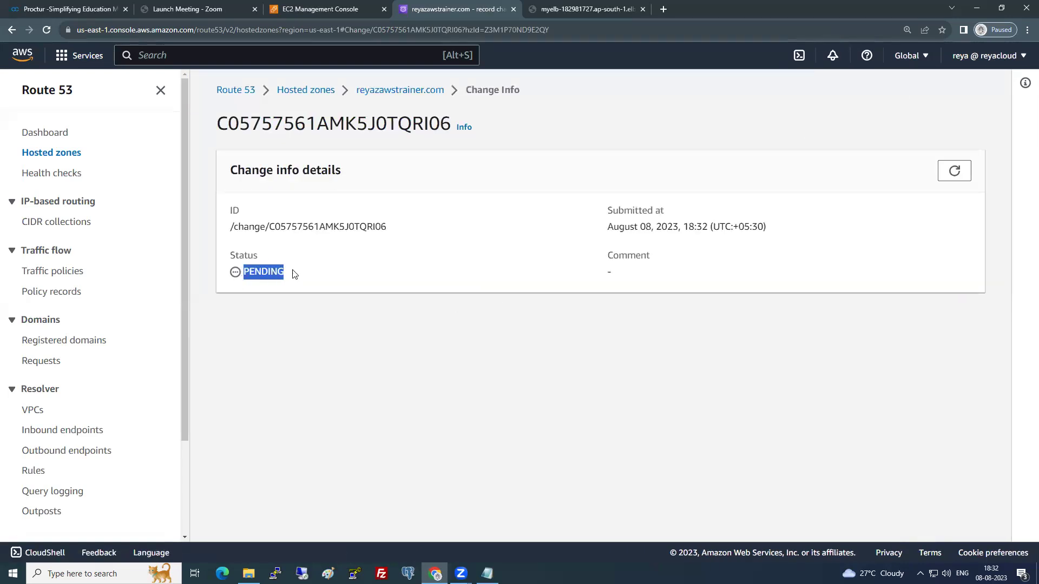
{"action": "left_click", "coordinate": [292, 340]}
{"action": "left_click", "coordinate": [964, 173]}
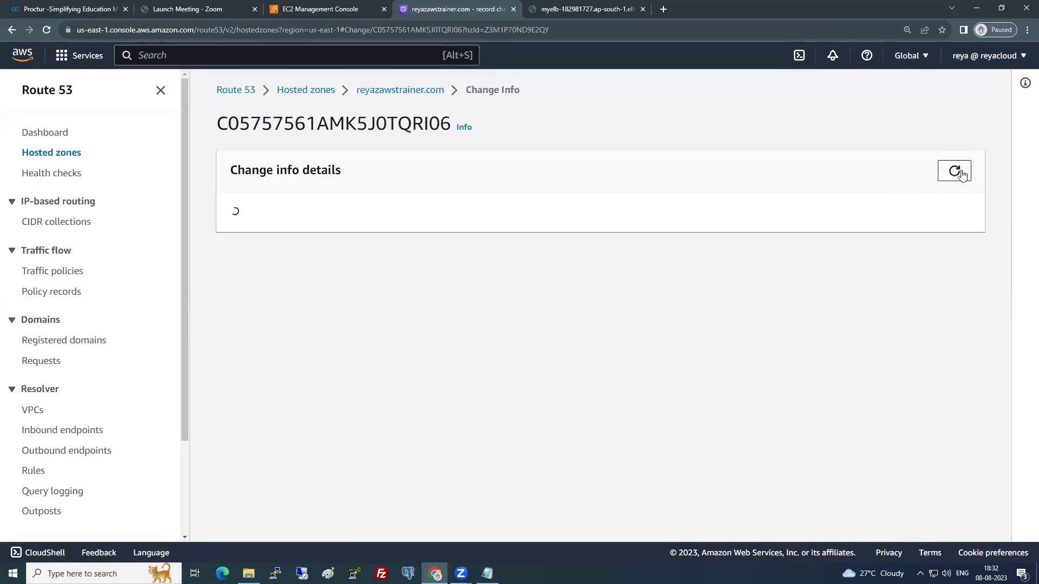
{"action": "left_click_drag", "start_coordinate": [248, 270], "coordinate": [287, 275]}
{"action": "left_click", "coordinate": [445, 108]}
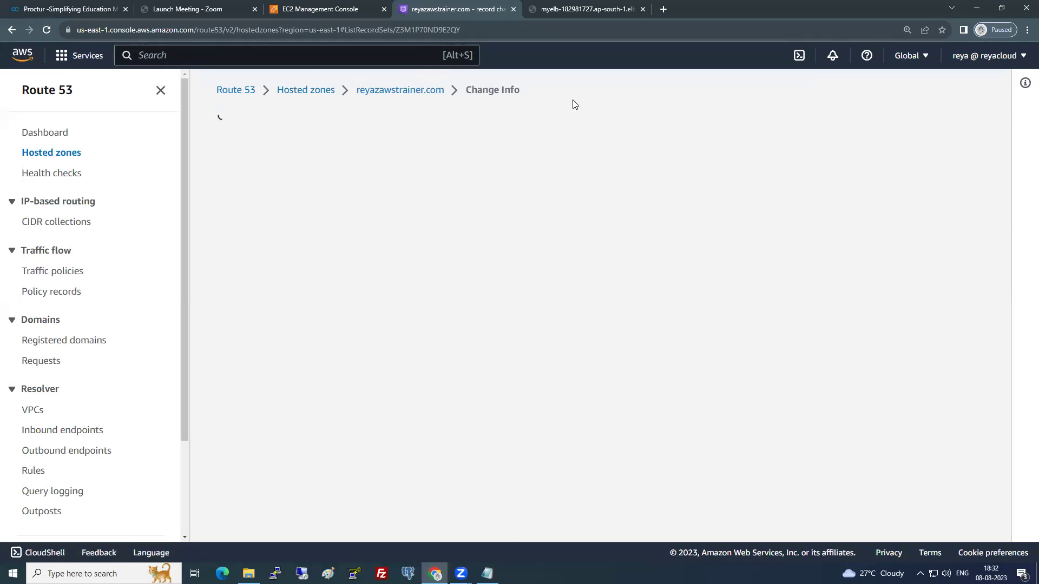
- Test simple.reyazawstrainer.com in a new incognito window and close that window
{"action": "left_click", "coordinate": [1028, 30]}
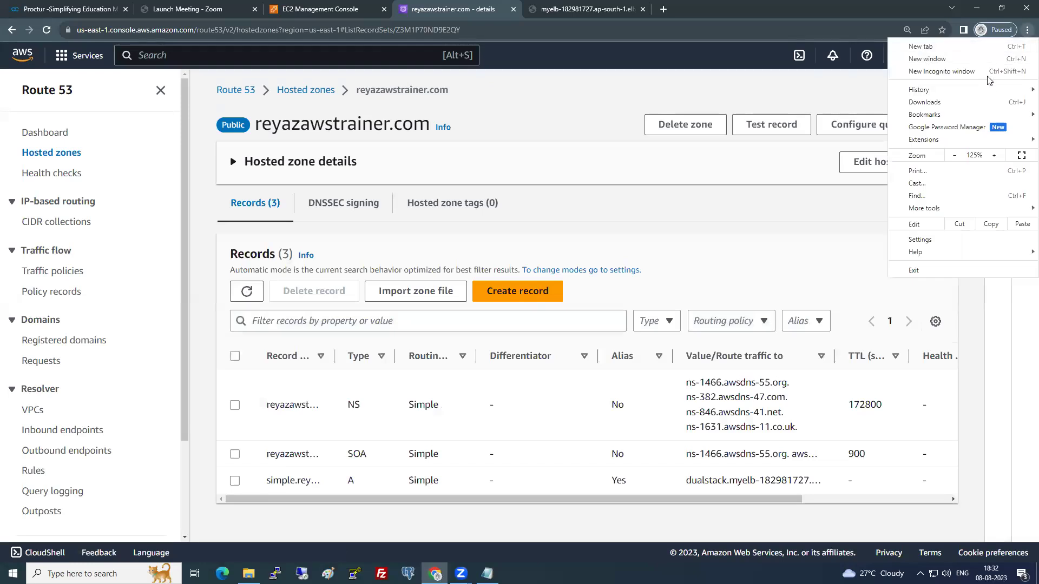
{"action": "left_click", "coordinate": [991, 73]}
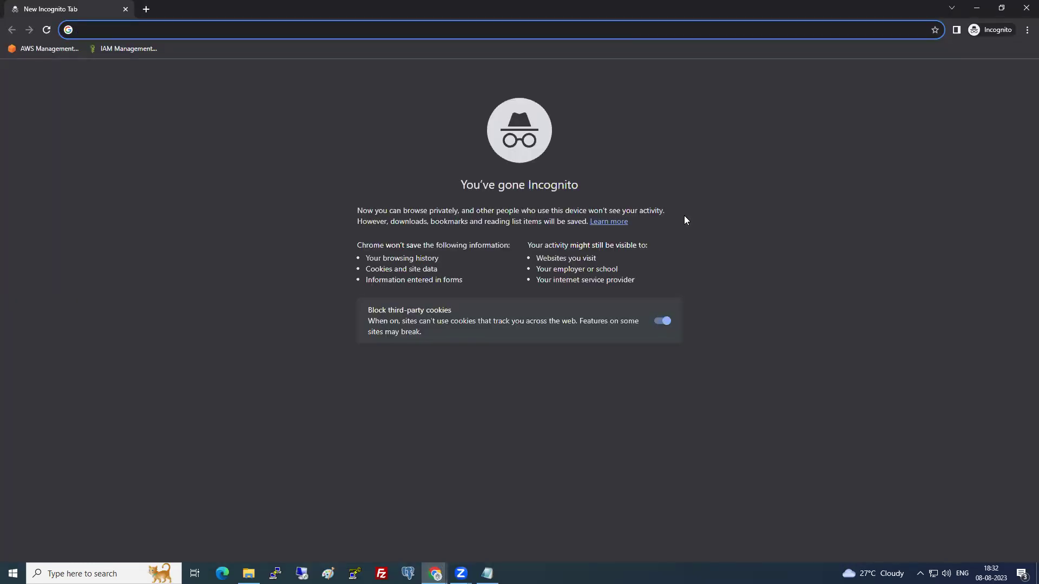
{"action": "type", "text": "simpl"}
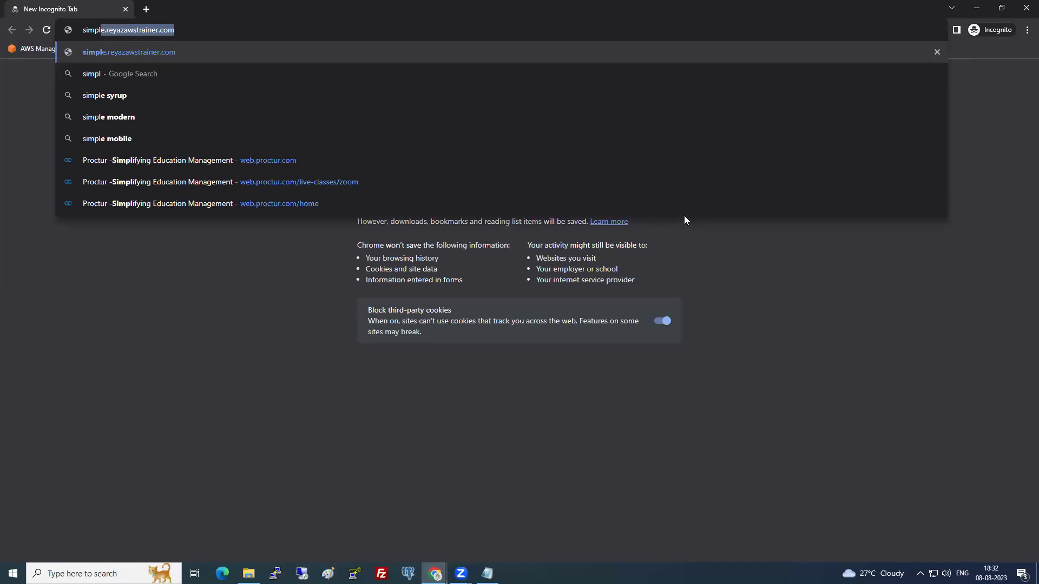
{"action": "key", "text": "Return"}
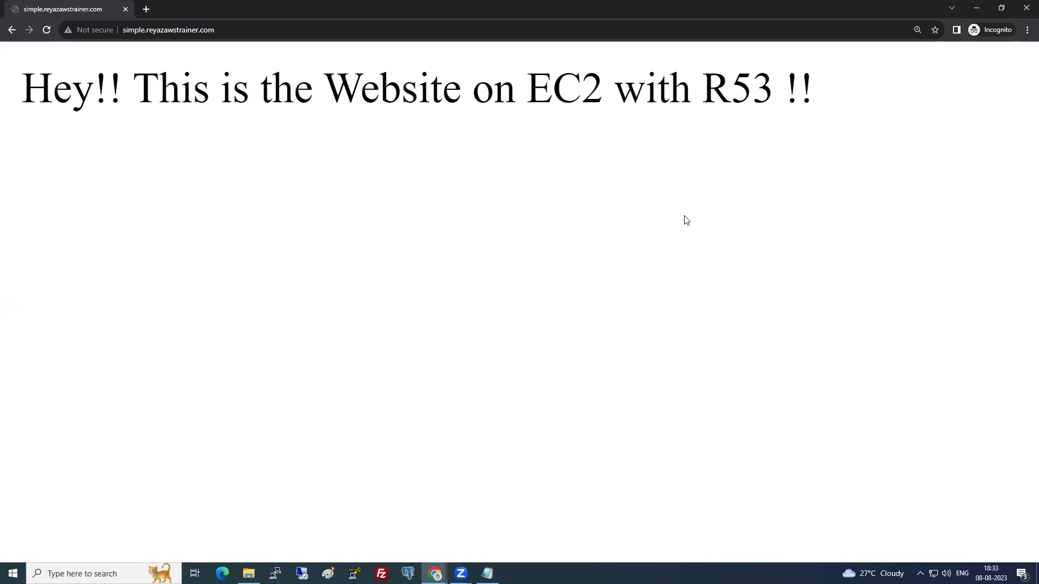
{"action": "left_click", "coordinate": [1025, 9]}
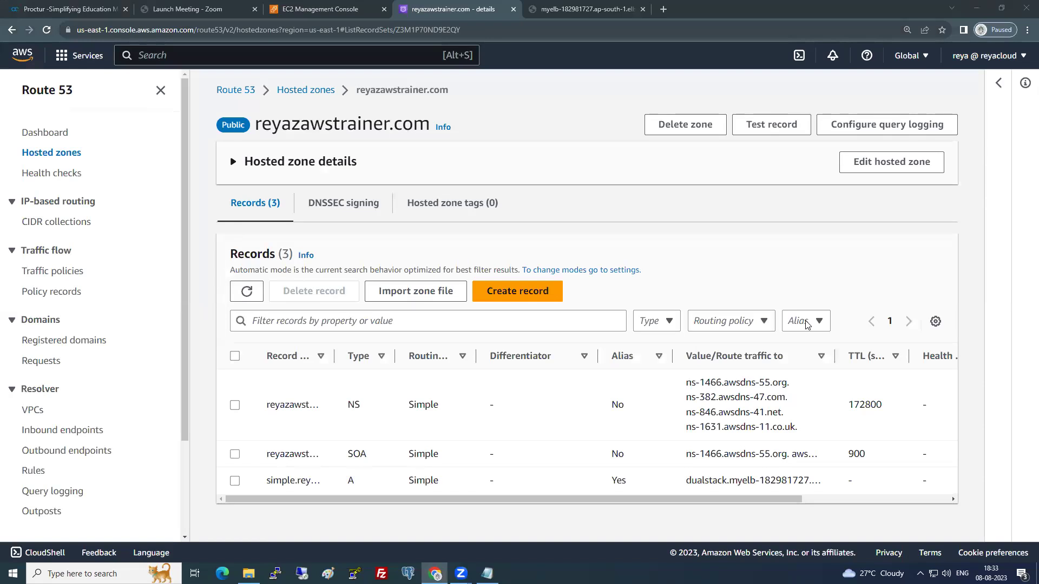
- Delete the simple.reyazawstrainer.com A record from the hosted zone and dismiss the notification
{"action": "left_click", "coordinate": [234, 481]}
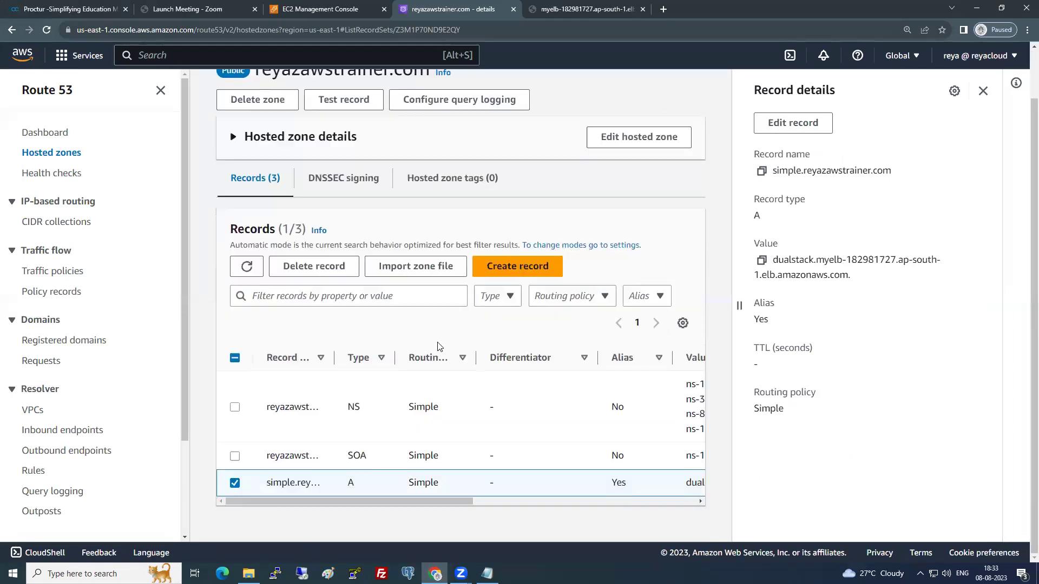
{"action": "left_click", "coordinate": [334, 268]}
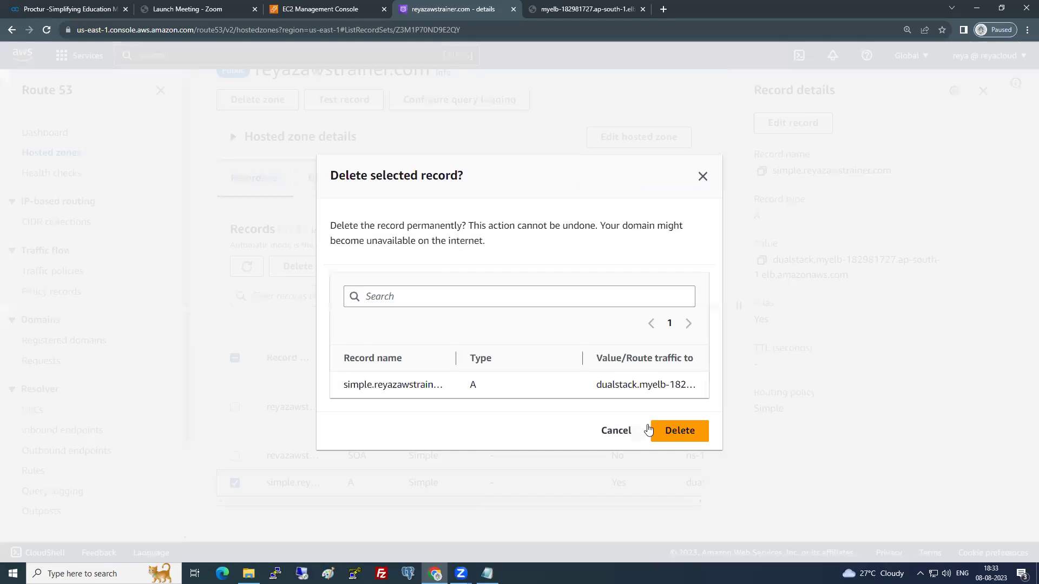
{"action": "left_click", "coordinate": [680, 432]}
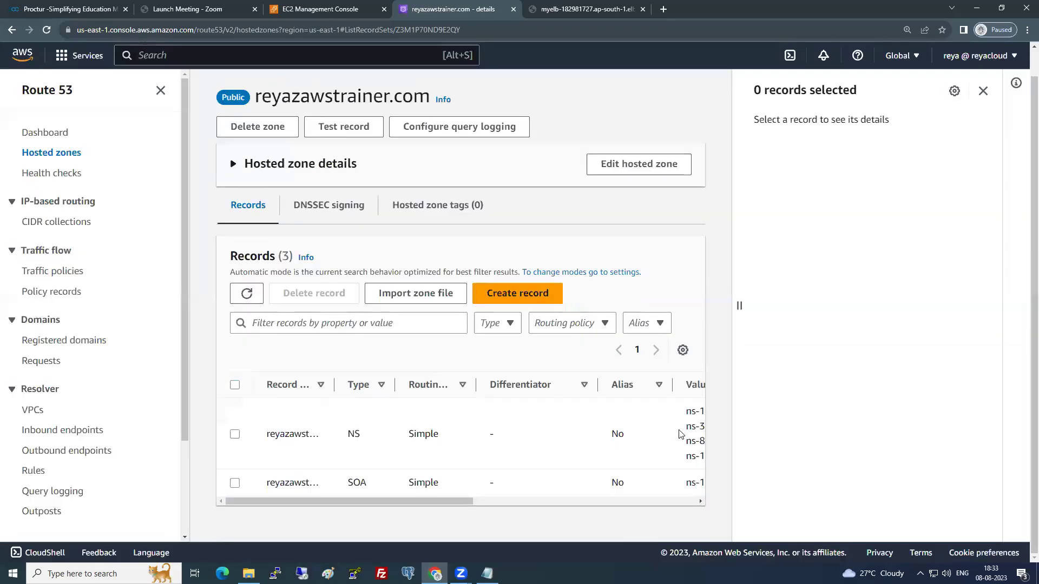
{"action": "left_click", "coordinate": [986, 95]}
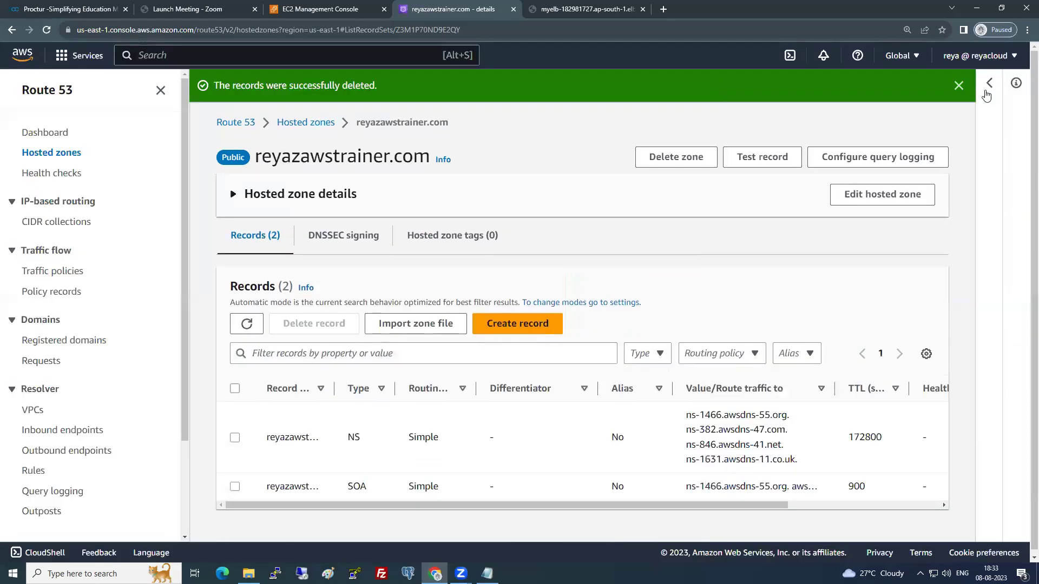
{"action": "left_click", "coordinate": [960, 87]}
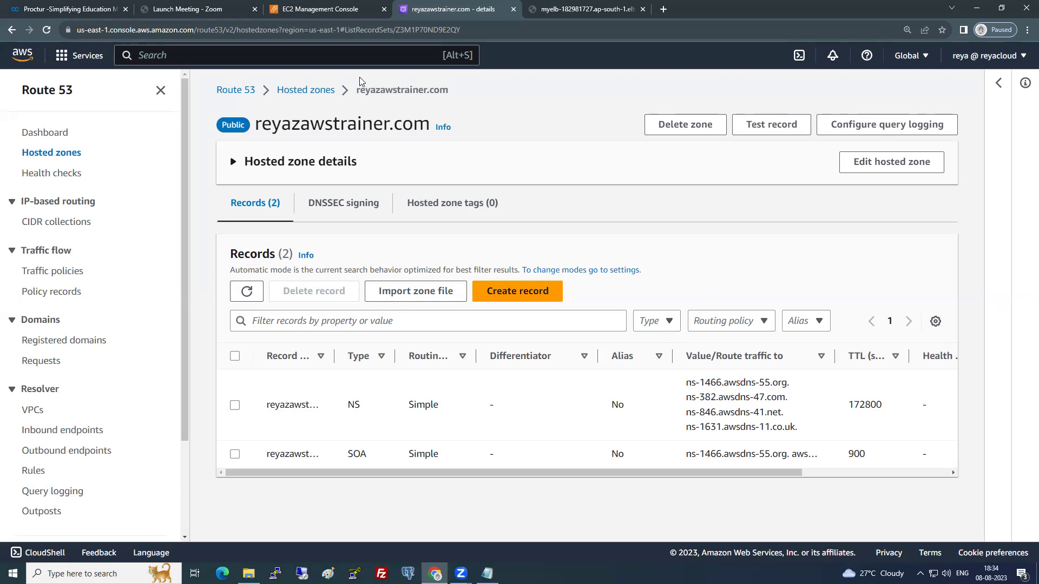
- Find the S3 service, open it in a new browser tab and start creating a bucket
{"action": "left_click", "coordinate": [286, 60]}
{"action": "type", "text": "s3"}
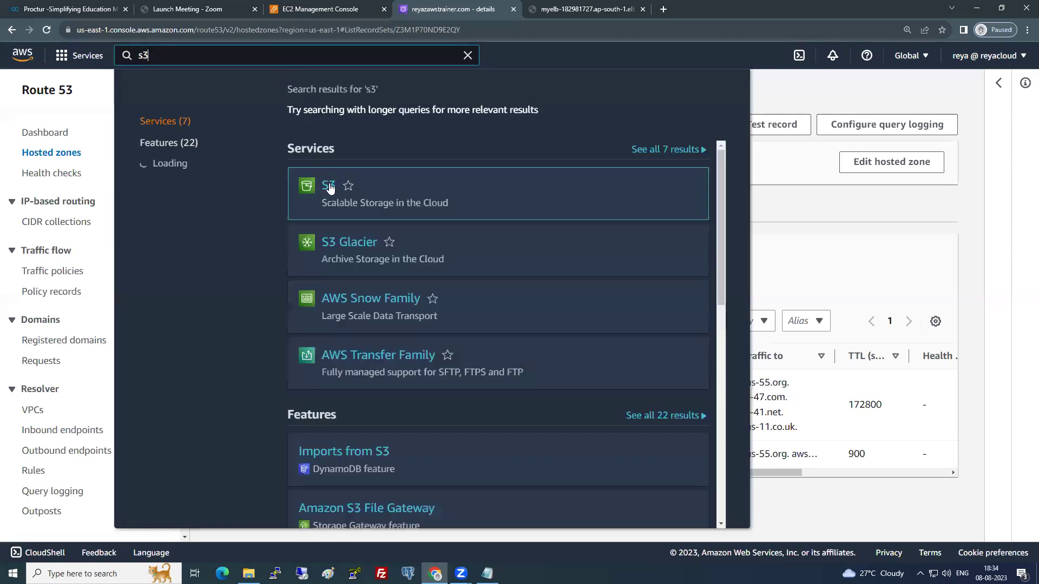
{"action": "right_click", "coordinate": [330, 185]}
{"action": "left_click", "coordinate": [352, 193]}
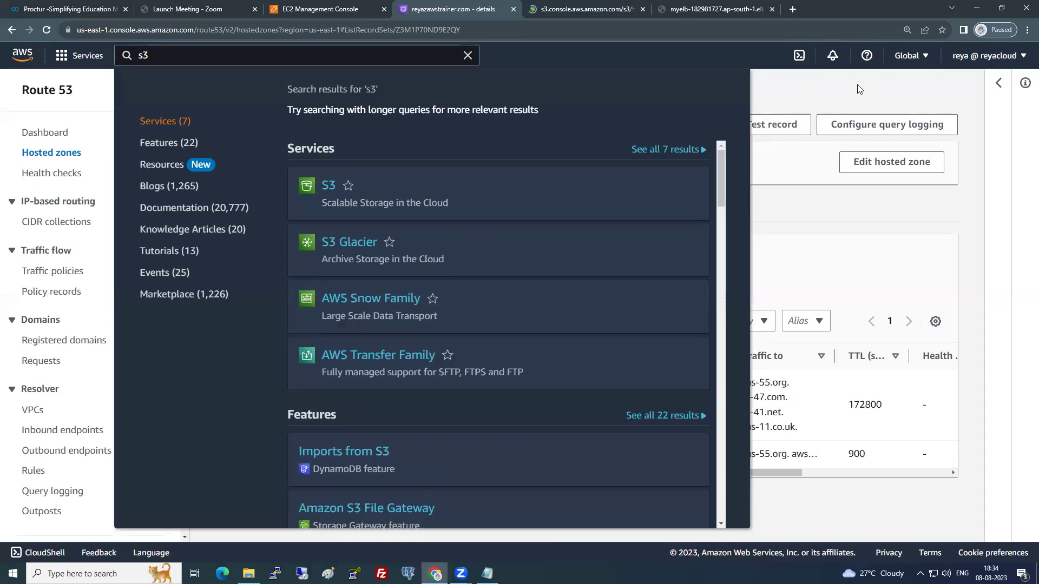
{"action": "left_click", "coordinate": [611, 7]}
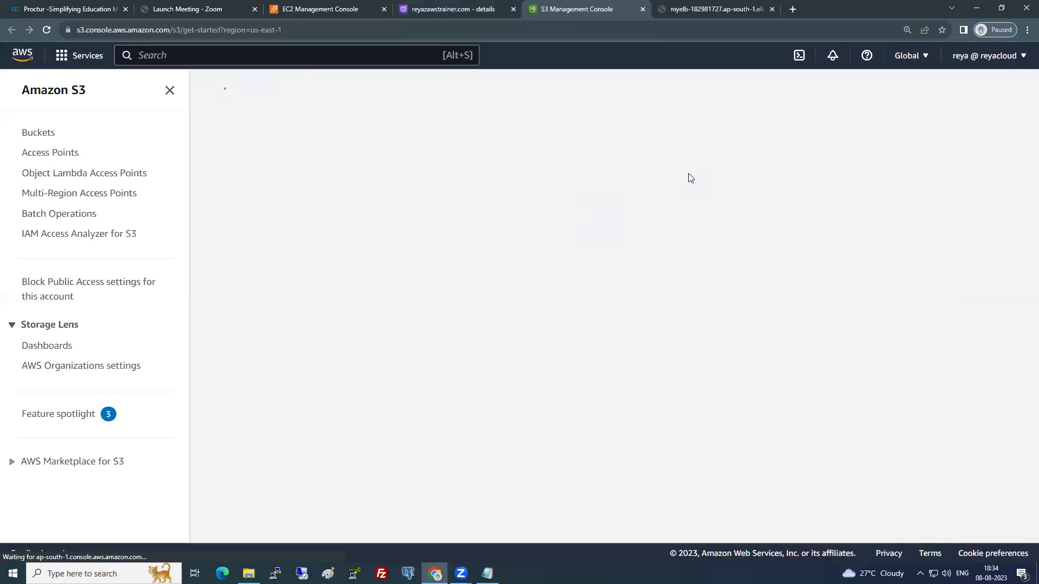
{"action": "left_click", "coordinate": [751, 227]}
- Name the bucket failover.reyazawstrainer.com and set its AWS Region to Asia Pacific (Mumbai) ap-south-1
{"action": "left_click", "coordinate": [174, 256]}
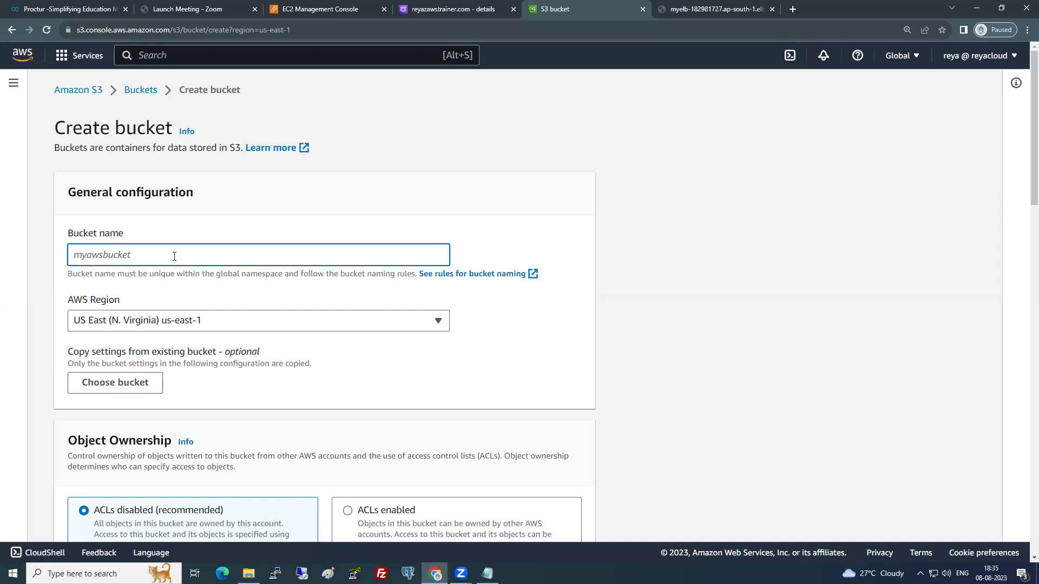
{"action": "type", "text": "failover.reyazawstrainer.com"}
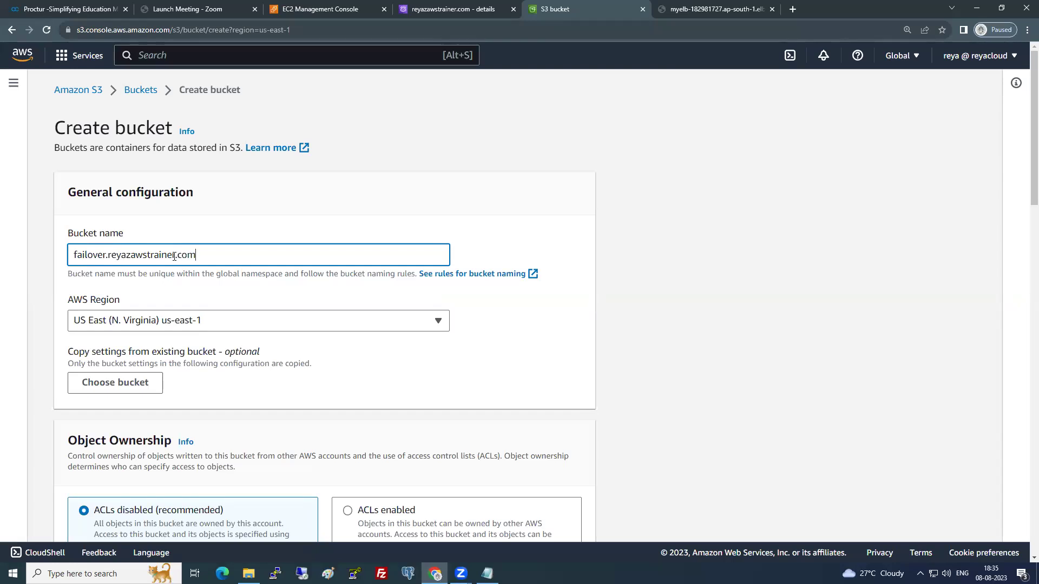
{"action": "left_click_drag", "start_coordinate": [232, 255], "coordinate": [35, 257]}
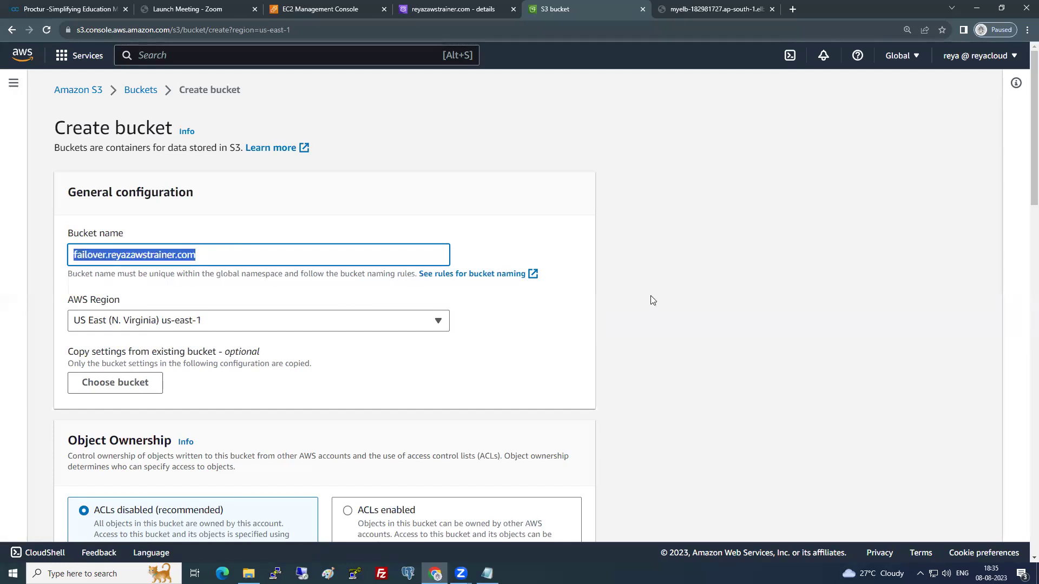
{"action": "left_click", "coordinate": [652, 300]}
{"action": "left_click", "coordinate": [437, 323]}
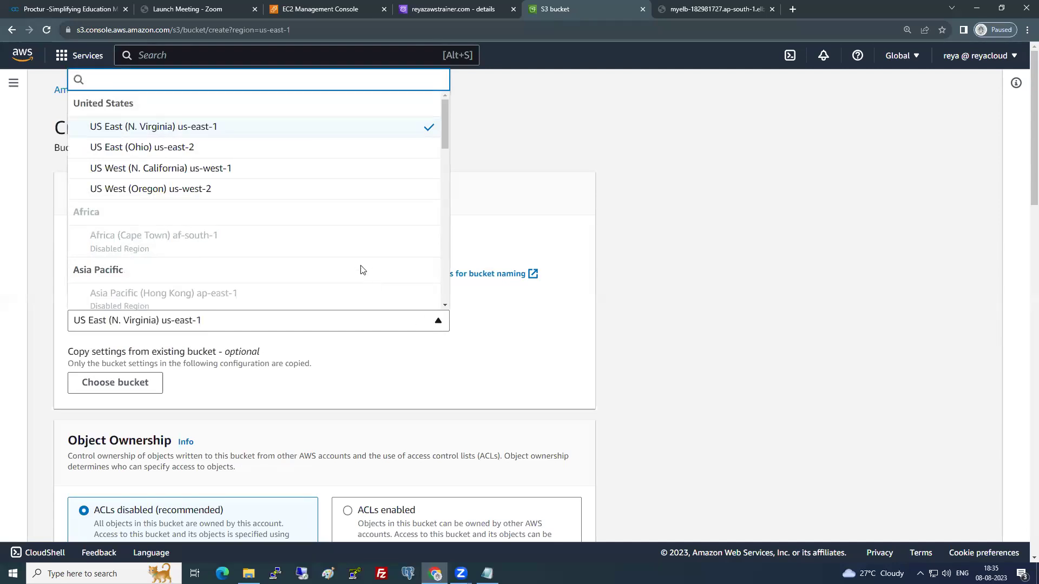
{"action": "scroll", "coordinate": [362, 270], "scroll_direction": "down", "scroll_amount": 5}
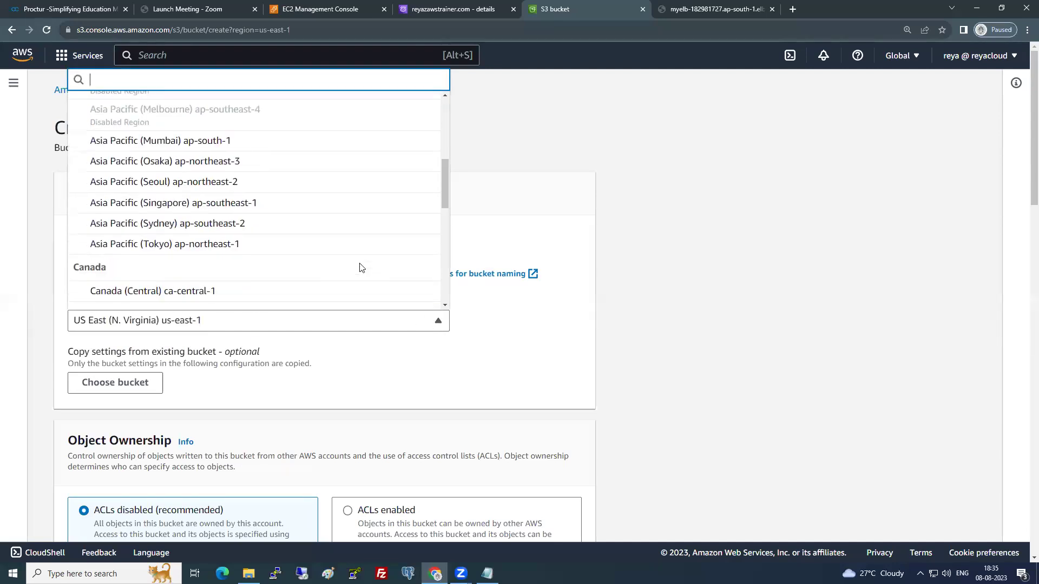
{"action": "left_click", "coordinate": [246, 147]}
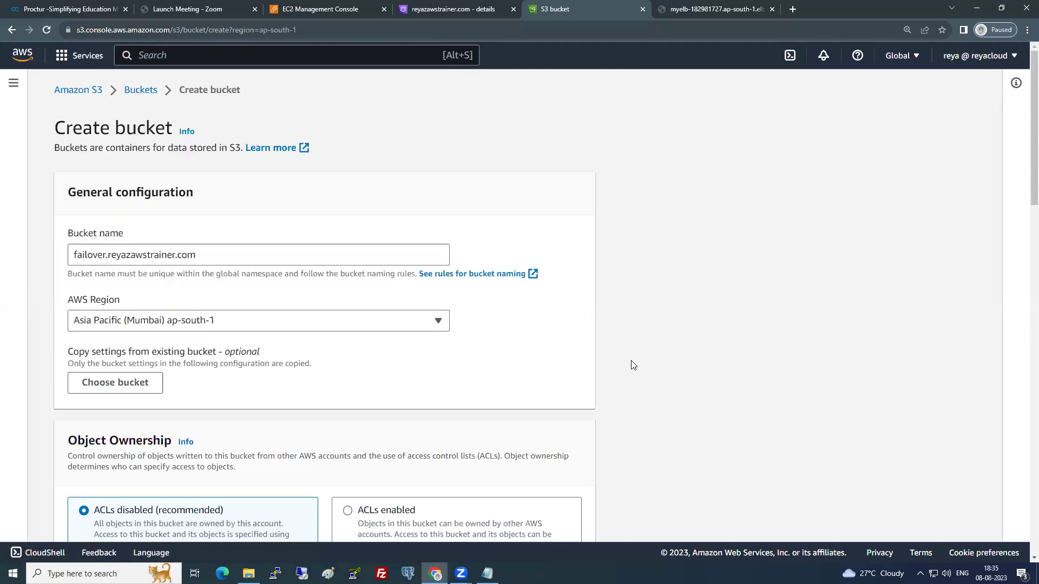
- Enable ACLs for the bucket and turn off Block all public access, acknowledging that its objects might become public
{"action": "scroll", "coordinate": [628, 365], "scroll_direction": "down", "scroll_amount": 5}
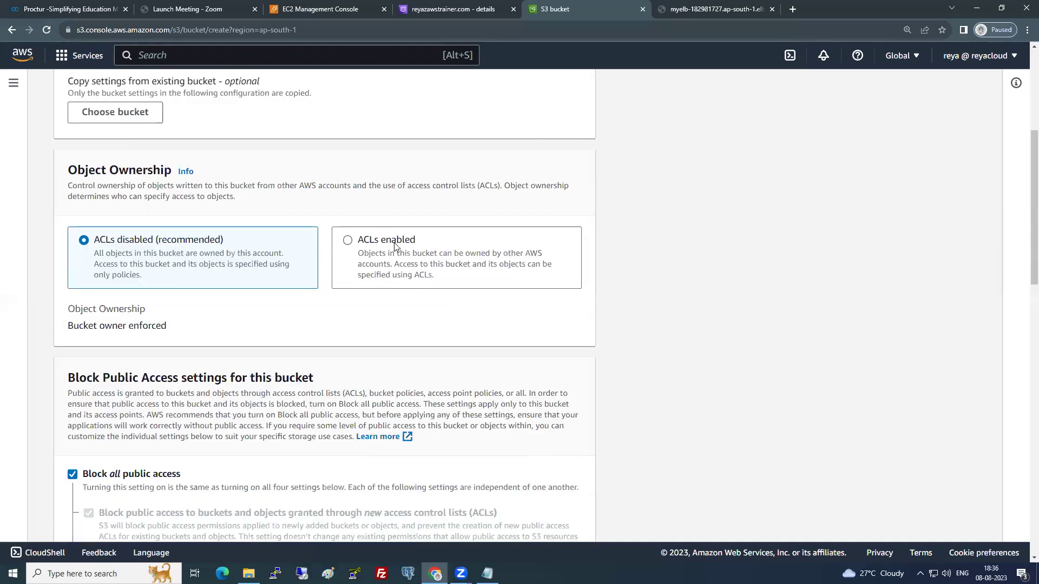
{"action": "left_click", "coordinate": [394, 246]}
{"action": "scroll", "coordinate": [394, 246], "scroll_direction": "down", "scroll_amount": 7}
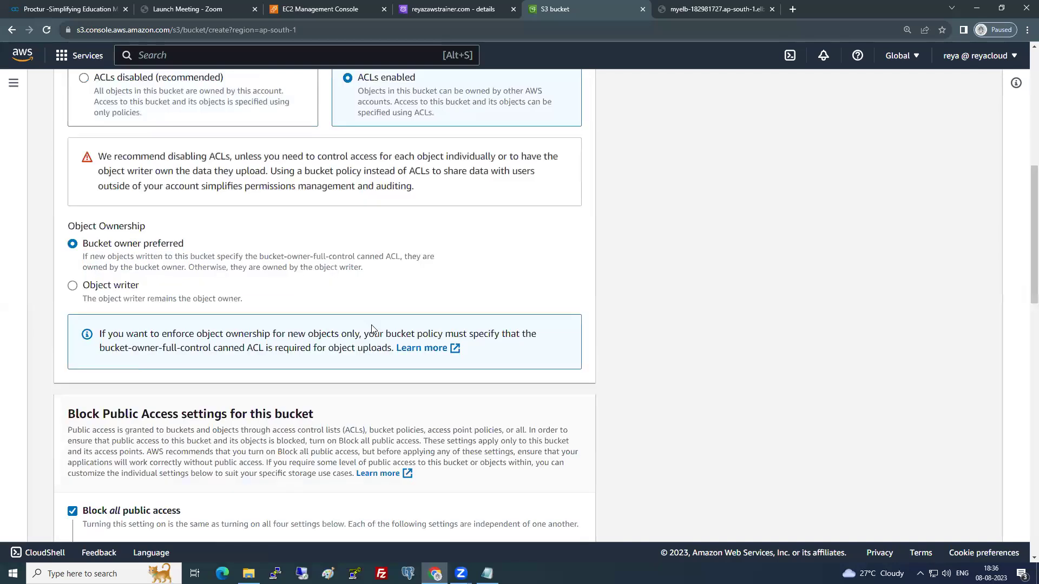
{"action": "left_click", "coordinate": [72, 295]}
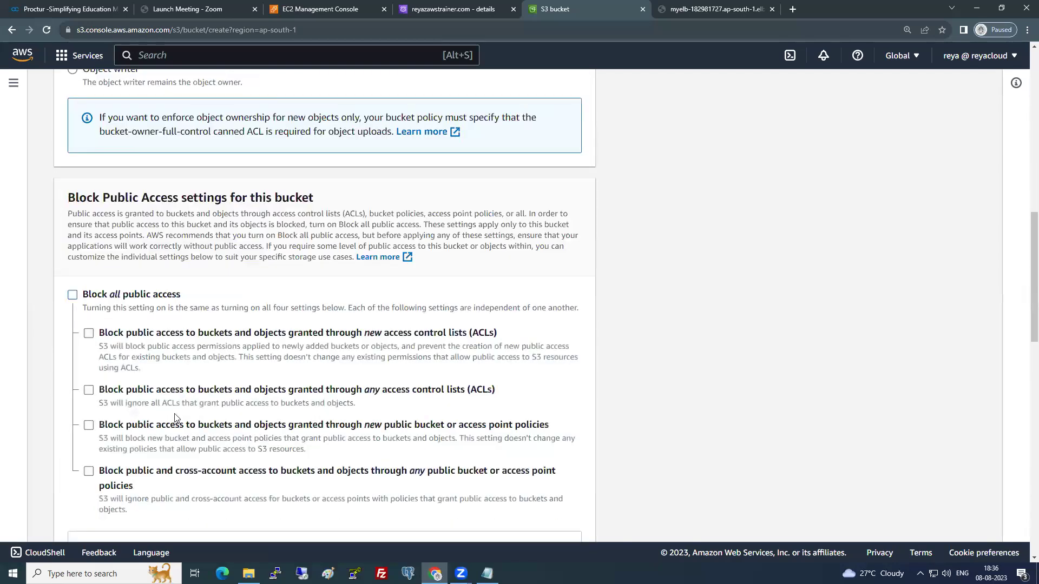
{"action": "scroll", "coordinate": [260, 433], "scroll_direction": "down", "scroll_amount": 4}
{"action": "left_click", "coordinate": [115, 390]}
- Create the bucket with versioning disabled and close the browser tab showing the myelb load balancer page
{"action": "scroll", "coordinate": [260, 392], "scroll_direction": "down", "scroll_amount": 12}
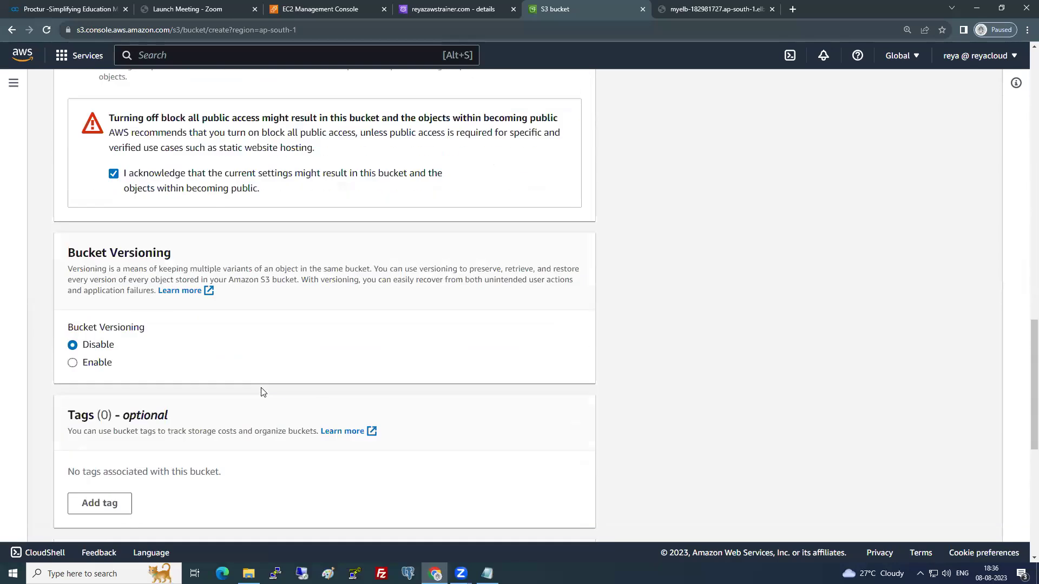
{"action": "left_click", "coordinate": [581, 519]}
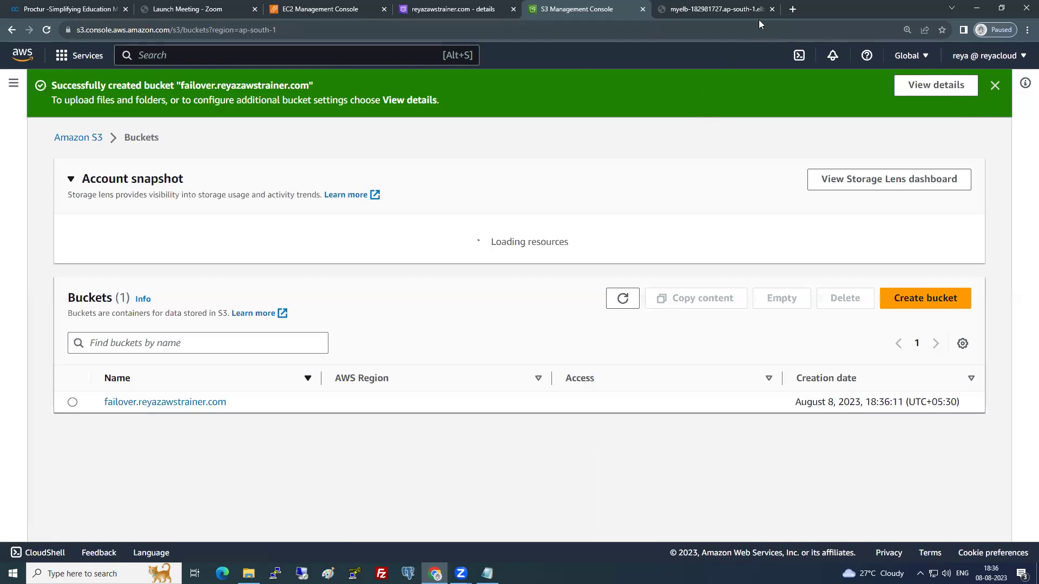
{"action": "left_click", "coordinate": [771, 8]}
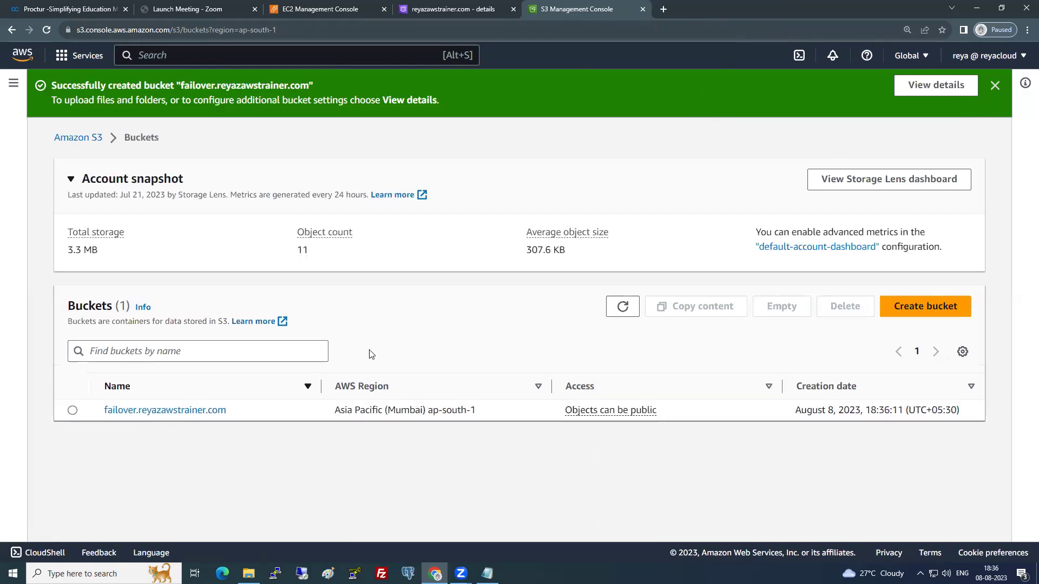
- Open the failover.reyazawstrainer.com bucket, then switch to File Explorer and go to the Desktop folder in a maximized window
{"action": "left_click", "coordinate": [209, 410]}
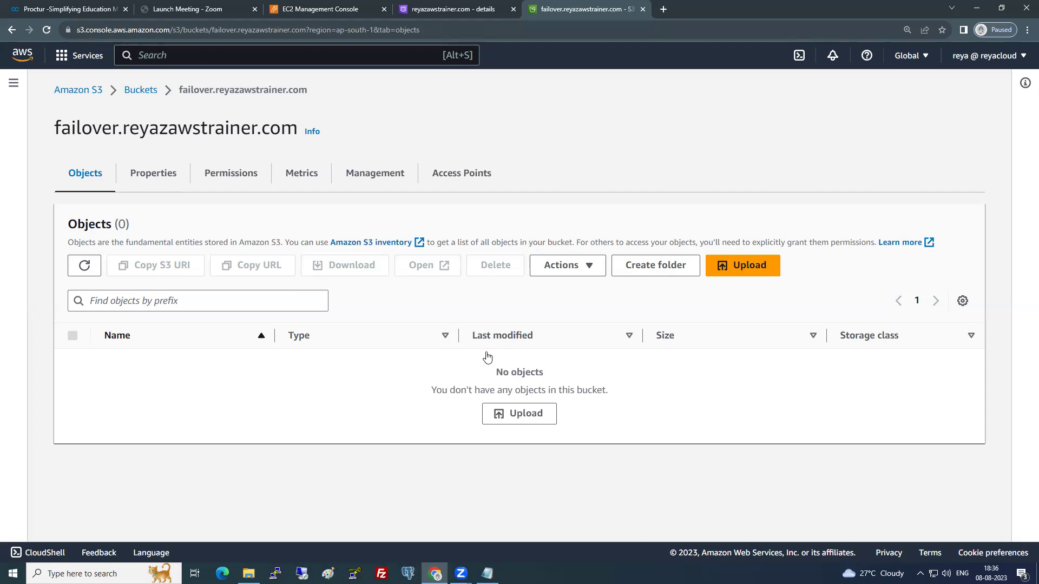
{"action": "left_click", "coordinate": [248, 573]}
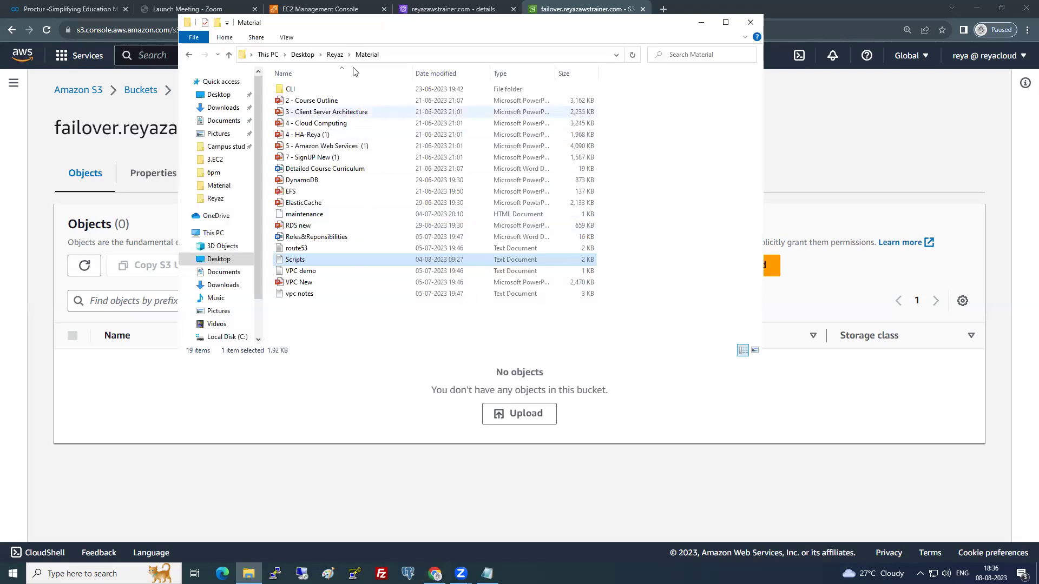
{"action": "left_click", "coordinate": [335, 54]}
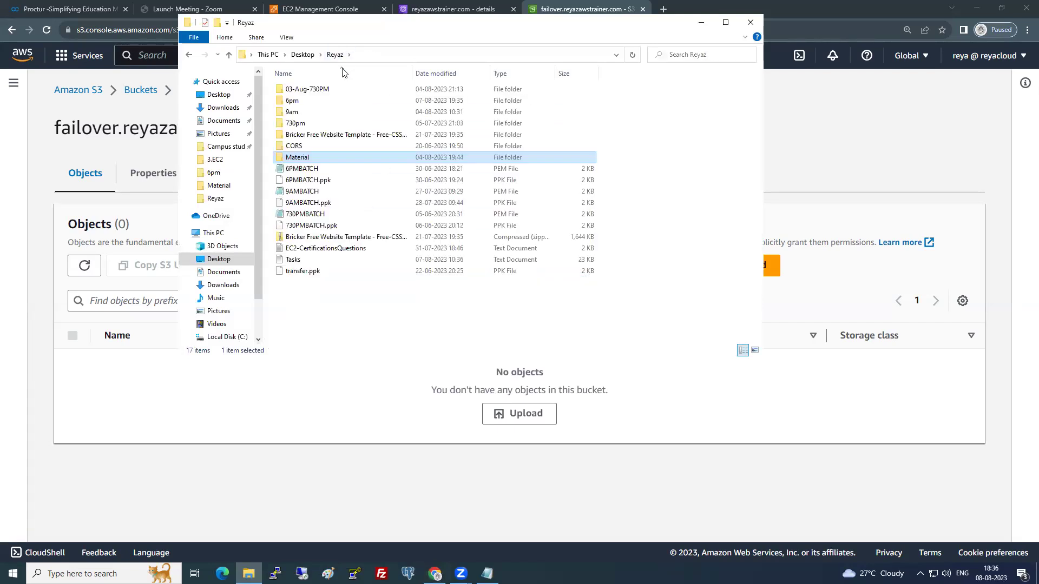
{"action": "left_click", "coordinate": [308, 55]}
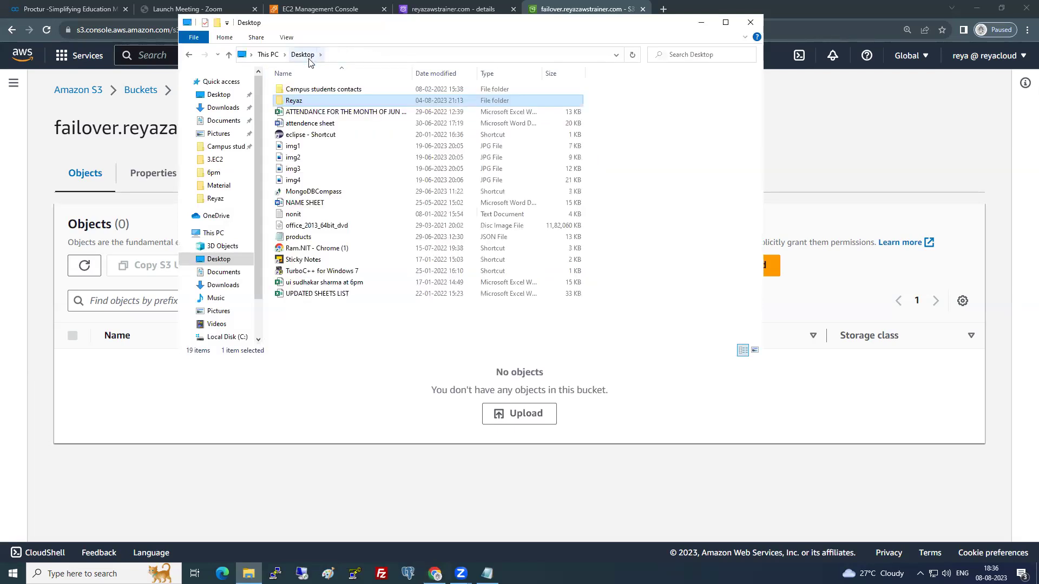
{"action": "left_click", "coordinate": [726, 23]}
- Create a new text document in the Desktop folder and name it maintenance.html
{"action": "right_click", "coordinate": [231, 354]}
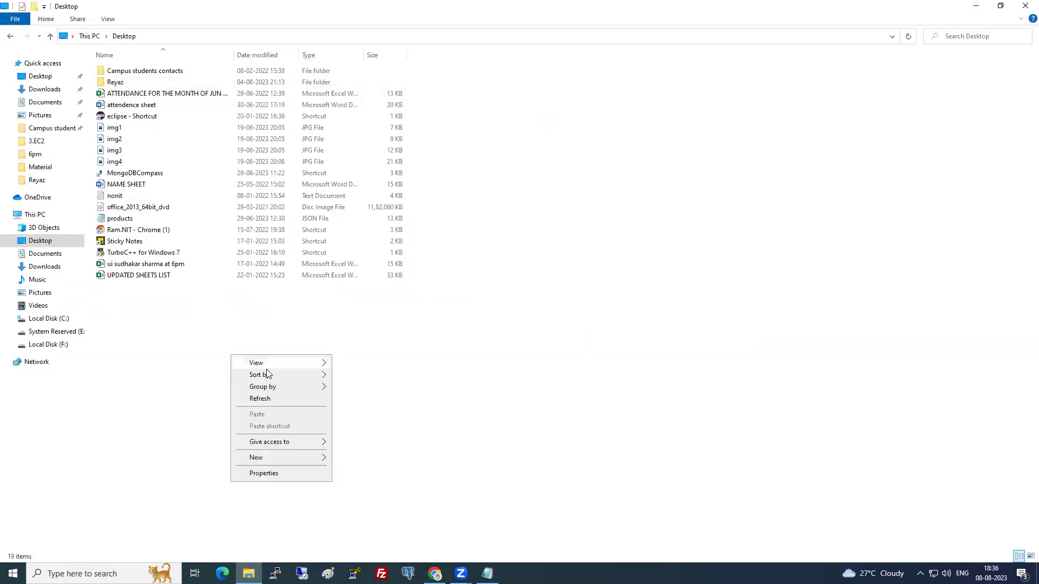
{"action": "mouse_move", "coordinate": [297, 463]}
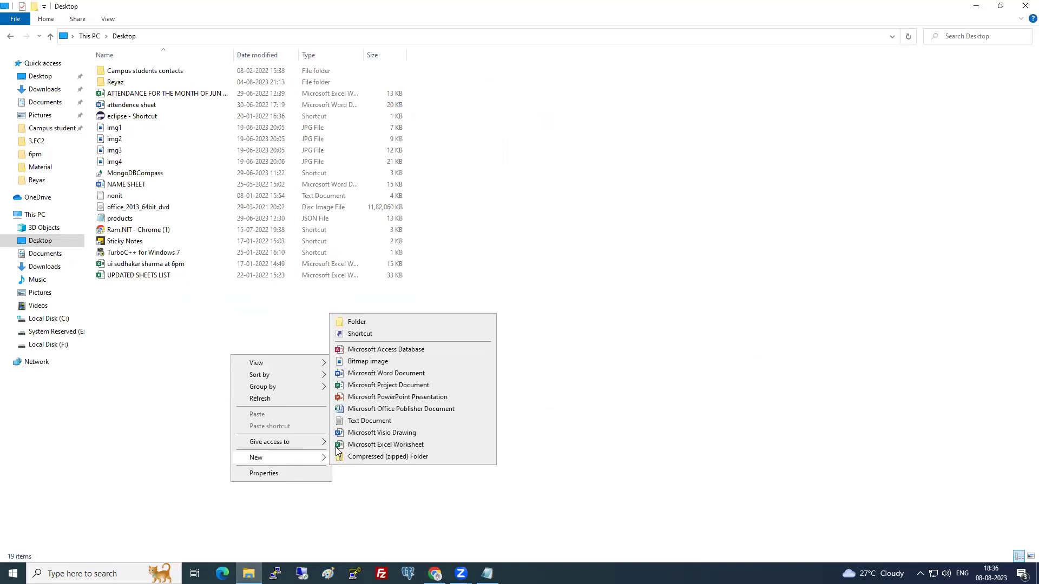
{"action": "left_click", "coordinate": [395, 424]}
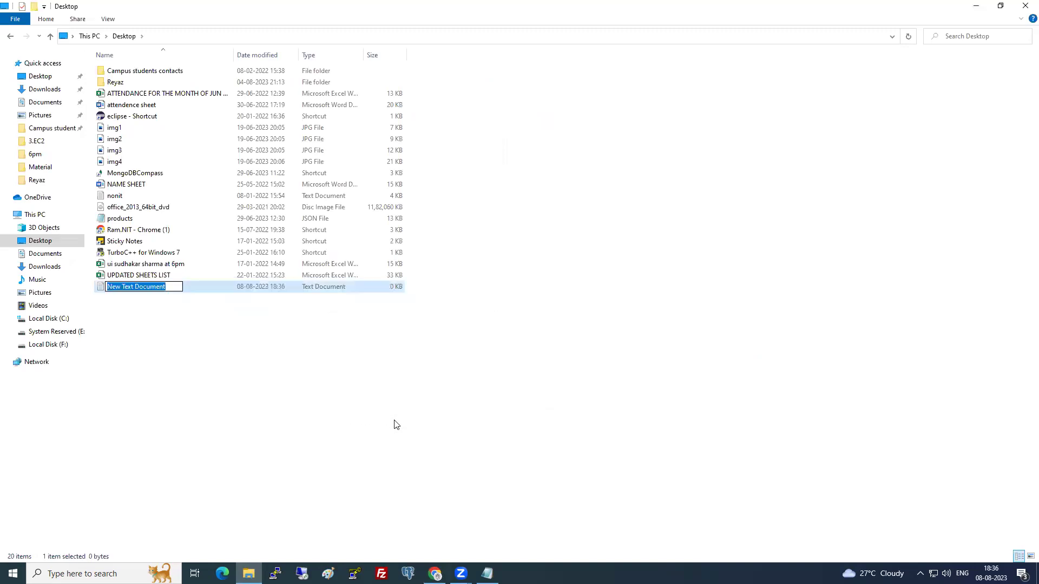
{"action": "type", "text": "mainte"}
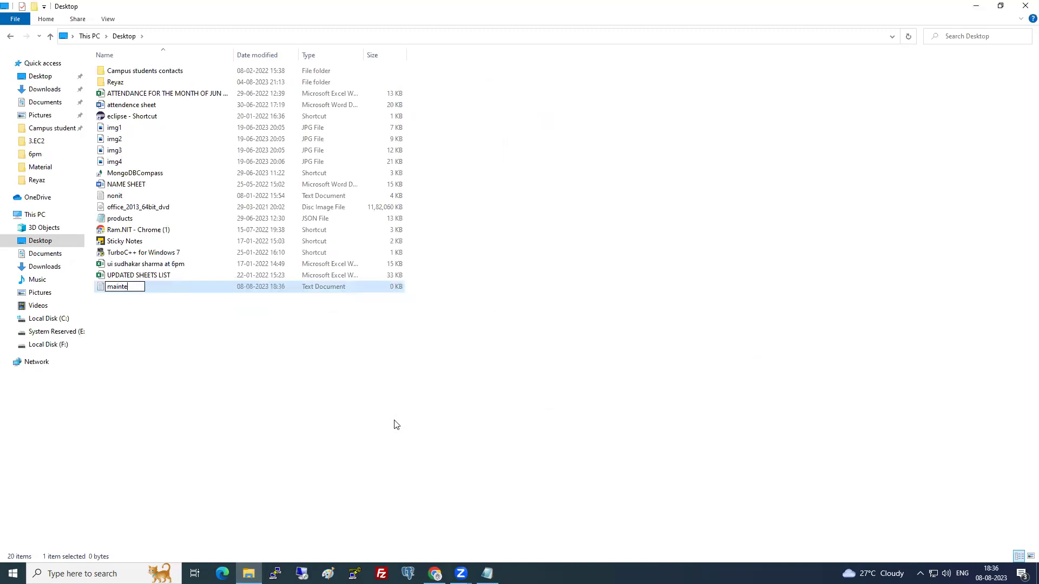
{"action": "type", "text": "nance.html"}
{"action": "key", "text": "ctrl+a"}
{"action": "key", "text": "Return"}
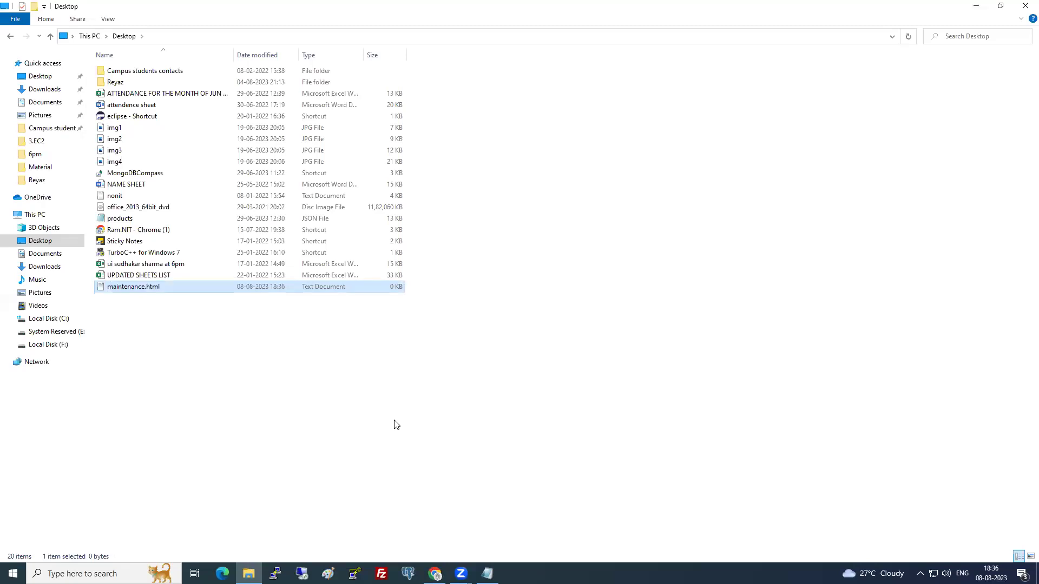
- Open maintenance.html in Notepad, enter "Oops !!! Our Website is Down !! We will come back Soon !!", save it and return to the Desktop folder
{"action": "key", "text": "Return"}
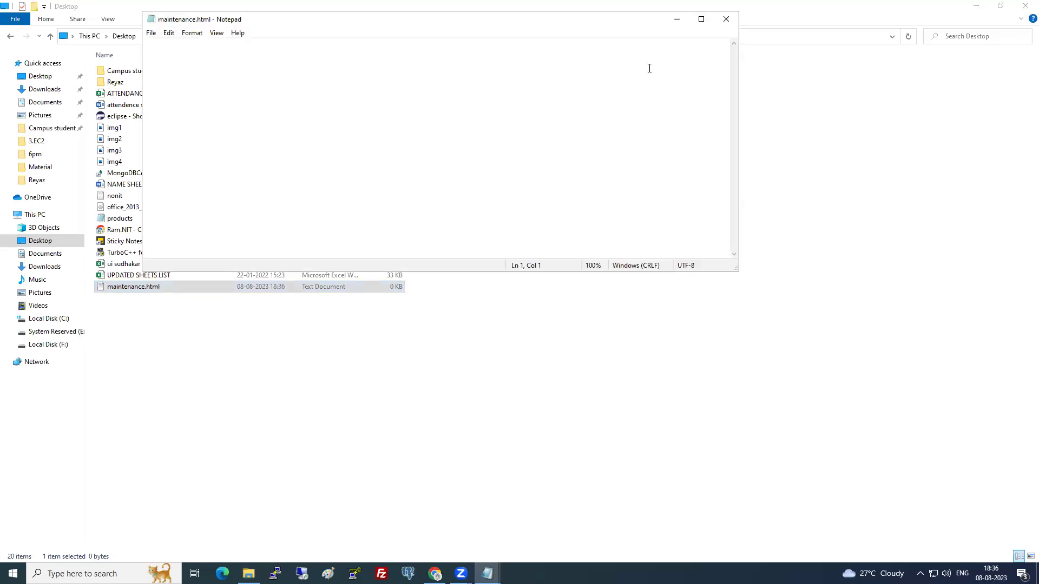
{"action": "key", "text": "super+Up"}
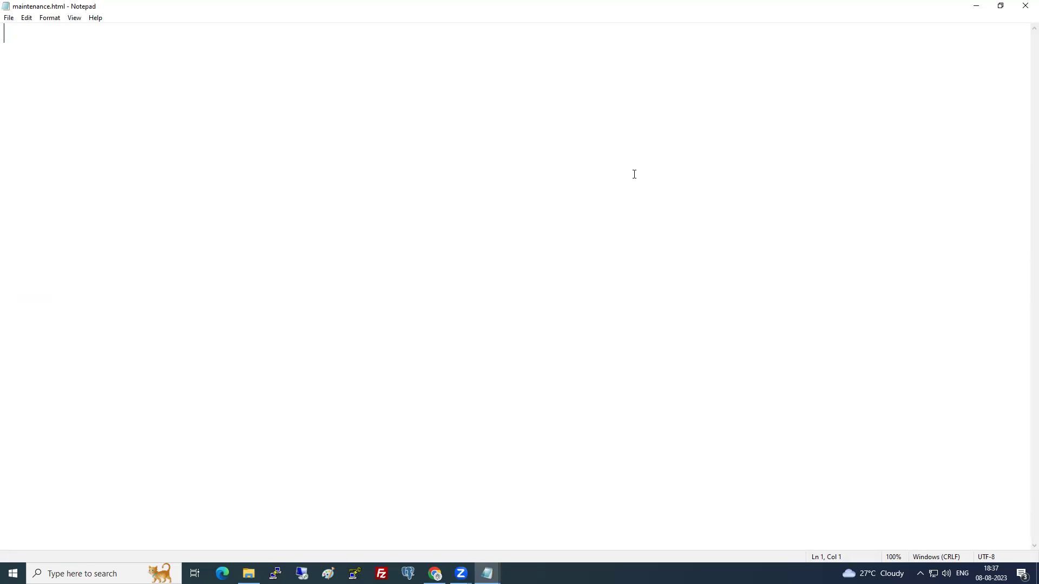
{"action": "type", "text": "Oops !!! "}
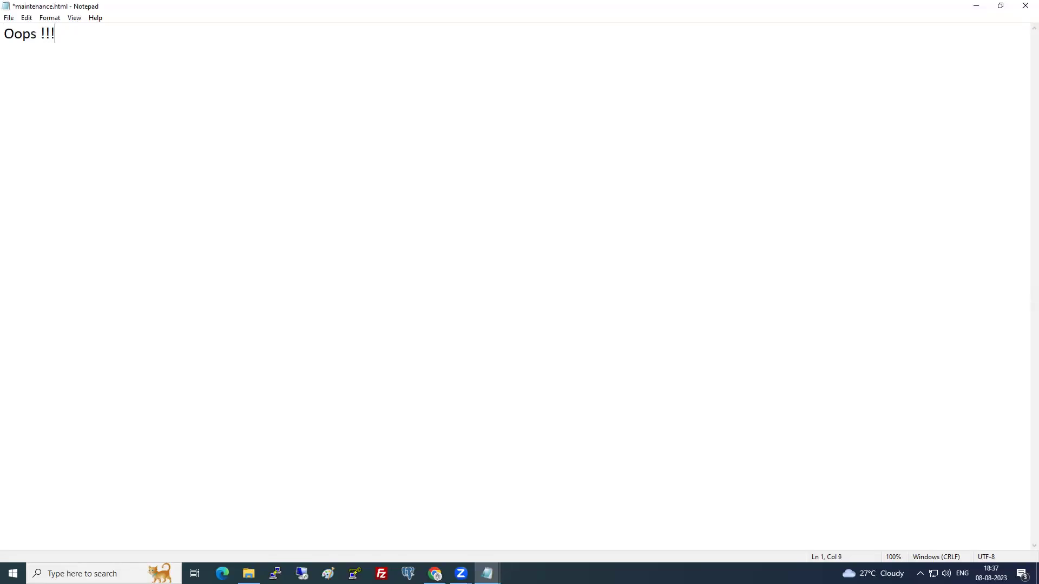
{"action": "type", "text": "Our We"}
{"action": "type", "text": "it"}
{"action": "key", "text": "BackSpace"}
{"action": "key", "text": "BackSpace"}
{"action": "key", "text": "BackSpace"}
{"action": "key", "text": "BackSpace"}
{"action": "type", "text": "bsite is Down !! WE w"}
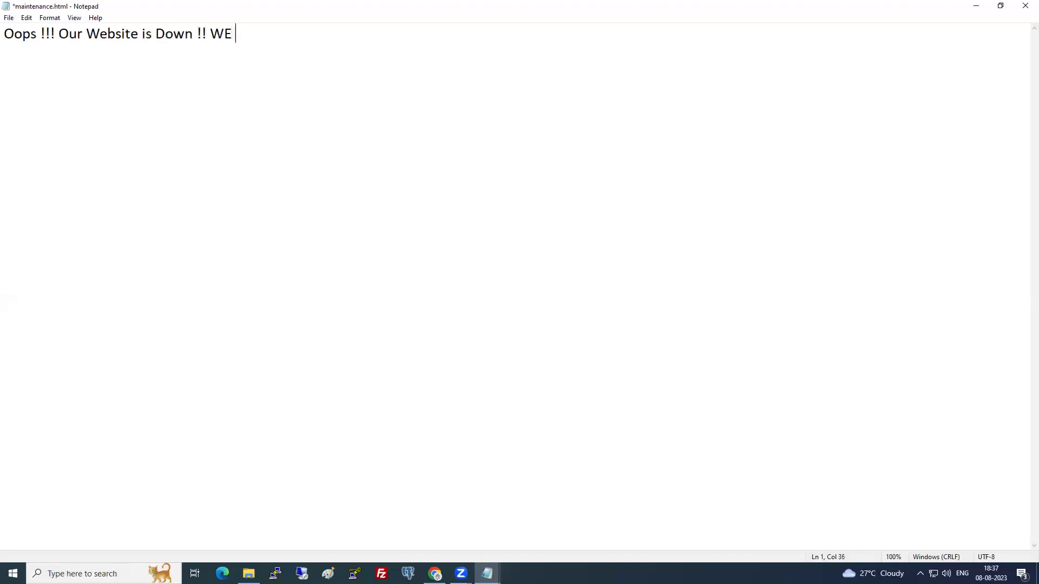
{"action": "key", "text": "BackSpace"}
{"action": "key", "text": "BackSpace"}
{"action": "key", "text": "BackSpace"}
{"action": "type", "text": "e will come back Soon !!"}
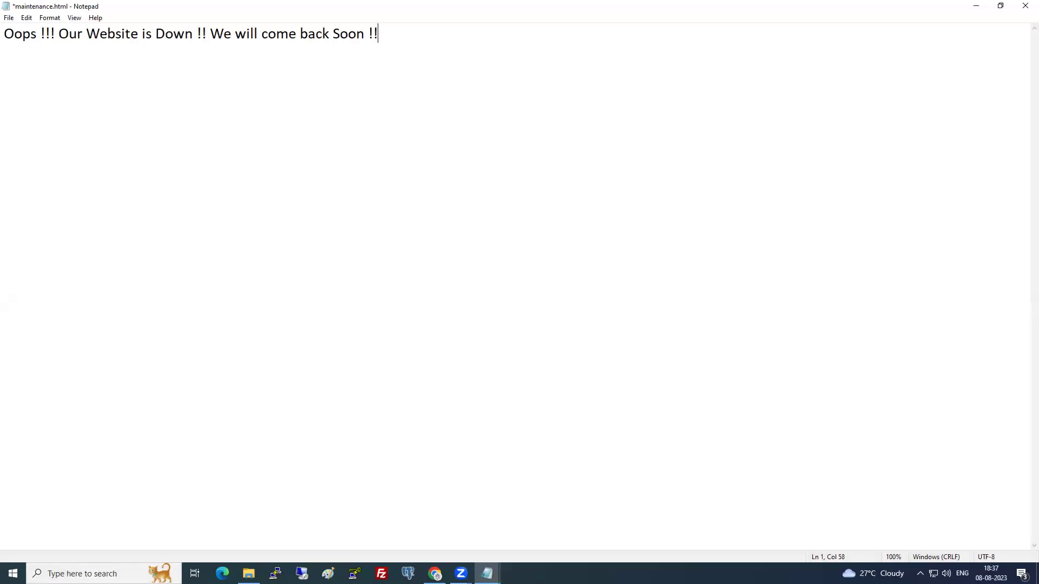
{"action": "key", "text": "ctrl+s"}
{"action": "left_click_drag", "start_coordinate": [193, 35], "coordinate": [59, 39]}
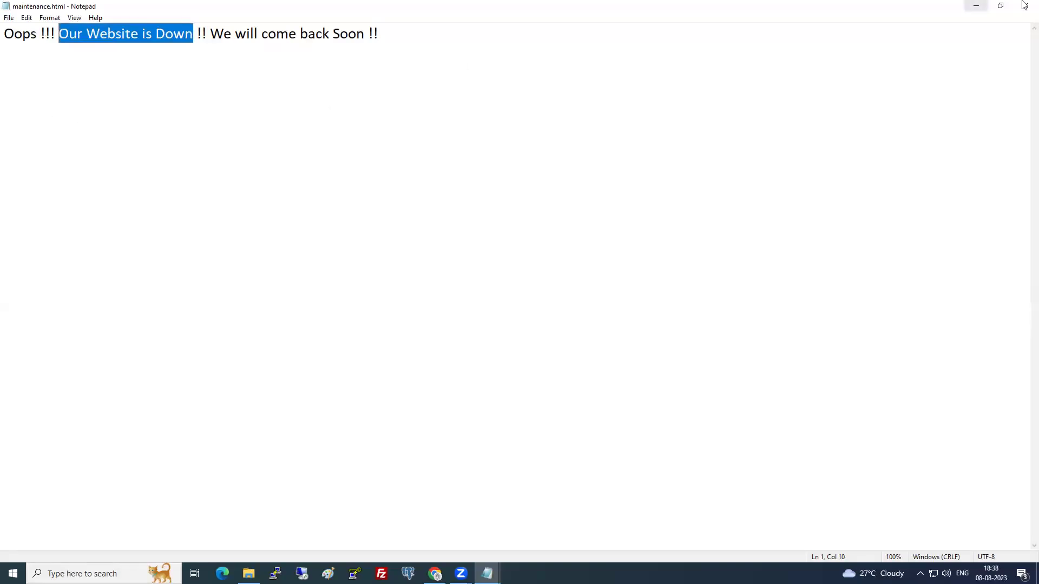
{"action": "key", "text": "alt+Tab"}
{"action": "double_click", "coordinate": [203, 288]}
{"action": "right_click", "coordinate": [202, 287]}
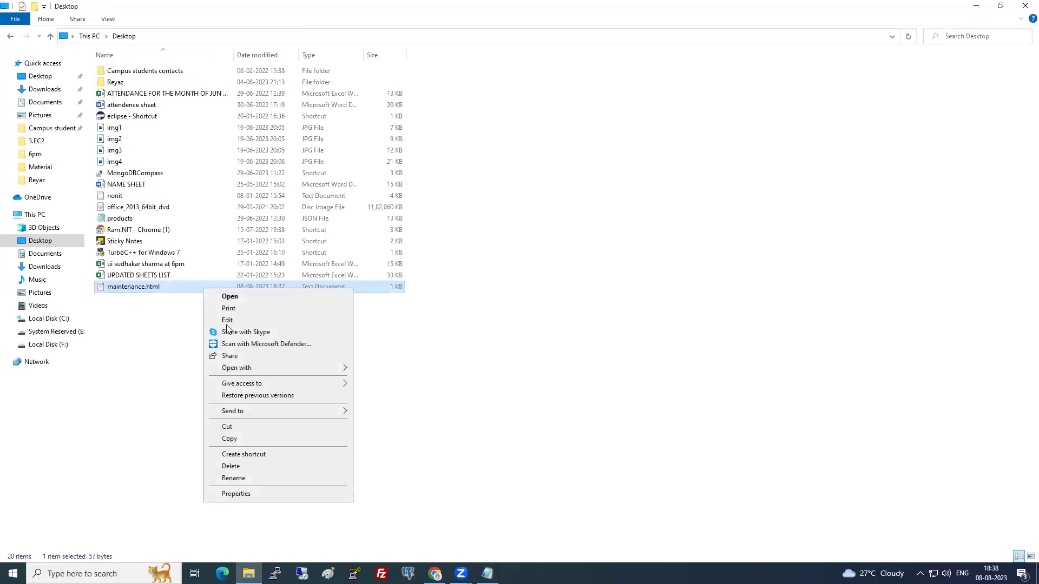
{"action": "left_click", "coordinate": [228, 320]}
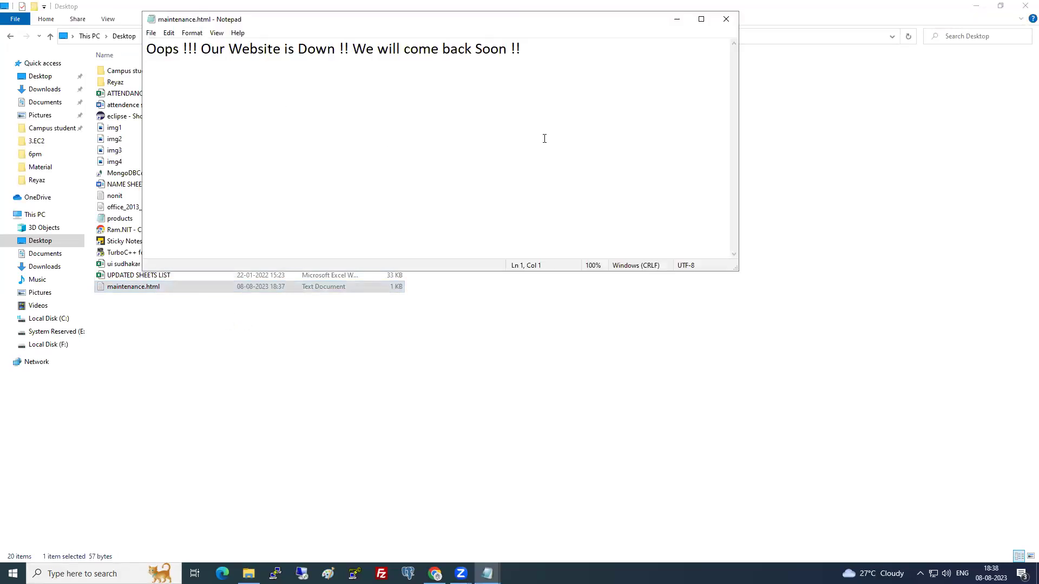
{"action": "key", "text": "alt+Tab"}
{"action": "right_click", "coordinate": [170, 288]}
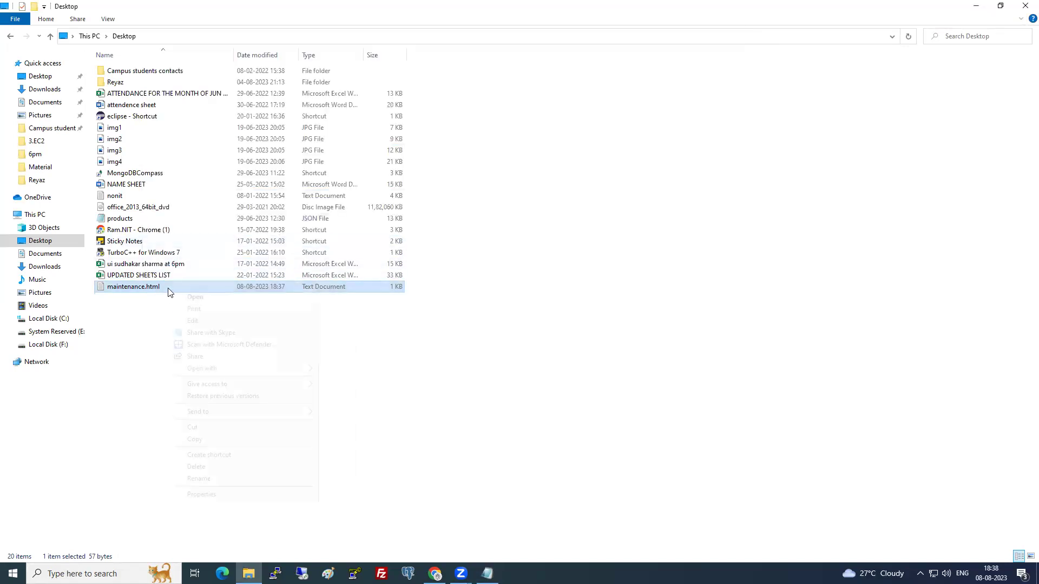
{"action": "left_click", "coordinate": [199, 479]}
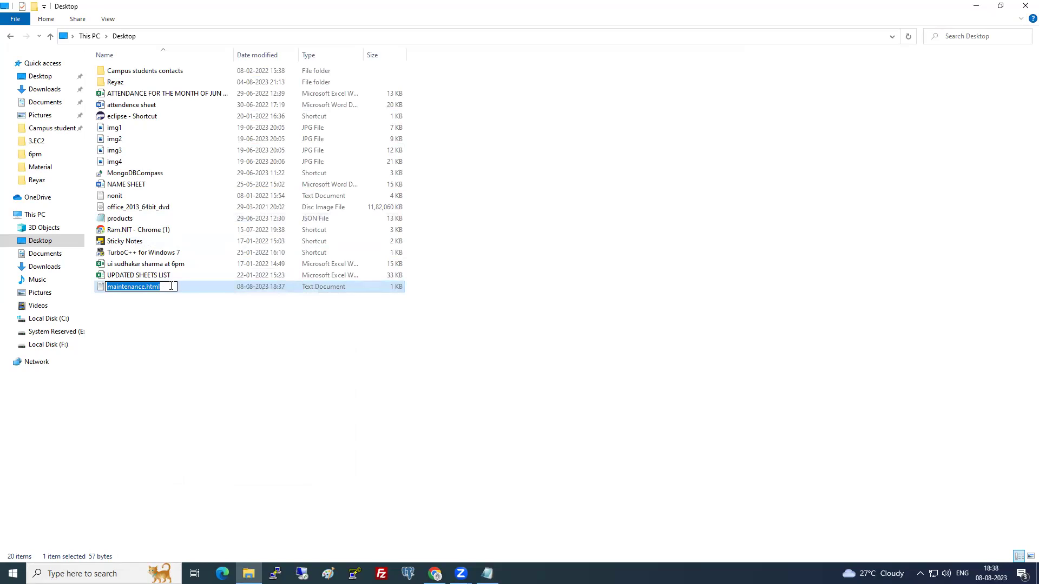
{"action": "left_click", "coordinate": [173, 330]}
- Try to save the document as maintenance.html with type All Files, replacing the existing file, and reopen it to check
{"action": "double_click", "coordinate": [163, 291]}
{"action": "left_click", "coordinate": [151, 33]}
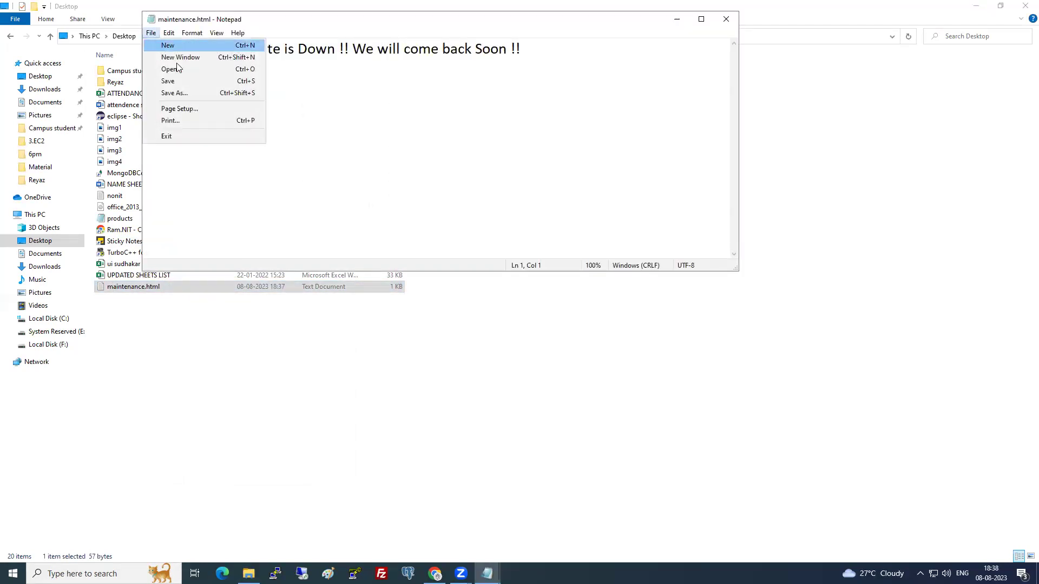
{"action": "left_click", "coordinate": [185, 95]}
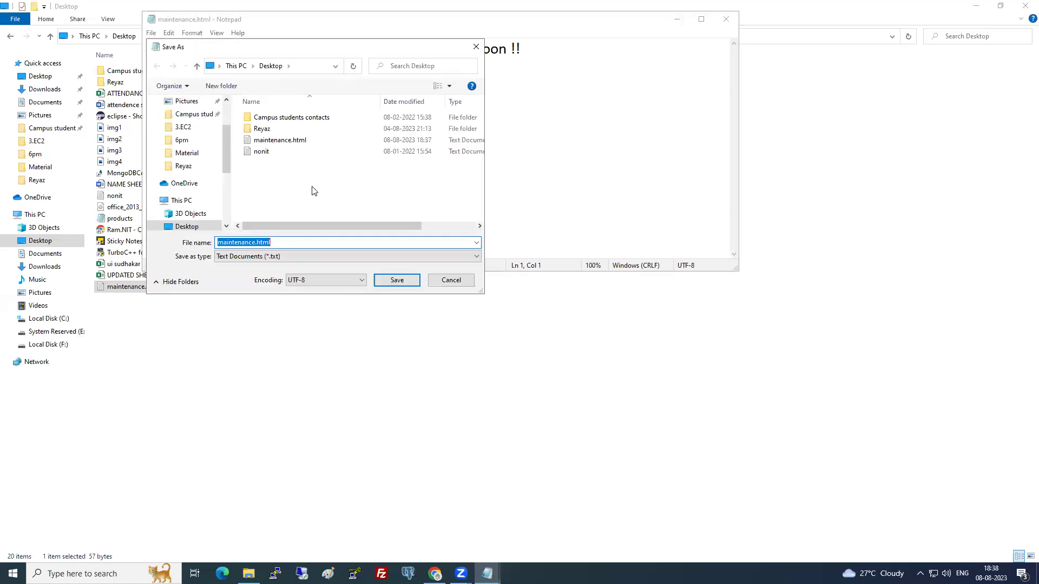
{"action": "left_click", "coordinate": [286, 255]}
{"action": "left_click", "coordinate": [277, 276]}
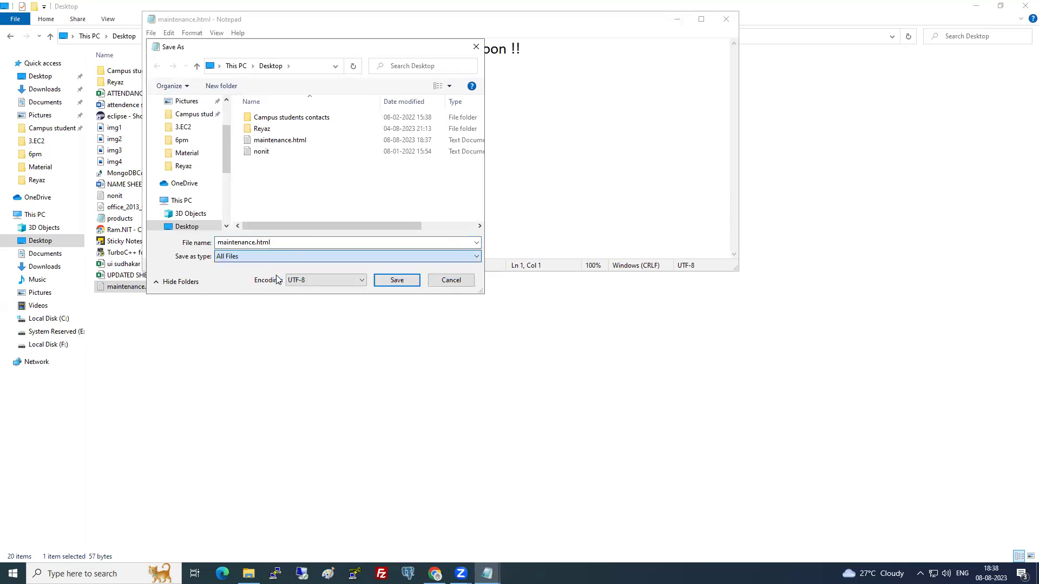
{"action": "left_click", "coordinate": [395, 280]}
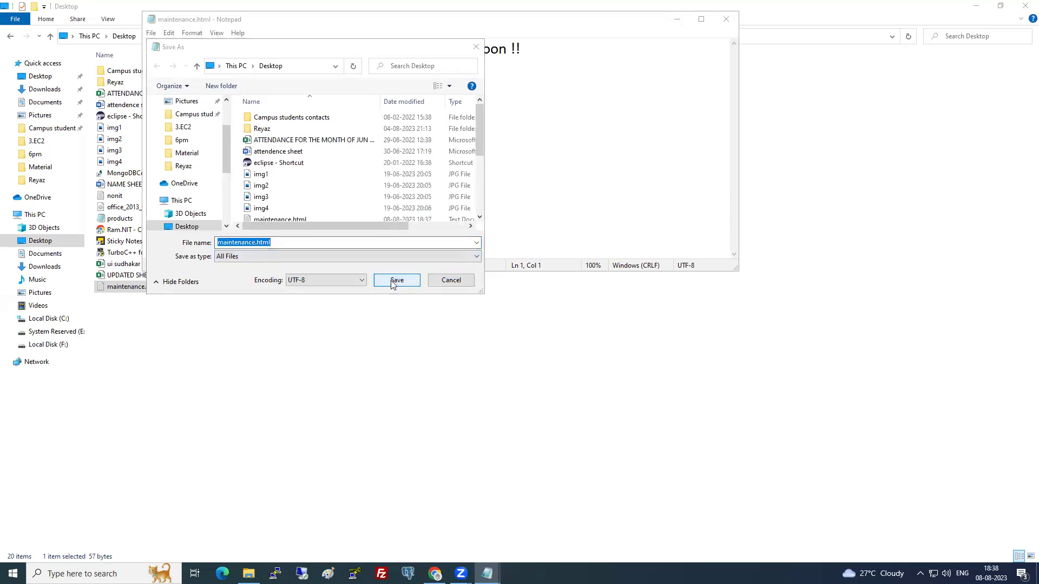
{"action": "left_click", "coordinate": [546, 287]}
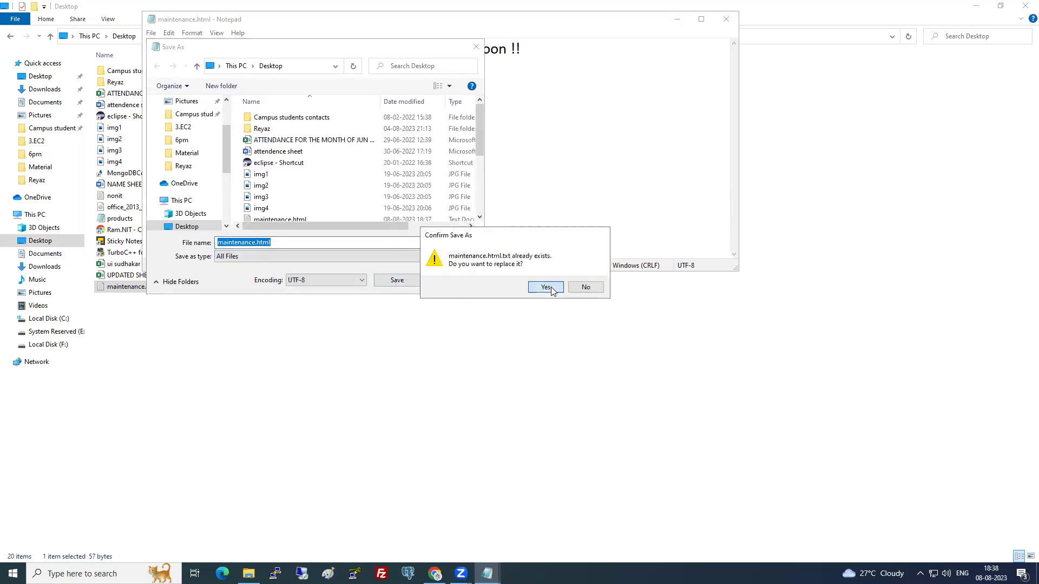
{"action": "left_click", "coordinate": [726, 19]}
{"action": "double_click", "coordinate": [156, 288]}
{"action": "left_click", "coordinate": [732, 20]}
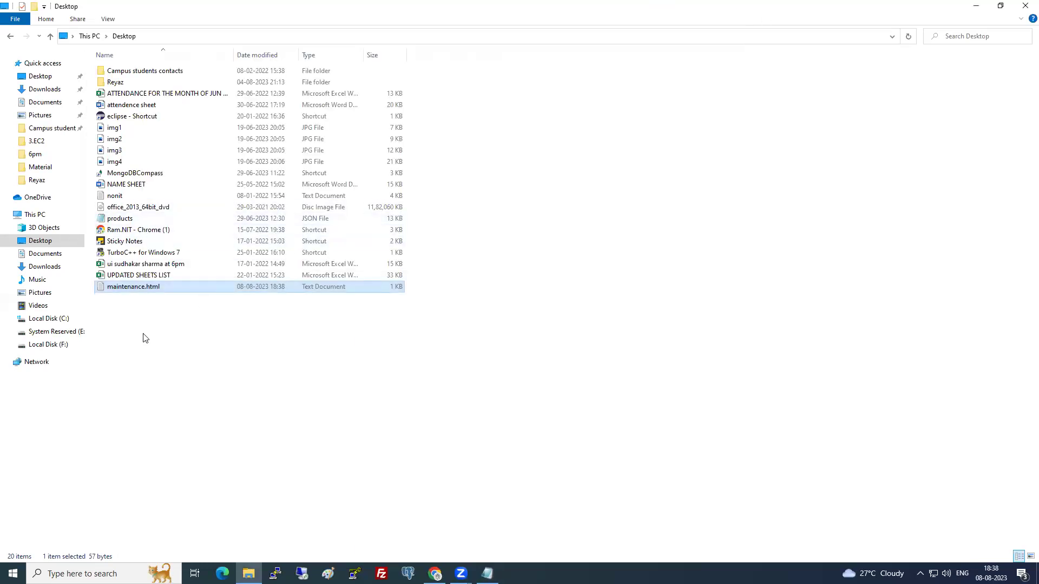
{"action": "left_click", "coordinate": [153, 359]}
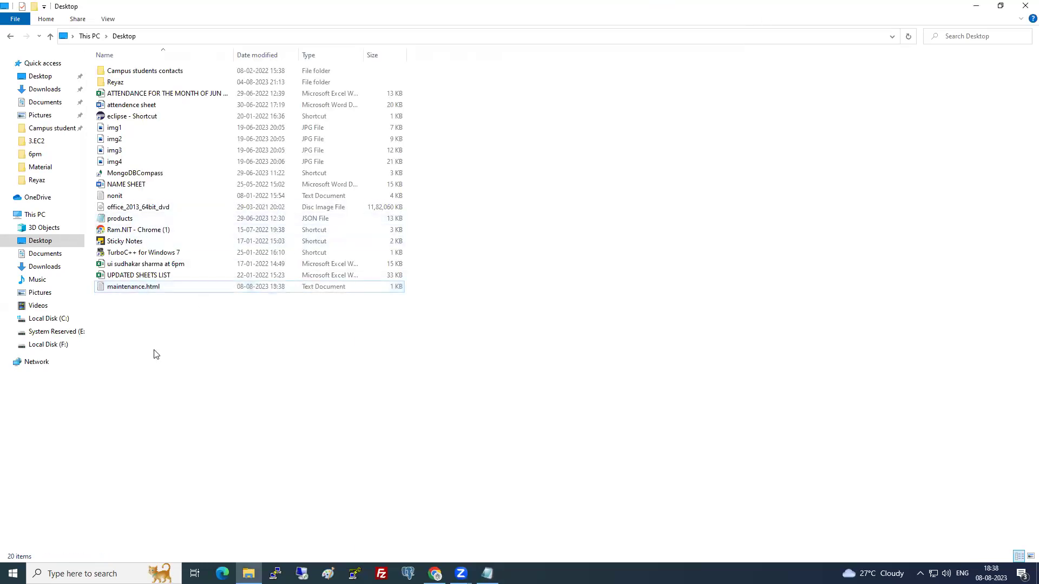
- Rename the maintenance.html text document to maintenance and open it in Notepad
{"action": "left_click", "coordinate": [161, 292]}
{"action": "right_click", "coordinate": [161, 292]}
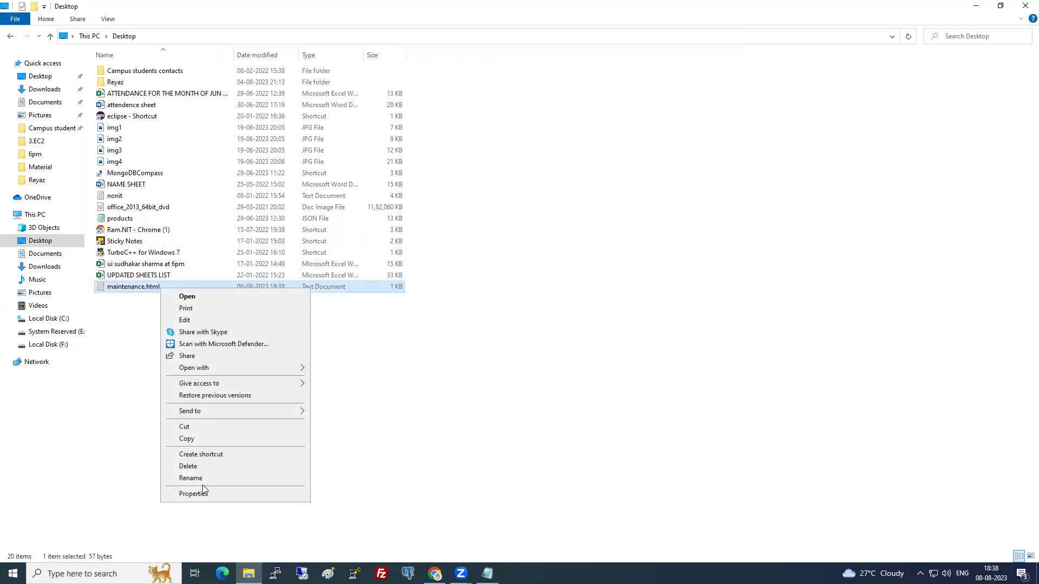
{"action": "left_click", "coordinate": [200, 478]}
{"action": "left_click", "coordinate": [168, 286]}
{"action": "key", "text": "BackSpace"}
{"action": "key", "text": "BackSpace"}
{"action": "key", "text": "BackSpace"}
{"action": "key", "text": "BackSpace"}
{"action": "key", "text": "BackSpace"}
{"action": "key", "text": "Return"}
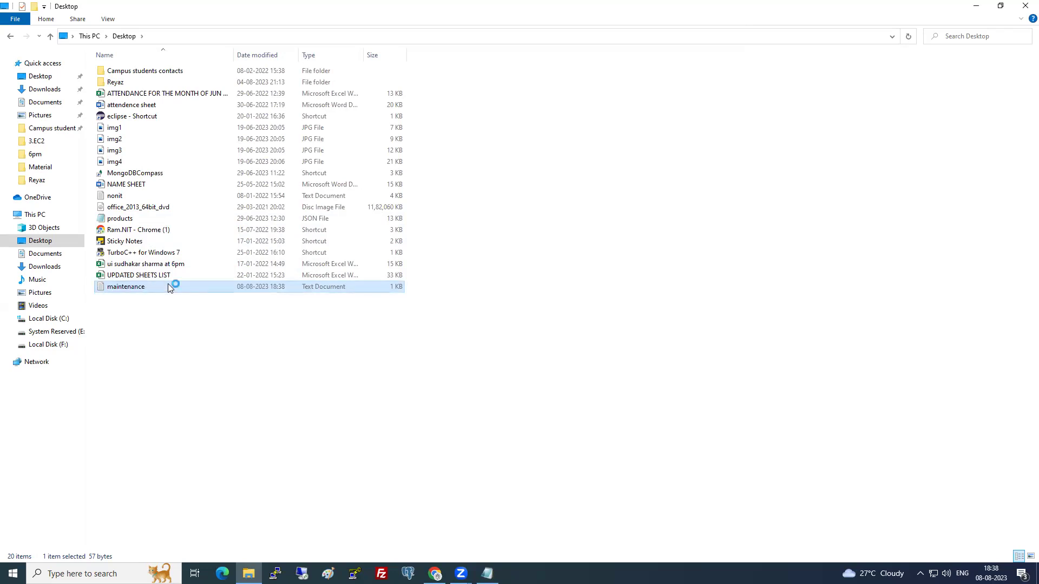
- Save a copy of the document on the Desktop as maintenance.html with type All Files and close Notepad
{"action": "left_click", "coordinate": [152, 33]}
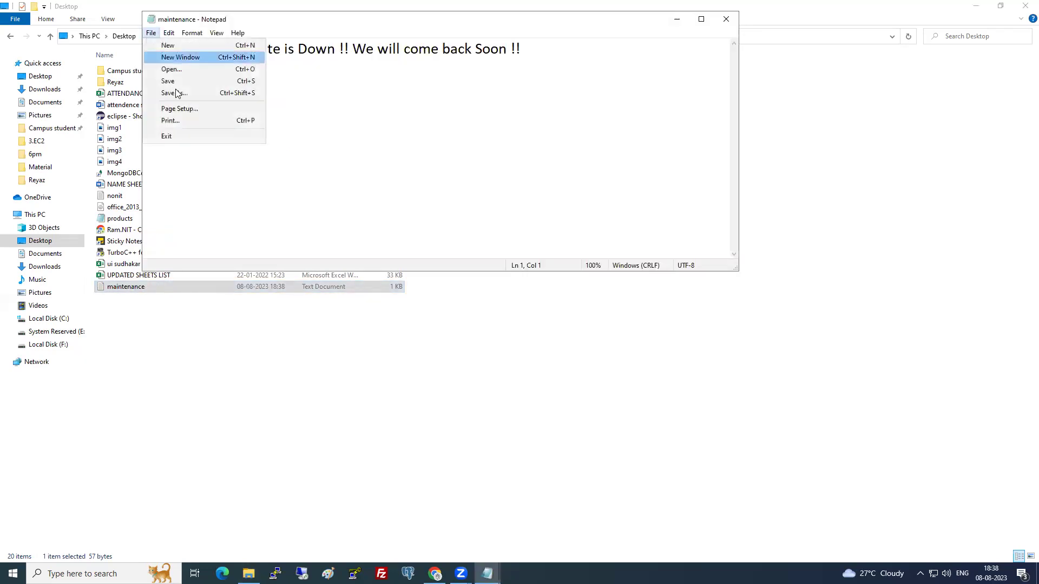
{"action": "left_click", "coordinate": [175, 93]}
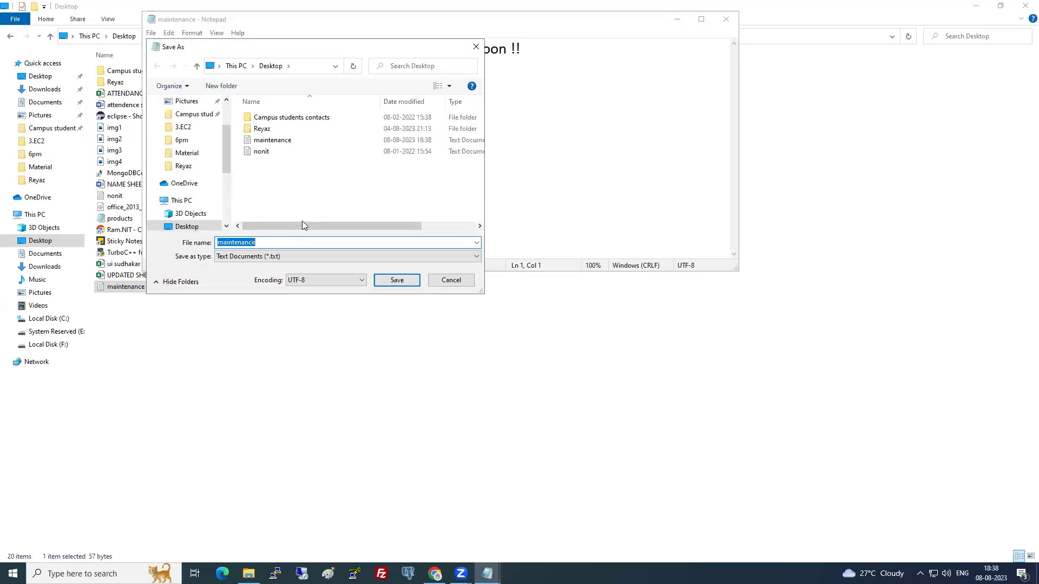
{"action": "left_click", "coordinate": [280, 243]}
{"action": "type", "text": ".html"}
{"action": "left_click", "coordinate": [284, 256]}
{"action": "left_click", "coordinate": [284, 259]}
{"action": "left_click", "coordinate": [283, 259]}
{"action": "left_click", "coordinate": [280, 272]}
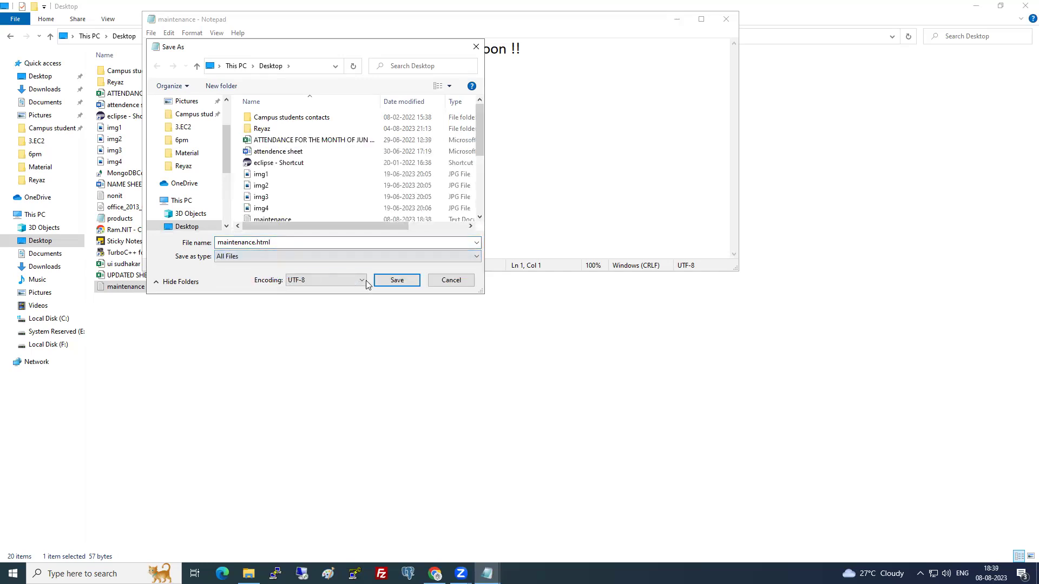
{"action": "left_click", "coordinate": [406, 282]}
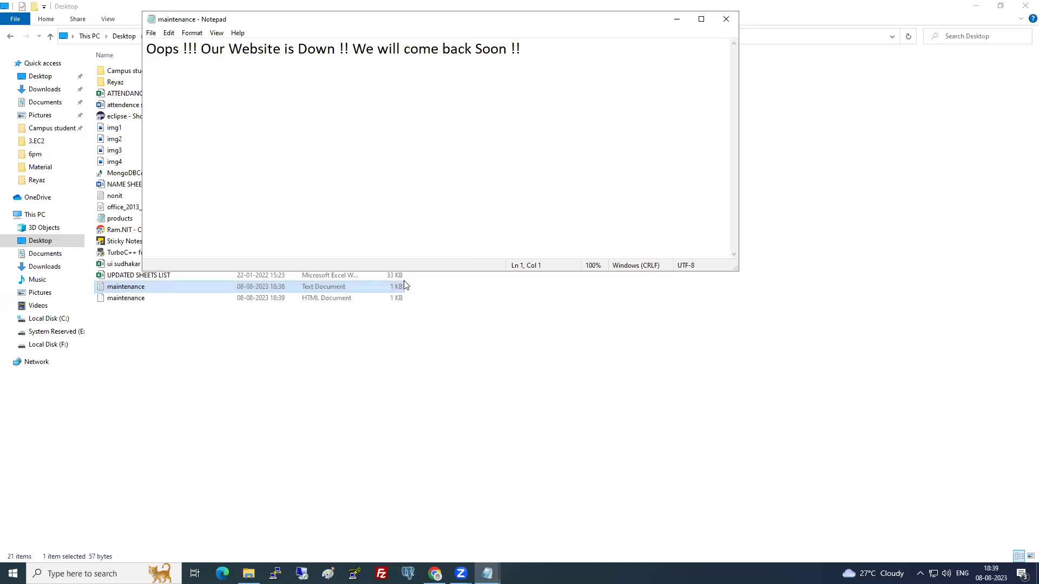
{"action": "left_click", "coordinate": [725, 20]}
- Add the maintenance HTML document from the Desktop to the upload list of the failover.reyazawstrainer.com bucket
{"action": "left_click", "coordinate": [177, 299]}
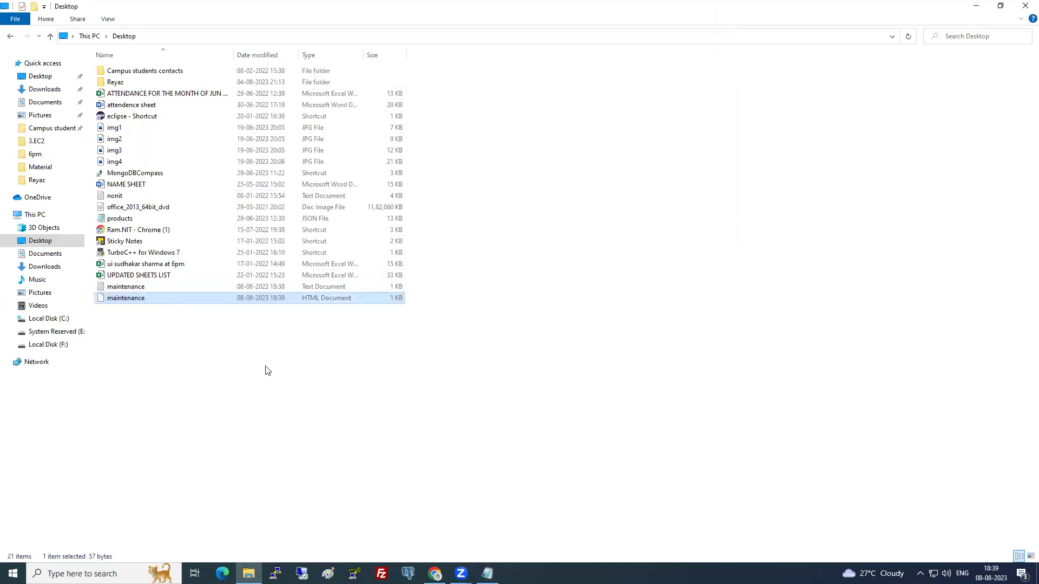
{"action": "left_click_drag", "start_coordinate": [216, 299], "coordinate": [348, 353]}
{"action": "key", "text": "alt+Tab"}
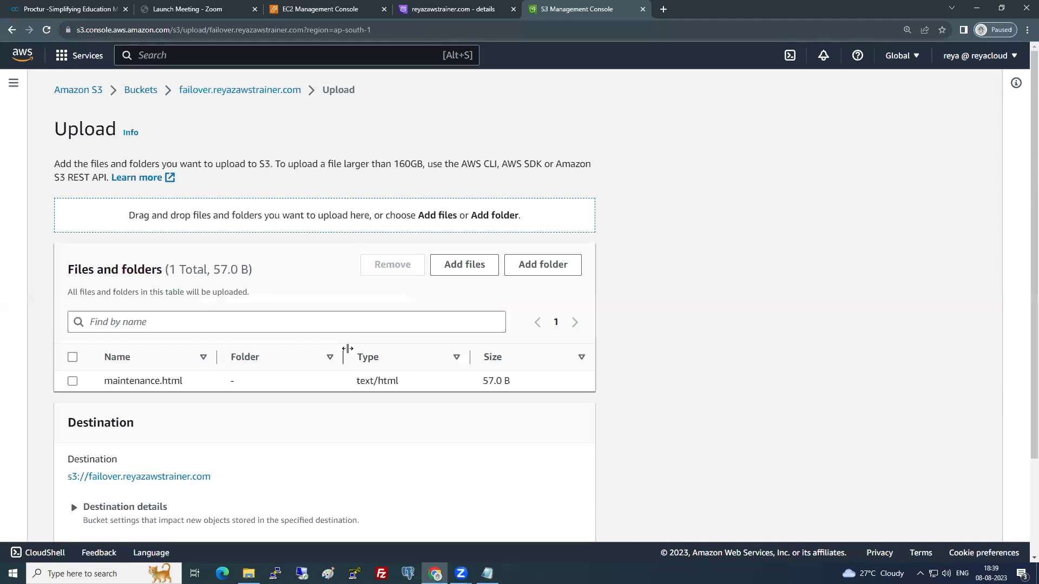
{"action": "scroll", "coordinate": [466, 342], "scroll_direction": "down", "scroll_amount": 3}
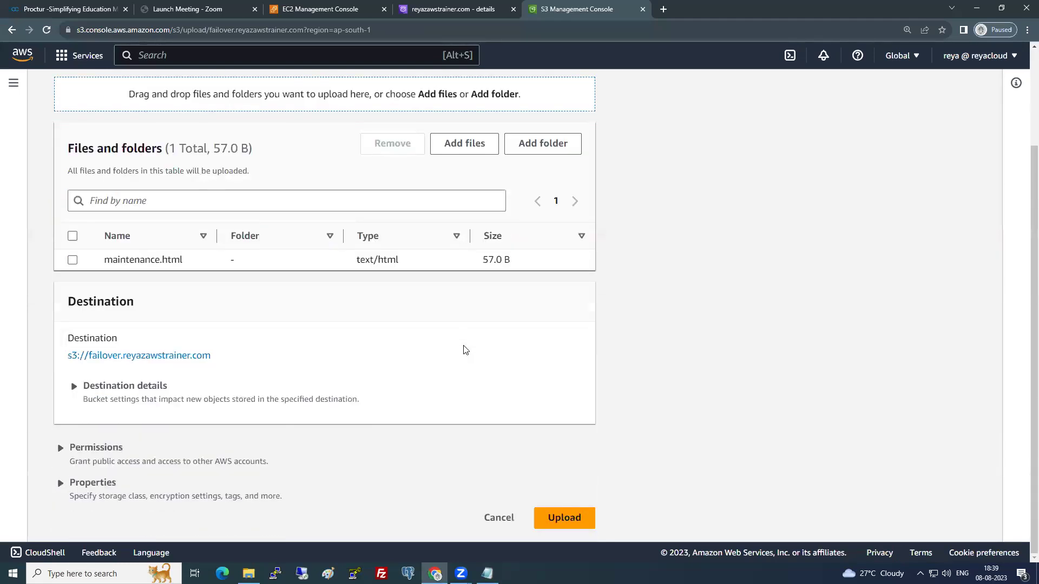
- Upload maintenance.html to the failover.reyazawstrainer.com bucket and make the object public using its ACL
{"action": "left_click", "coordinate": [579, 516]}
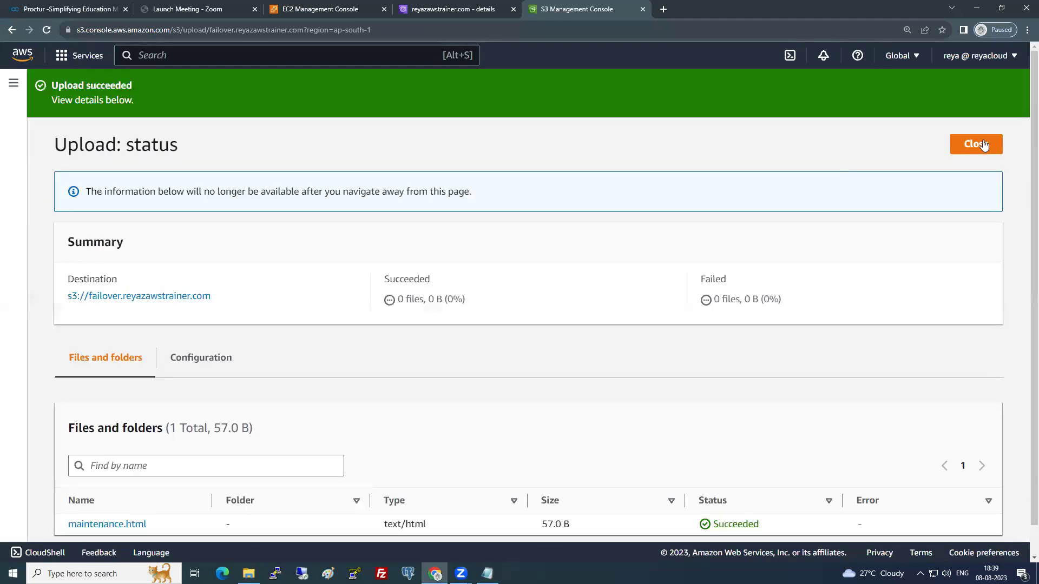
{"action": "left_click", "coordinate": [991, 144]}
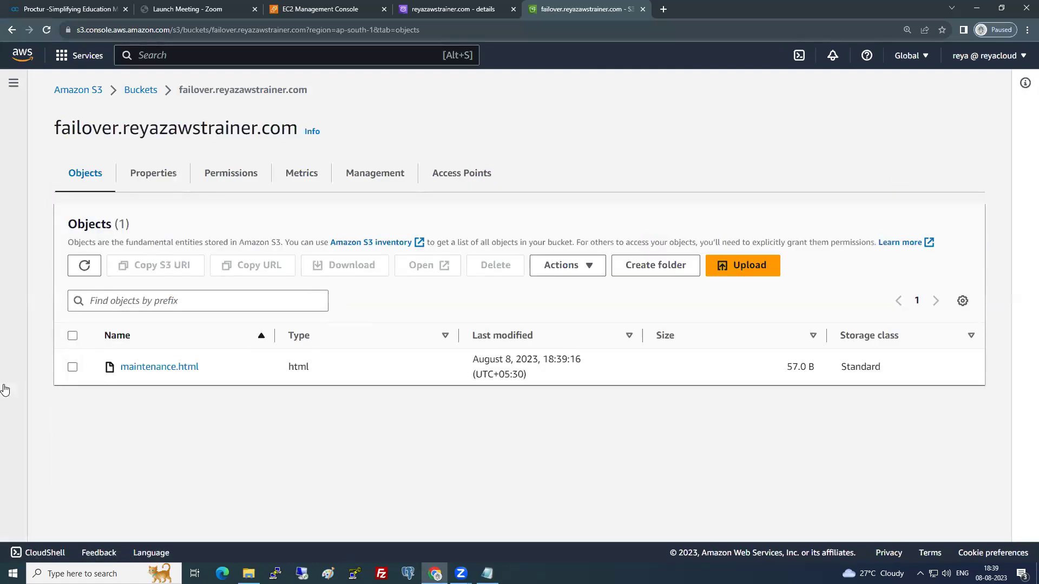
{"action": "left_click", "coordinate": [72, 368]}
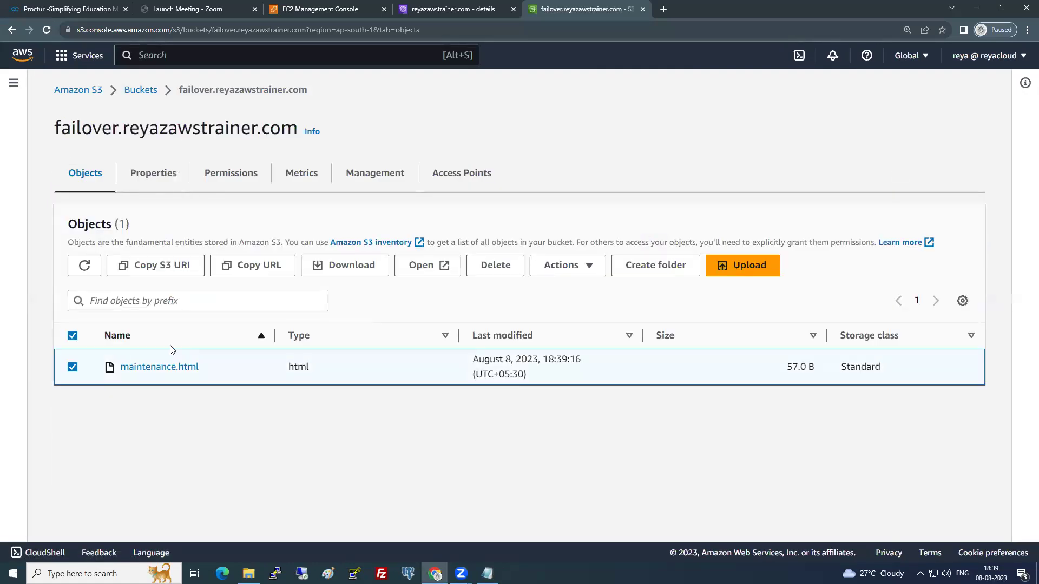
{"action": "left_click", "coordinate": [566, 265]}
{"action": "scroll", "coordinate": [590, 487], "scroll_direction": "down", "scroll_amount": 1}
{"action": "left_click", "coordinate": [594, 529]}
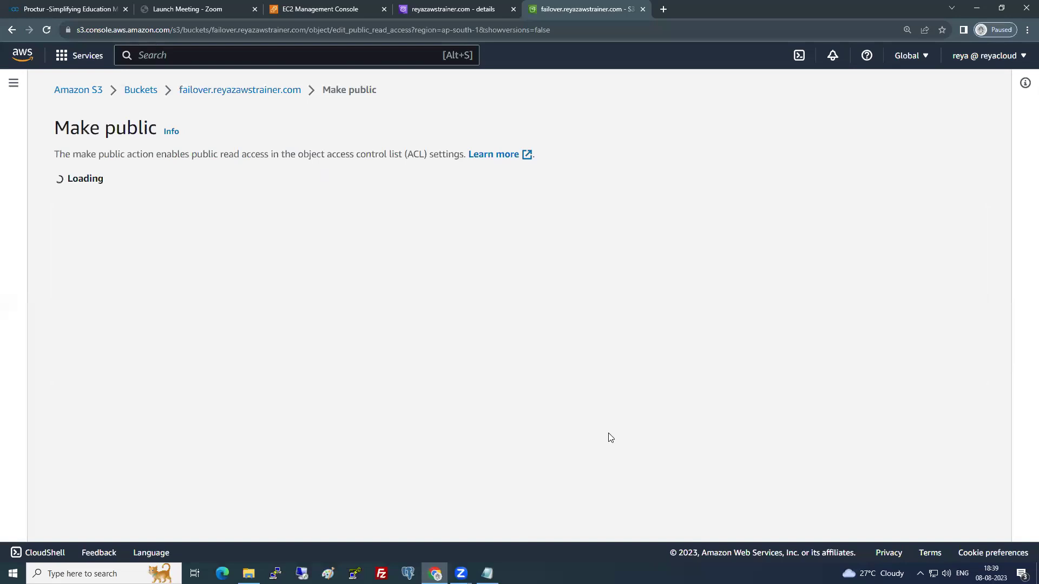
{"action": "left_click", "coordinate": [570, 384]}
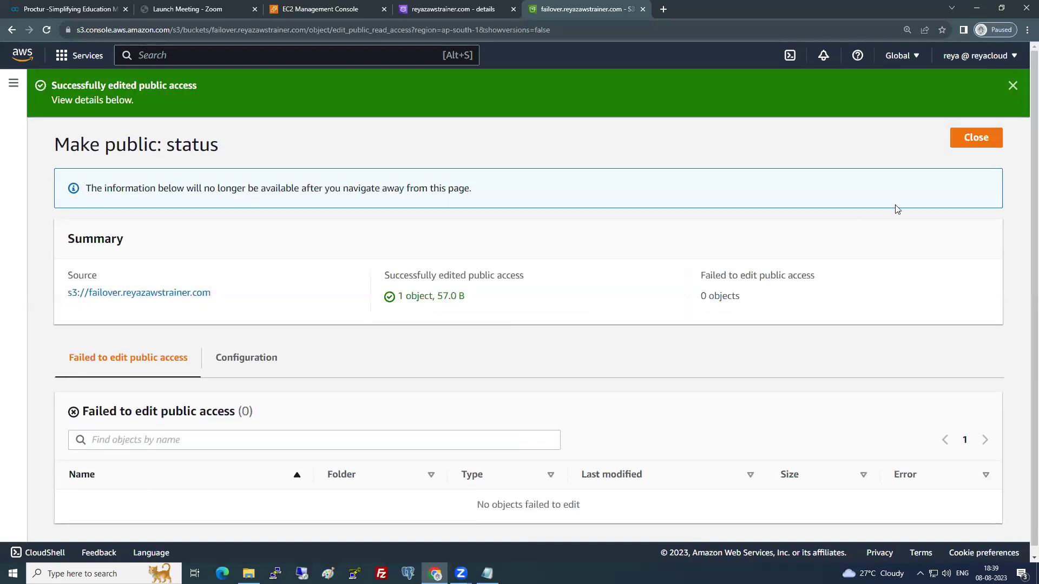
{"action": "left_click", "coordinate": [976, 139]}
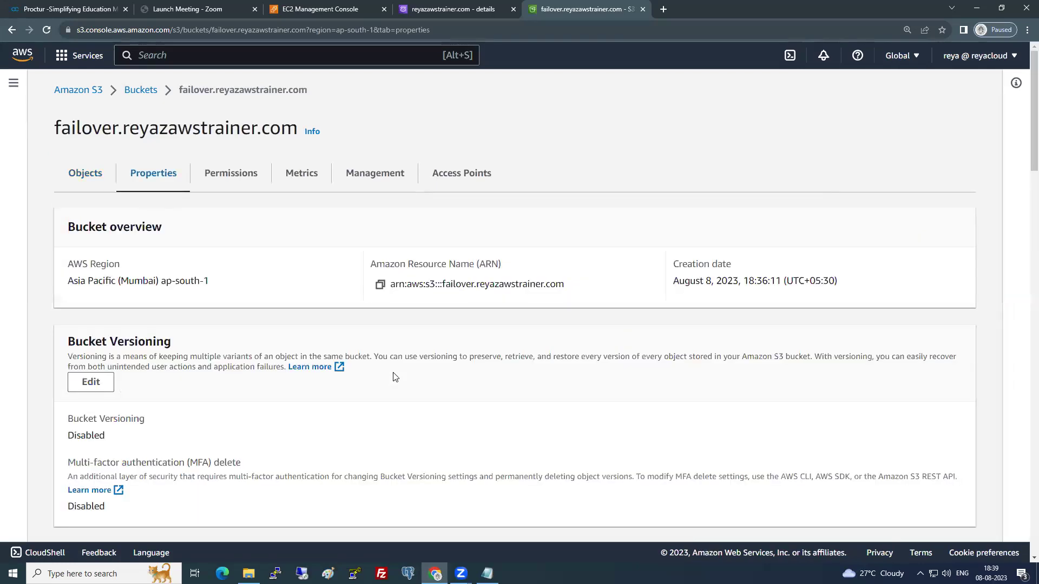
- Enable static website hosting for the failover.reyazawstrainer.com bucket with maintenance.html as the index document
{"action": "scroll", "coordinate": [395, 378], "scroll_direction": "down", "scroll_amount": 20}
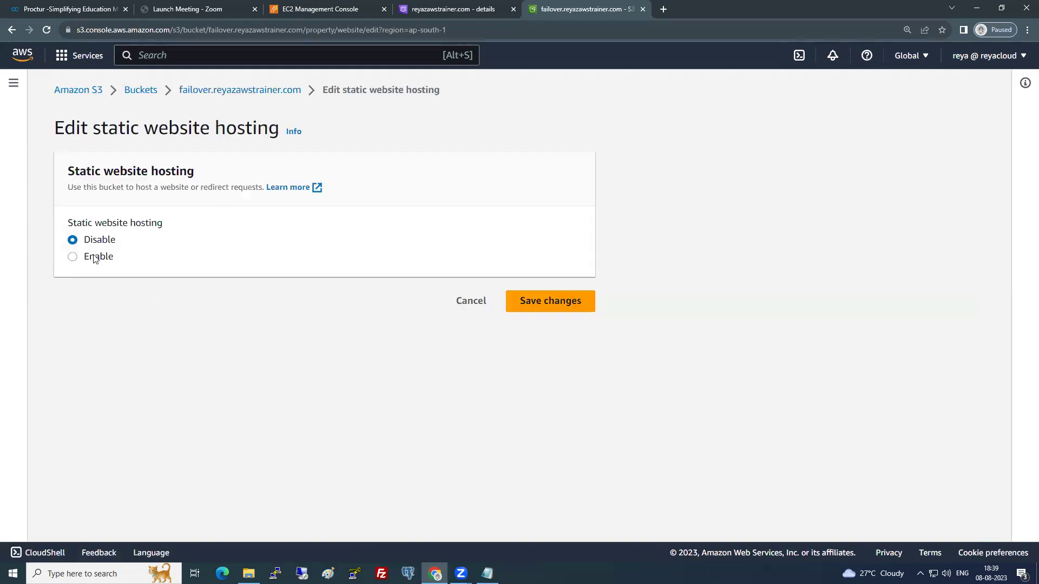
{"action": "left_click", "coordinate": [95, 257]}
{"action": "scroll", "coordinate": [129, 319], "scroll_direction": "down", "scroll_amount": 3}
{"action": "left_click", "coordinate": [128, 320]}
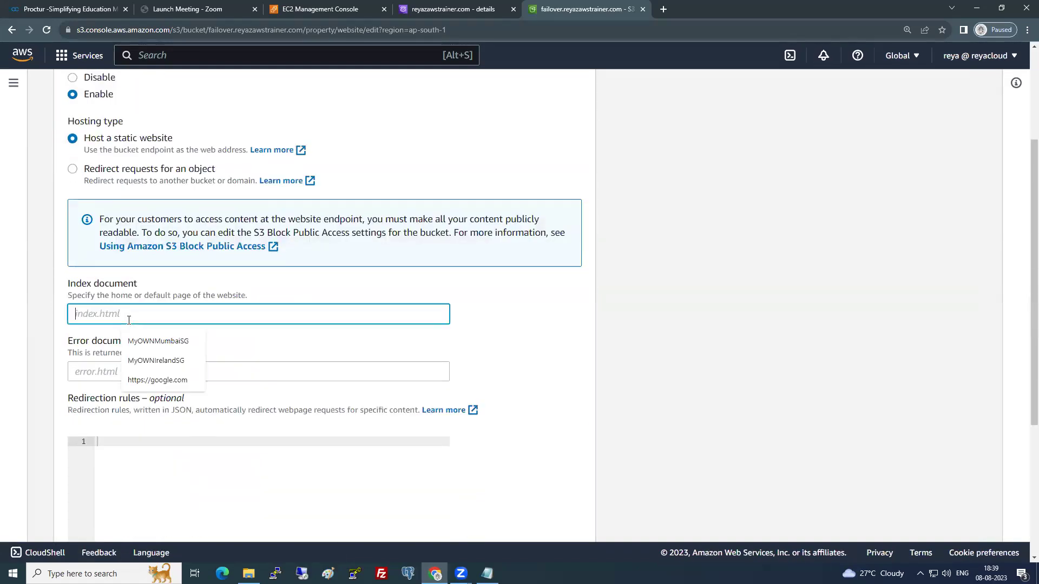
{"action": "type", "text": "maintenance.html"}
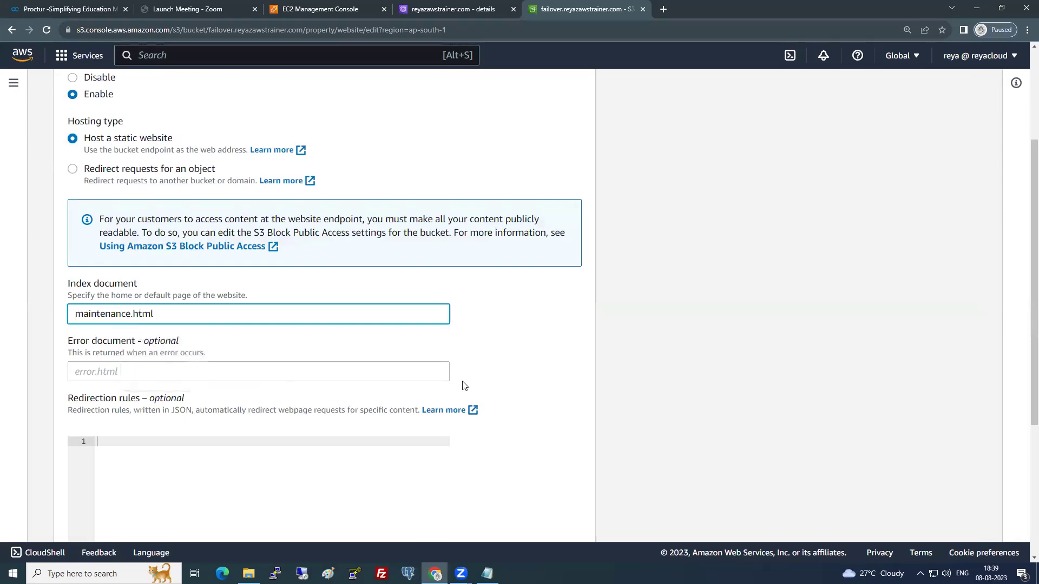
{"action": "scroll", "coordinate": [708, 422], "scroll_direction": "down", "scroll_amount": 5}
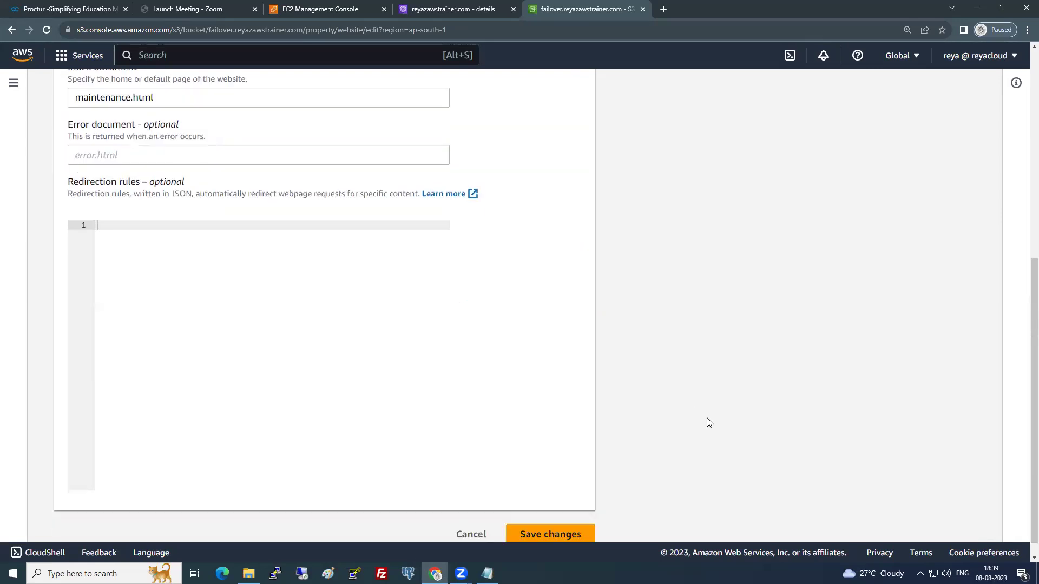
{"action": "left_click", "coordinate": [587, 518]}
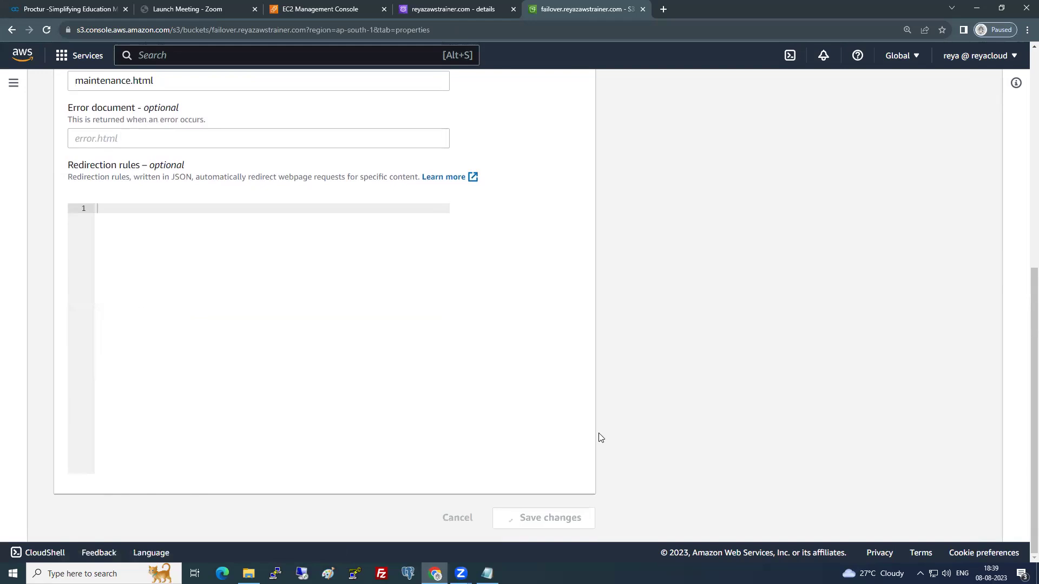
- Open the bucket's website endpoint in a separate tab to check the maintenance page and close that tab
{"action": "scroll", "coordinate": [472, 371], "scroll_direction": "down", "scroll_amount": 20}
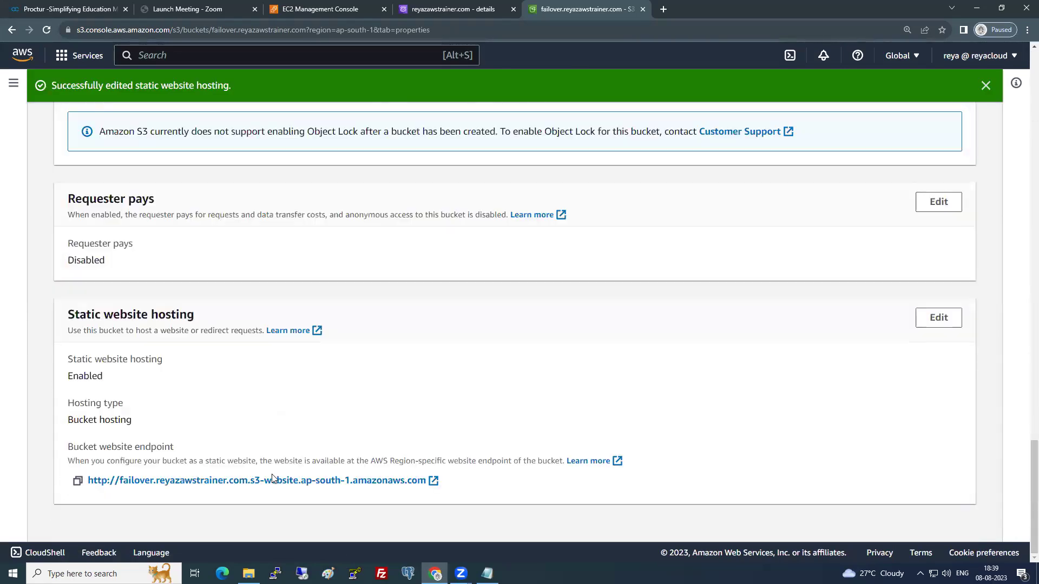
{"action": "right_click", "coordinate": [290, 480]}
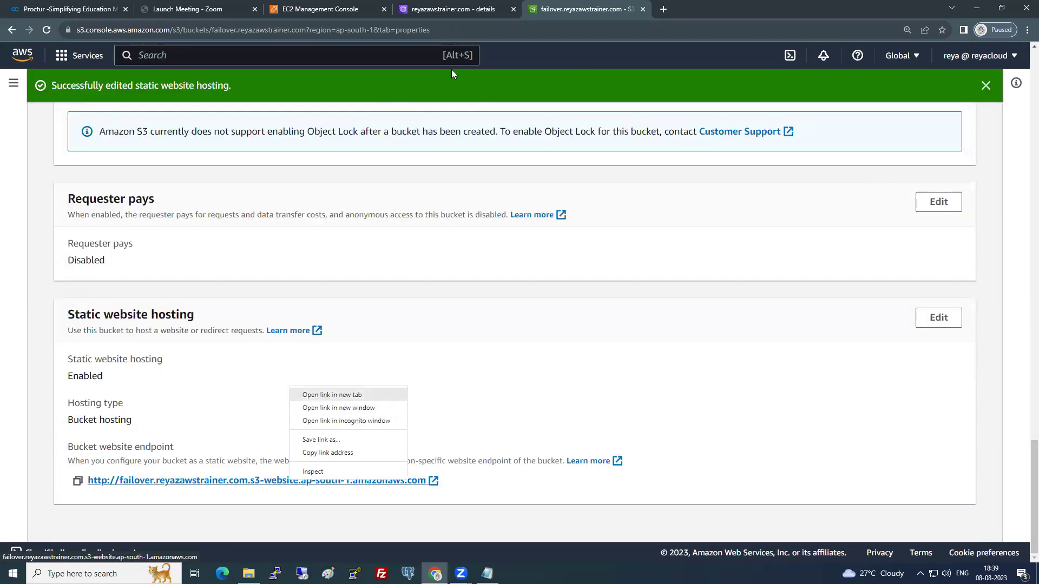
{"action": "left_click", "coordinate": [324, 395]}
{"action": "left_click", "coordinate": [720, 8]}
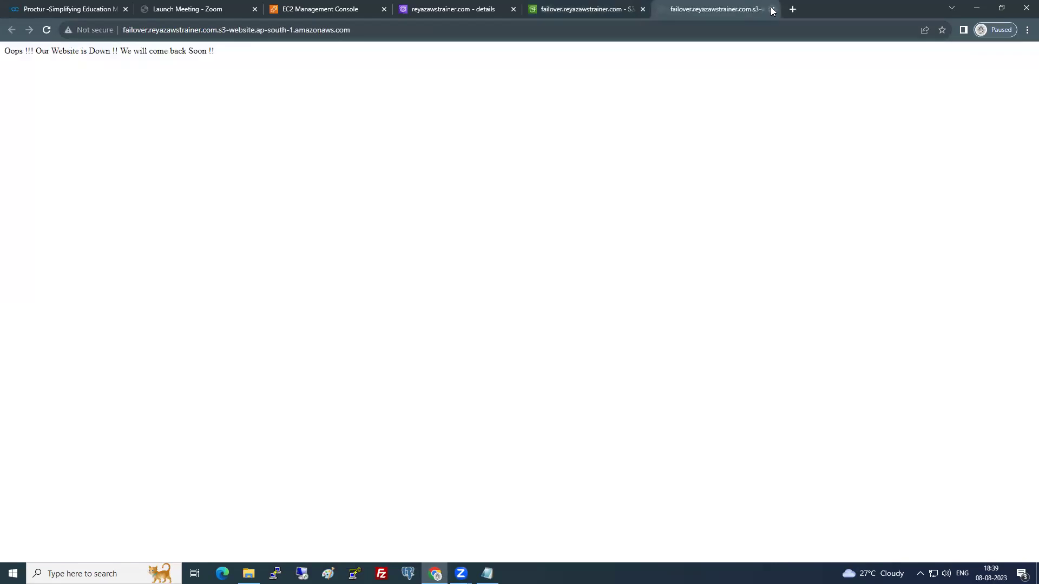
{"action": "left_click", "coordinate": [773, 9]}
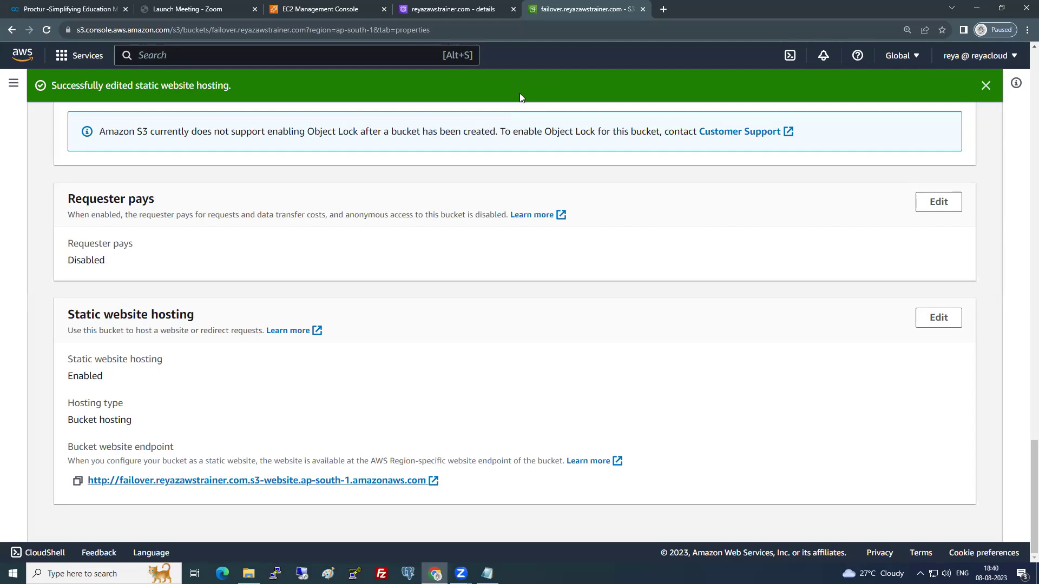
{"action": "scroll", "coordinate": [303, 120], "scroll_direction": "up", "scroll_amount": 15}
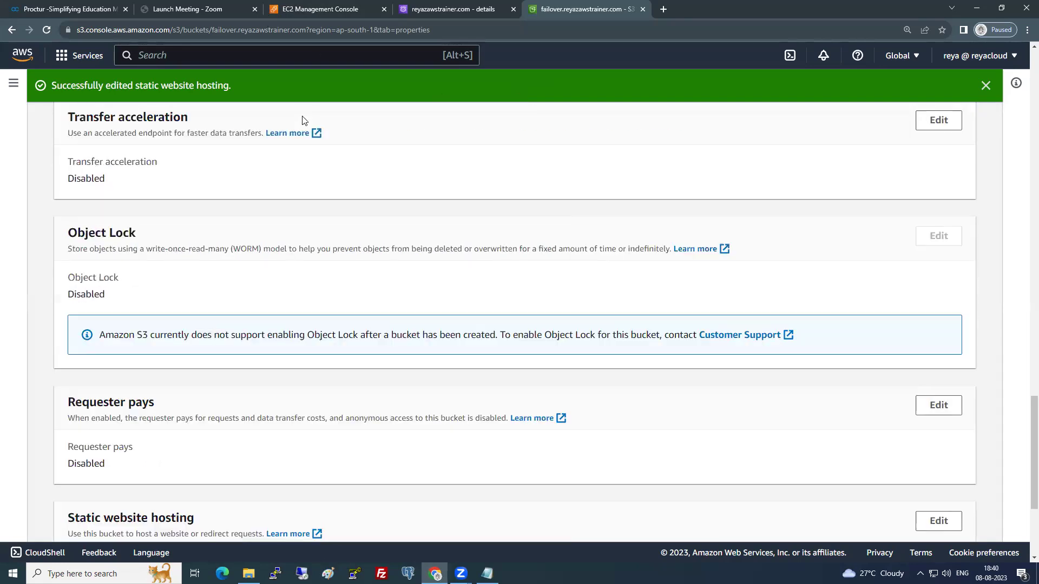
- Start a record named failover in the reyazawstrainer.com hosted zone as an alias to Application and Classic Load Balancer
{"action": "left_click", "coordinate": [438, 8]}
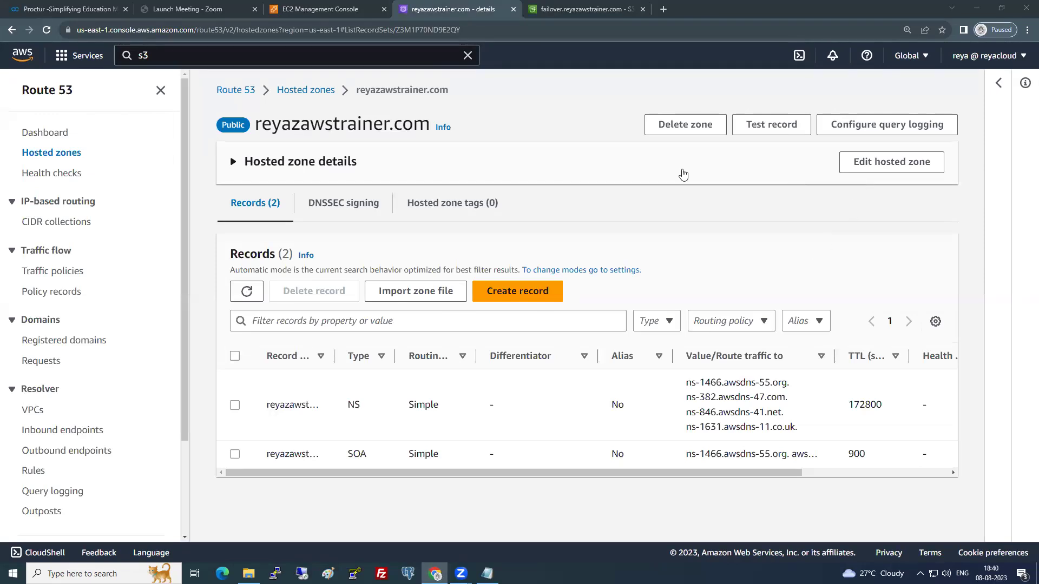
{"action": "left_click", "coordinate": [522, 293]}
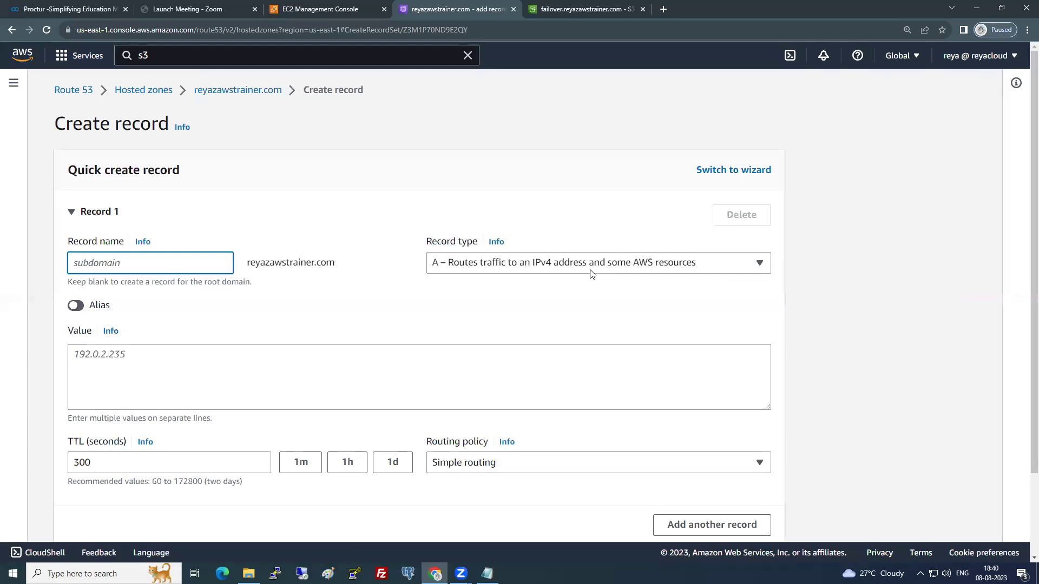
{"action": "type", "text": "failover"}
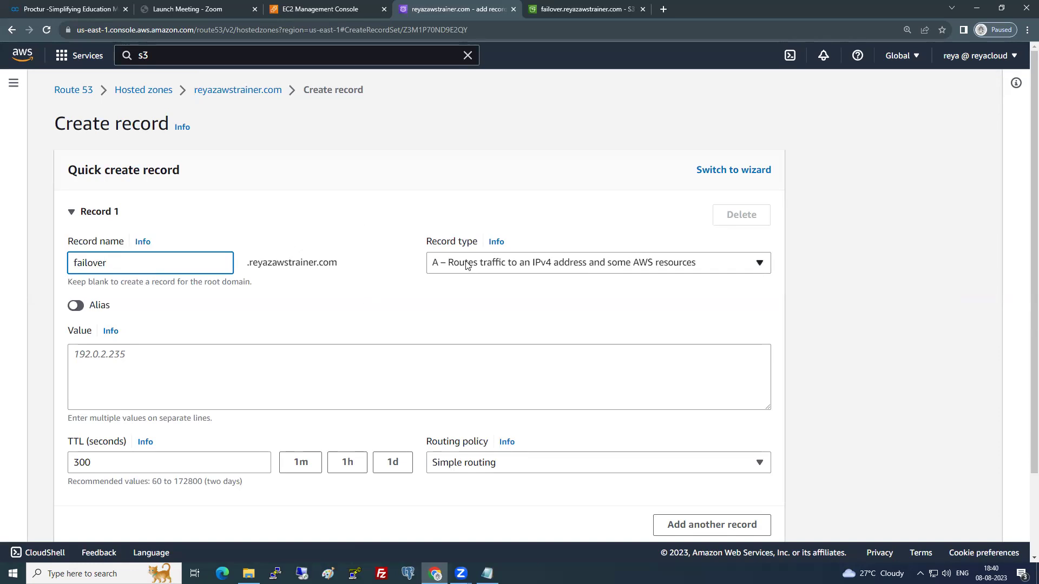
{"action": "left_click", "coordinate": [76, 306]}
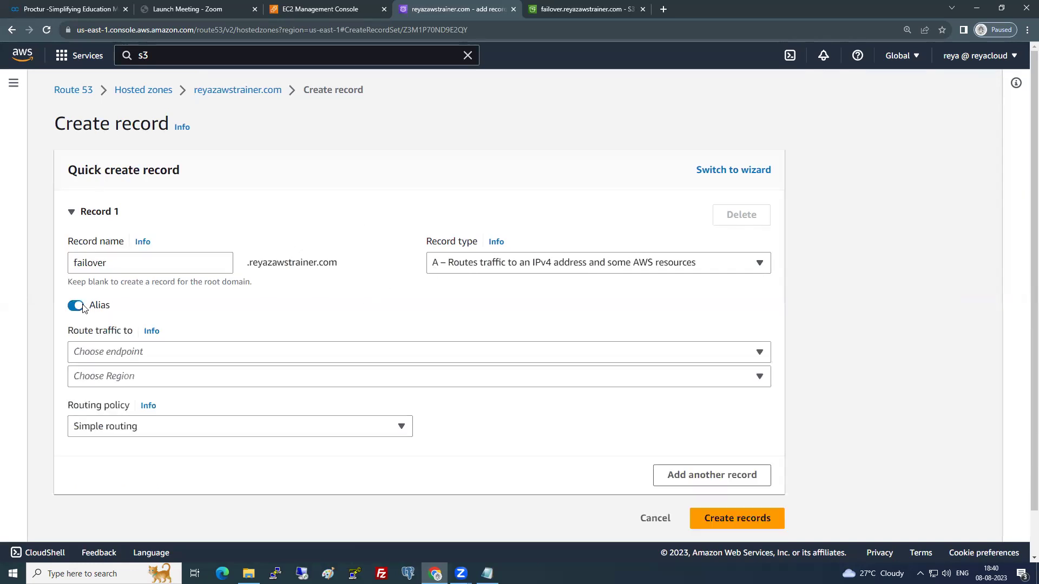
{"action": "left_click", "coordinate": [230, 353]}
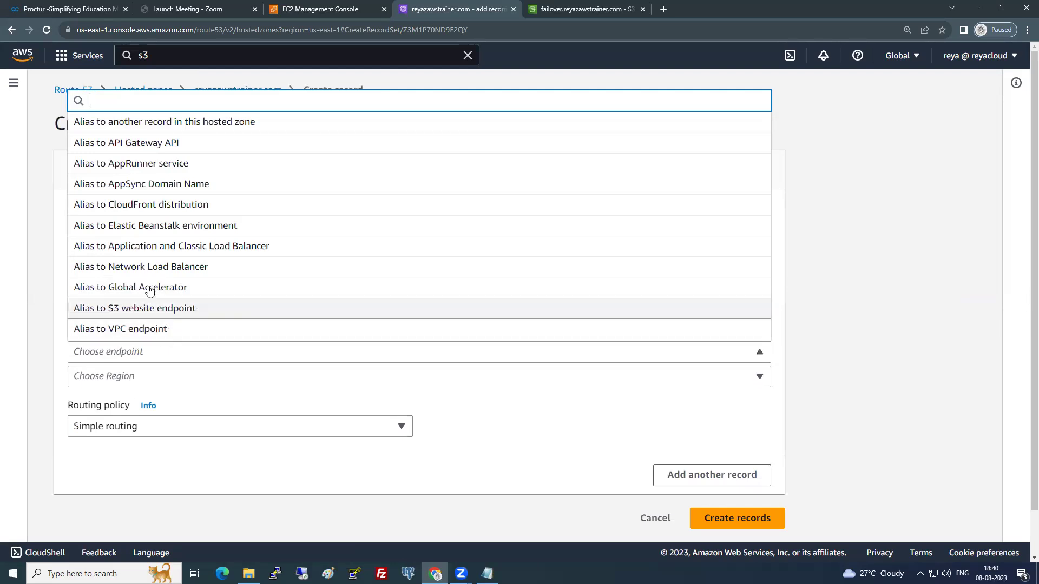
{"action": "left_click", "coordinate": [155, 248]}
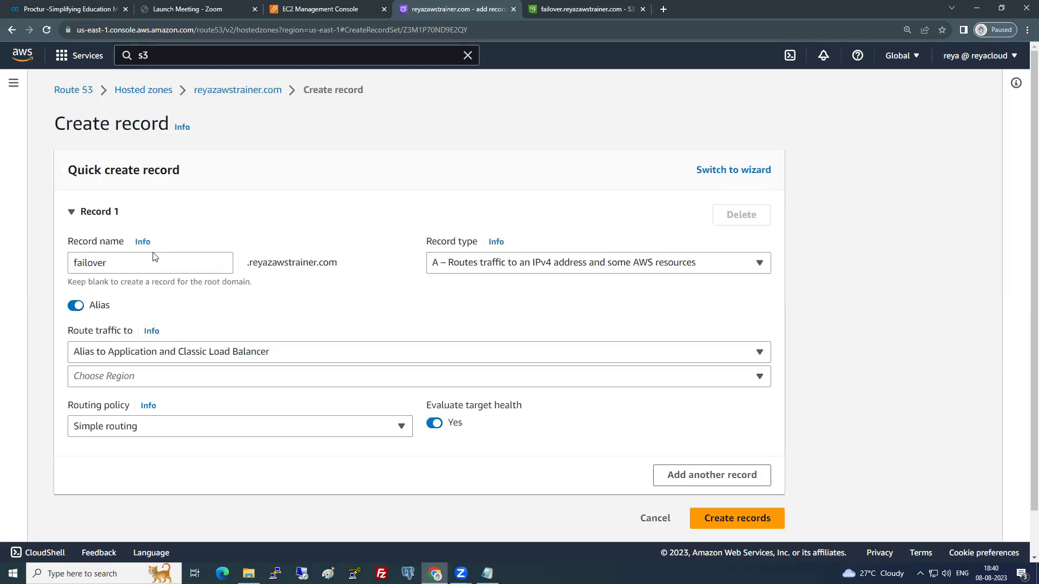
- Set the alias region to Asia Pacific (Mumbai) and choose the dualstack.myelb-182981727.ap-south-1.elb.amazonaws.com load balancer as the target
{"action": "left_click", "coordinate": [196, 381]}
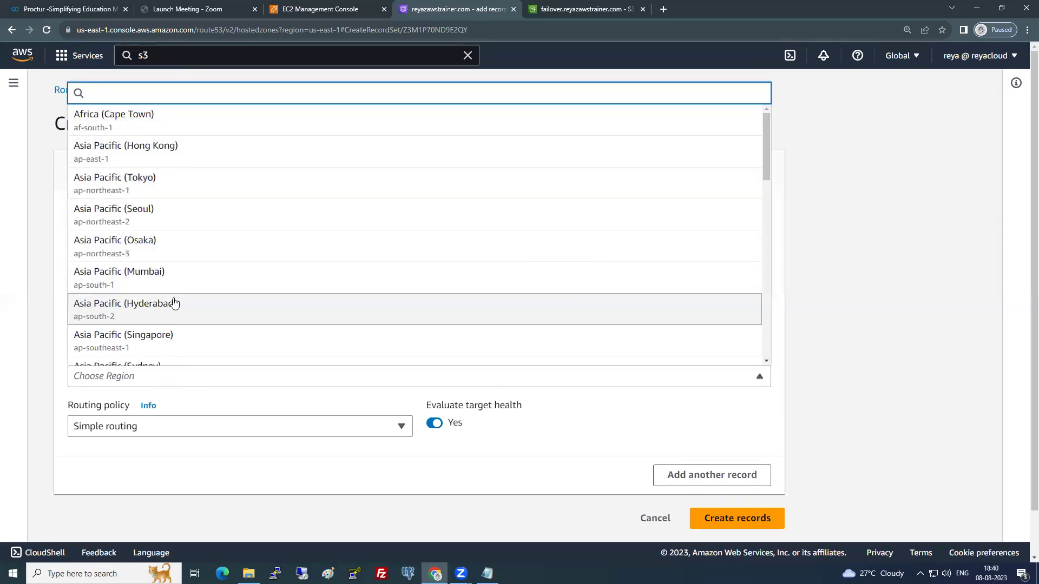
{"action": "left_click", "coordinate": [174, 303]}
{"action": "left_click", "coordinate": [181, 375]}
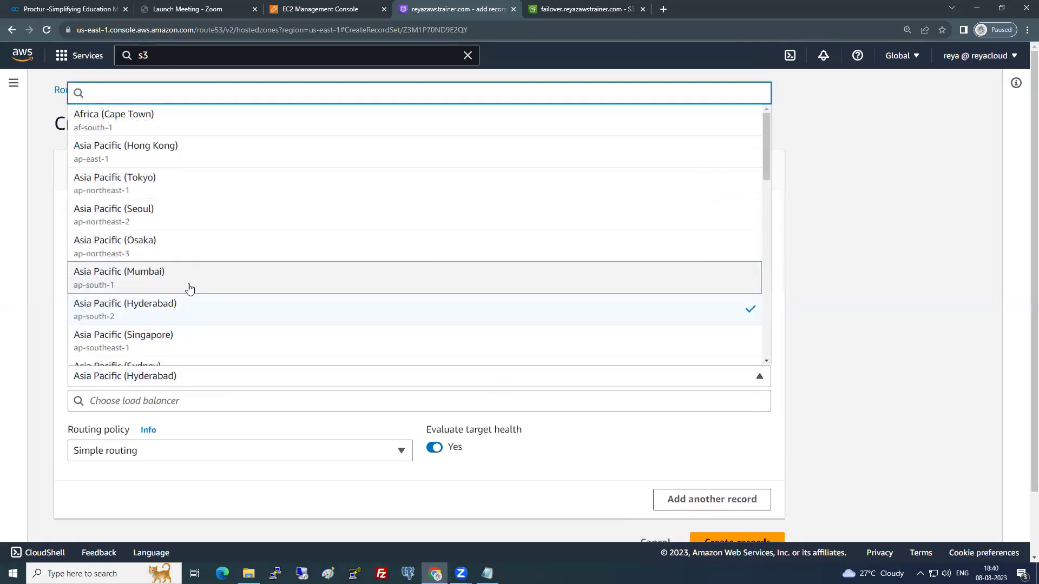
{"action": "scroll", "coordinate": [189, 288], "scroll_direction": "down", "scroll_amount": 1}
{"action": "scroll", "coordinate": [190, 289], "scroll_direction": "up", "scroll_amount": 1}
{"action": "scroll", "coordinate": [190, 288], "scroll_direction": "down", "scroll_amount": 2}
{"action": "scroll", "coordinate": [189, 288], "scroll_direction": "down", "scroll_amount": 2}
{"action": "scroll", "coordinate": [188, 290], "scroll_direction": "up", "scroll_amount": 2}
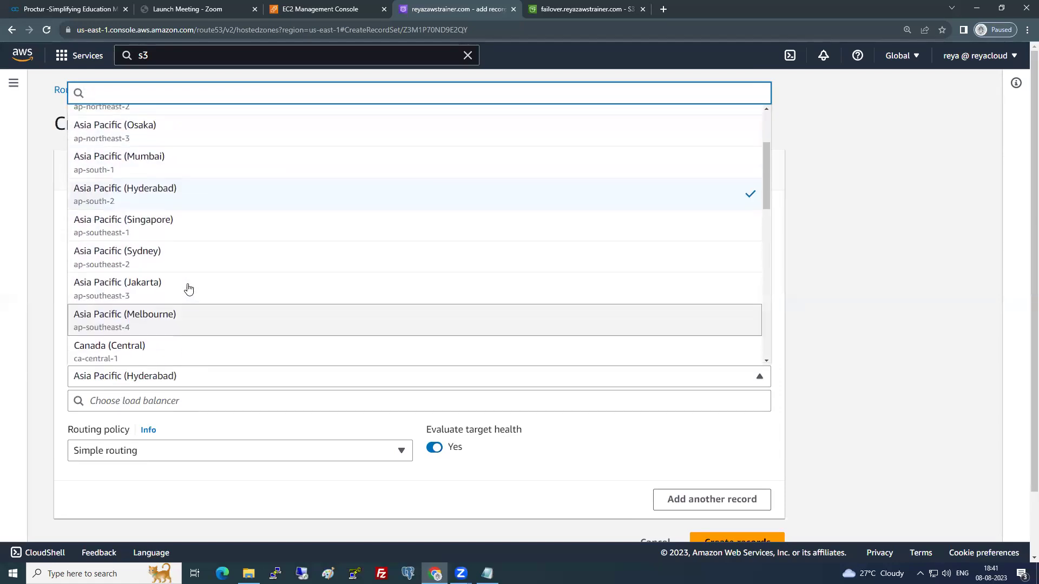
{"action": "left_click", "coordinate": [139, 173]}
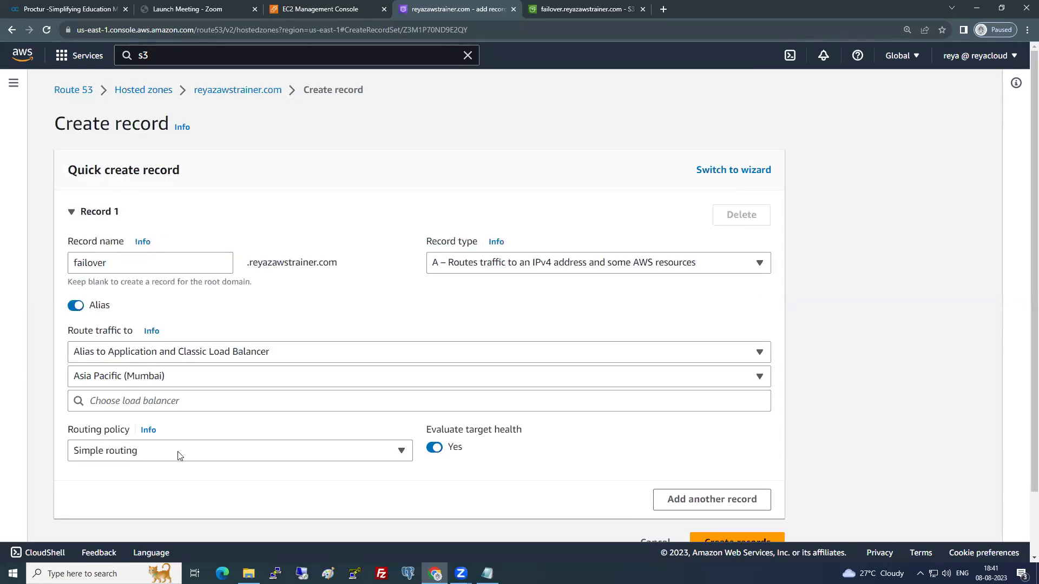
{"action": "left_click", "coordinate": [188, 400]}
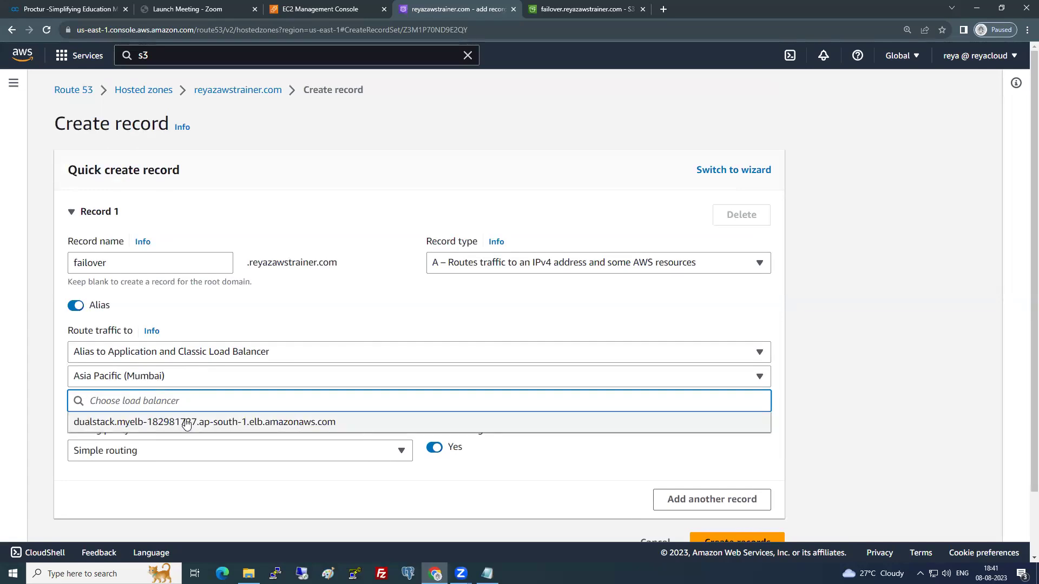
{"action": "left_click", "coordinate": [186, 423]}
- Set the record's routing policy to Failover with Primary as the failover record type
{"action": "scroll", "coordinate": [225, 401], "scroll_direction": "down", "scroll_amount": 2}
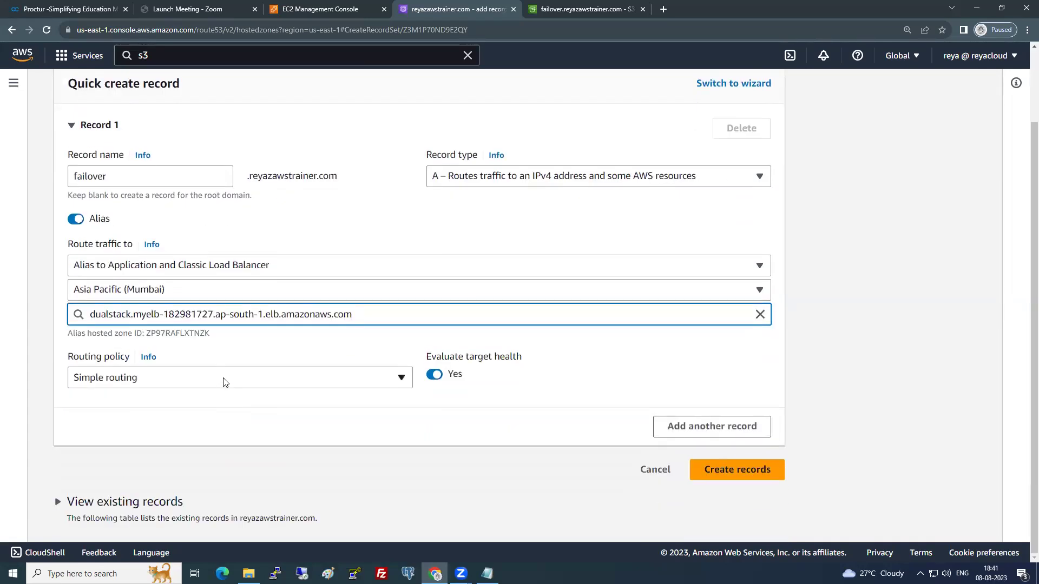
{"action": "left_click", "coordinate": [225, 382]}
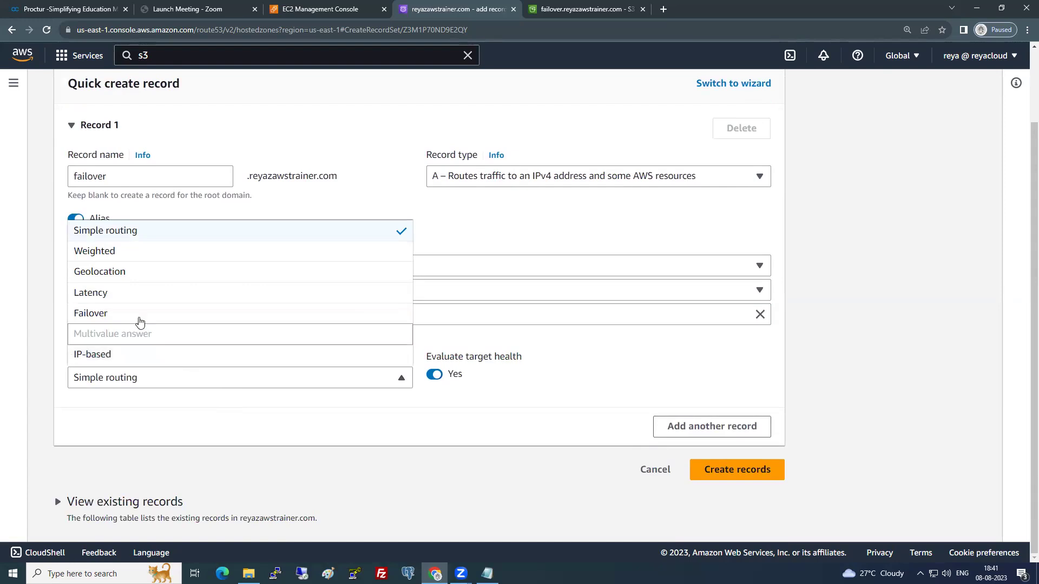
{"action": "left_click", "coordinate": [139, 313]}
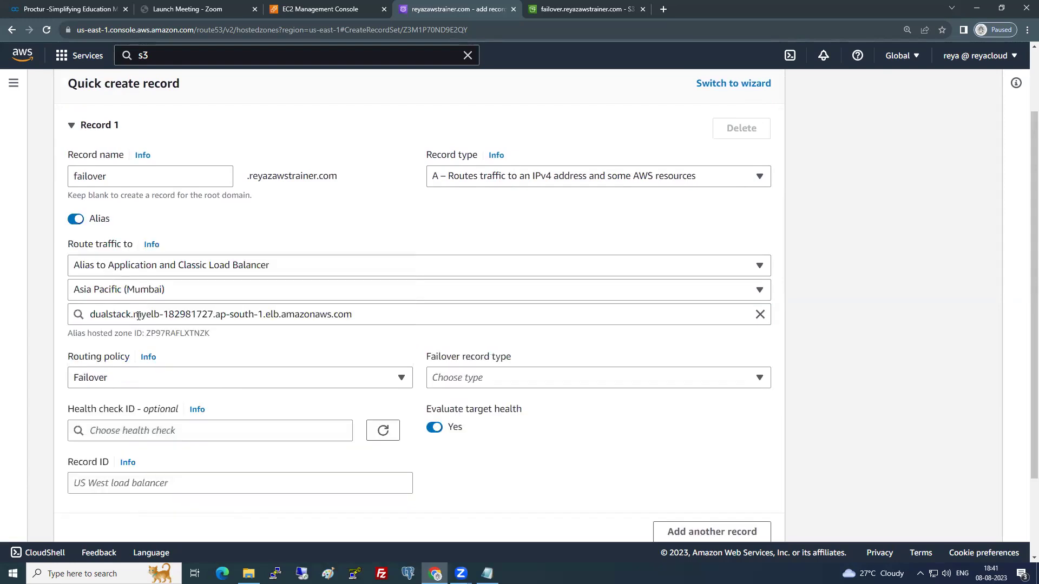
{"action": "left_click", "coordinate": [506, 382]}
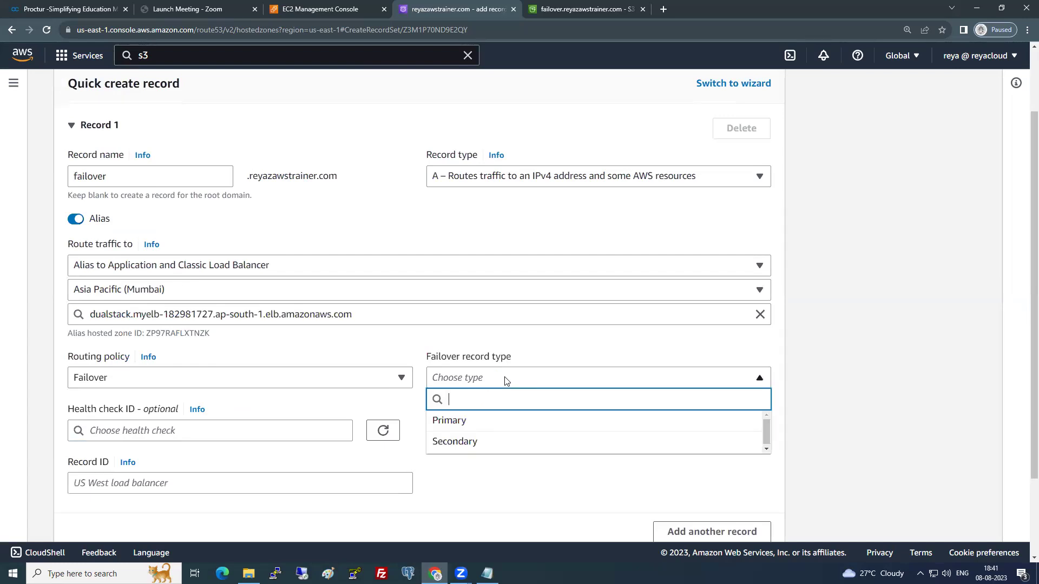
{"action": "left_click", "coordinate": [492, 422]}
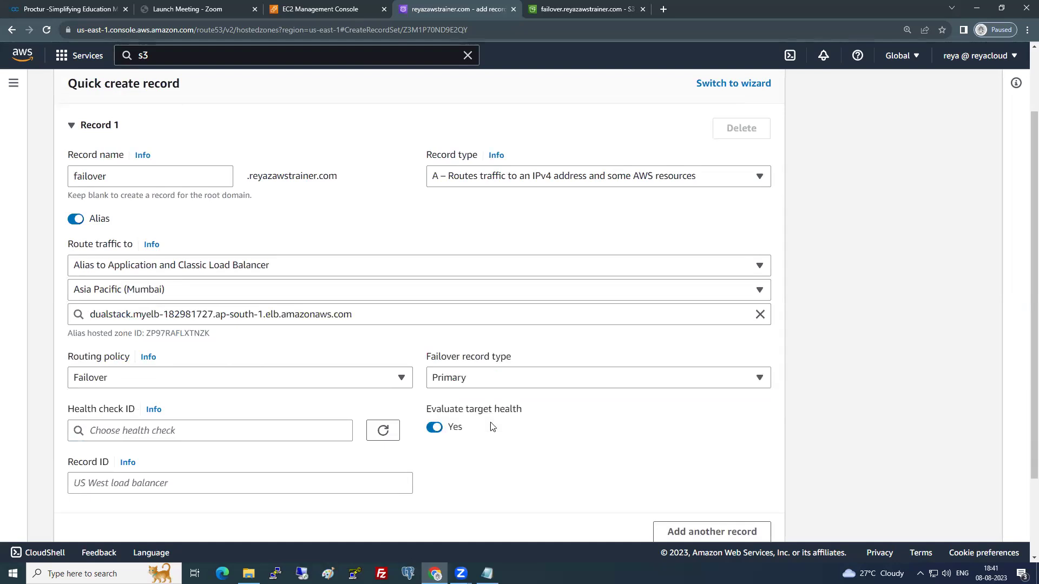
{"action": "left_click", "coordinate": [190, 432]}
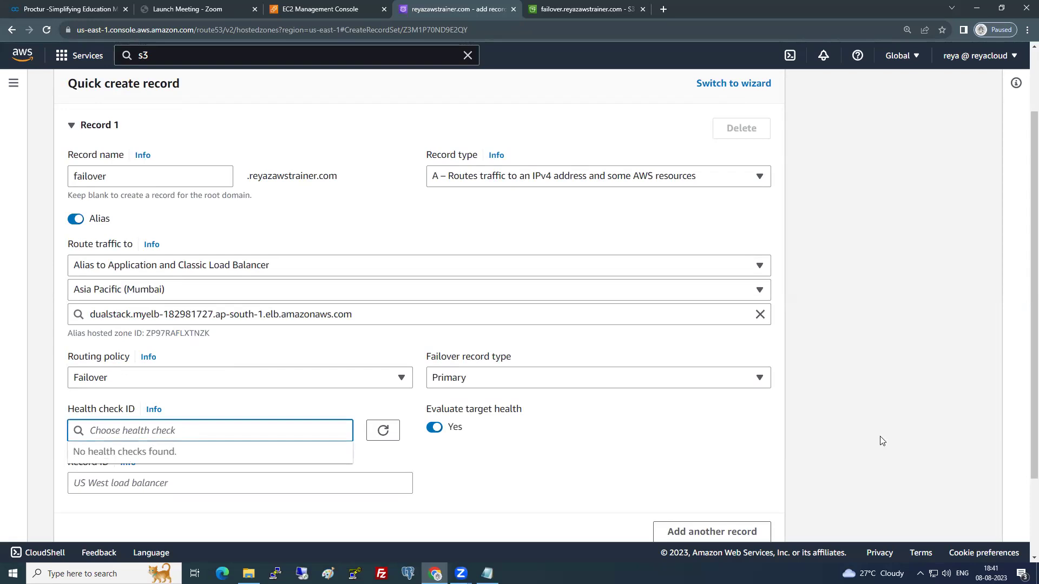
{"action": "left_click", "coordinate": [918, 420]}
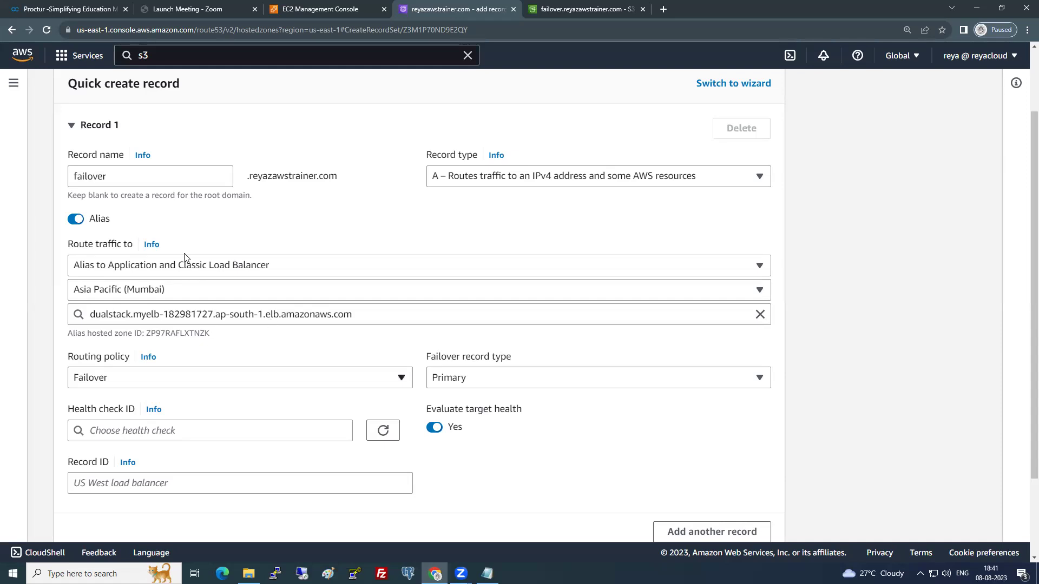
{"action": "left_click", "coordinate": [13, 83]}
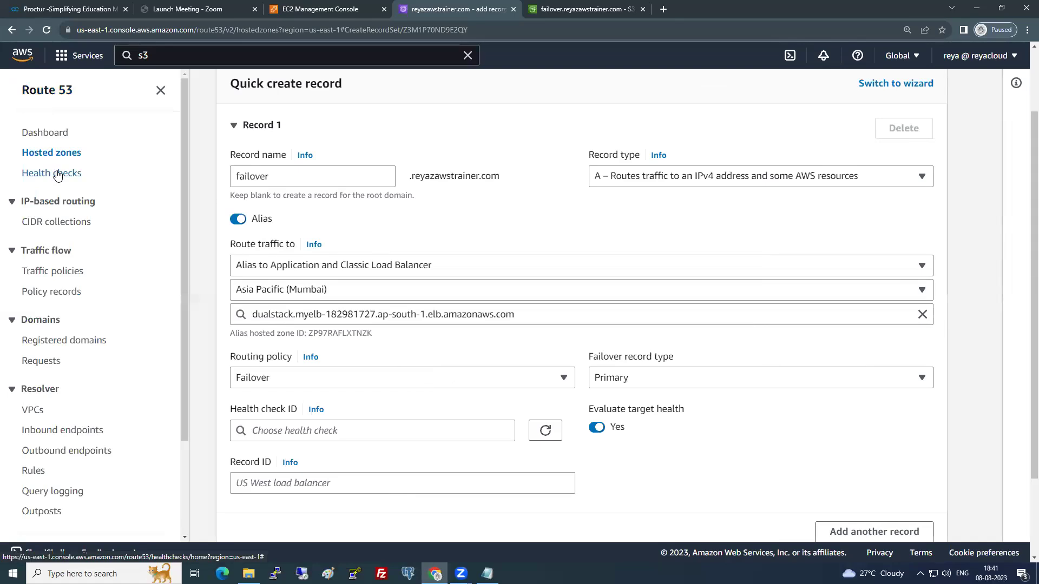
{"action": "left_click", "coordinate": [161, 90]}
{"action": "left_click_drag", "start_coordinate": [423, 404], "coordinate": [536, 403]}
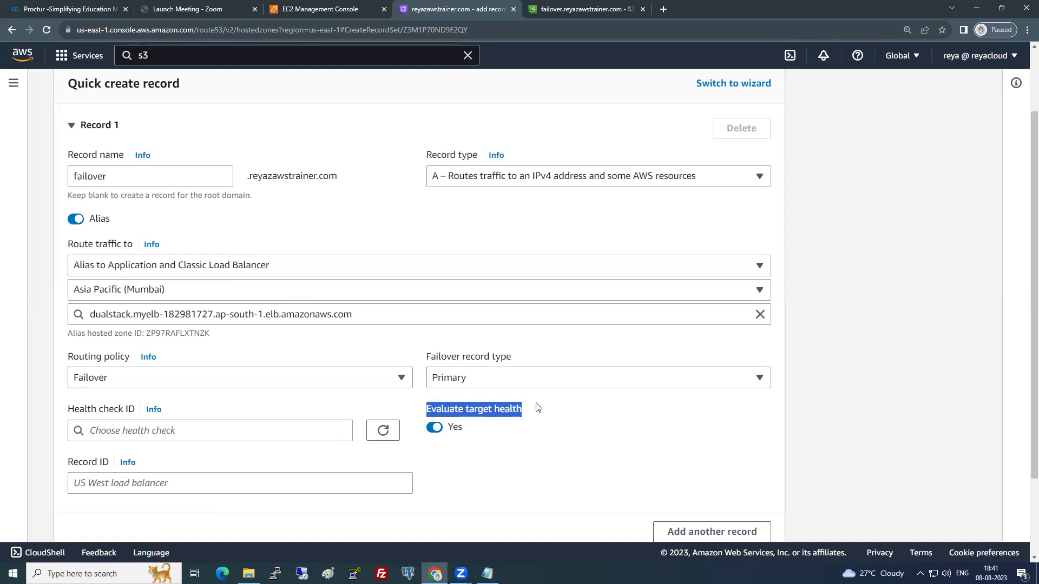
- Set the primary failover record's ID to Mumbai-ELB-Primary
{"action": "left_click", "coordinate": [217, 480]}
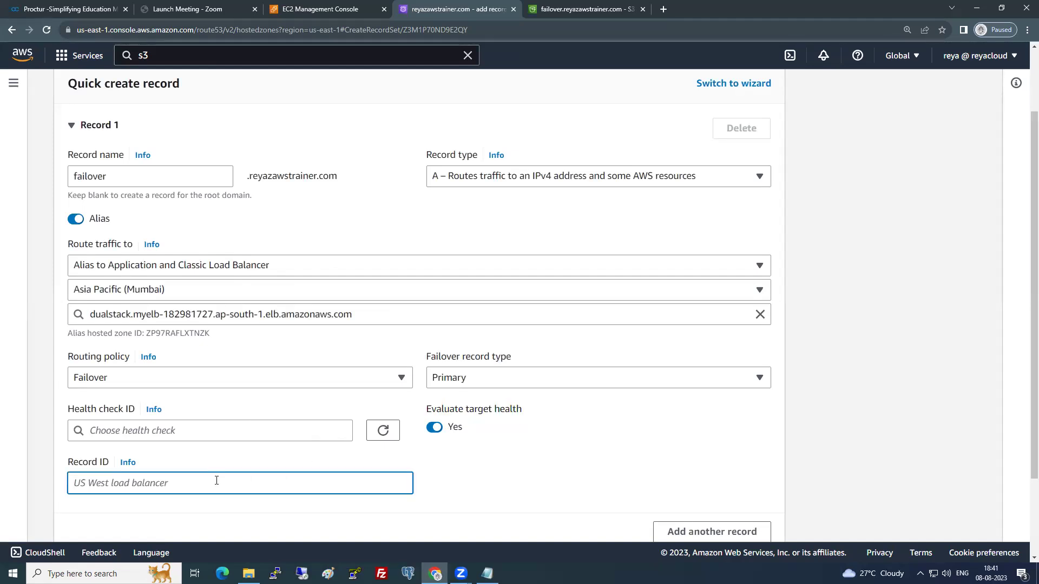
{"action": "type", "text": "Mumbai-ELB-Primary"}
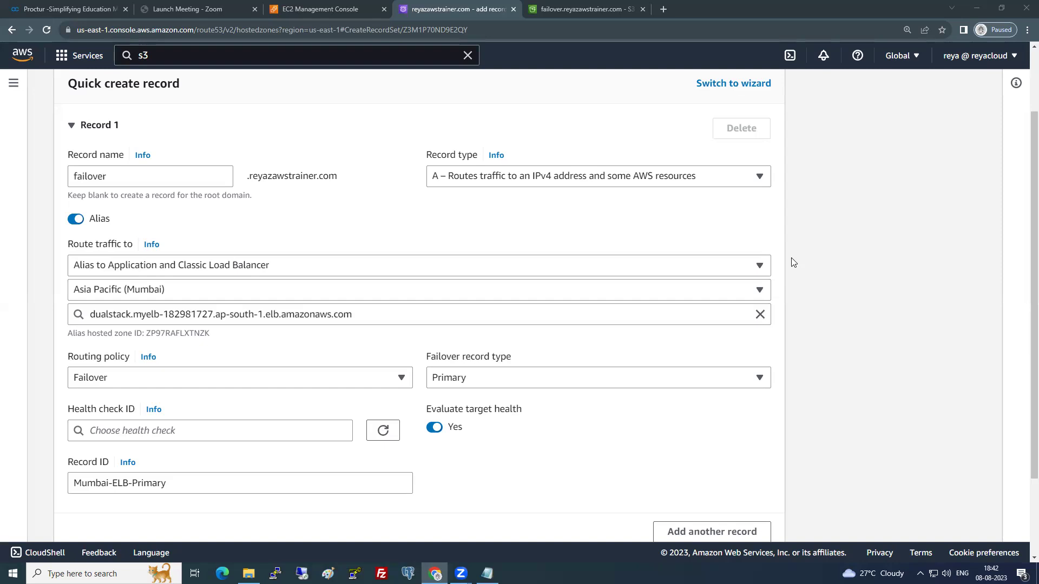
- Add a second record to the quick create form and name its subdomain failover
{"action": "scroll", "coordinate": [677, 368], "scroll_direction": "down", "scroll_amount": 2}
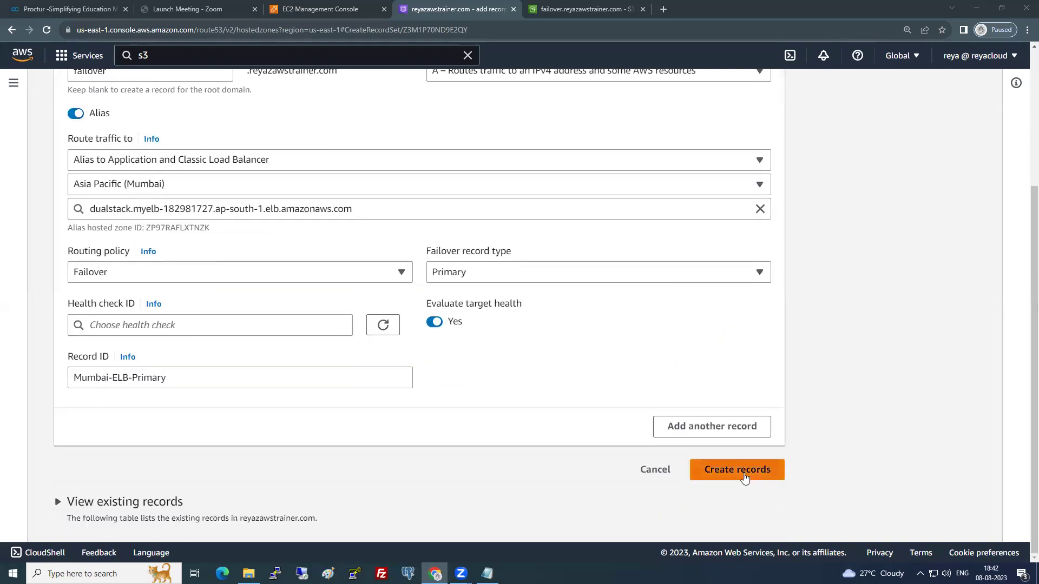
{"action": "left_click", "coordinate": [699, 427]}
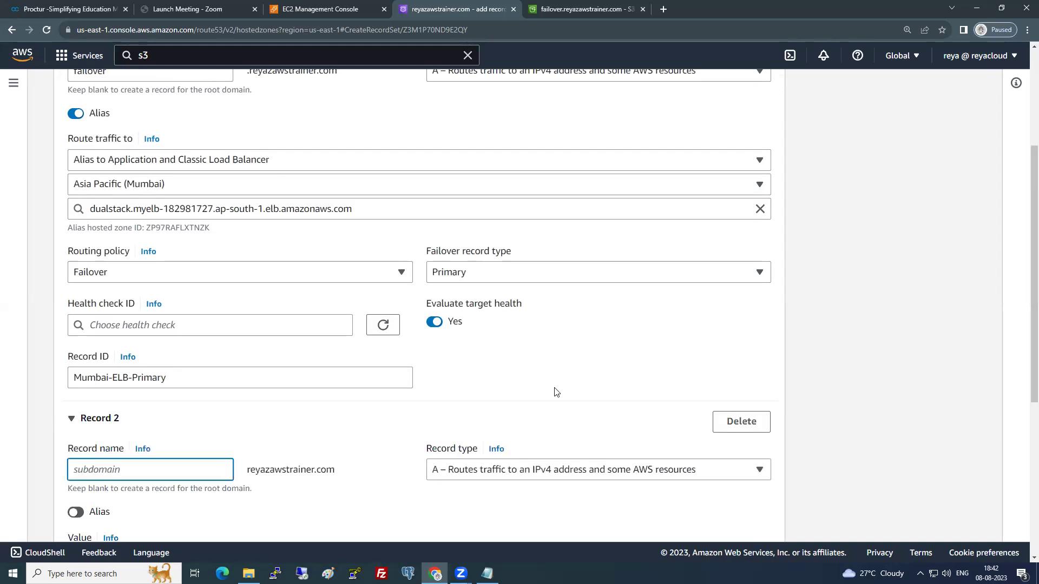
{"action": "scroll", "coordinate": [551, 387], "scroll_direction": "down", "scroll_amount": 4}
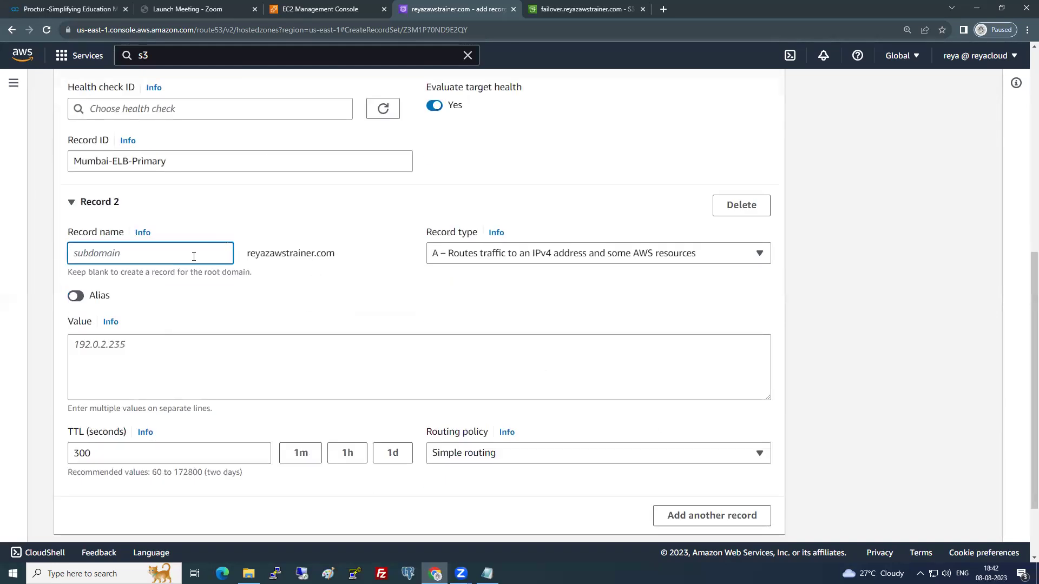
{"action": "type", "text": "failover"}
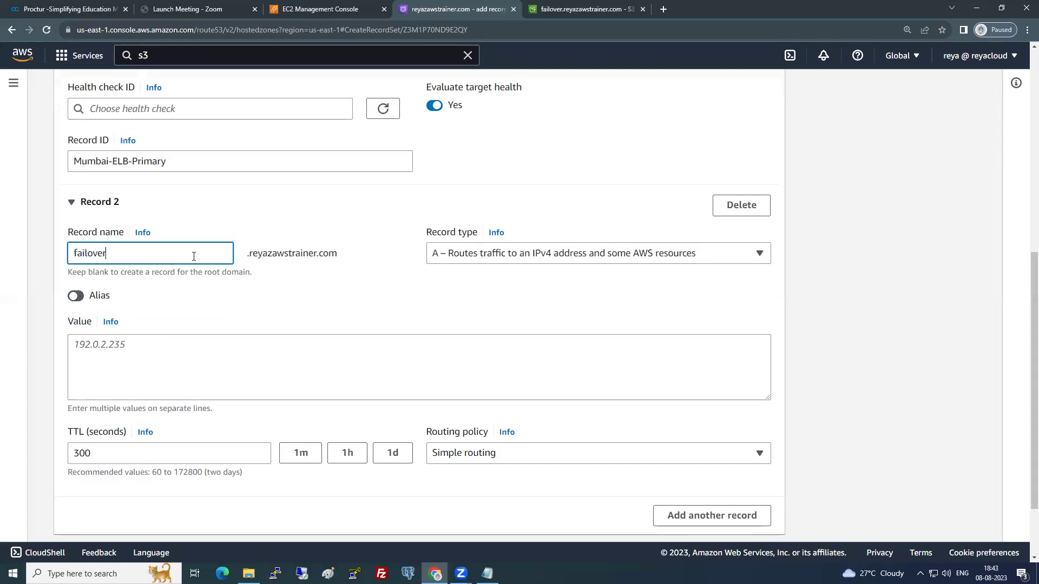
- Make Record 2 an alias to the S3 website endpoint s3-website.ap-south-1.amazonaws.com in Asia Pacific (Mumbai)
{"action": "left_click", "coordinate": [80, 299]}
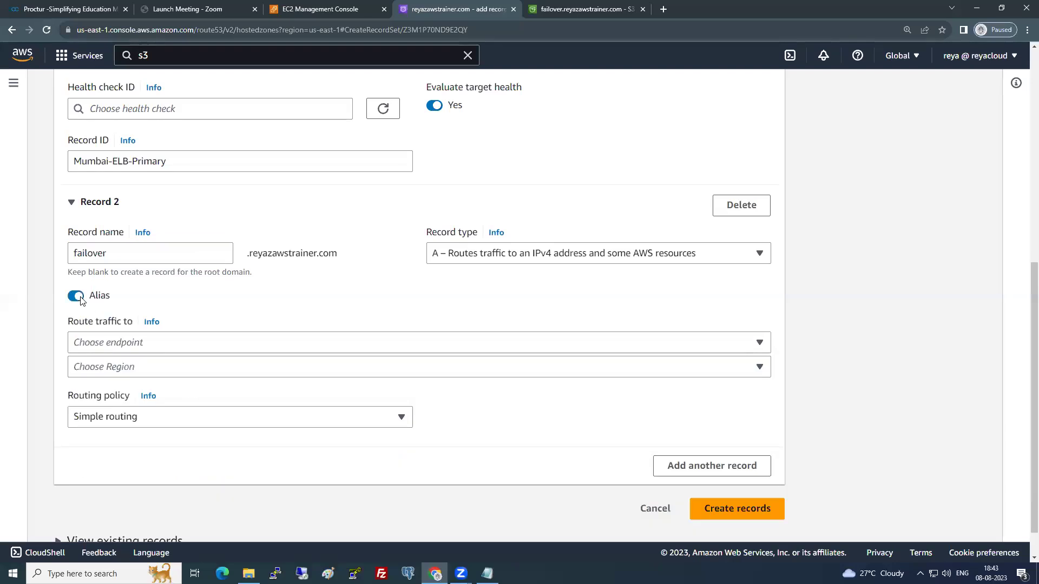
{"action": "left_click", "coordinate": [128, 346]}
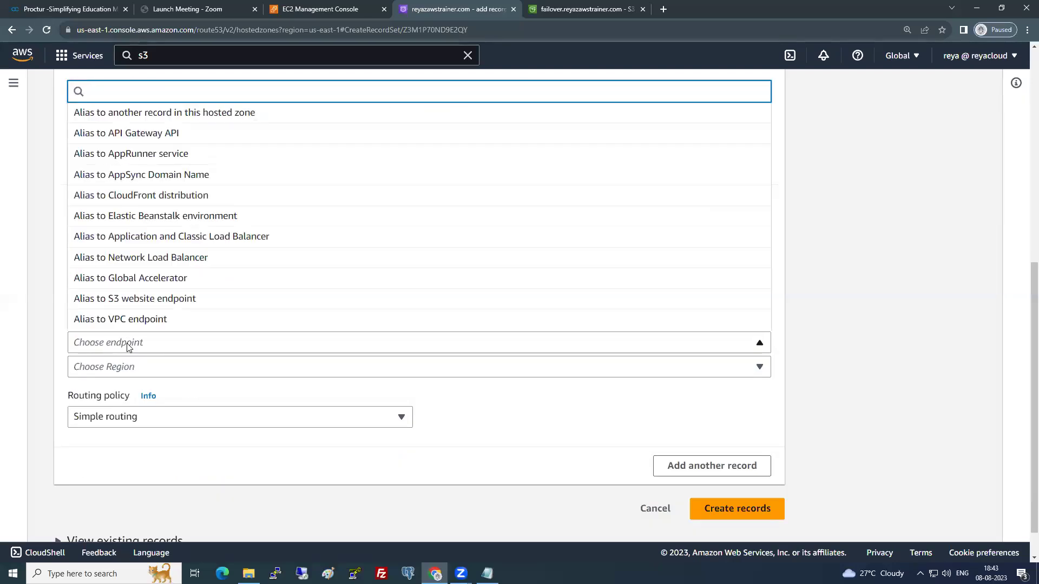
{"action": "left_click", "coordinate": [155, 304]}
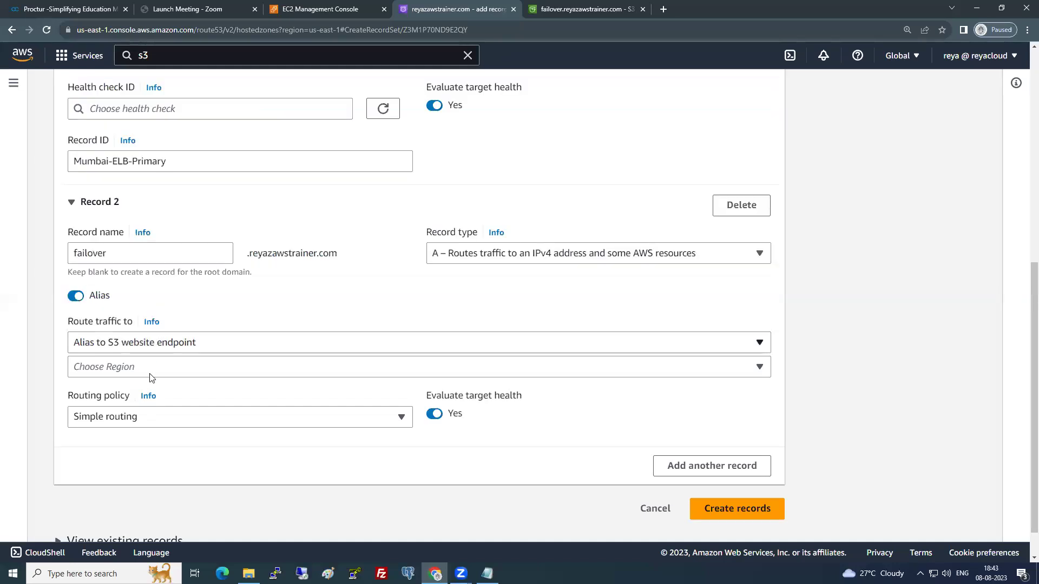
{"action": "left_click", "coordinate": [156, 367]}
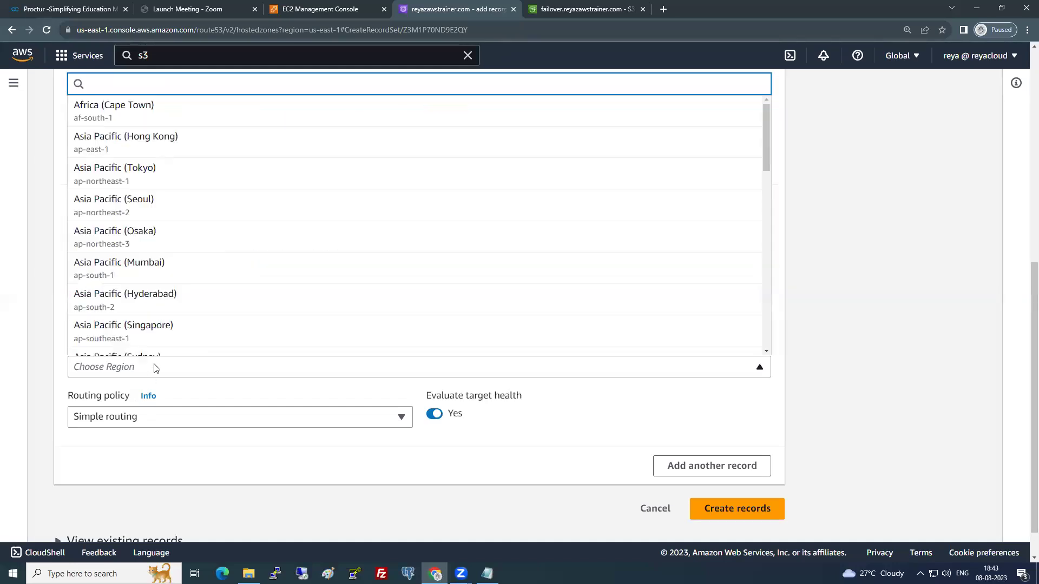
{"action": "left_click", "coordinate": [157, 278]}
{"action": "left_click", "coordinate": [166, 393]}
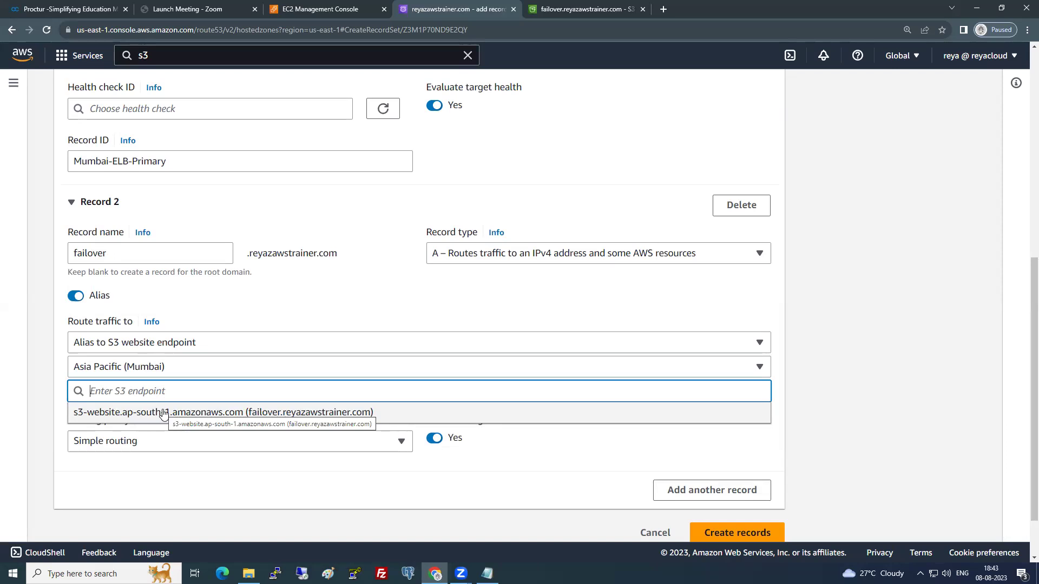
{"action": "left_click", "coordinate": [163, 413]}
- Set Record 2's routing policy to Failover with the failover record type Secondary
{"action": "left_click", "coordinate": [177, 441]}
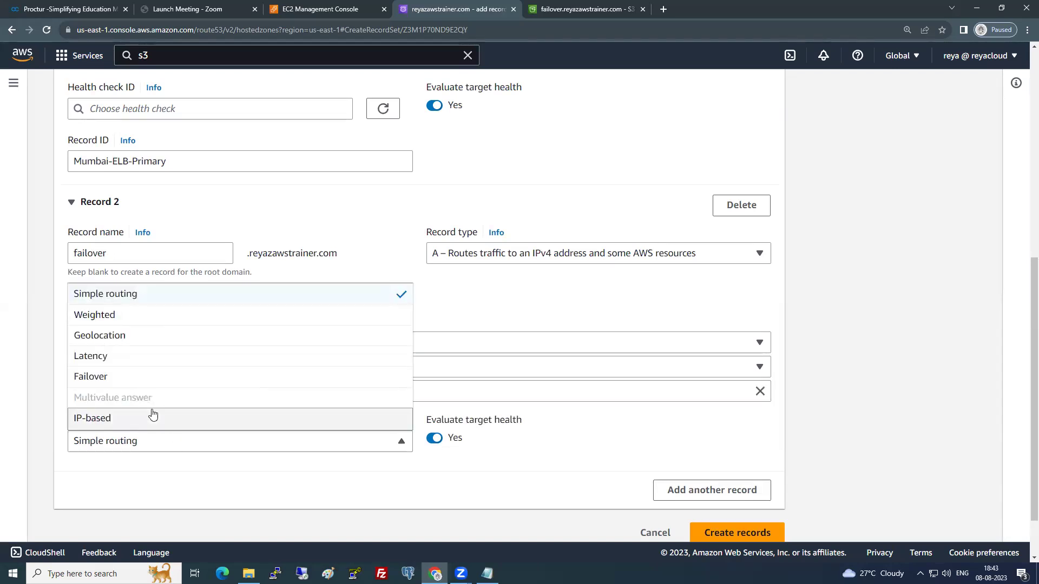
{"action": "left_click", "coordinate": [125, 377]}
{"action": "left_click", "coordinate": [571, 442]}
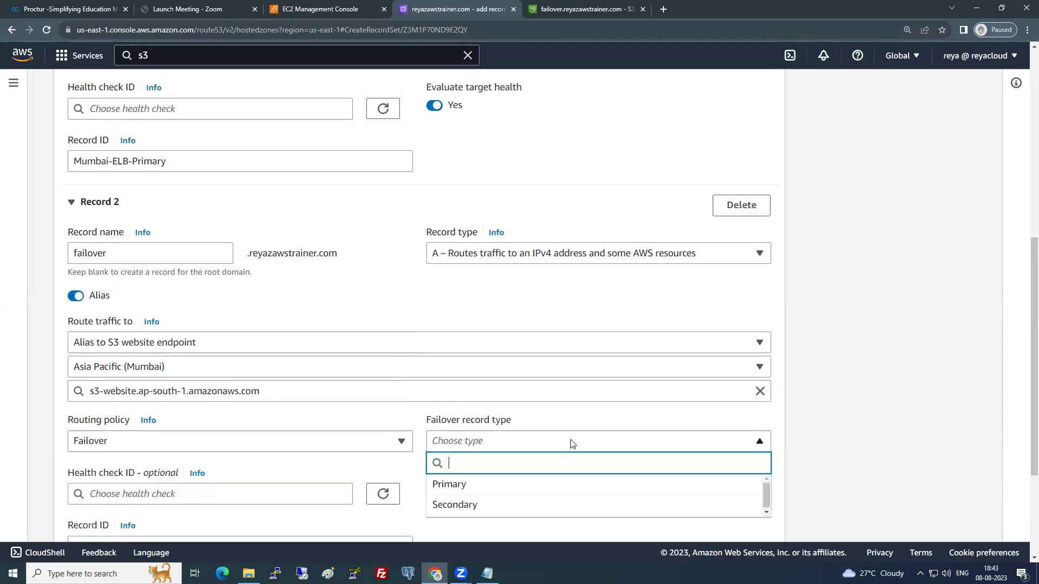
{"action": "left_click", "coordinate": [476, 505]}
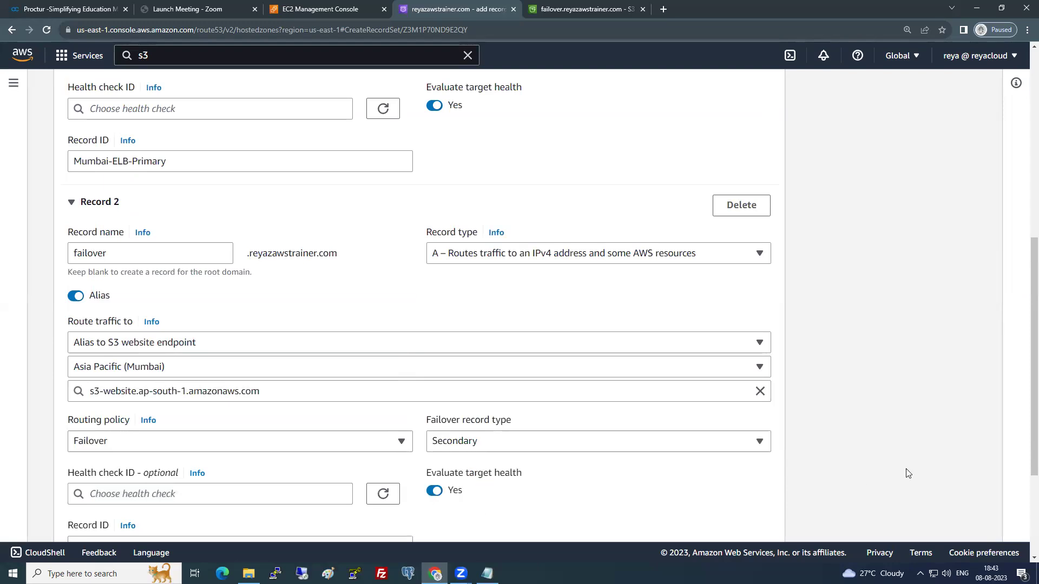
- Give Record 2 the record ID Mumbai-S3-Secondary and create both records
{"action": "scroll", "coordinate": [908, 474], "scroll_direction": "down", "scroll_amount": 3}
{"action": "left_click", "coordinate": [189, 446]}
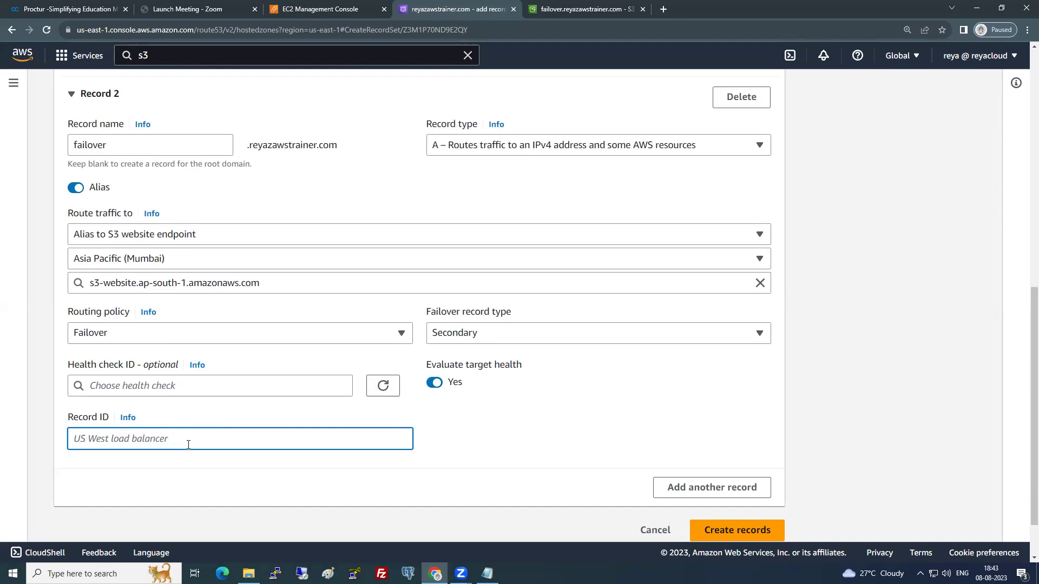
{"action": "type", "text": "Mumbai-S"}
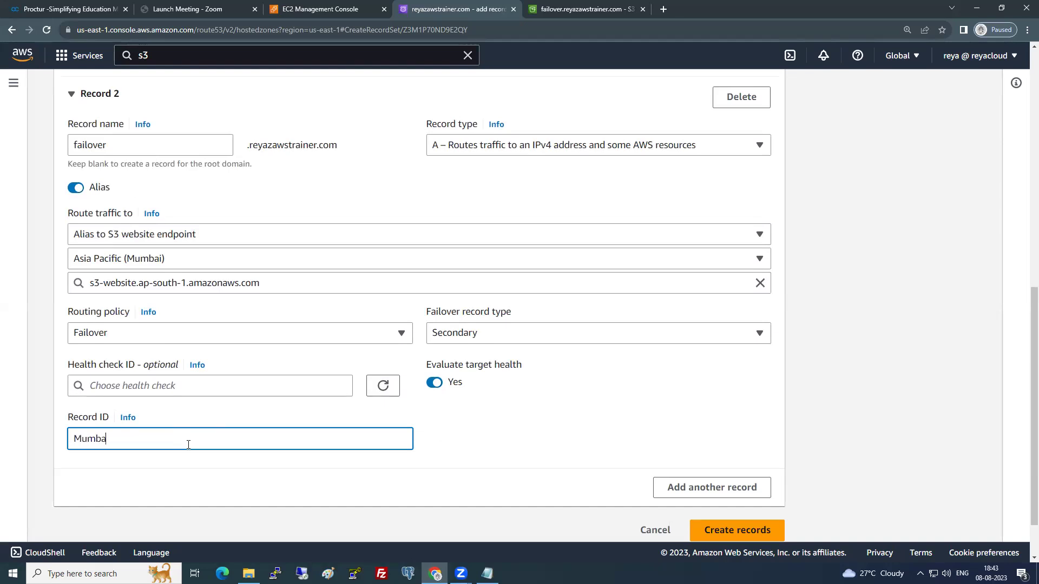
{"action": "type", "text": "2"}
{"action": "key", "text": "BackSpace"}
{"action": "type", "text": "3-Secondary"}
{"action": "scroll", "coordinate": [631, 440], "scroll_direction": "down", "scroll_amount": 1}
{"action": "left_click", "coordinate": [744, 477]}
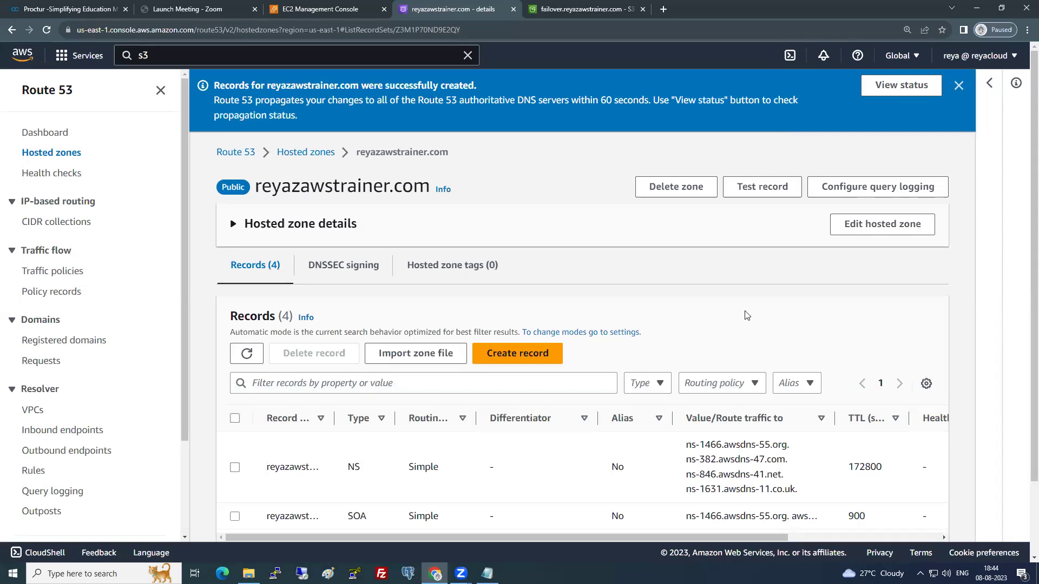
- Check and refresh the propagation status of the record change, and return to the reyazawstrainer.com hosted zone
{"action": "left_click", "coordinate": [889, 87]}
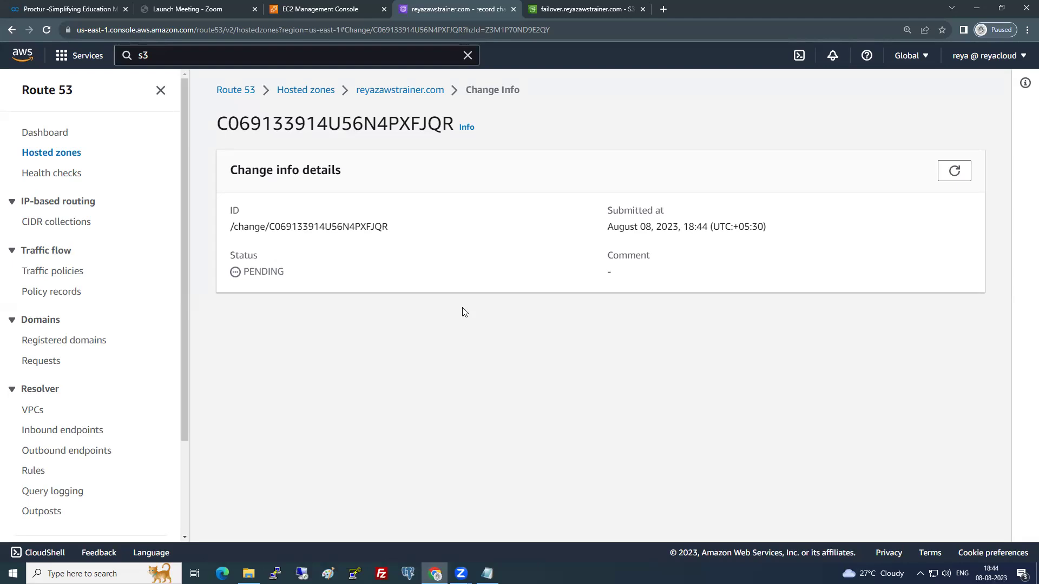
{"action": "left_click", "coordinate": [942, 177]}
{"action": "left_click", "coordinate": [962, 171]}
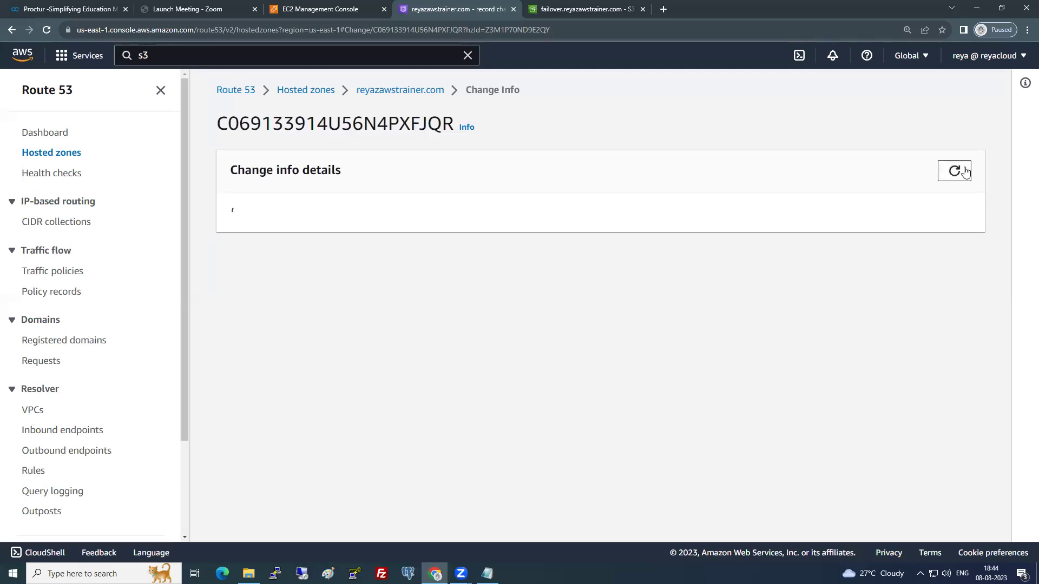
{"action": "left_click", "coordinate": [413, 91]}
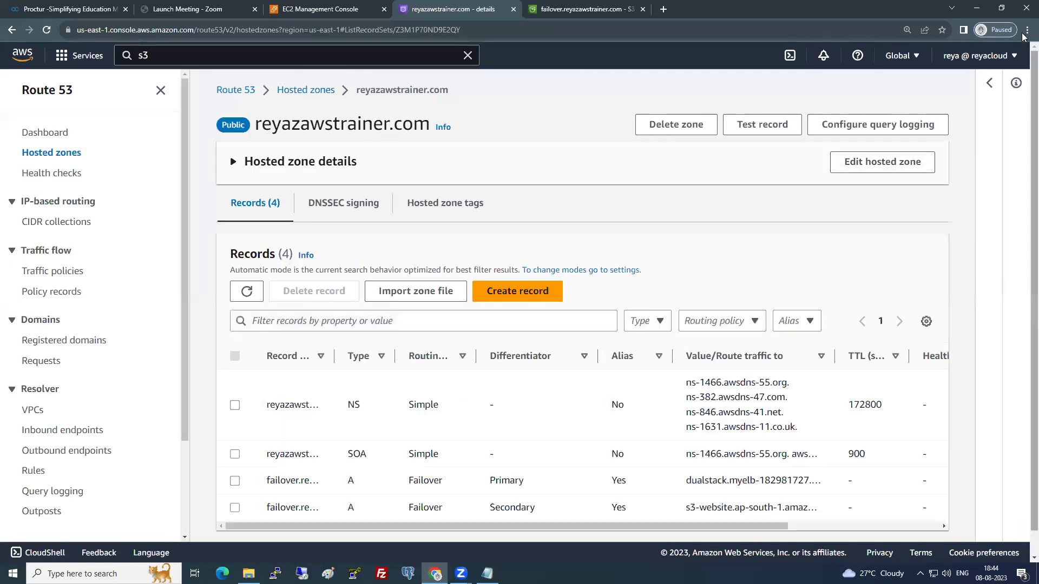
- Open failover.reyazawstrainer.com in a new incognito window to test the primary site
{"action": "left_click", "coordinate": [1027, 30]}
{"action": "left_click", "coordinate": [999, 73]}
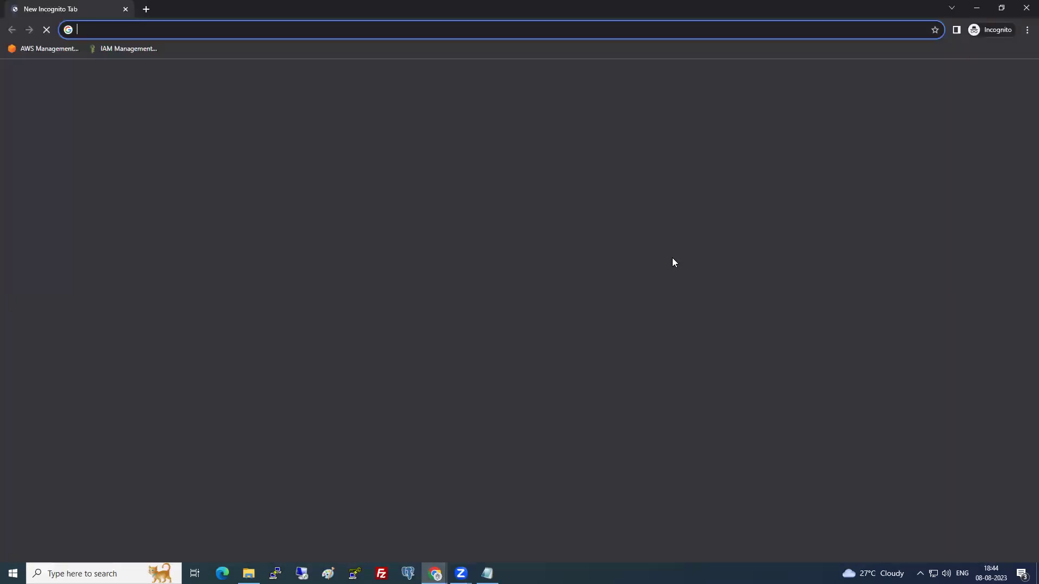
{"action": "type", "text": "failover.reyazawstrainer.com"}
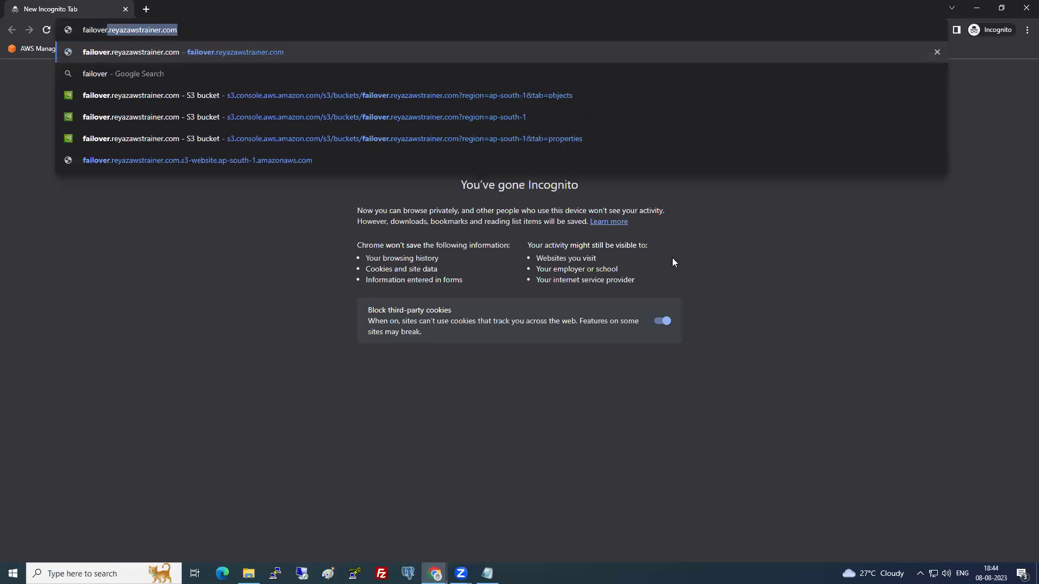
{"action": "key", "text": "Return"}
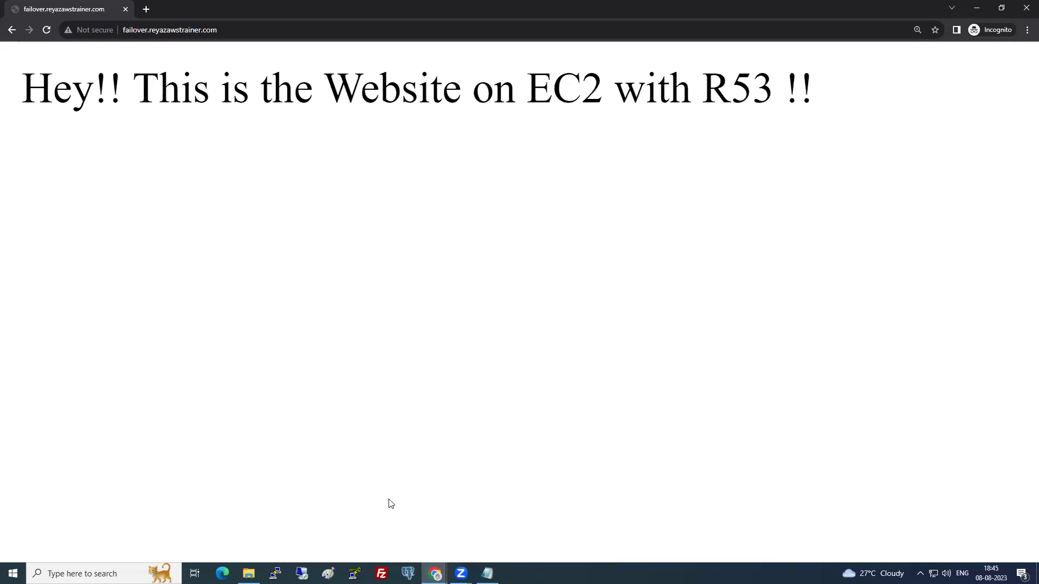
- Switch back to the EC2 console and open the list of instances
{"action": "key", "text": "alt+Tab"}
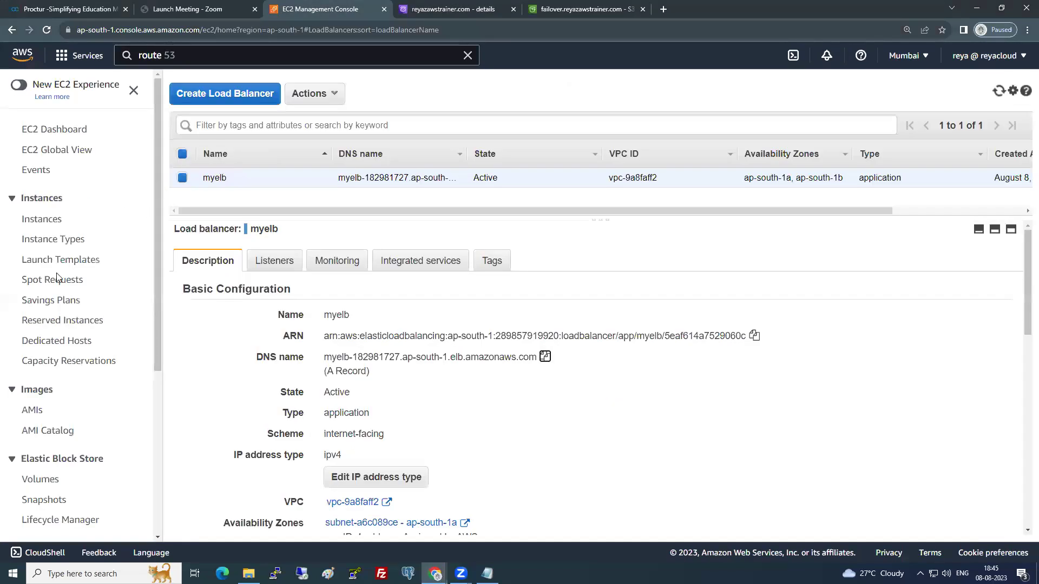
{"action": "scroll", "coordinate": [34, 325], "scroll_direction": "down", "scroll_amount": 3}
{"action": "scroll", "coordinate": [63, 275], "scroll_direction": "up", "scroll_amount": 2}
{"action": "scroll", "coordinate": [63, 274], "scroll_direction": "down", "scroll_amount": 3}
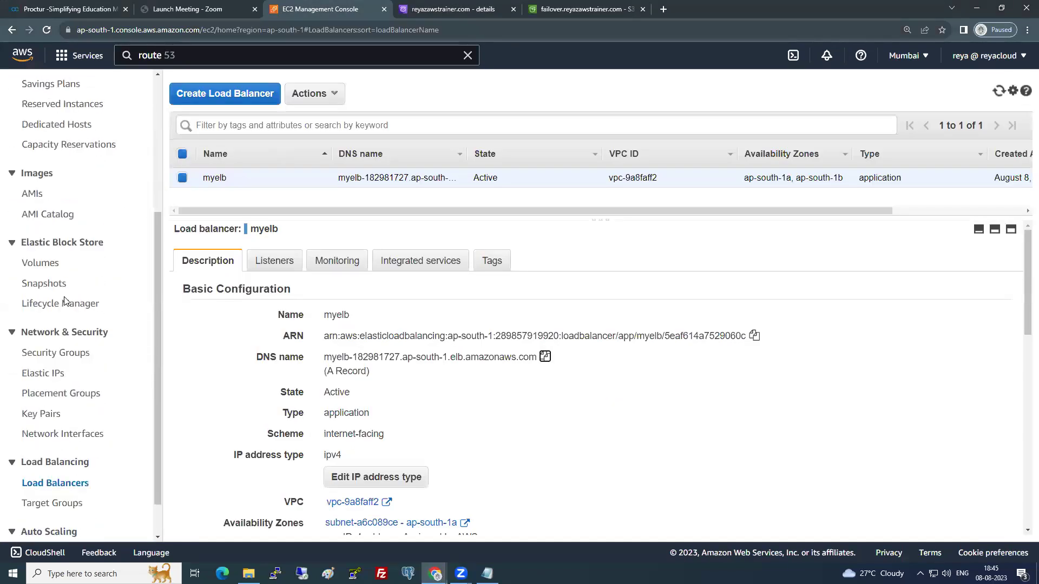
{"action": "scroll", "coordinate": [62, 274], "scroll_direction": "up", "scroll_amount": 5}
{"action": "left_click", "coordinate": [42, 218]}
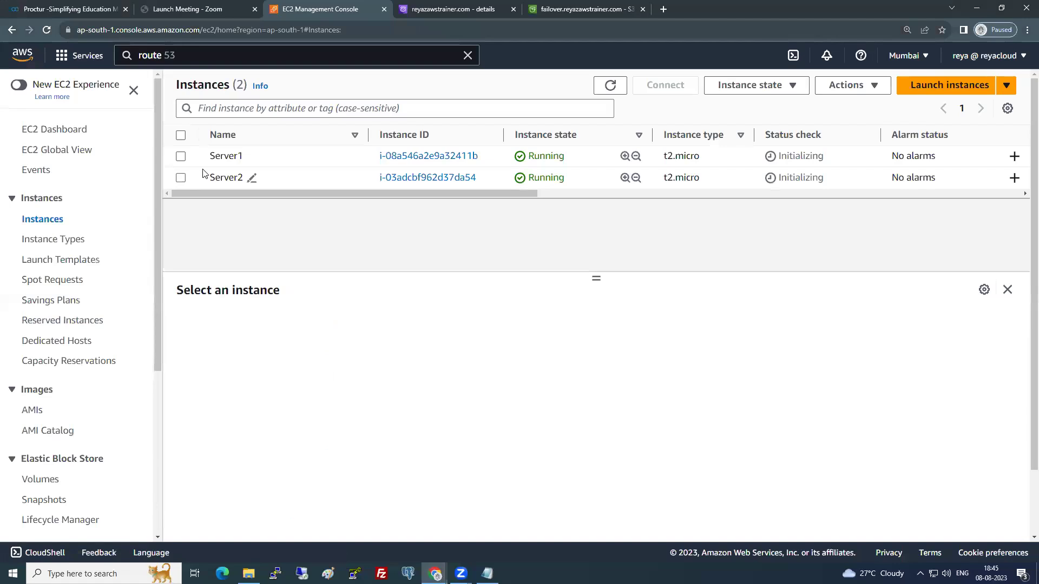
- Stop both EC2 instances, Server1 and Server2
{"action": "left_click", "coordinate": [180, 157]}
{"action": "left_click", "coordinate": [181, 178]}
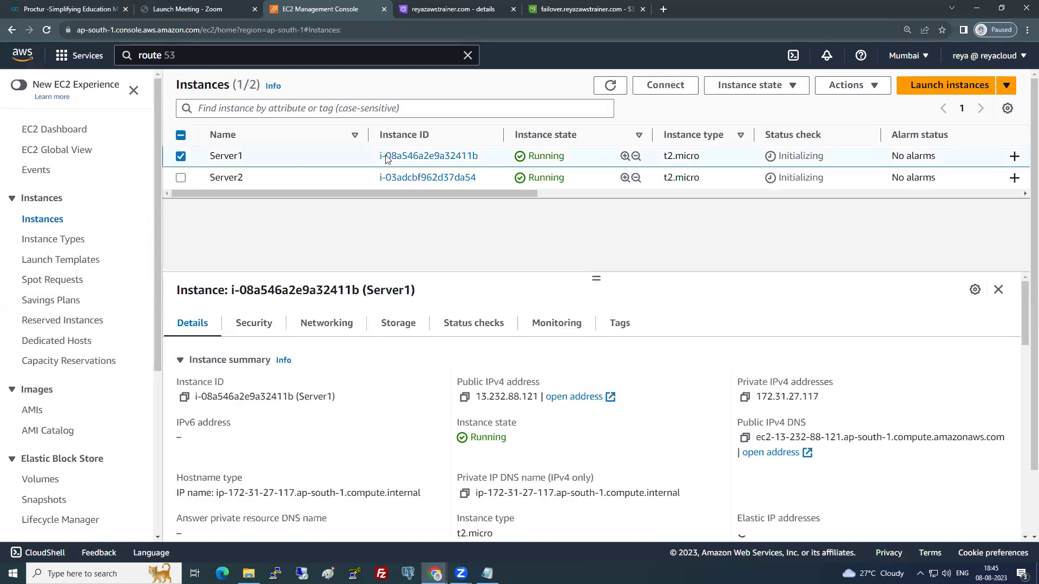
{"action": "left_click", "coordinate": [791, 91]}
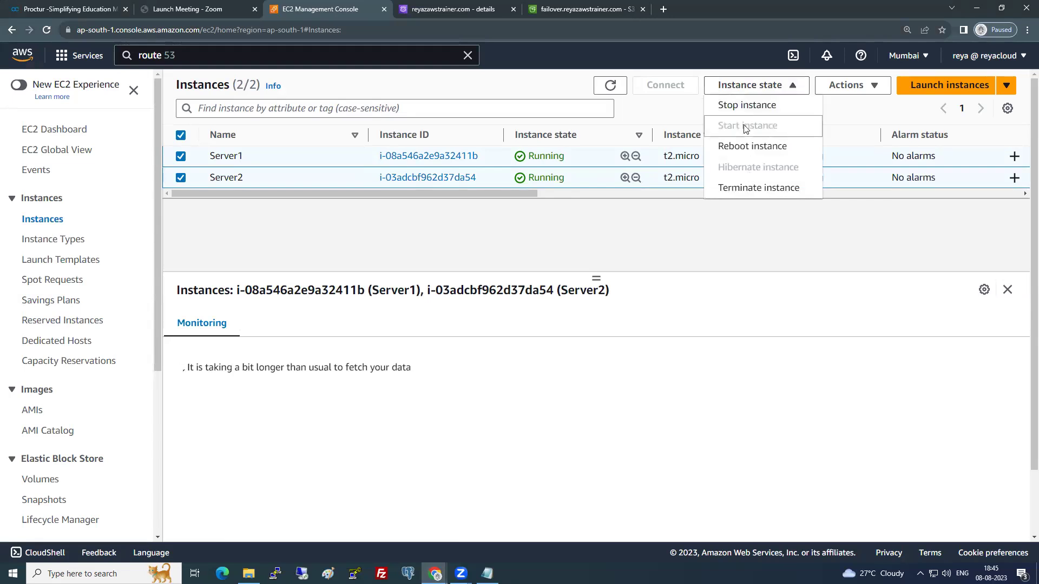
{"action": "left_click", "coordinate": [740, 105]}
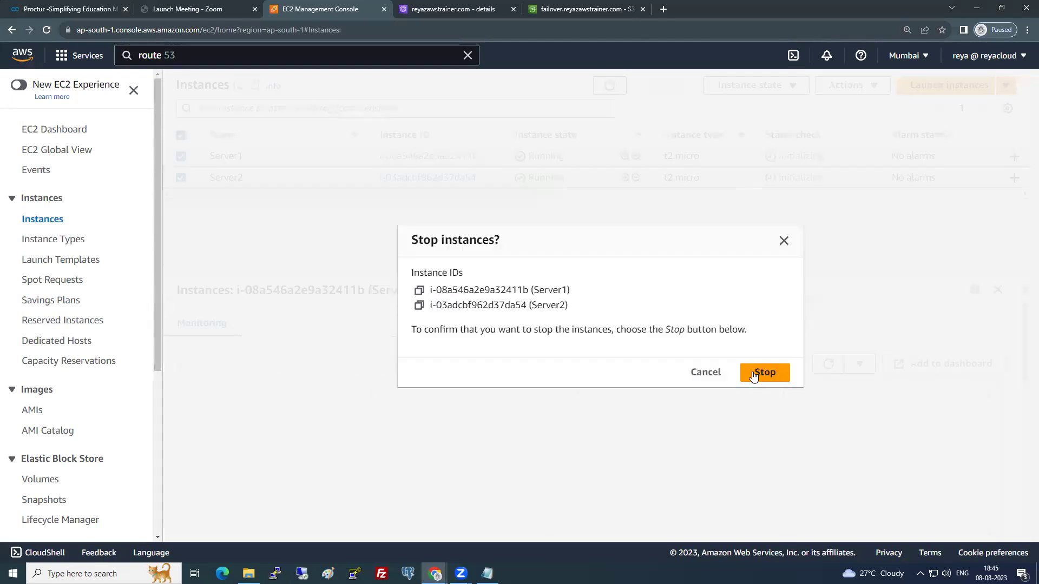
{"action": "left_click", "coordinate": [753, 375]}
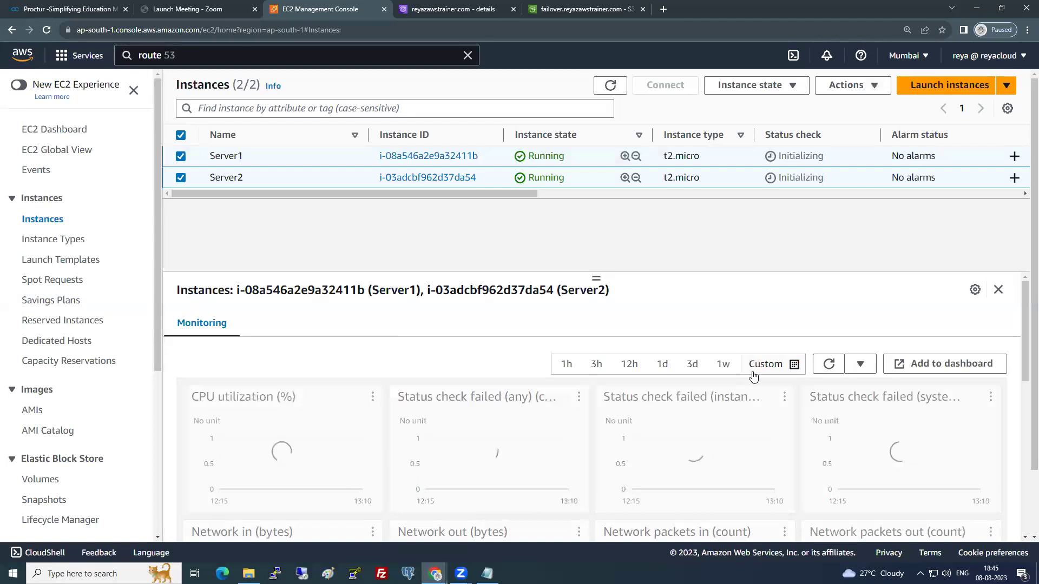
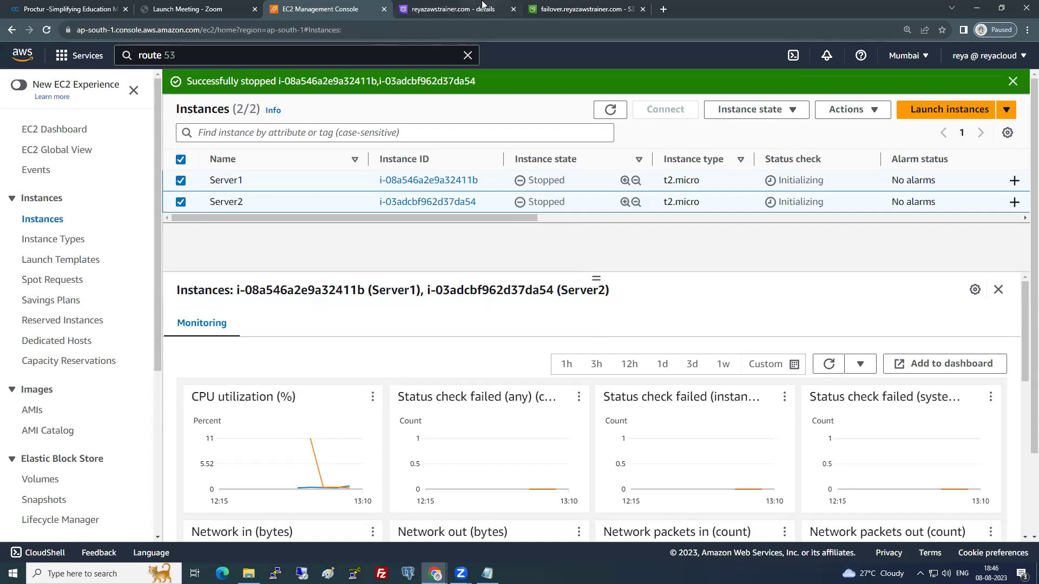
- Review the primary and secondary failover records in the reyazawstrainer.com hosted zone
{"action": "left_click", "coordinate": [583, 9]}
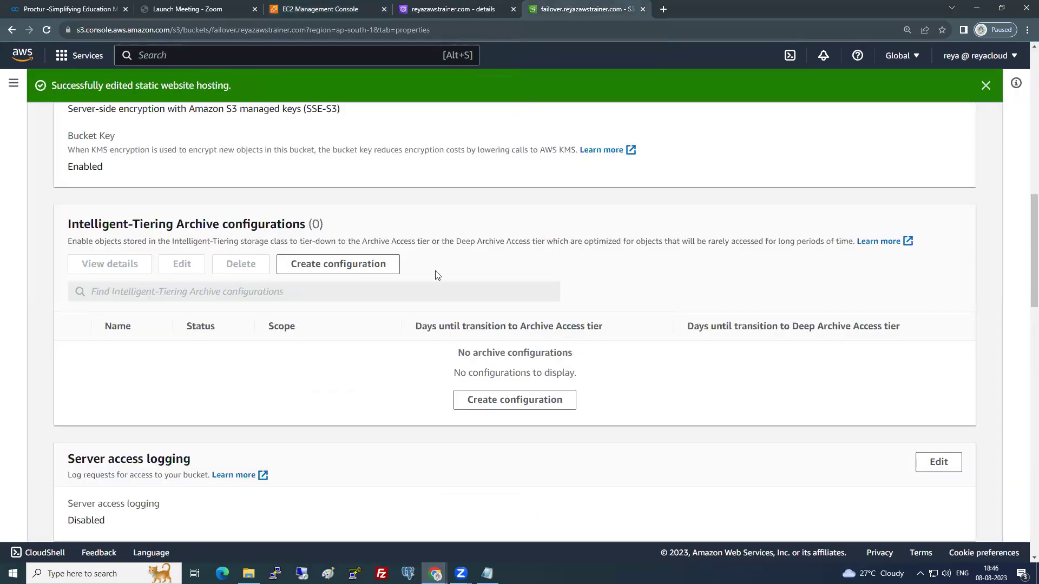
{"action": "left_click", "coordinate": [446, 8]}
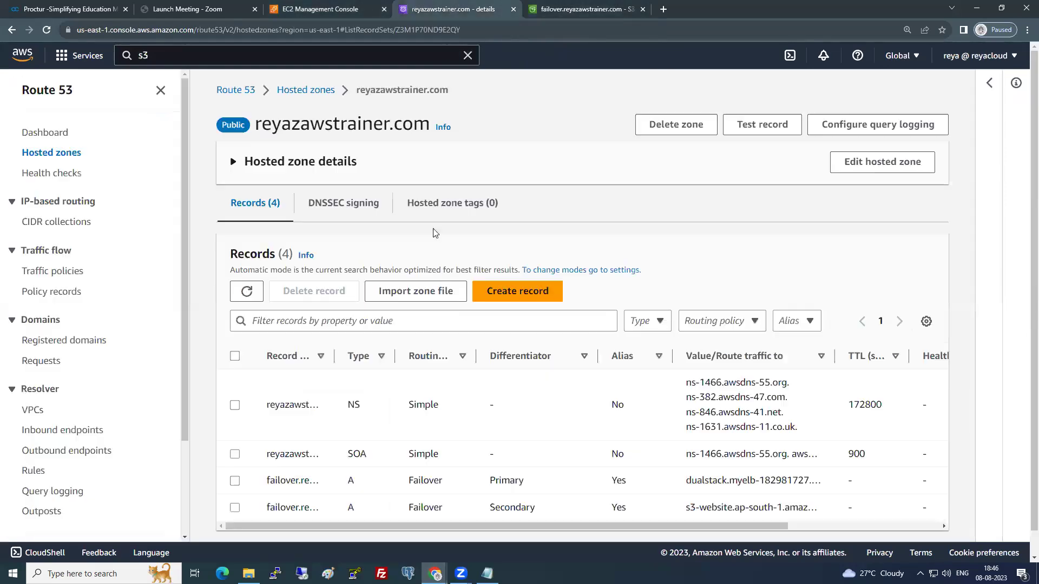
{"action": "scroll", "coordinate": [444, 441], "scroll_direction": "down", "scroll_amount": 1}
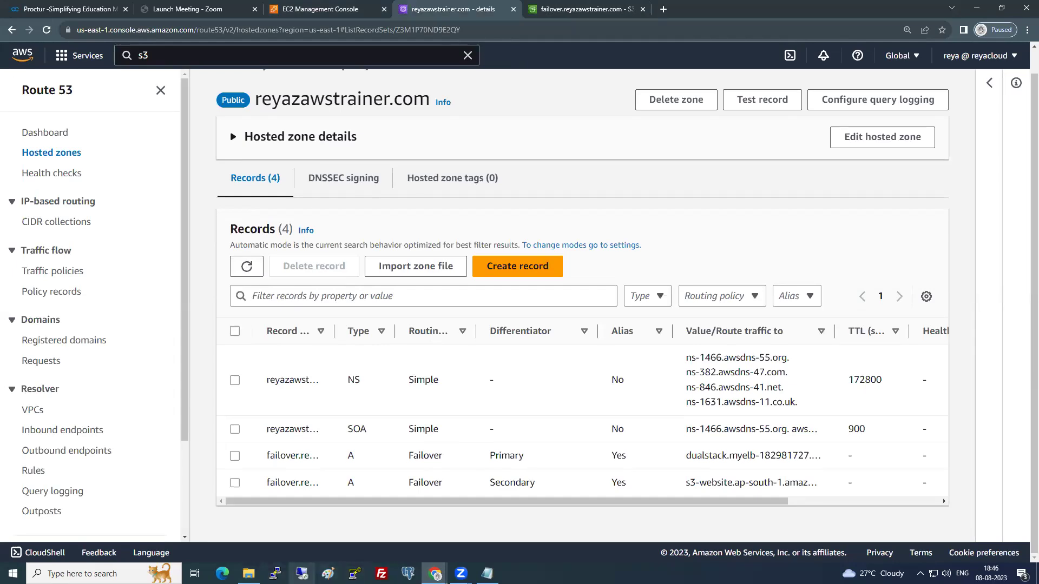
- Return to the incognito window and reload failover.reyazawstrainer.com to test the failover
{"action": "left_click", "coordinate": [435, 573]}
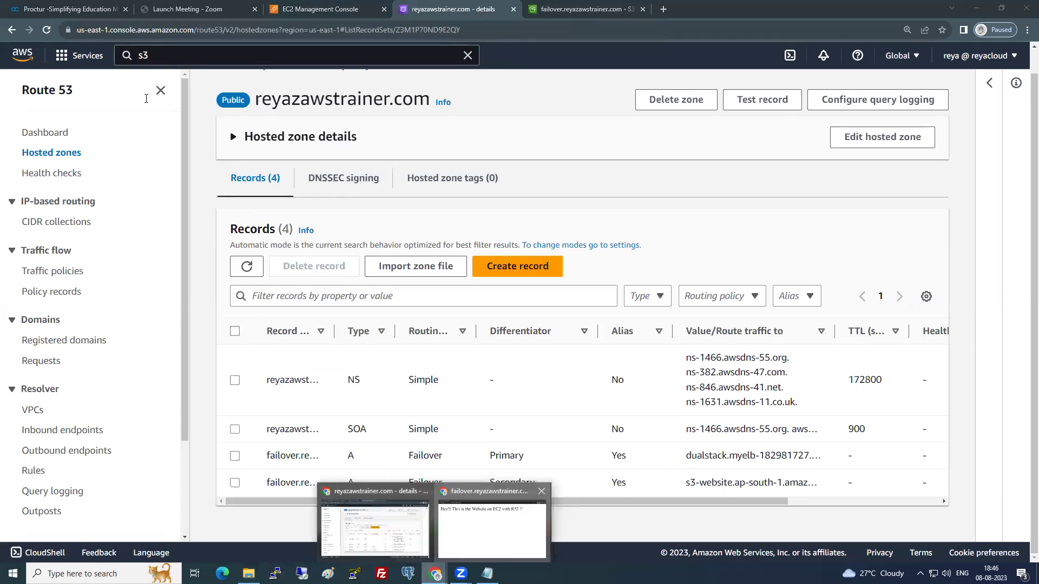
{"action": "key", "text": "alt+Tab"}
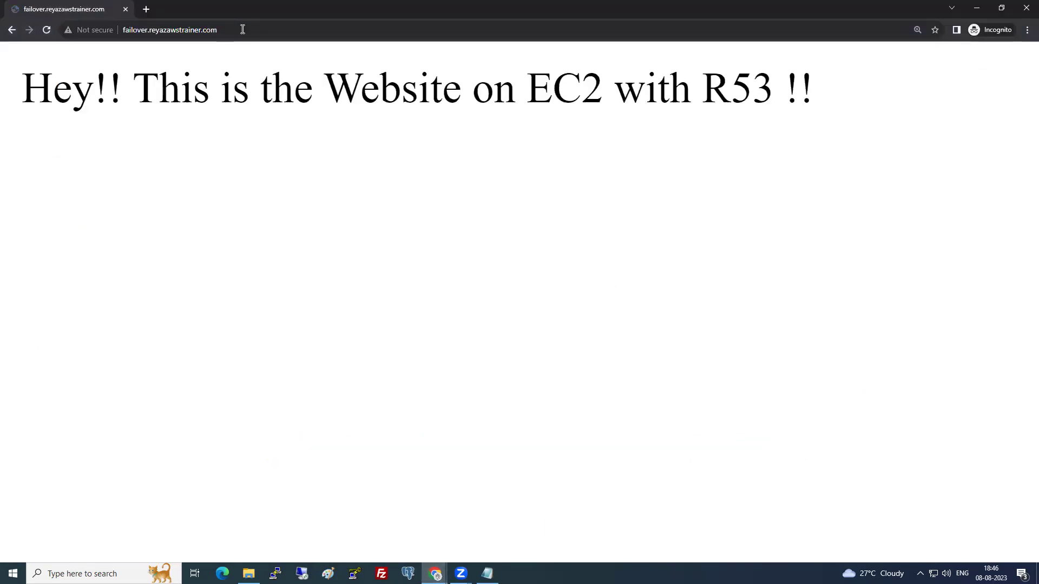
{"action": "left_click", "coordinate": [46, 30]}
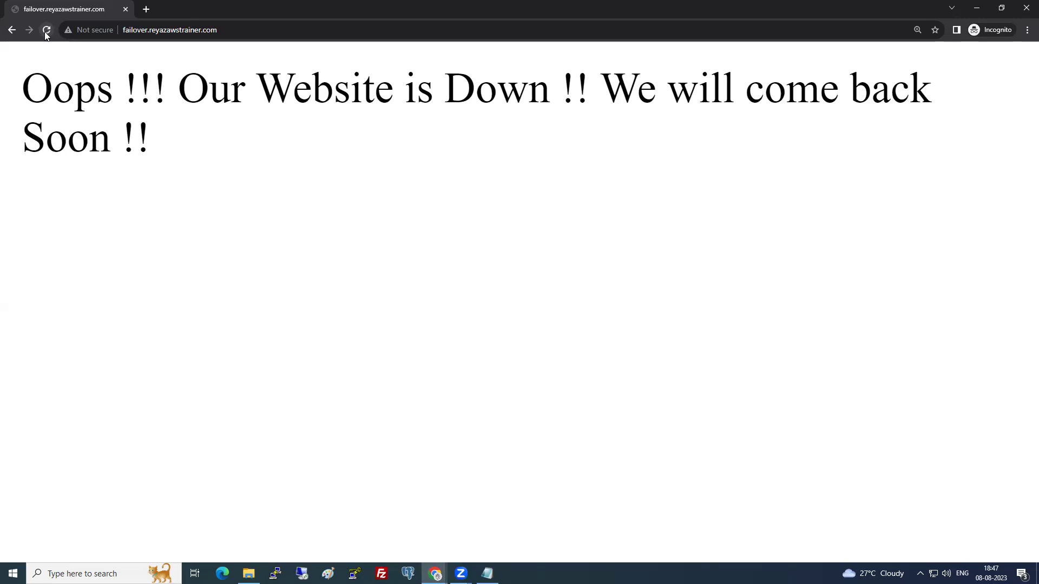
- Examine the fallback message on the failover page in the incognito window and close that window
{"action": "left_click_drag", "start_coordinate": [187, 153], "coordinate": [29, 88]}
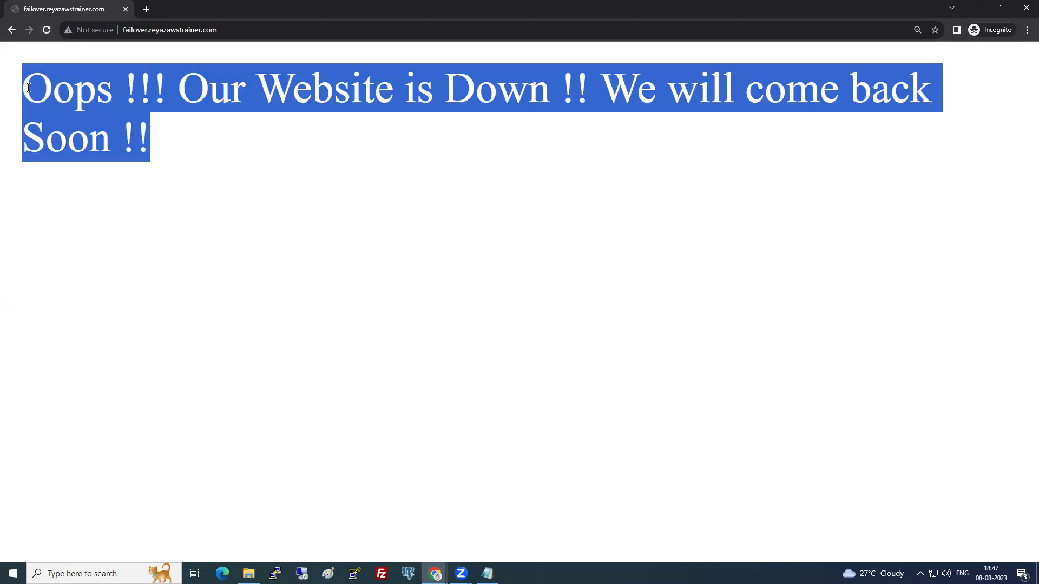
{"action": "double_click", "coordinate": [65, 111]}
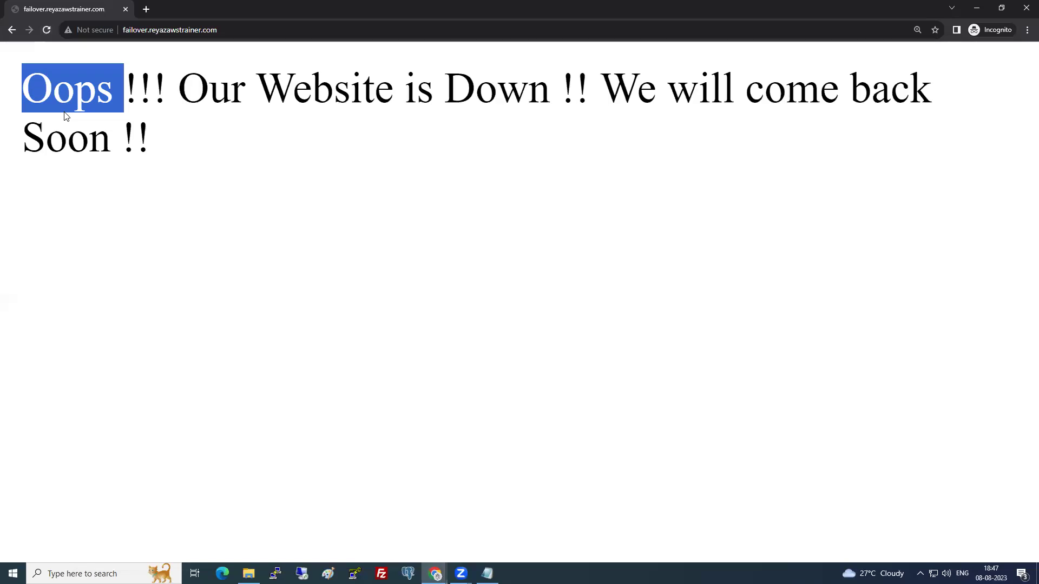
{"action": "left_click", "coordinate": [86, 152]}
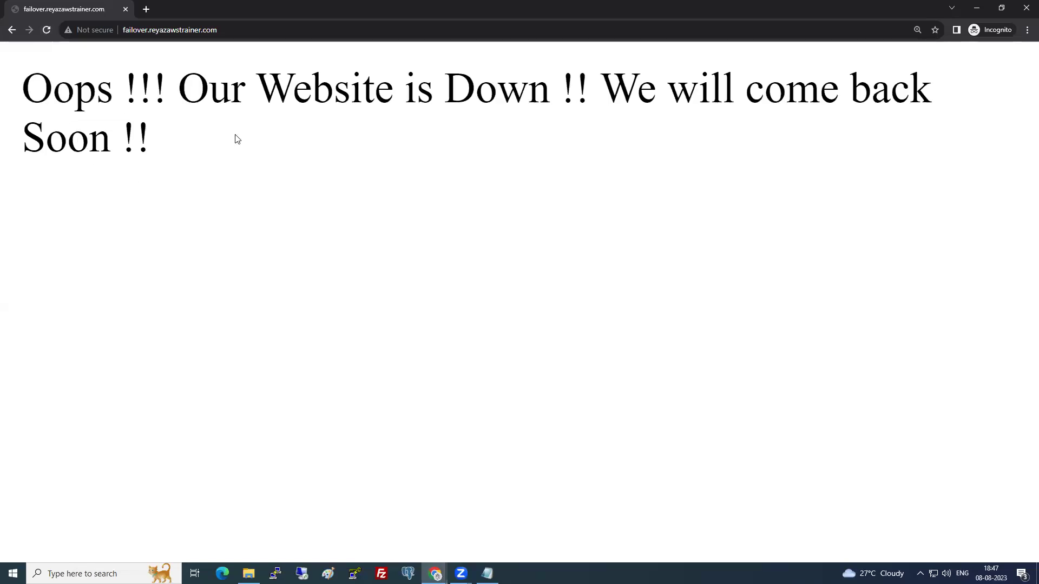
{"action": "left_click", "coordinate": [125, 11]}
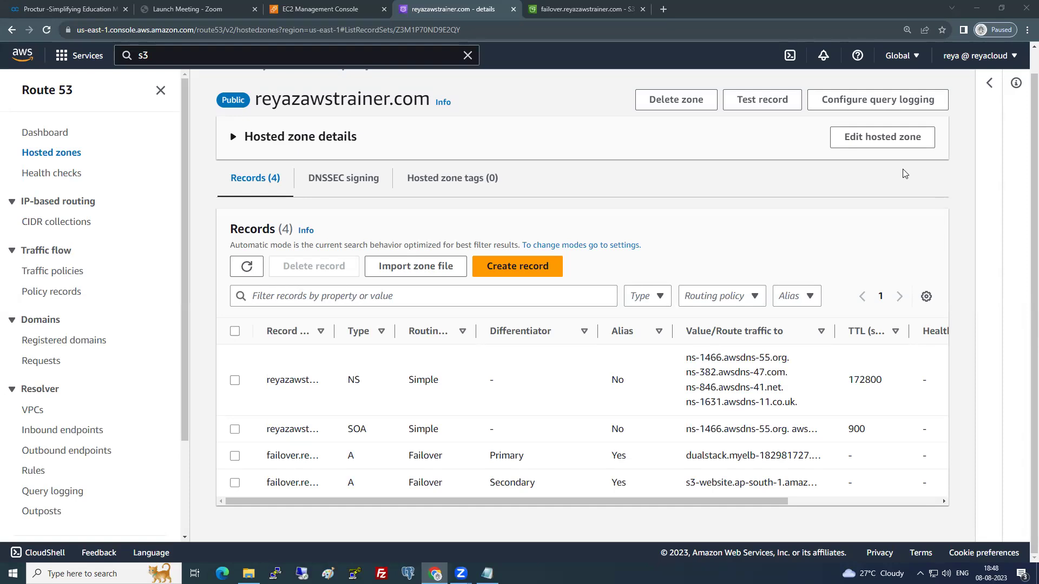
- Return to the EC2 console and terminate both instances, Server1 and Server2
{"action": "left_click", "coordinate": [322, 5]}
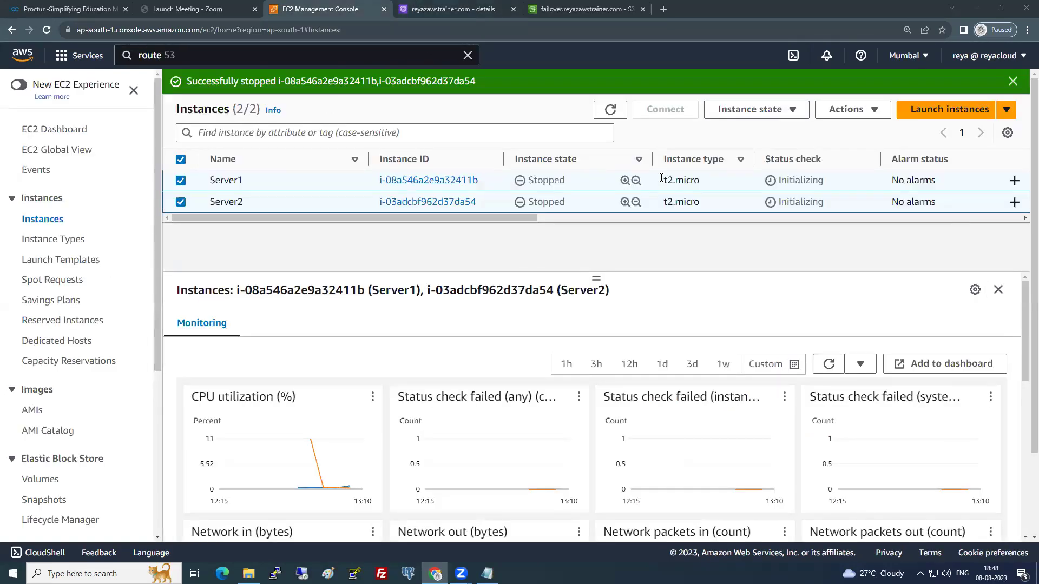
{"action": "left_click", "coordinate": [775, 114]}
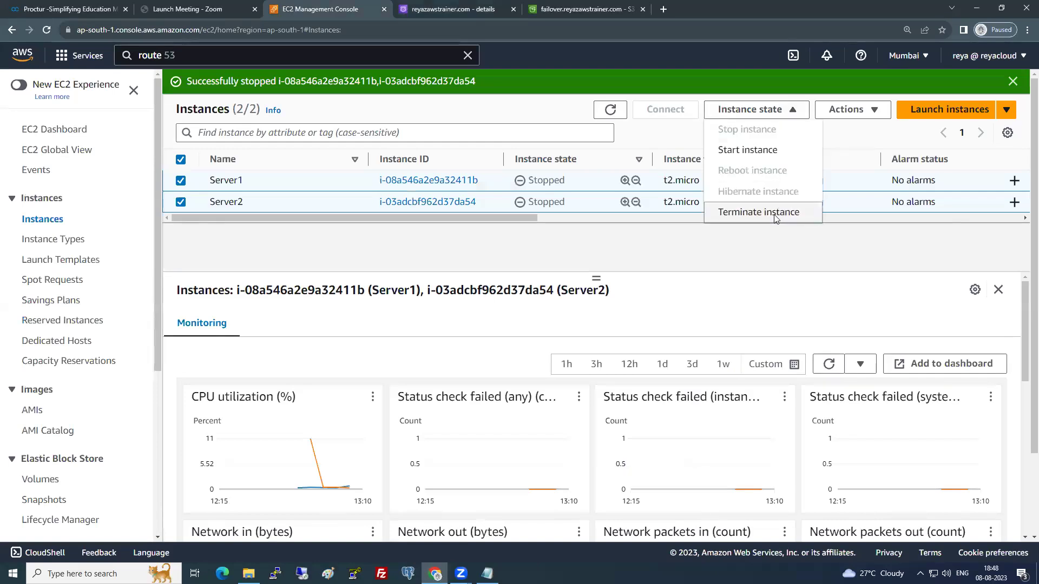
{"action": "left_click", "coordinate": [765, 212]}
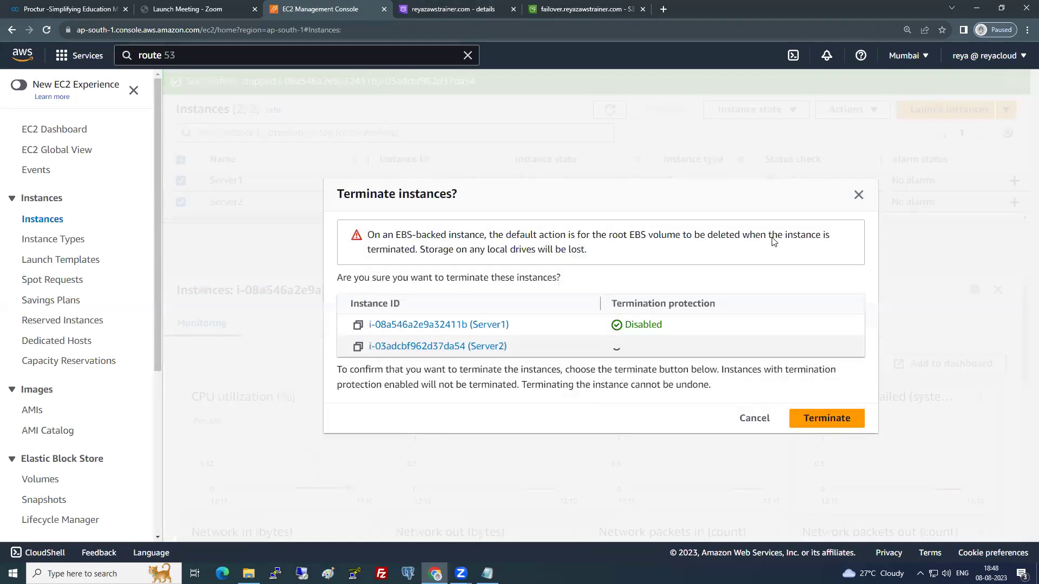
{"action": "left_click", "coordinate": [852, 420]}
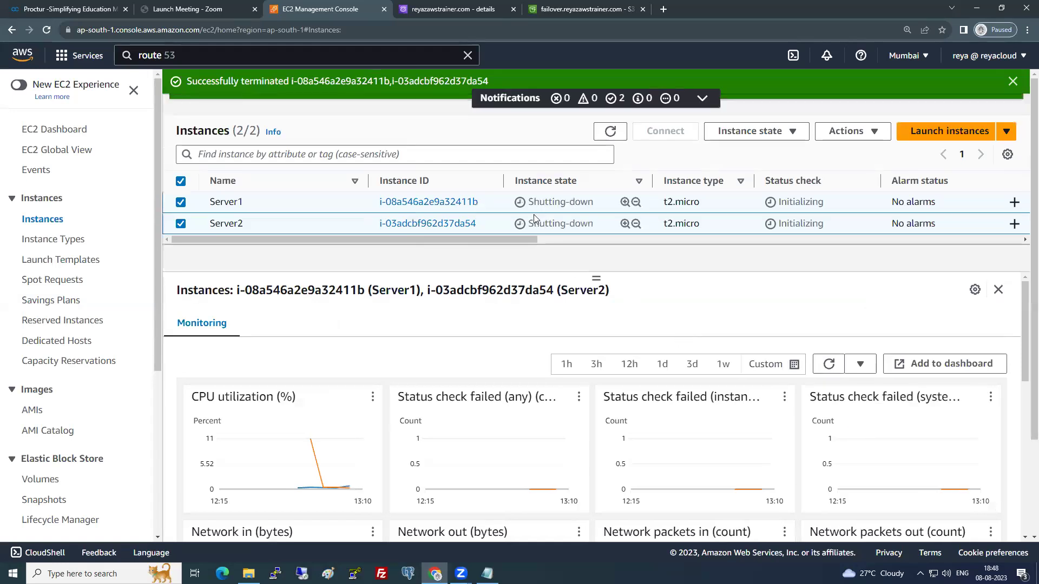
- In the reyazawstrainer.com hosted zone, select the NS and SOA records to check whether deletion is available, and clear the selection
{"action": "left_click", "coordinate": [454, 17]}
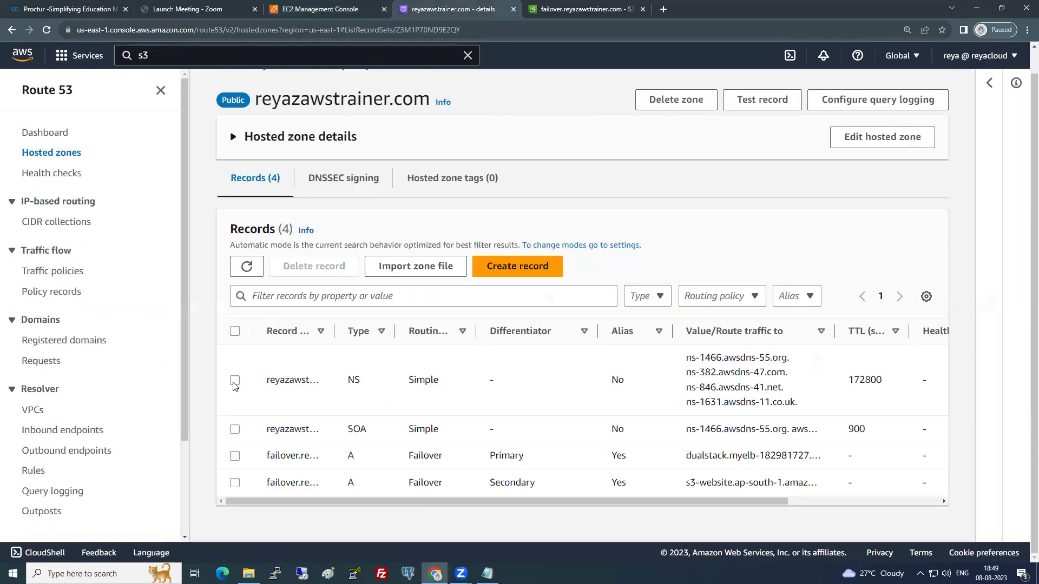
{"action": "left_click", "coordinate": [234, 441]}
{"action": "left_click", "coordinate": [235, 496]}
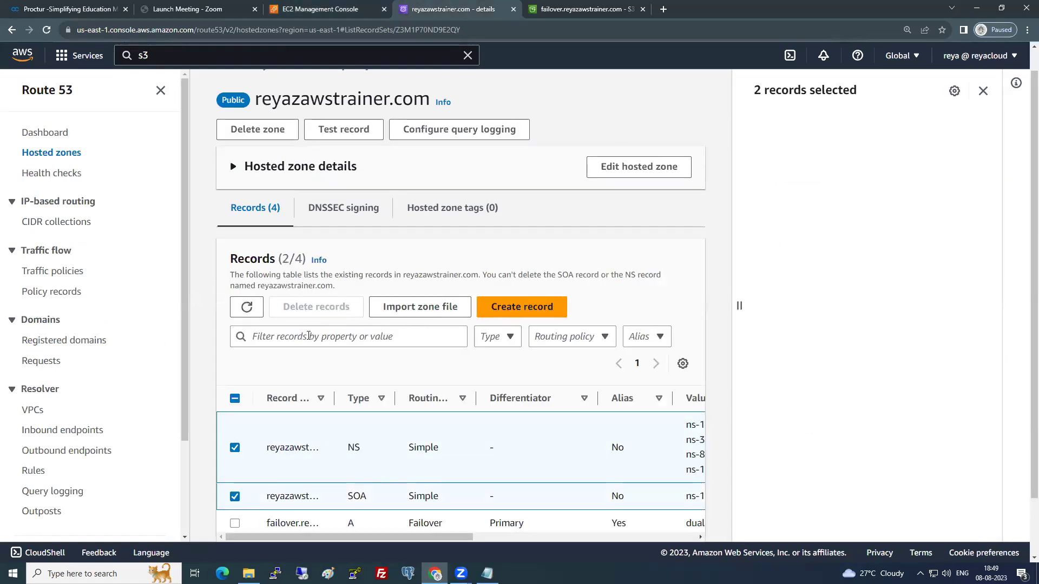
{"action": "scroll", "coordinate": [395, 447], "scroll_direction": "down", "scroll_amount": 1}
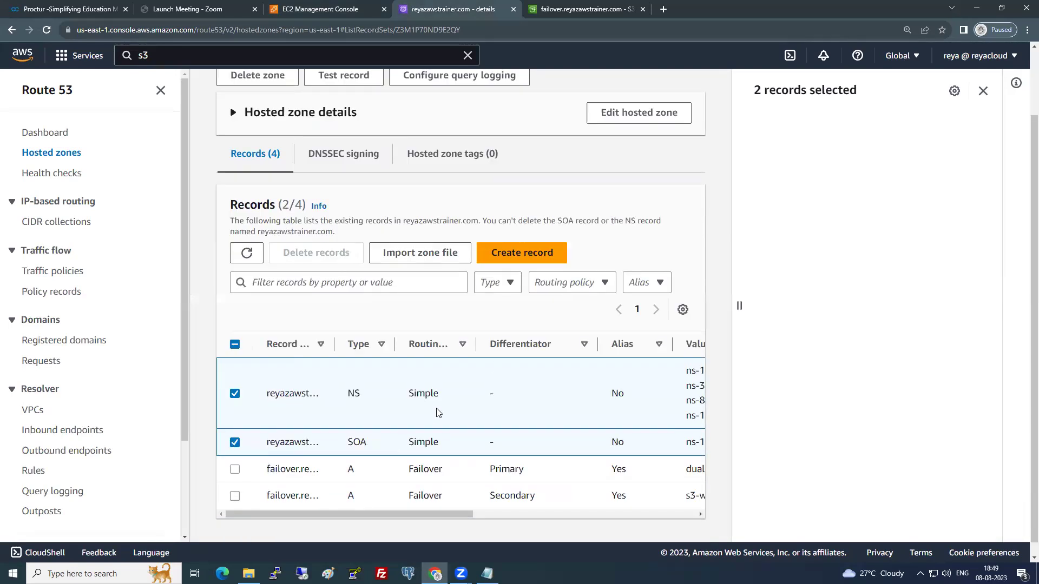
{"action": "left_click", "coordinate": [982, 91]}
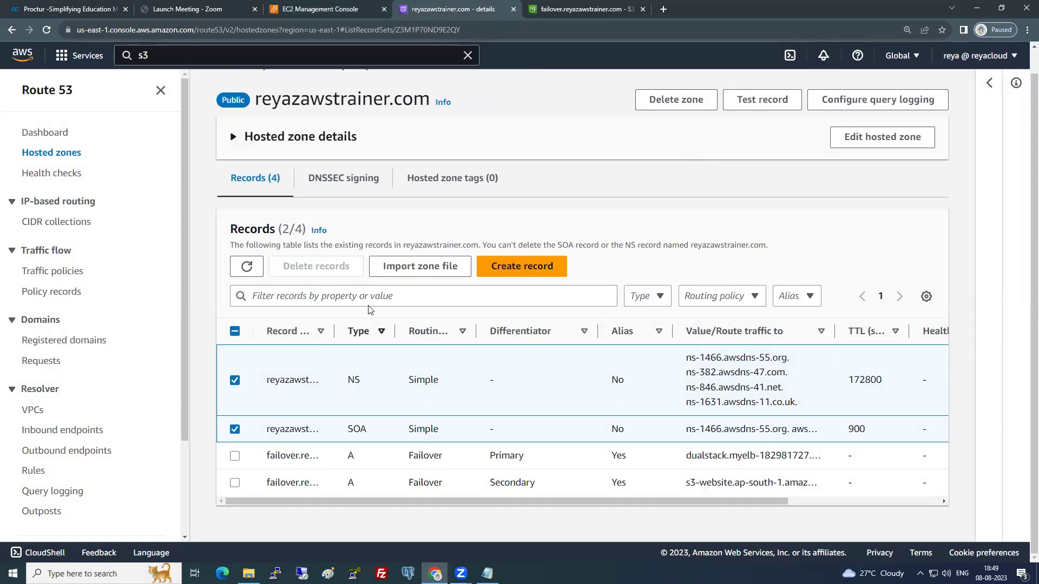
{"action": "left_click", "coordinate": [235, 429]}
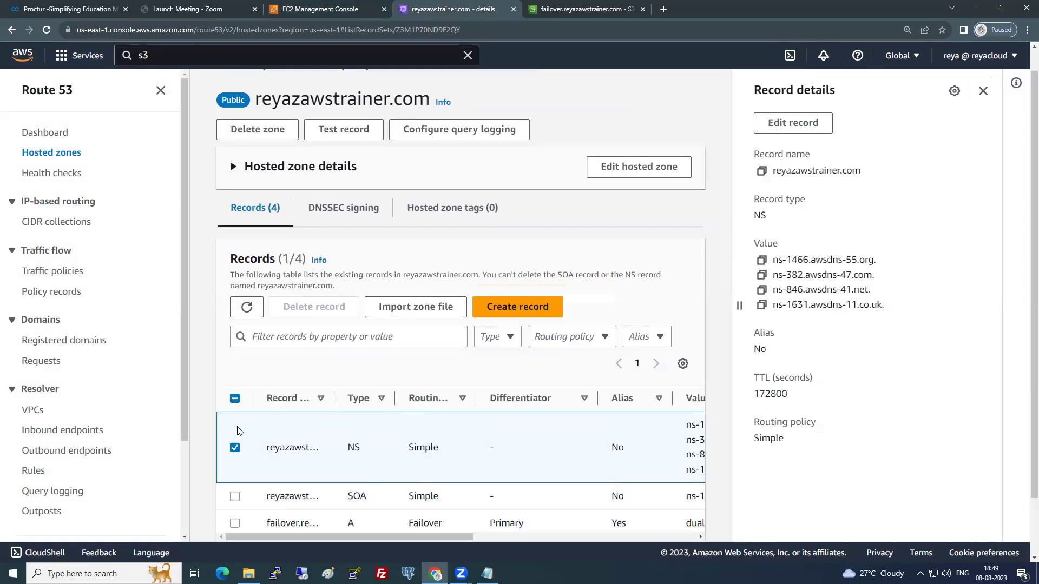
{"action": "left_click", "coordinate": [983, 91]}
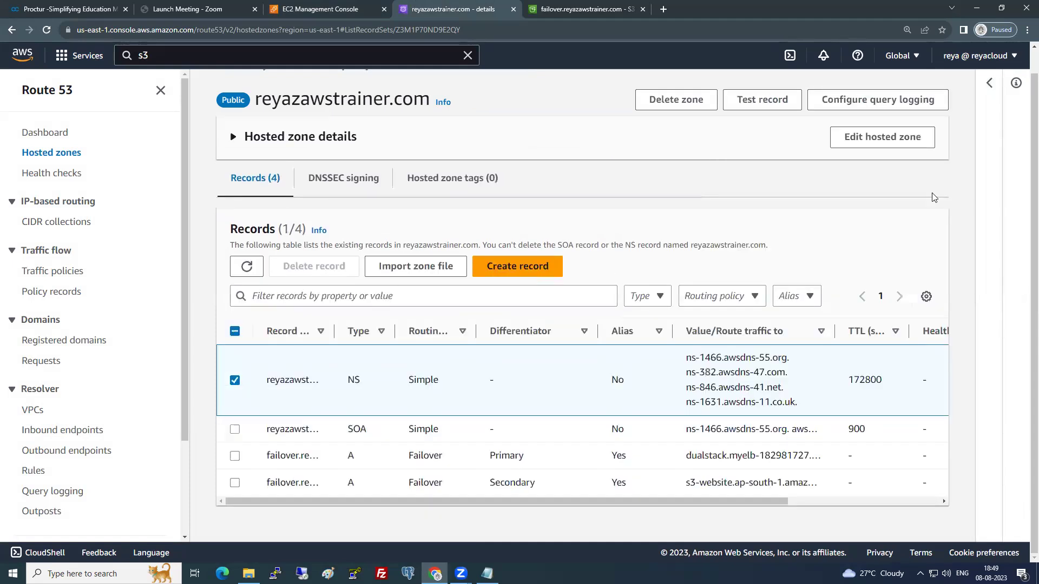
{"action": "left_click", "coordinate": [234, 380]}
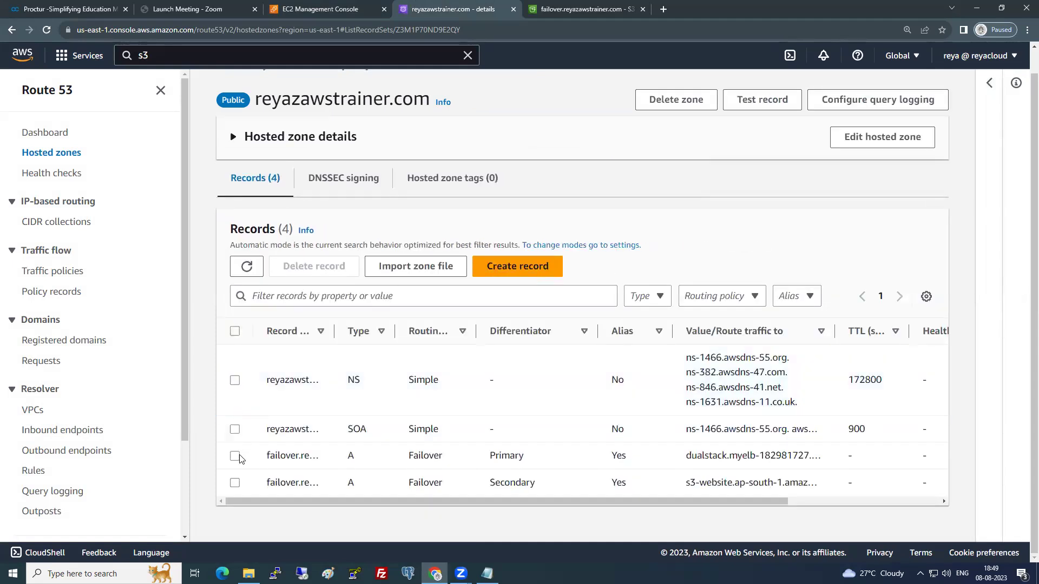
- Delete the primary and secondary failover A records from the reyazawstrainer.com hosted zone
{"action": "left_click", "coordinate": [235, 455]}
{"action": "scroll", "coordinate": [237, 490], "scroll_direction": "down", "scroll_amount": 1}
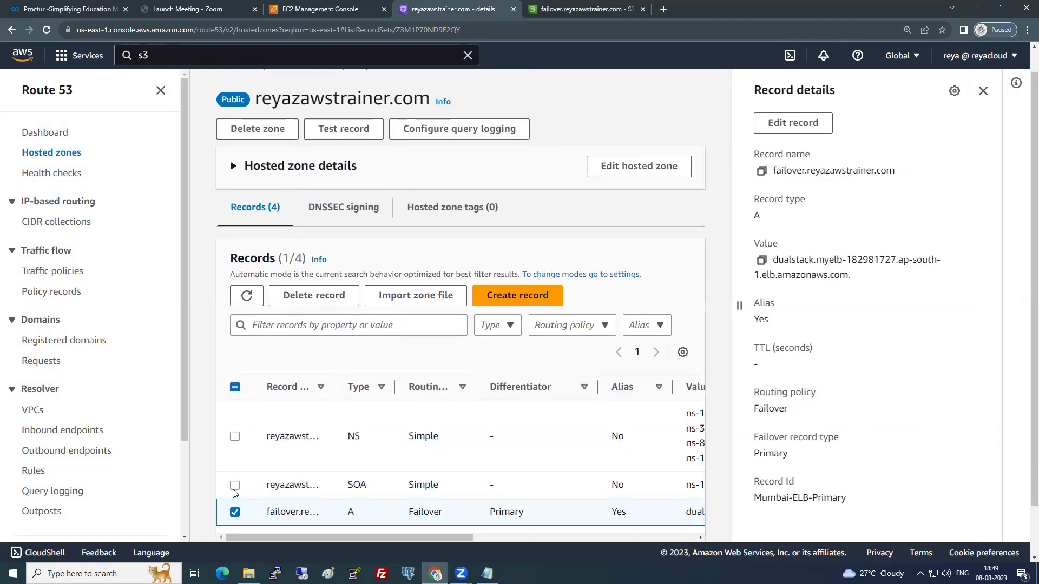
{"action": "left_click", "coordinate": [234, 483]}
{"action": "left_click", "coordinate": [314, 239]}
{"action": "left_click", "coordinate": [693, 444]}
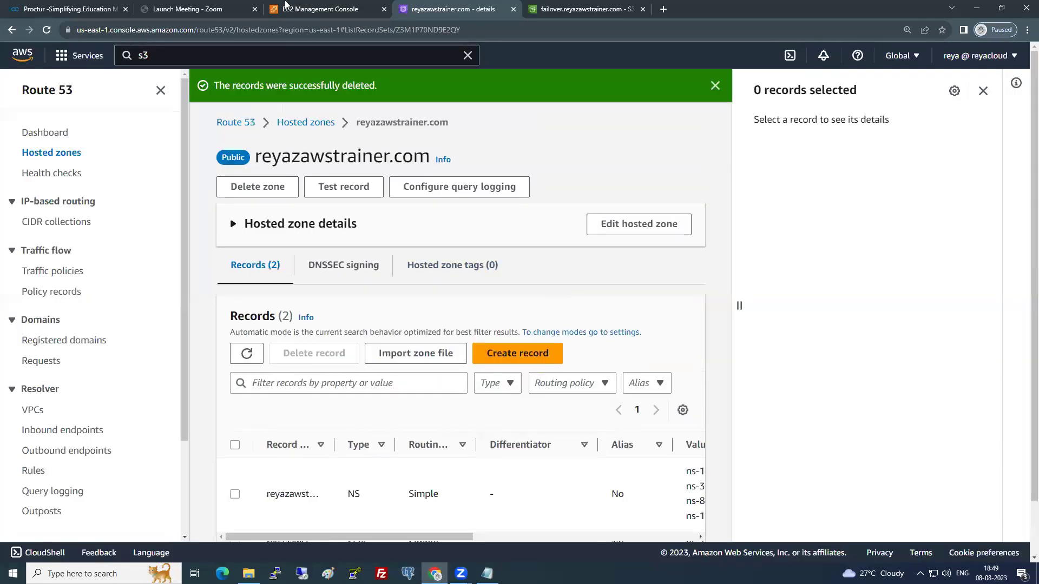
- Switch to Paint and draw a black ellipse on the left half of the canvas with a small rectangle inside it
{"action": "key", "text": "ctrl+shift+Tab"}
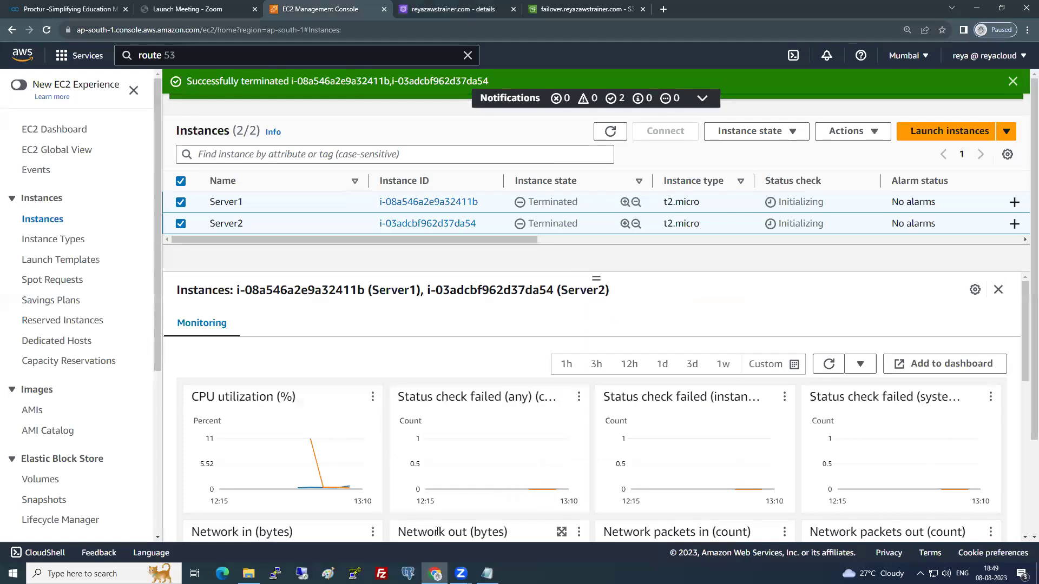
{"action": "key", "text": "alt+Tab"}
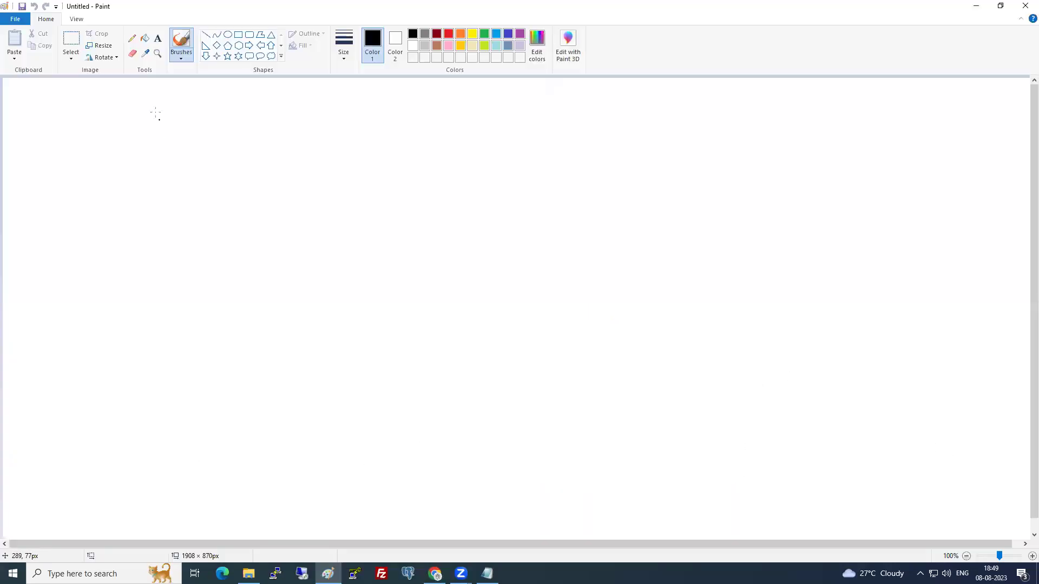
{"action": "left_click", "coordinate": [228, 34]}
{"action": "left_click_drag", "start_coordinate": [225, 204], "coordinate": [418, 371]}
{"action": "left_click", "coordinate": [266, 406]}
{"action": "left_click", "coordinate": [157, 38]}
{"action": "left_click", "coordinate": [238, 35]}
{"action": "left_click_drag", "start_coordinate": [277, 248], "coordinate": [365, 313]}
{"action": "left_click", "coordinate": [333, 419]}
- Add the light blue text "This is from Mumbai" in the rectangle and the label "Mumbai" below the ellipse
{"action": "left_click", "coordinate": [157, 38]}
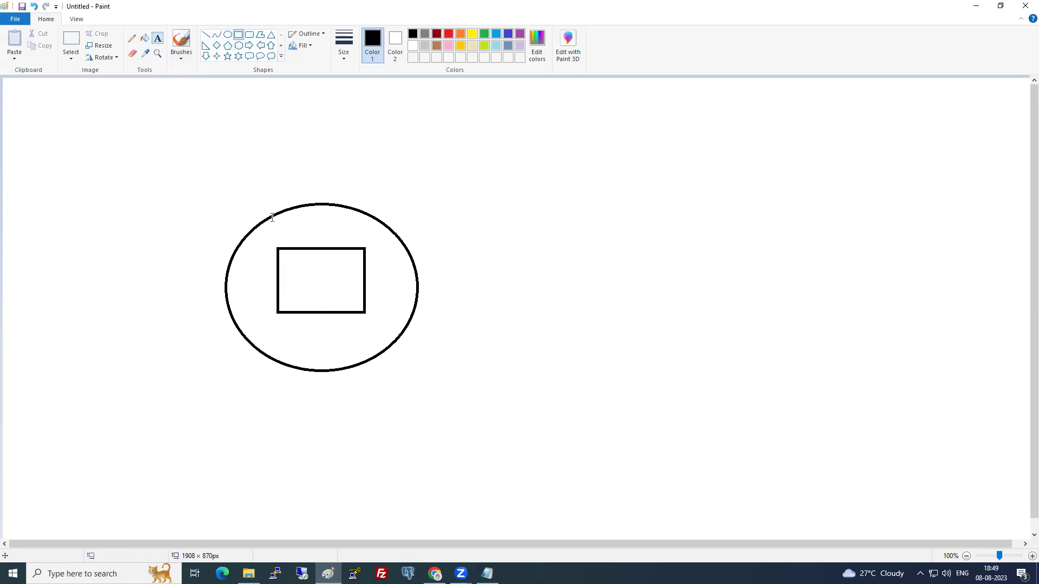
{"action": "left_click", "coordinate": [289, 280]}
{"action": "left_click", "coordinate": [329, 34]}
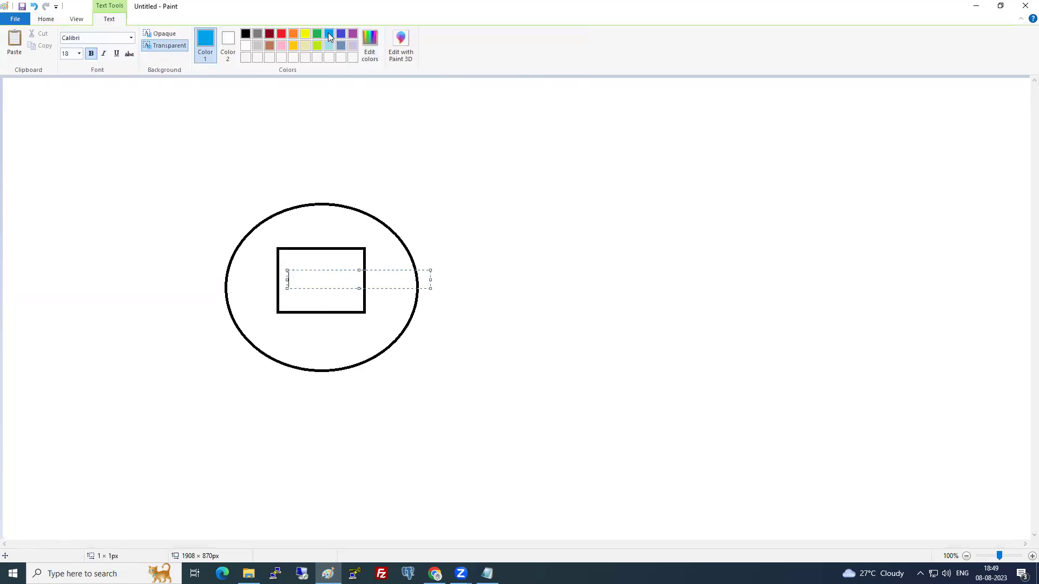
{"action": "type", "text": "This is from Mumbai"}
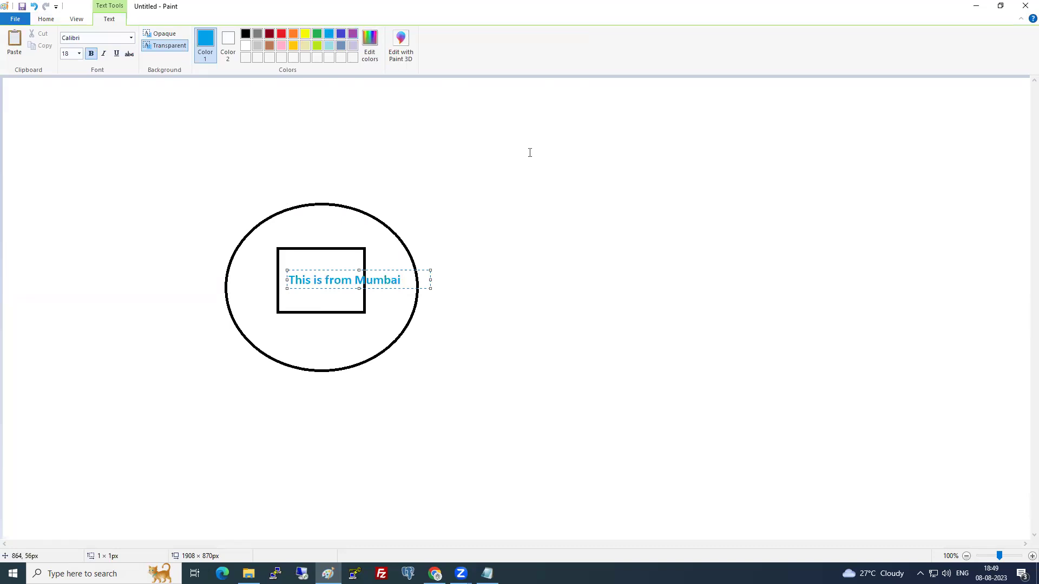
{"action": "left_click", "coordinate": [285, 399]}
{"action": "left_click", "coordinate": [272, 383]}
{"action": "type", "text": "Mumbai"}
{"action": "left_click", "coordinate": [443, 287]}
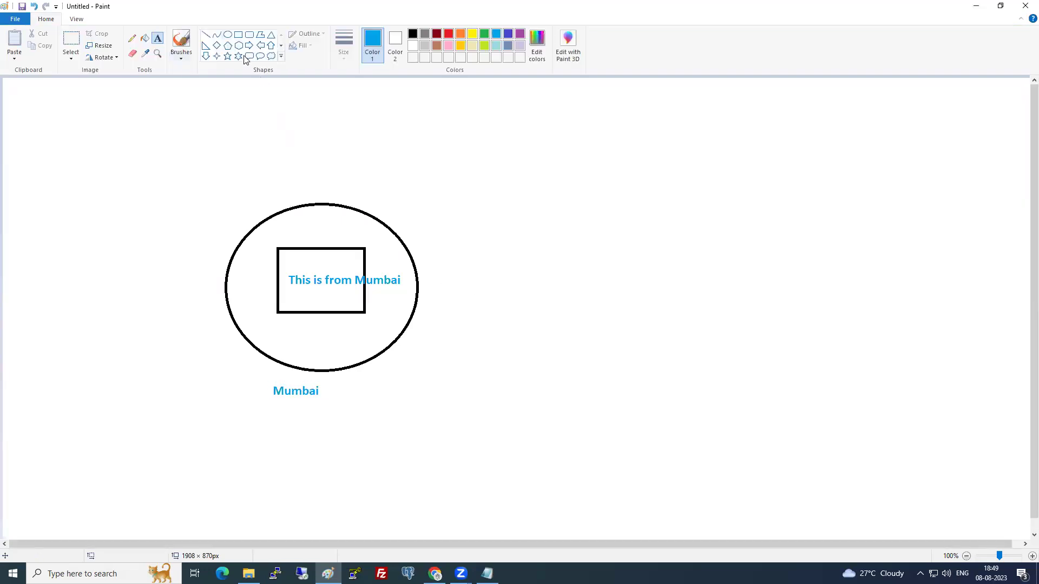
- Draw a second black ellipse of similar size on the canvas to the right of the Mumbai ellipse
{"action": "left_click", "coordinate": [412, 33]}
{"action": "mouse_move", "coordinate": [550, 214]}
{"action": "left_mouse_down"}
{"action": "mouse_move", "coordinate": [596, 287]}
{"action": "mouse_move", "coordinate": [756, 383]}
{"action": "mouse_move", "coordinate": [747, 380]}
{"action": "left_mouse_up"}
{"action": "left_click_drag", "start_coordinate": [665, 312], "coordinate": [670, 298]}
{"action": "left_click", "coordinate": [615, 413]}
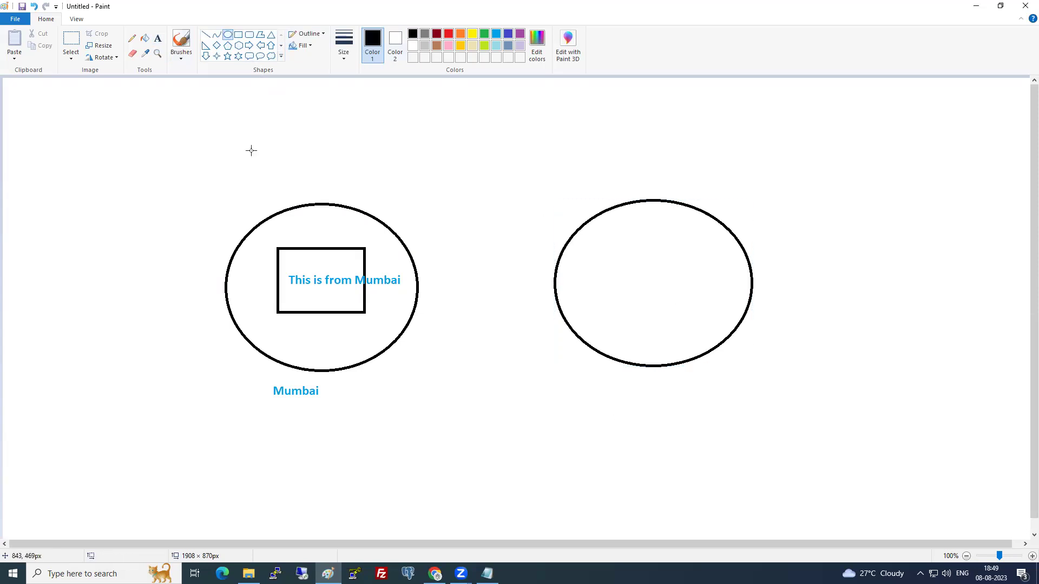
- Label the second ellipse "N.Virginia" in black text below it
{"action": "left_click", "coordinate": [157, 37]}
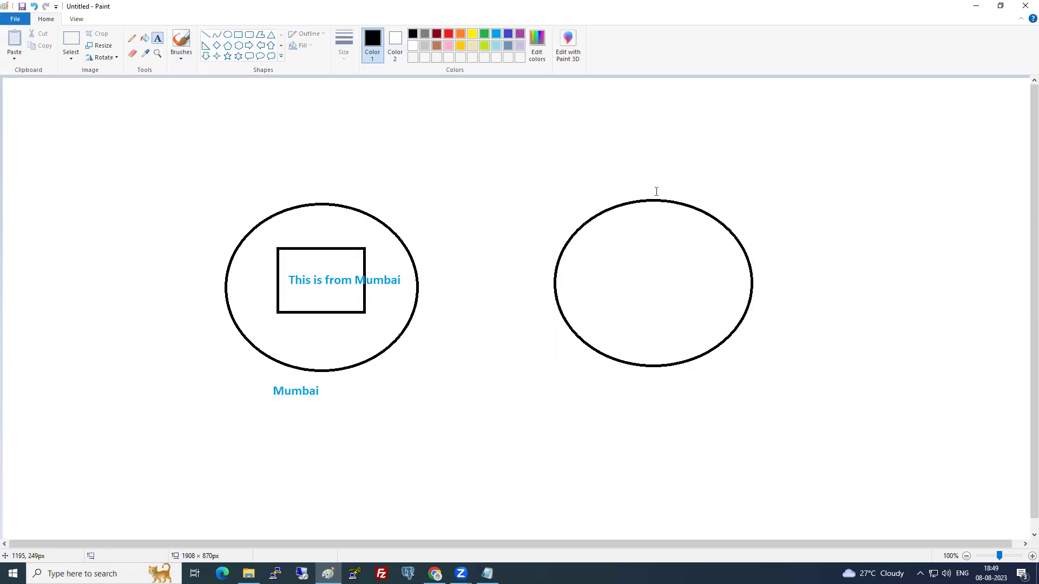
{"action": "left_click", "coordinate": [618, 378]}
{"action": "type", "text": "N.Vi"}
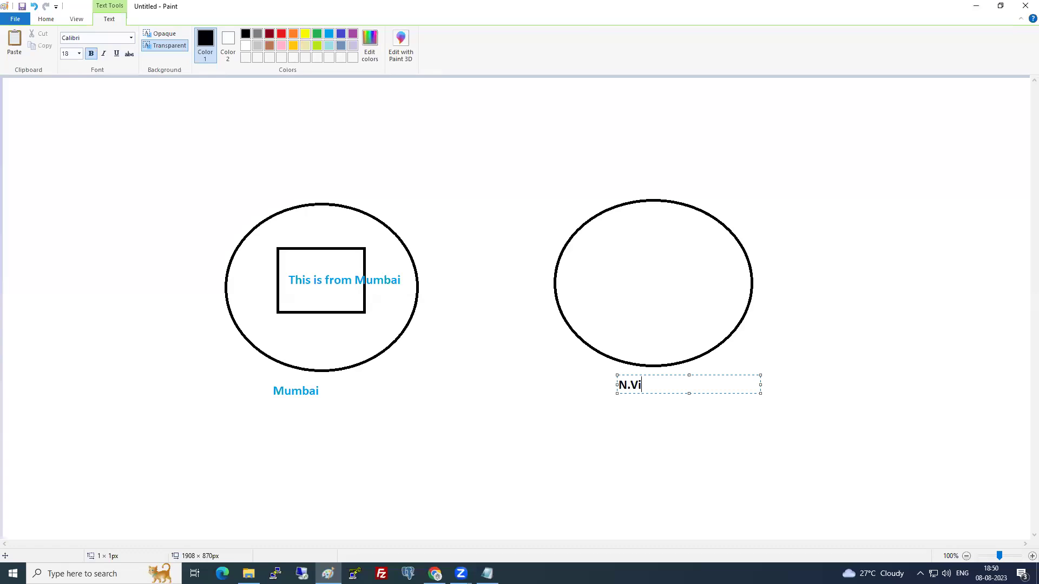
{"action": "type", "text": "rginia"}
- Add the text "This is from N.Virginia" inside the second ellipse
{"action": "left_click", "coordinate": [626, 276]}
{"action": "left_click", "coordinate": [606, 263]}
{"action": "type", "text": "This is from N"}
{"action": "key", "text": "BackSpace"}
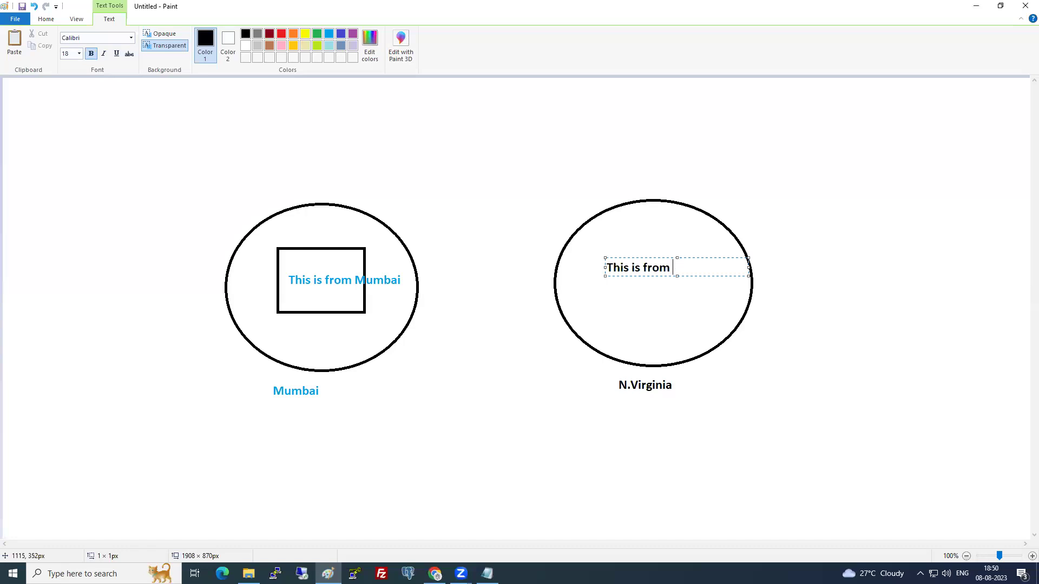
{"action": "type", "text": "N.Virginia"}
{"action": "left_click", "coordinate": [619, 329]}
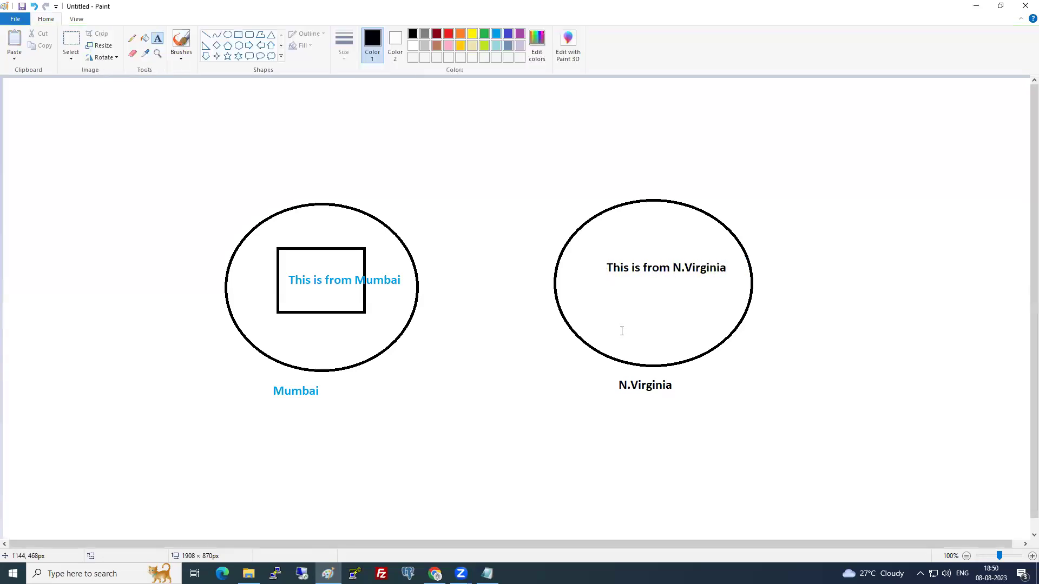
- Add the domain name "geo.reyazawstrainer.com" as text below and between the two ellipses
{"action": "key", "text": "alt+Tab"}
{"action": "key", "text": "alt+Tab"}
{"action": "left_click", "coordinate": [441, 424]}
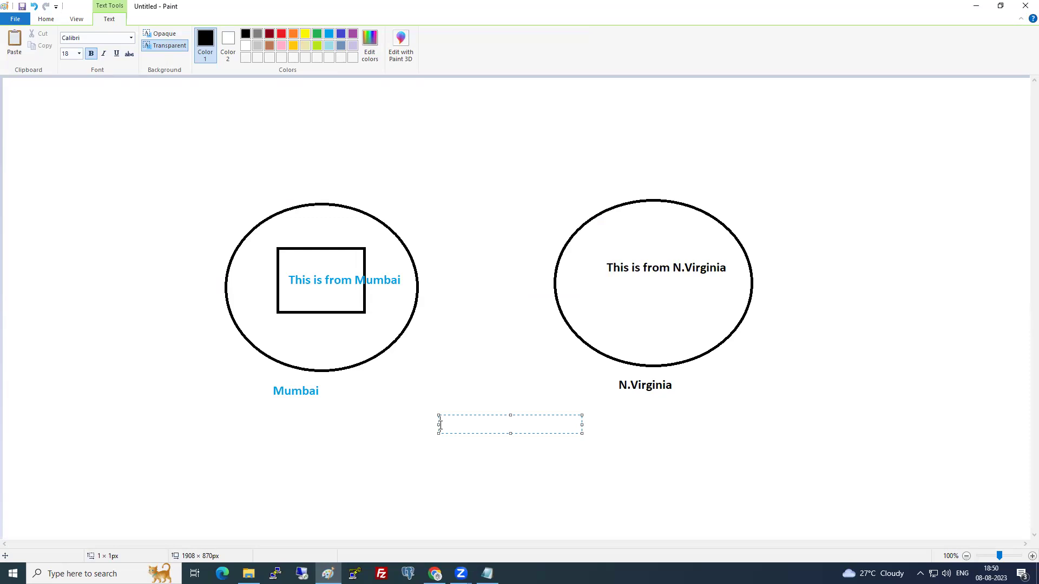
{"action": "type", "text": "geo.reyazawstrainer.com"}
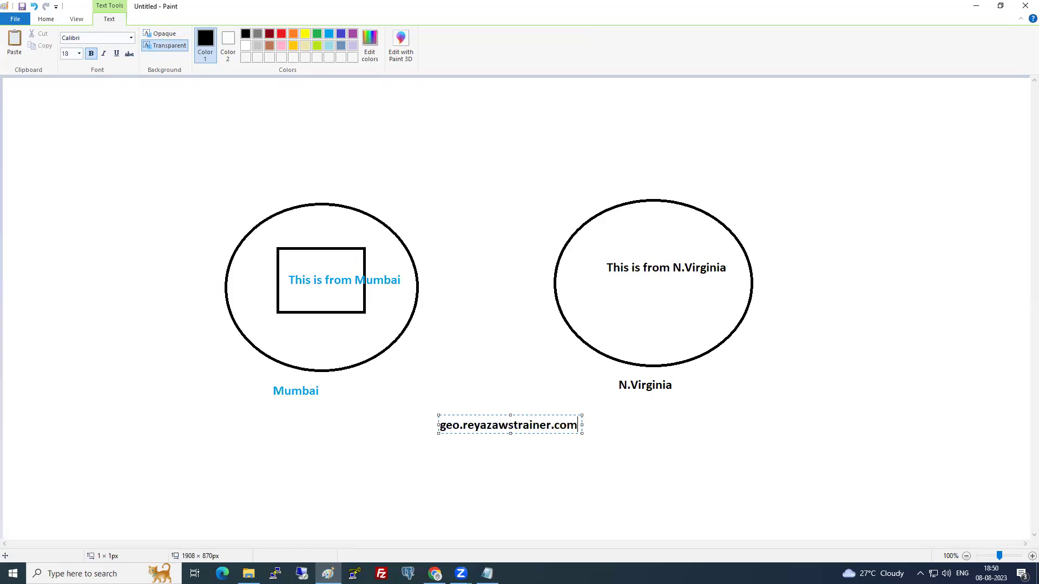
{"action": "left_click", "coordinate": [447, 482]}
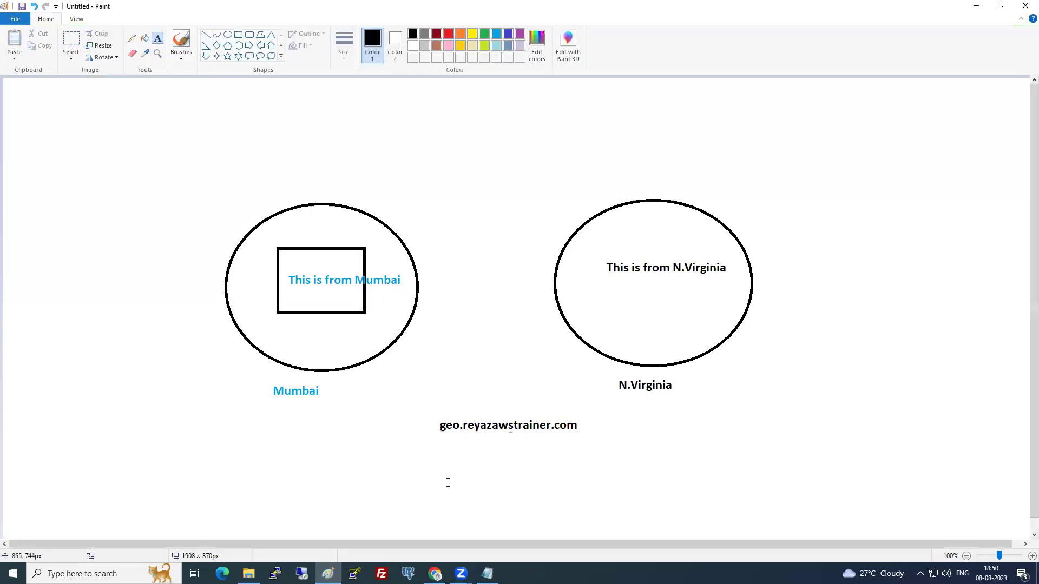
- Add the text "Hyderabad" beneath the geo.reyazawstrainer.com domain name
{"action": "left_click", "coordinate": [447, 479]}
{"action": "type", "text": "Hyd"}
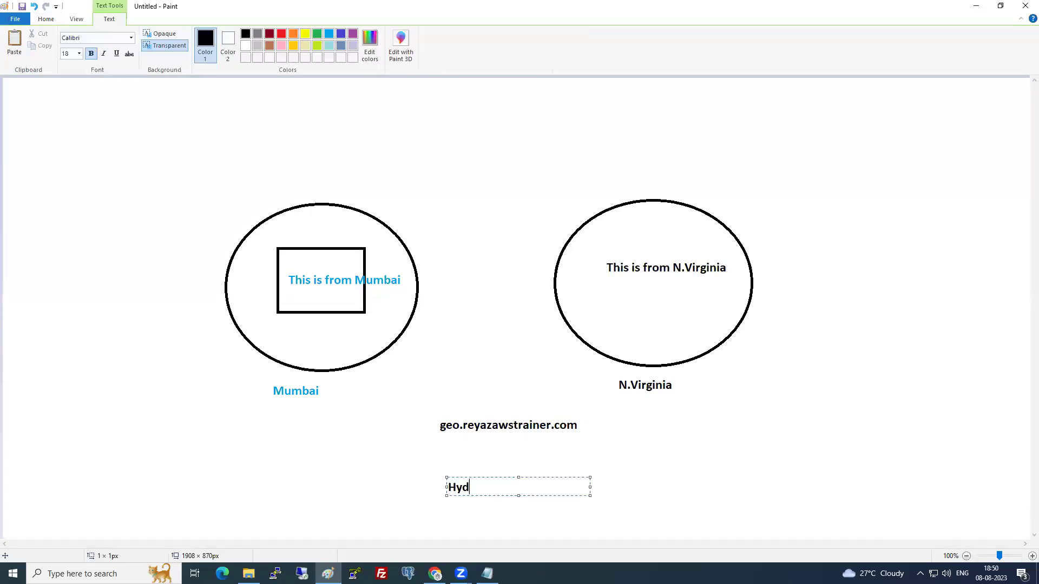
{"action": "type", "text": "erabad"}
{"action": "left_click", "coordinate": [462, 460]}
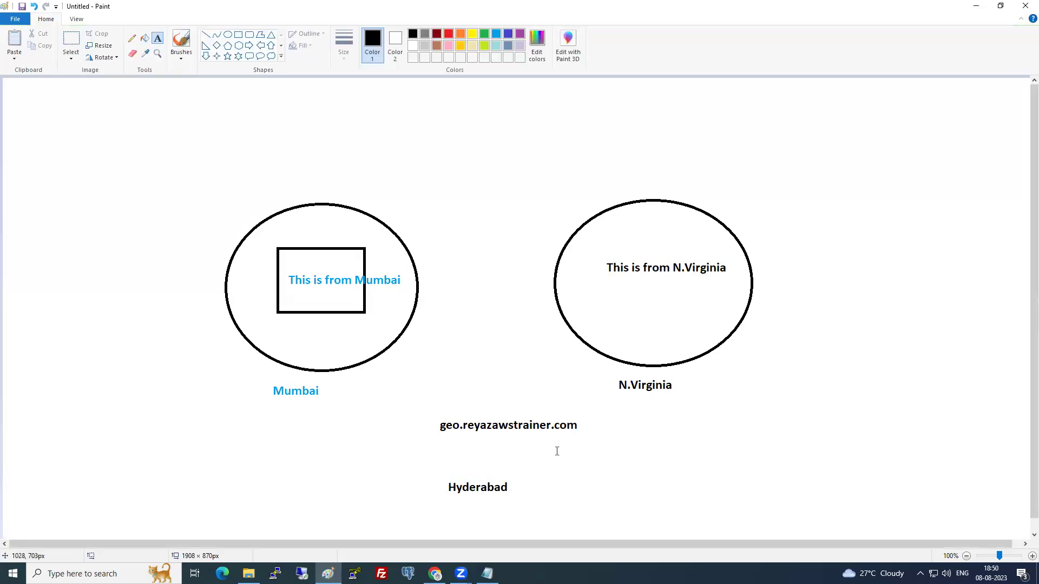
- Draw a freehand pencil arrow from the bottom of the Mumbai ellipse to the Hyderabad label
{"action": "left_click", "coordinate": [130, 42]}
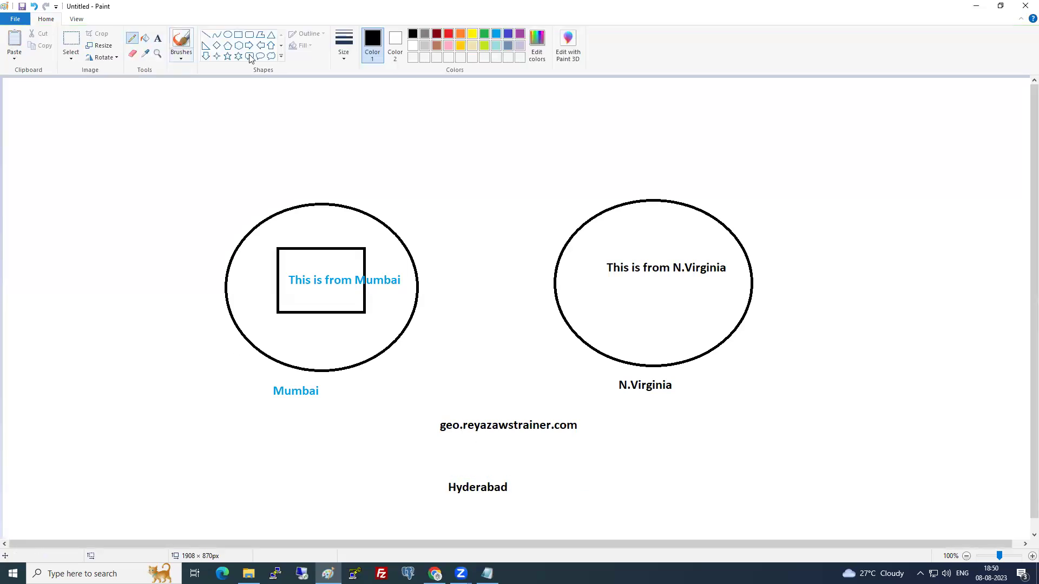
{"action": "left_click", "coordinate": [345, 51]}
{"action": "mouse_move", "coordinate": [338, 373]}
{"action": "left_mouse_down"}
{"action": "mouse_move", "coordinate": [411, 475]}
{"action": "mouse_move", "coordinate": [417, 464]}
{"action": "left_mouse_up"}
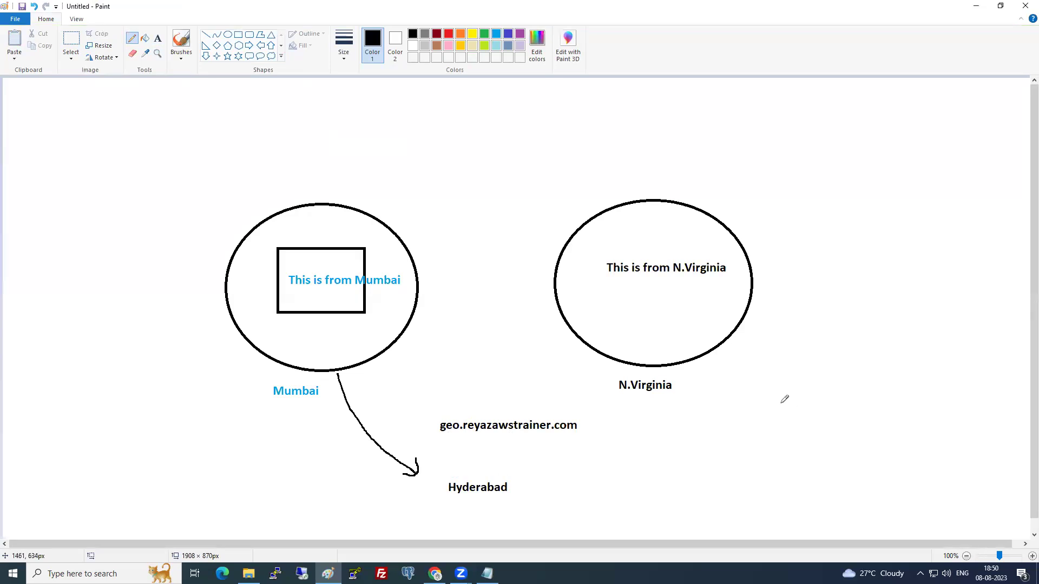
- Draw a freehand pencil arrow curving down from the N.Virginia ellipse and add a visitor's first name as text below its tip
{"action": "mouse_move", "coordinate": [718, 346]}
{"action": "left_mouse_down"}
{"action": "mouse_move", "coordinate": [693, 399]}
{"action": "mouse_move", "coordinate": [640, 429]}
{"action": "mouse_move", "coordinate": [655, 445]}
{"action": "left_mouse_up"}
{"action": "left_click", "coordinate": [157, 38]}
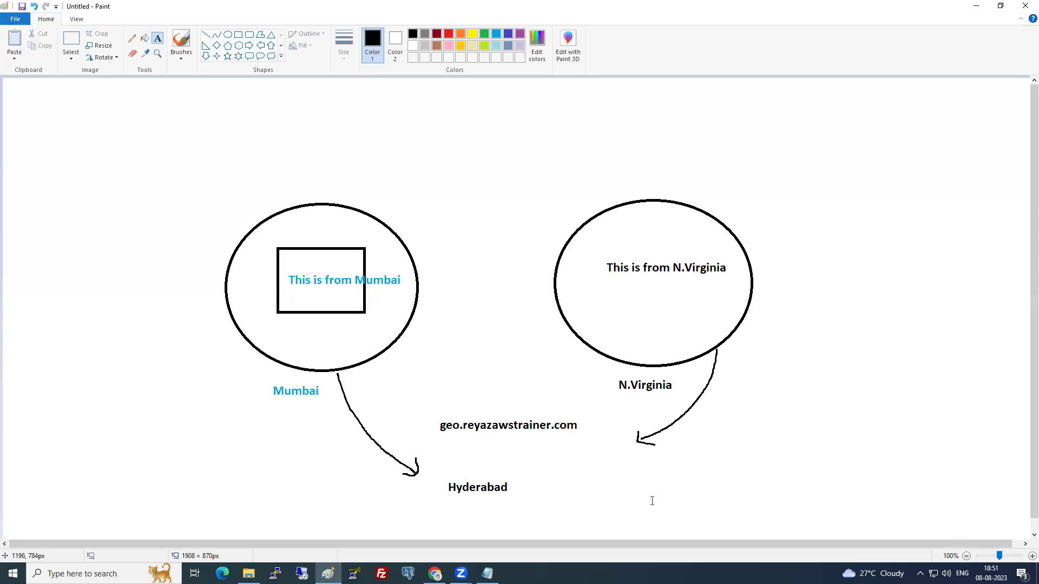
{"action": "left_click", "coordinate": [626, 460]}
{"action": "type", "text": "Ravi"}
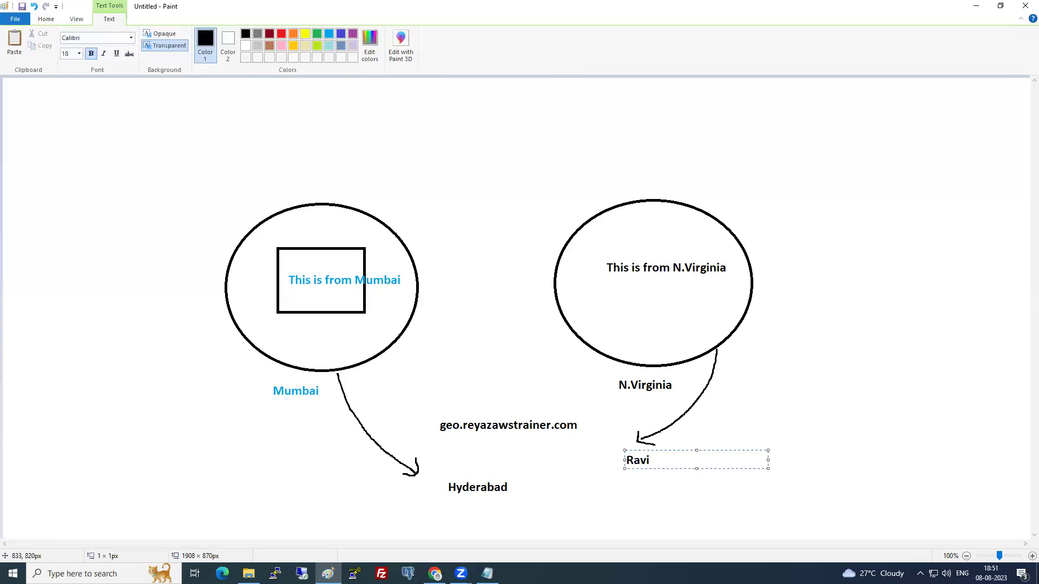
- Add a second visitor's first name as text directly above the Hyderabad label
{"action": "left_click", "coordinate": [453, 457]}
{"action": "type", "text": "Reyaz"}
{"action": "left_click", "coordinate": [451, 388]}
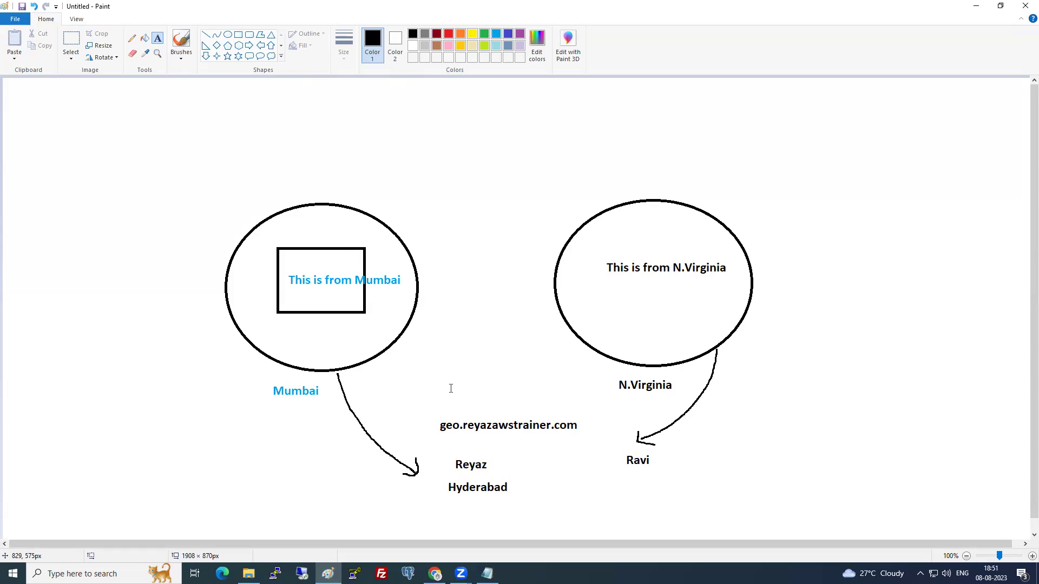
- Switch to the EC2 console in Chrome and start launching a new Mumbai instance named MumbaiServer
{"action": "key", "text": "alt+Tab"}
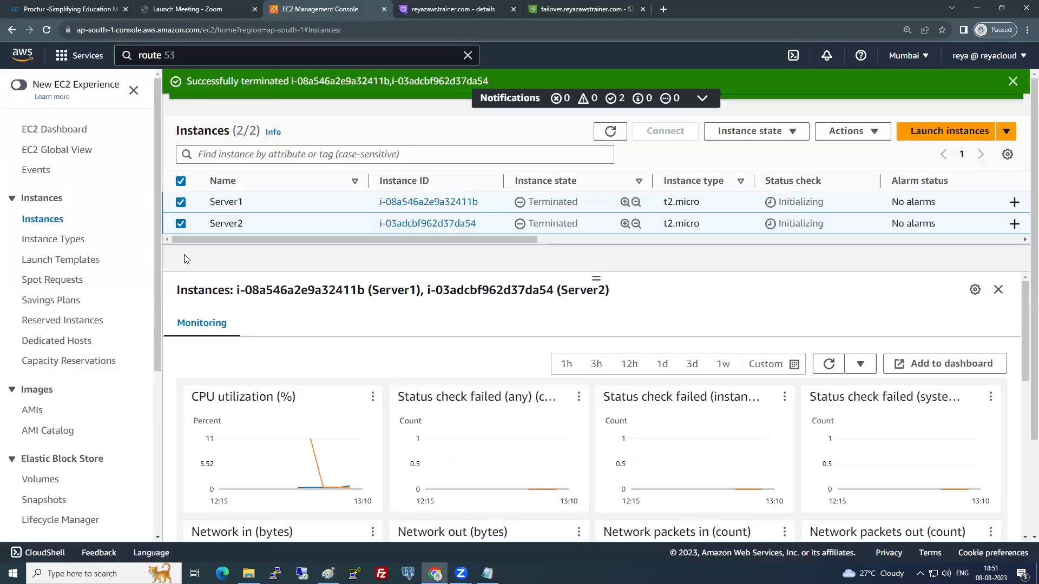
{"action": "left_click", "coordinate": [1012, 81]}
{"action": "left_click", "coordinate": [956, 87]}
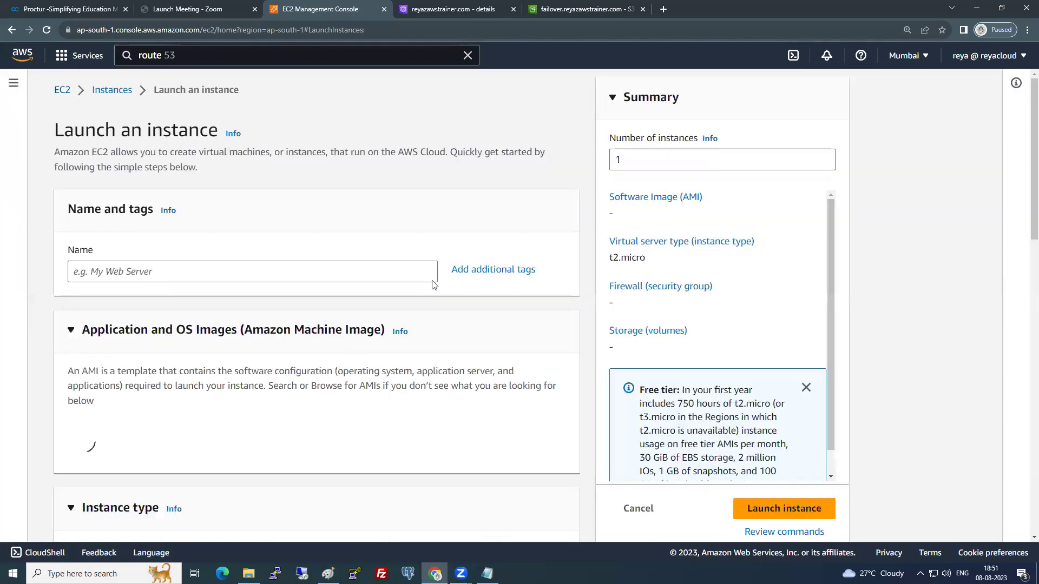
{"action": "left_click", "coordinate": [191, 270]}
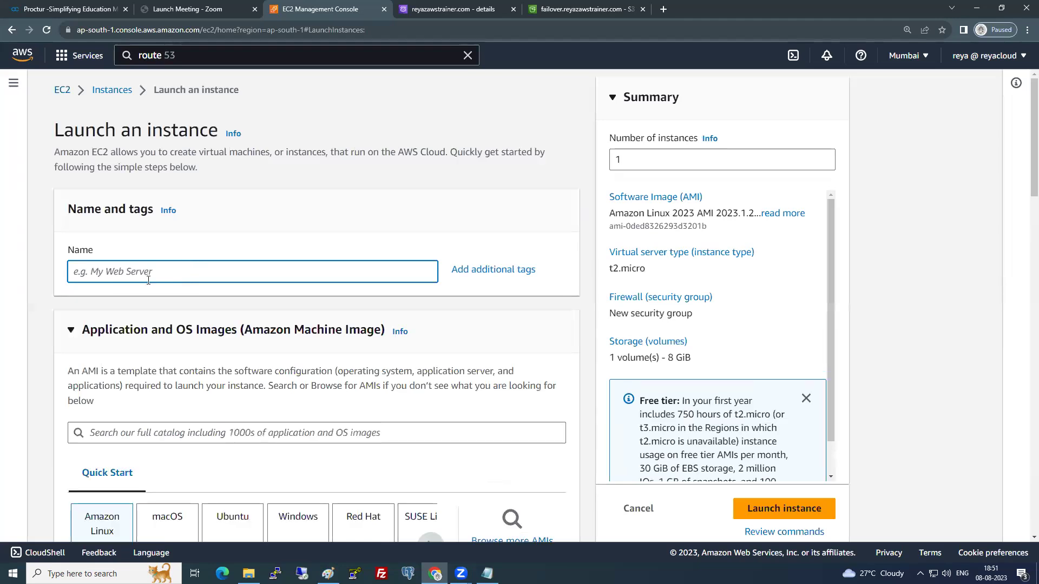
{"action": "type", "text": "Mumb"}
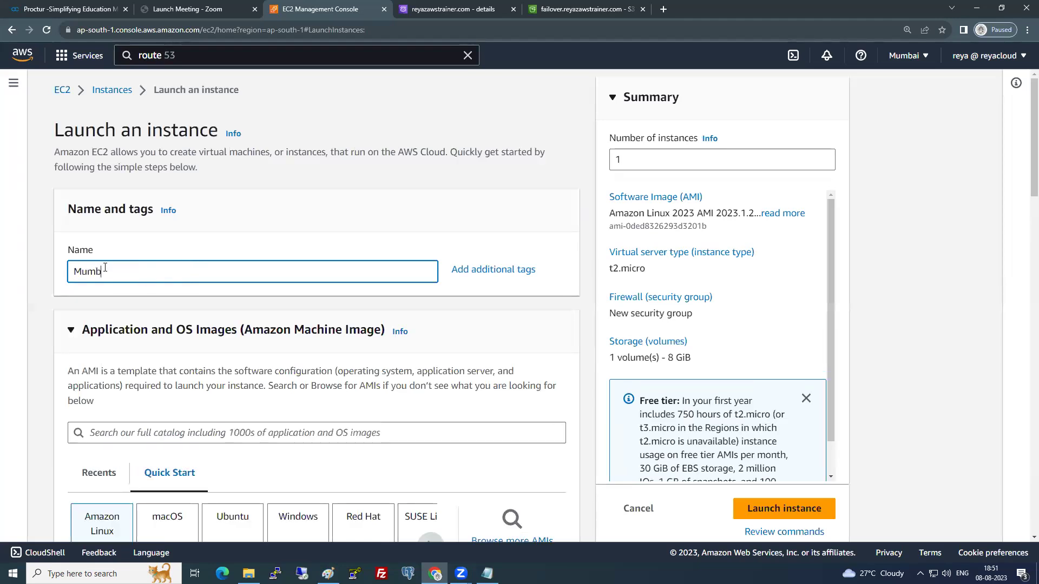
{"action": "type", "text": "aiServer"}
- Browse the AMI catalog, filter it to free tier only, and select Red Hat Enterprise Linux 9 (HVM), SSD Volume Type
{"action": "scroll", "coordinate": [146, 322], "scroll_direction": "down", "scroll_amount": 3}
{"action": "scroll", "coordinate": [360, 373], "scroll_direction": "down", "scroll_amount": 2}
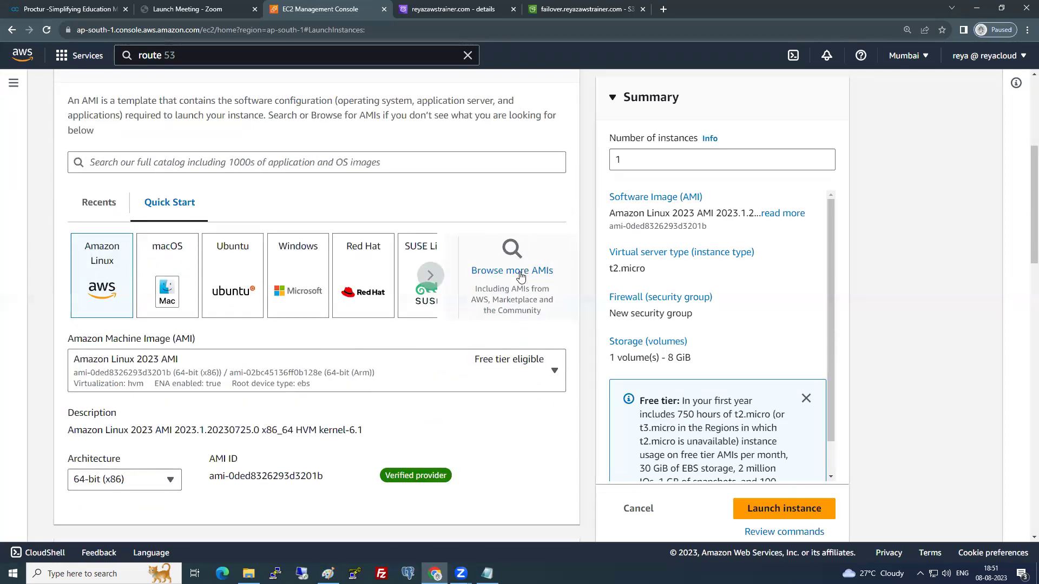
{"action": "left_click", "coordinate": [509, 277]}
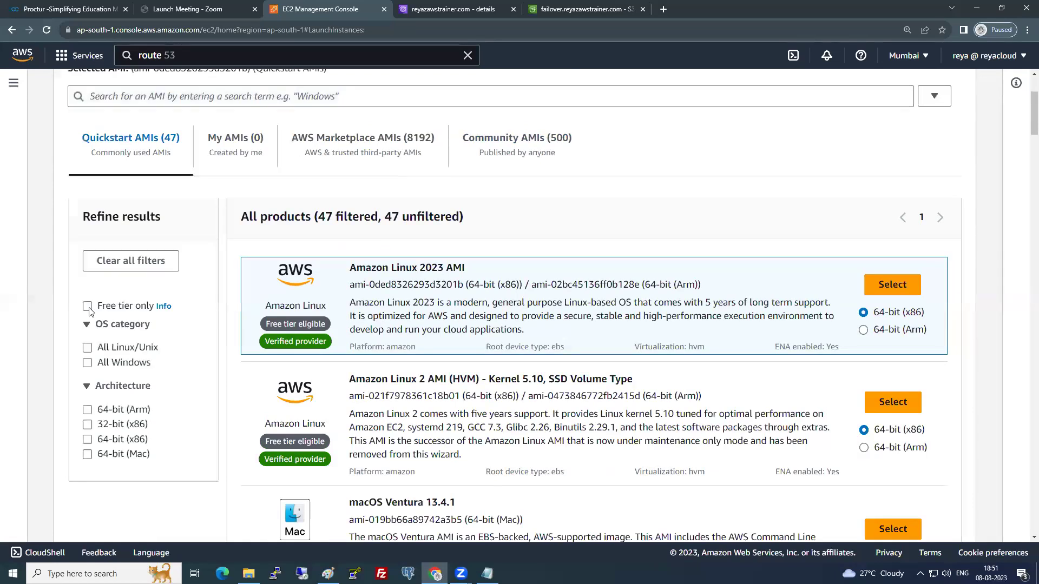
{"action": "left_click", "coordinate": [87, 307]}
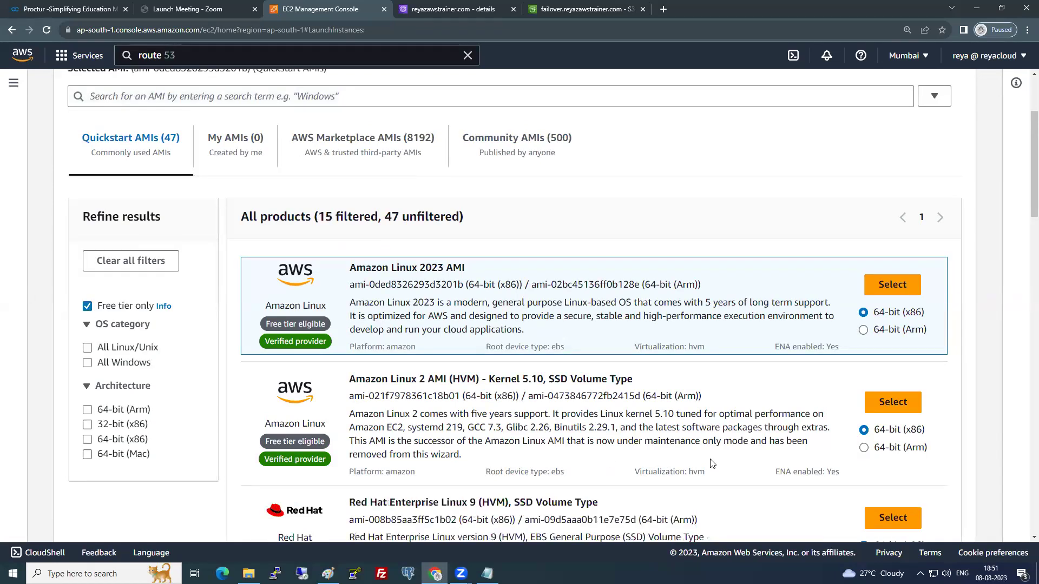
{"action": "left_click", "coordinate": [900, 518]}
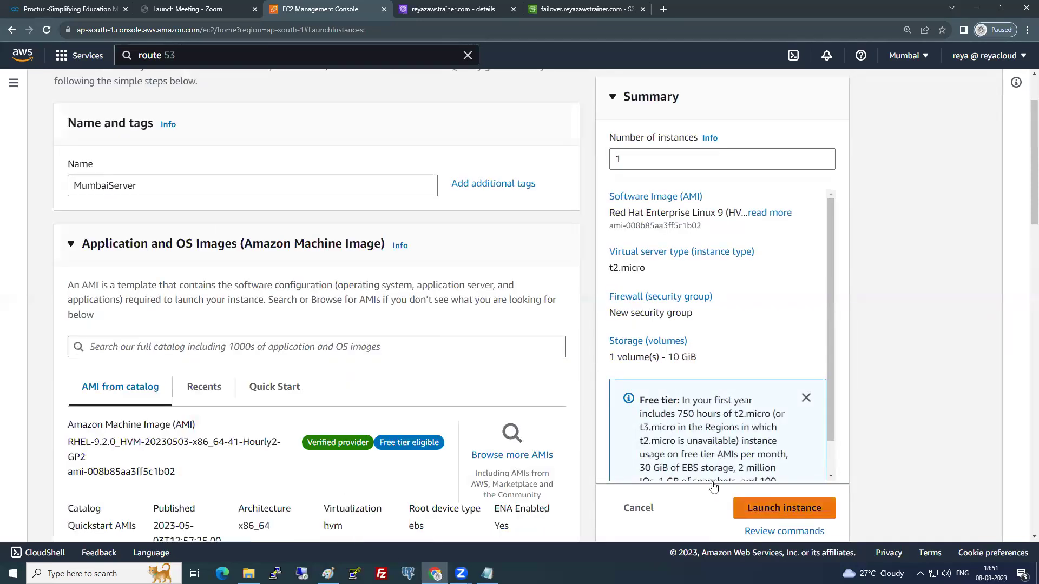
- Choose the existing 6PMBATCH key pair for logging in to the MumbaiServer instance
{"action": "scroll", "coordinate": [423, 407], "scroll_direction": "down", "scroll_amount": 10}
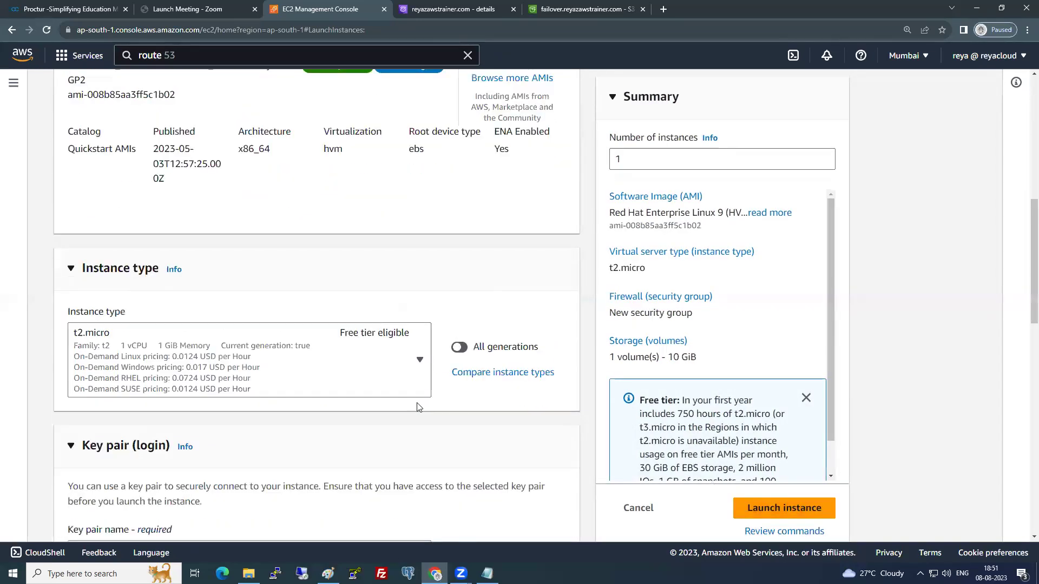
{"action": "left_click", "coordinate": [372, 341]}
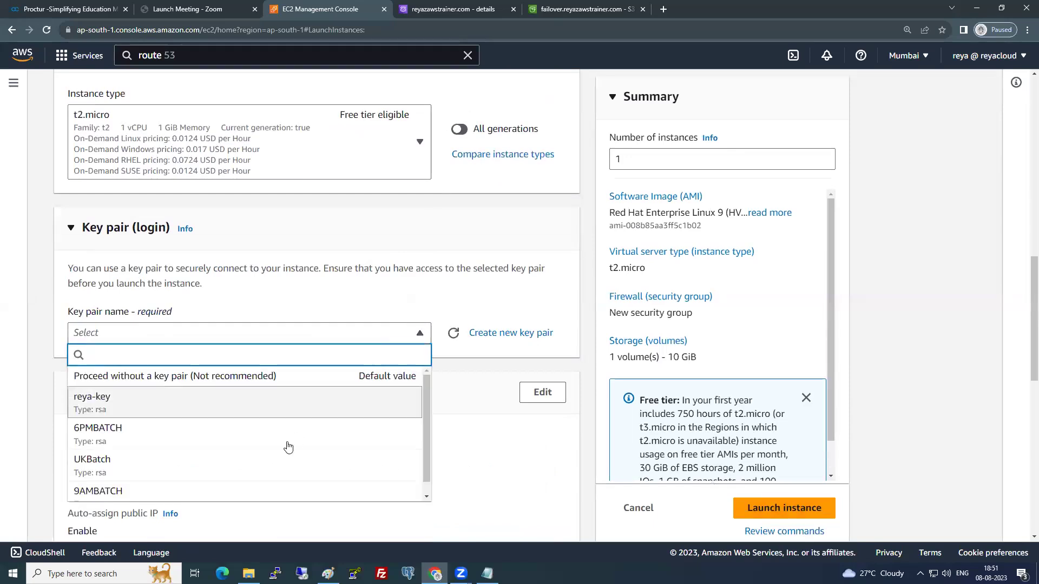
{"action": "left_click", "coordinate": [264, 430]}
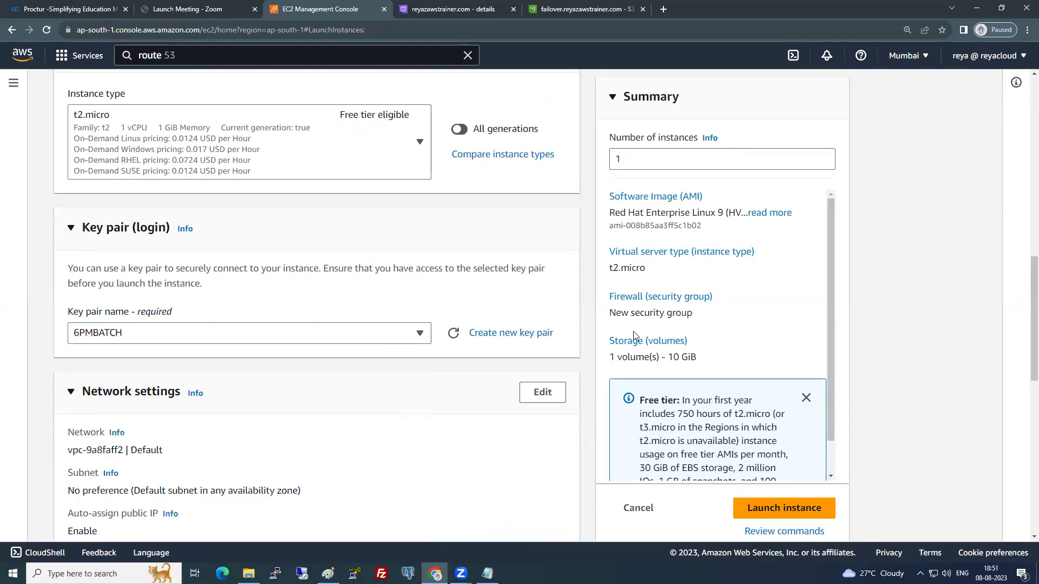
- Edit the network settings to use subnet-a6c089ce in ap-south-1a and the existing default security group
{"action": "scroll", "coordinate": [568, 314], "scroll_direction": "down", "scroll_amount": 4}
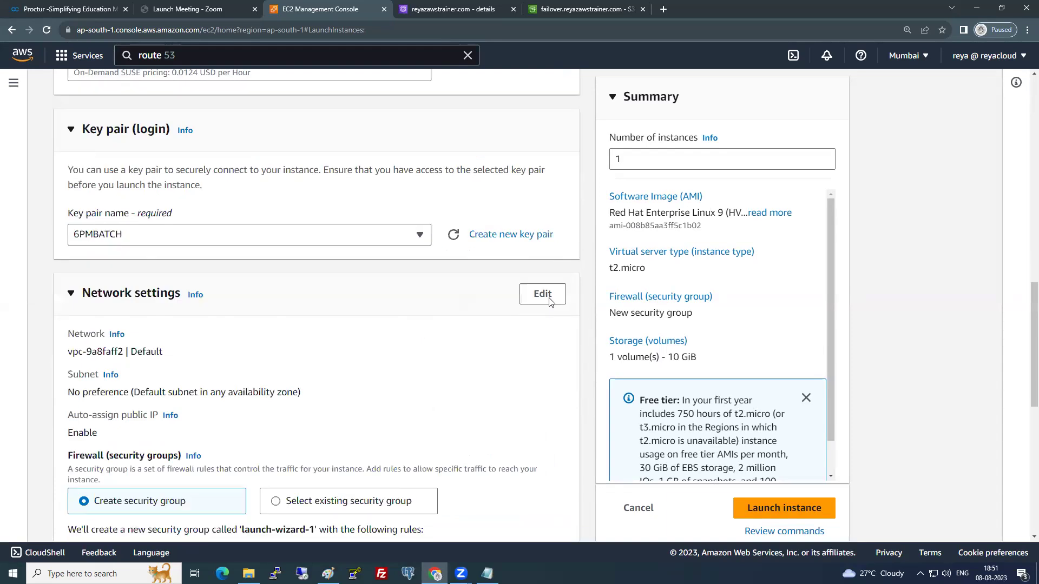
{"action": "left_click", "coordinate": [245, 294]}
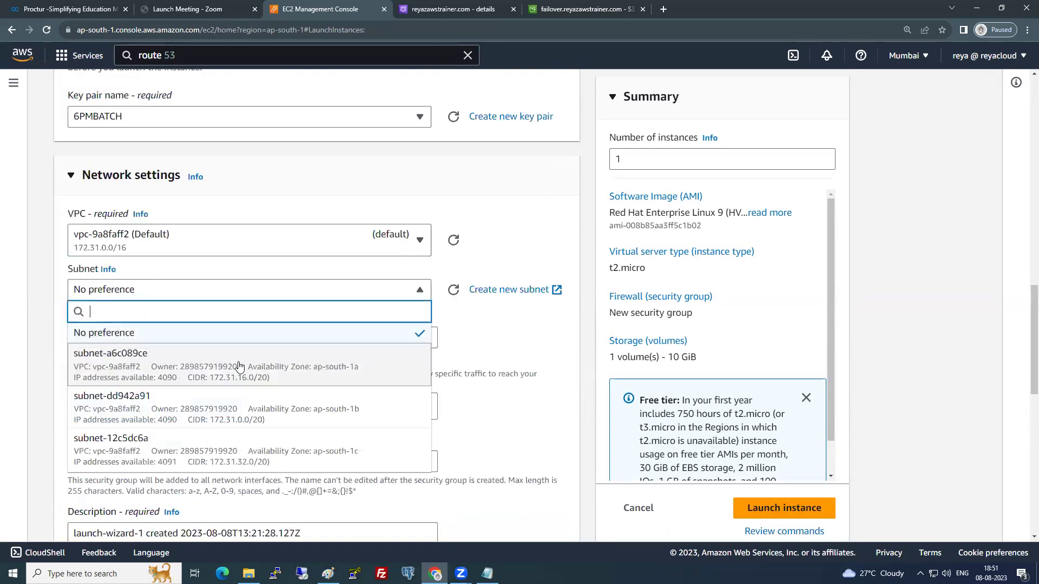
{"action": "left_click", "coordinate": [239, 368]}
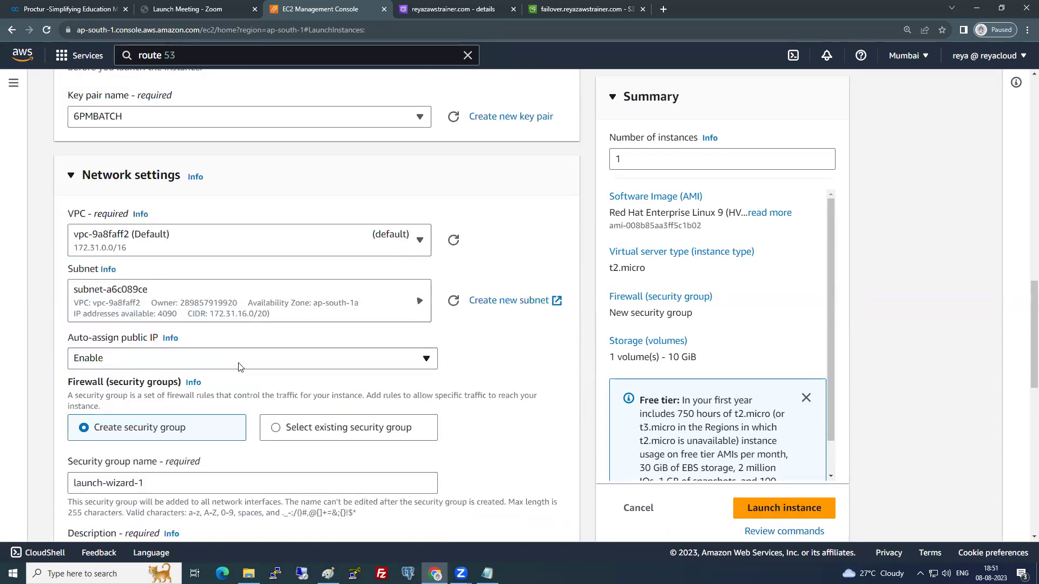
{"action": "left_click", "coordinate": [369, 428]}
{"action": "scroll", "coordinate": [303, 400], "scroll_direction": "down", "scroll_amount": 3}
{"action": "left_click", "coordinate": [239, 324]}
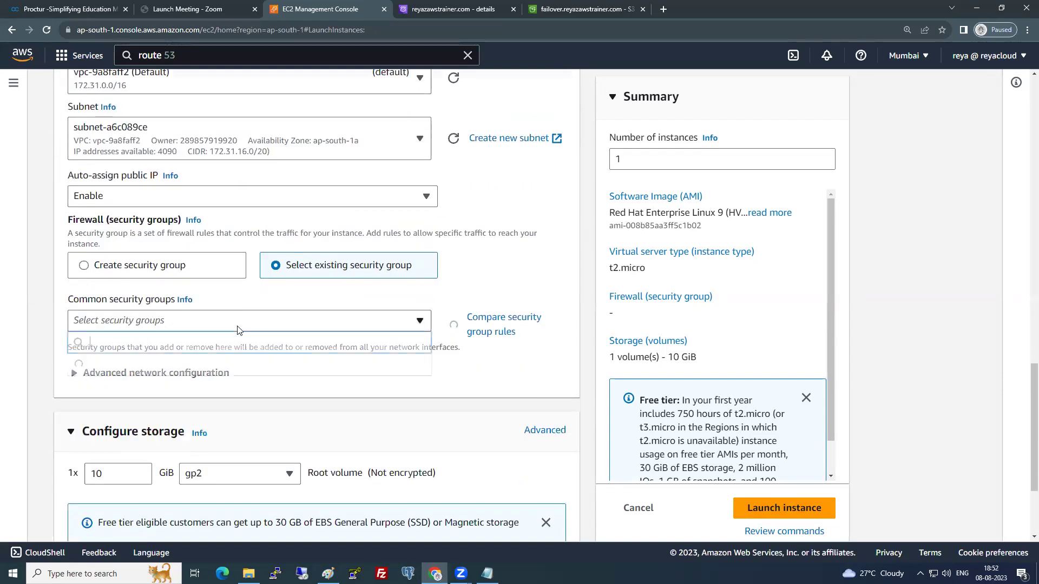
{"action": "left_click", "coordinate": [219, 371]}
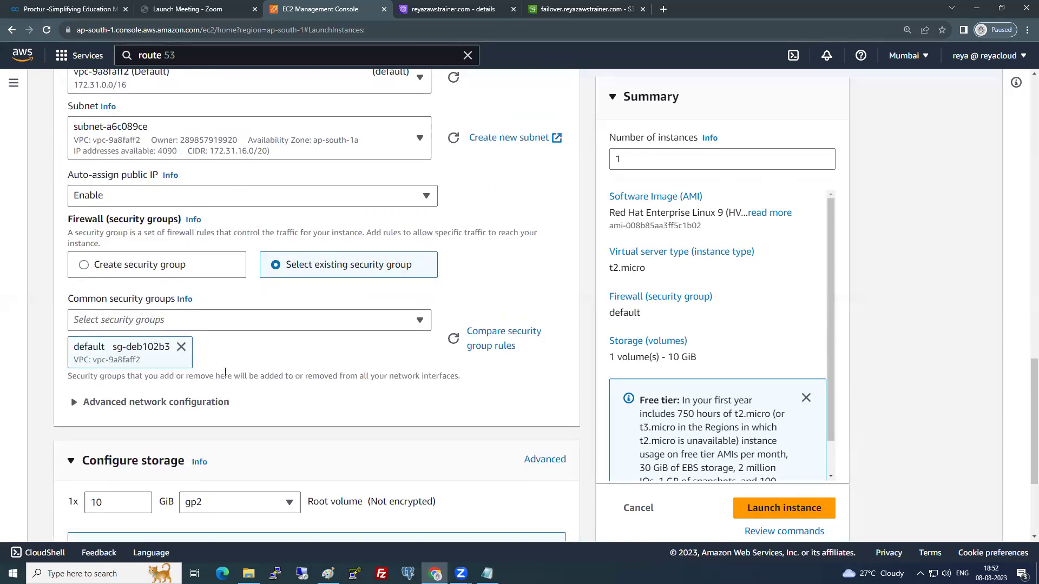
- Expand the advanced details and fill the user data with the httpd bash script copied from the open text file
{"action": "scroll", "coordinate": [187, 463], "scroll_direction": "down", "scroll_amount": 3}
{"action": "left_click", "coordinate": [238, 504]}
{"action": "scroll", "coordinate": [238, 501], "scroll_direction": "down", "scroll_amount": 10}
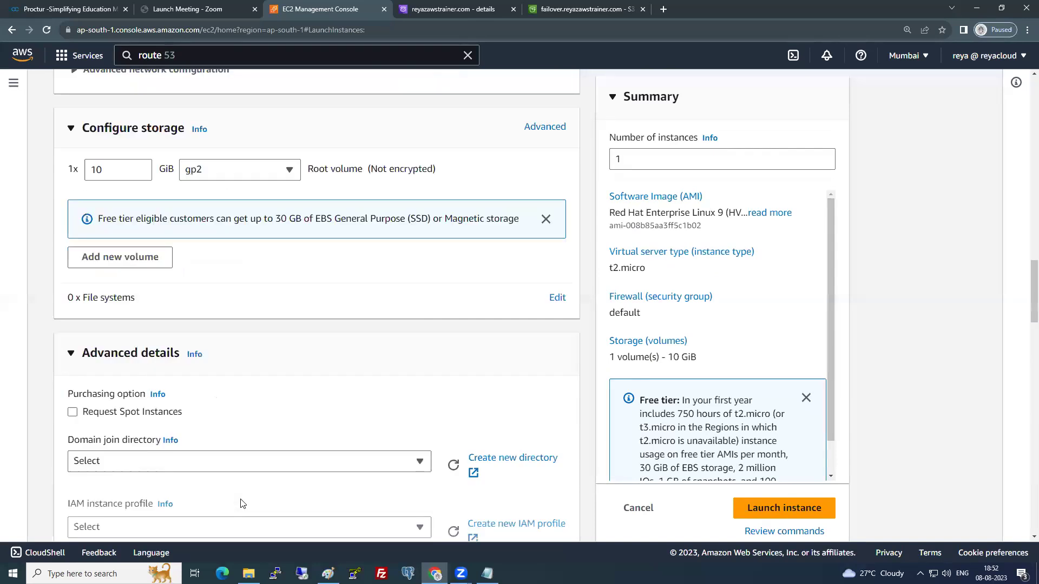
{"action": "scroll", "coordinate": [236, 499], "scroll_direction": "down", "scroll_amount": 4}
{"action": "left_click", "coordinate": [228, 385]}
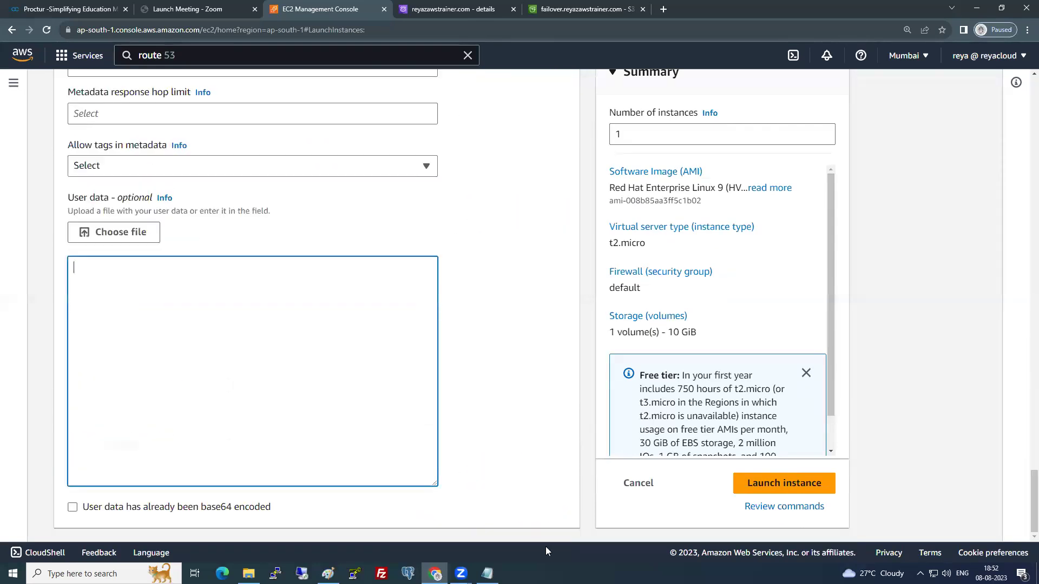
{"action": "left_click", "coordinate": [487, 574]}
{"action": "key", "text": "ctrl+c"}
{"action": "key", "text": "alt+Tab"}
{"action": "key", "text": "ctrl+v"}
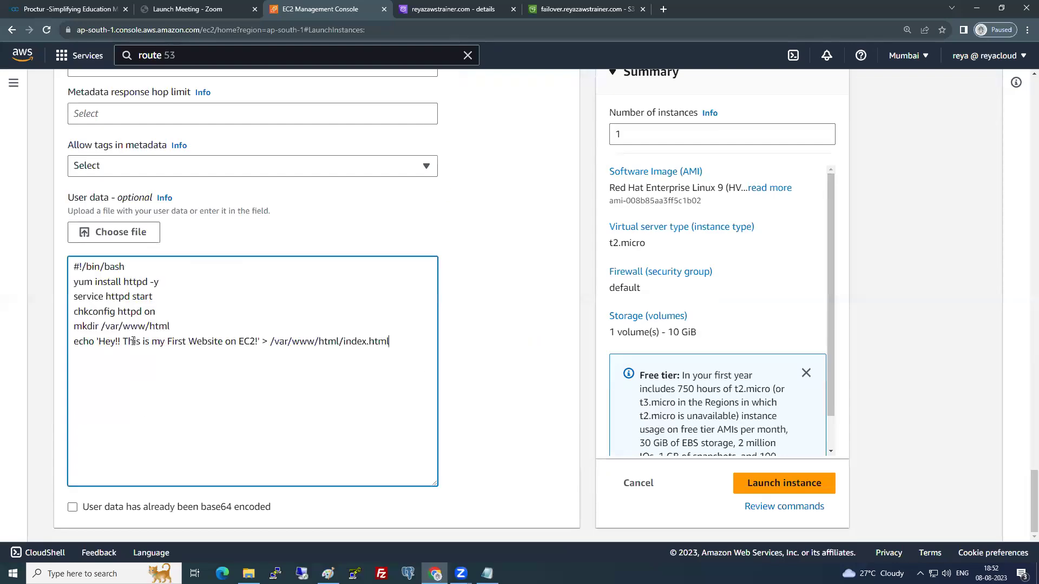
- Change the echo message in the user data script to "This is from Mumbai Location !"
{"action": "left_click_drag", "start_coordinate": [99, 342], "coordinate": [254, 338]}
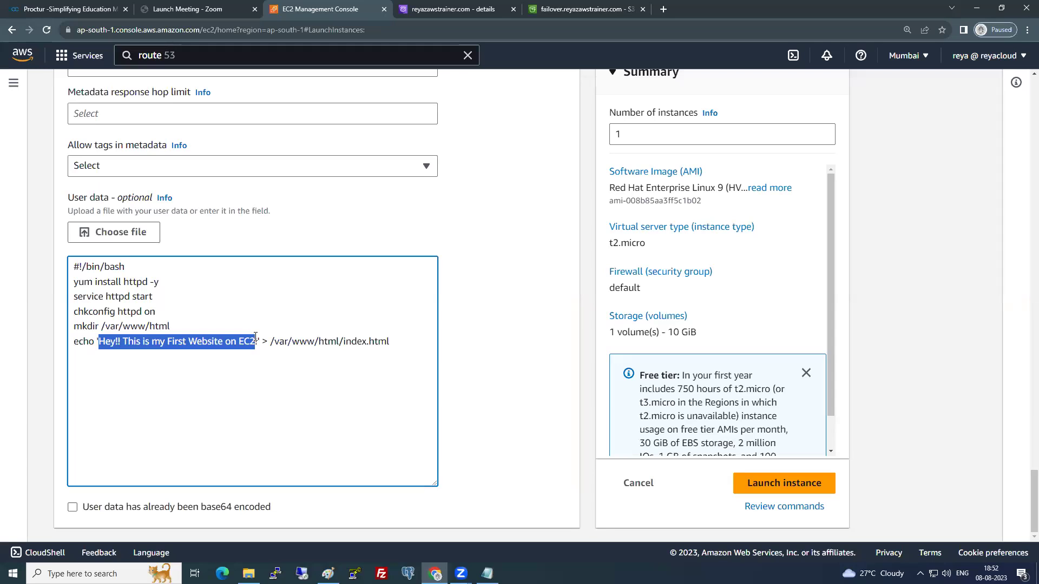
{"action": "type", "text": "This is from "}
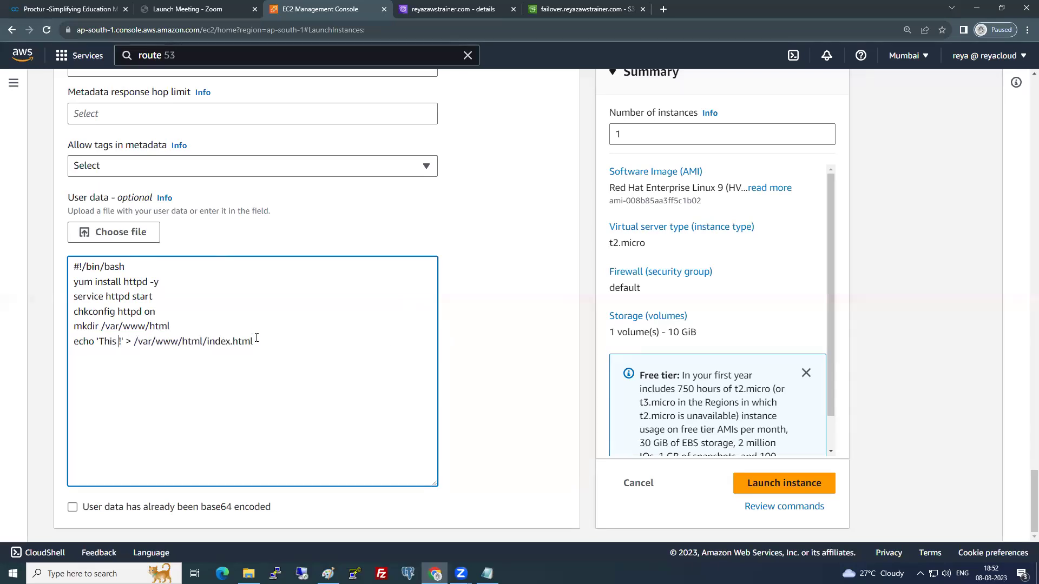
{"action": "type", "text": "Mumbai "}
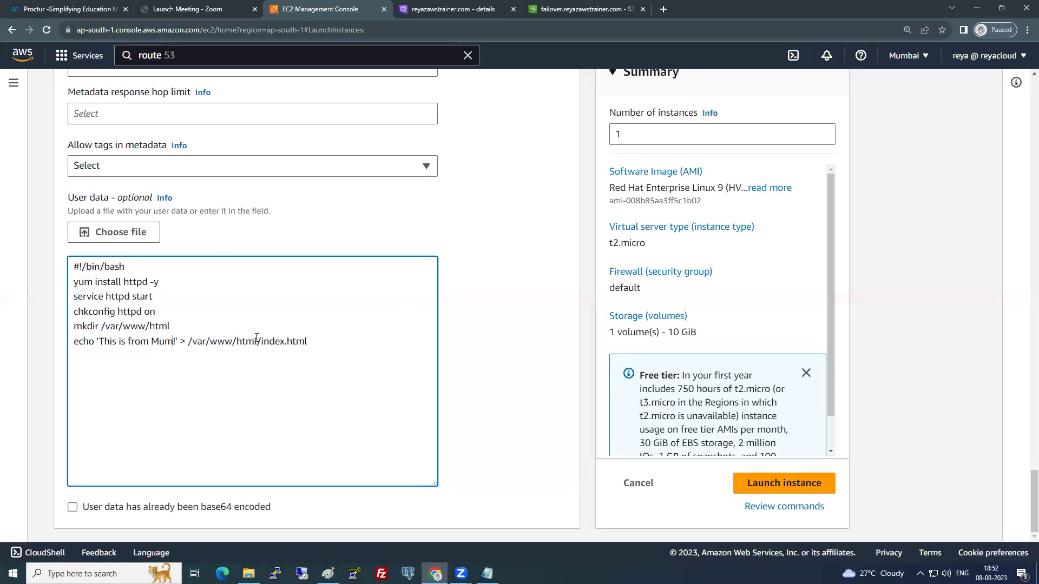
{"action": "type", "text": "Location !"}
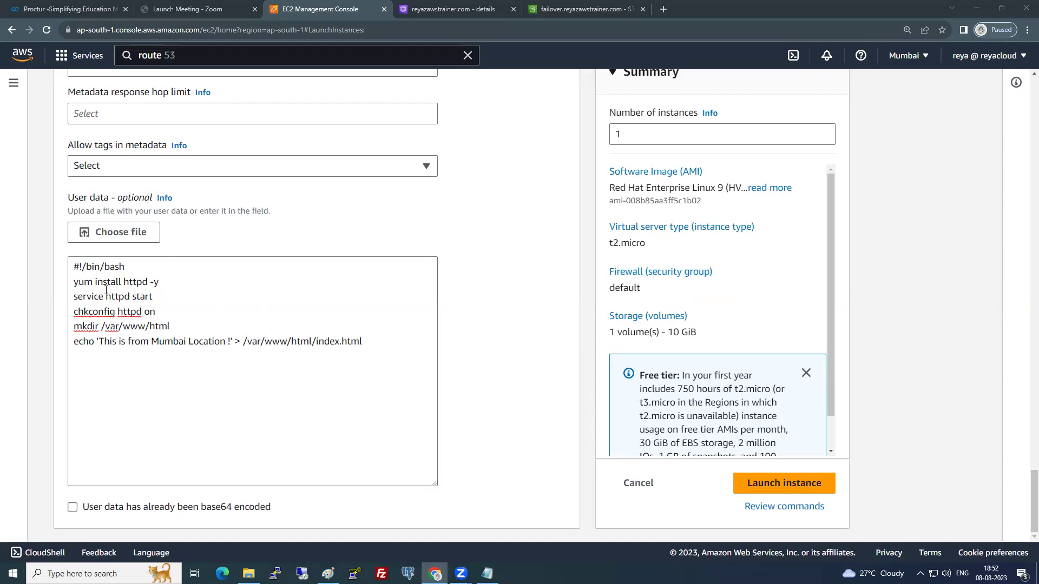
- Launch the MumbaiServer instance with the completed user data script and return to the Instances list
{"action": "left_click", "coordinate": [165, 266]}
{"action": "key", "text": "ctrl+a"}
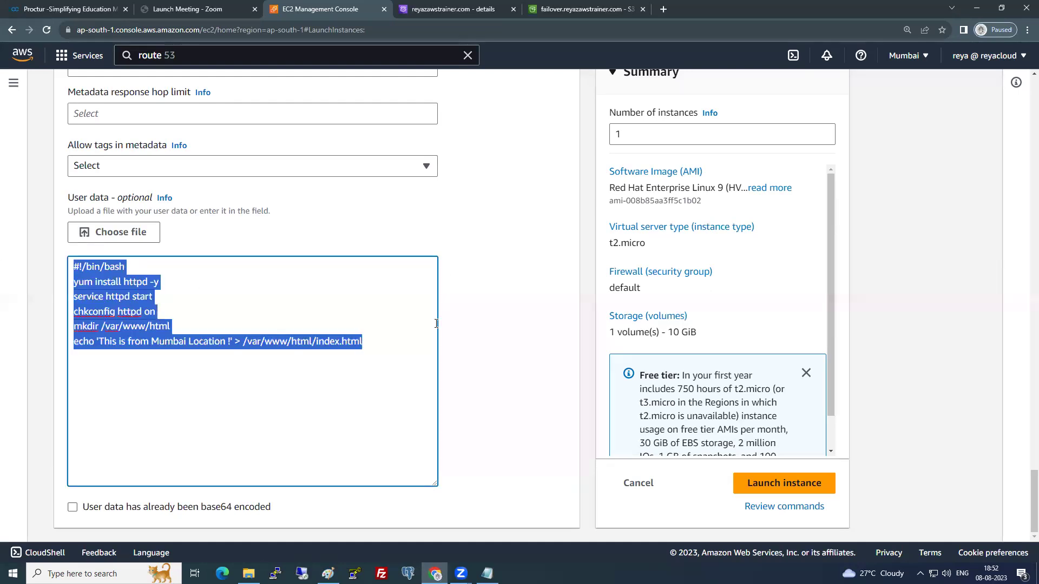
{"action": "left_click", "coordinate": [559, 321]}
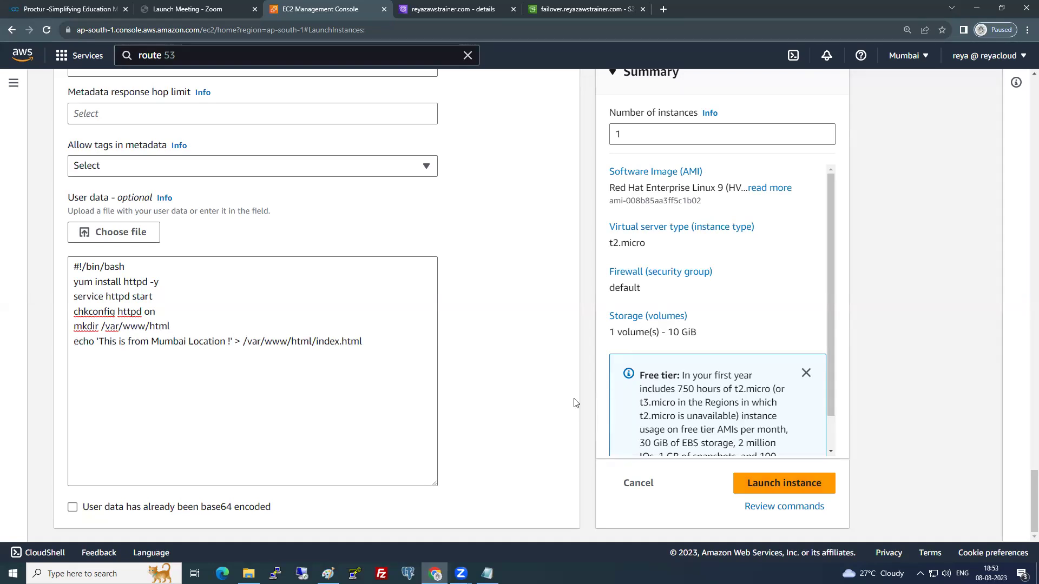
{"action": "left_click", "coordinate": [769, 490]}
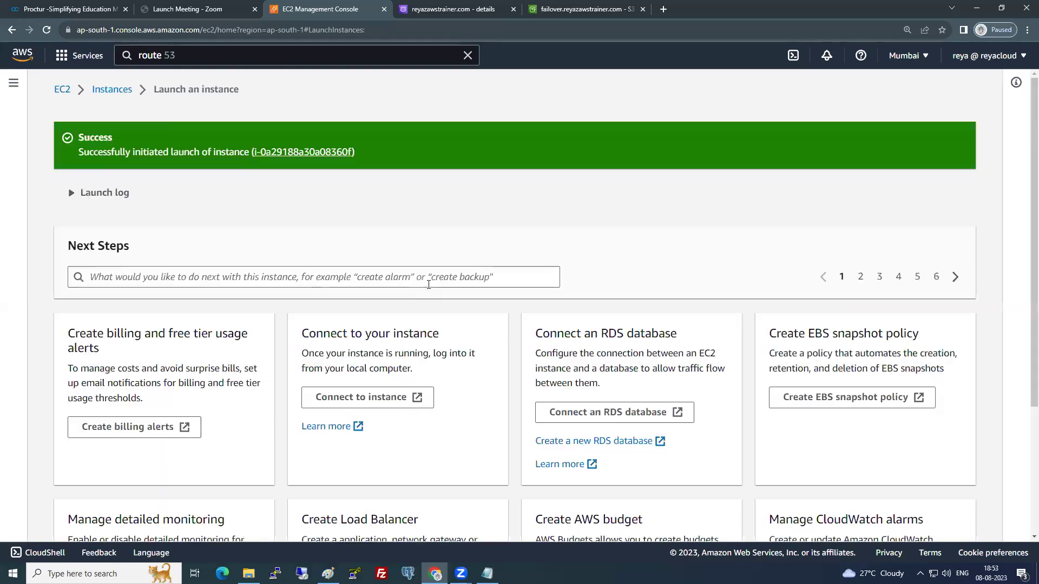
{"action": "left_click", "coordinate": [108, 91]}
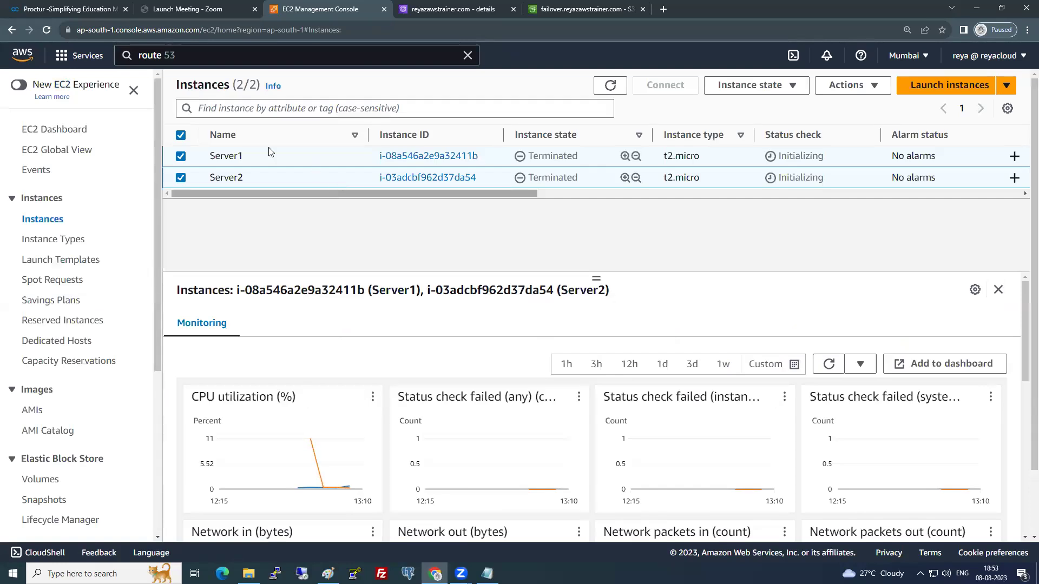
- Open the AWS console home in a new browser tab and switch its region to N. Virginia
{"action": "right_click", "coordinate": [25, 54]}
{"action": "left_click", "coordinate": [58, 64]}
{"action": "left_click", "coordinate": [451, 9]}
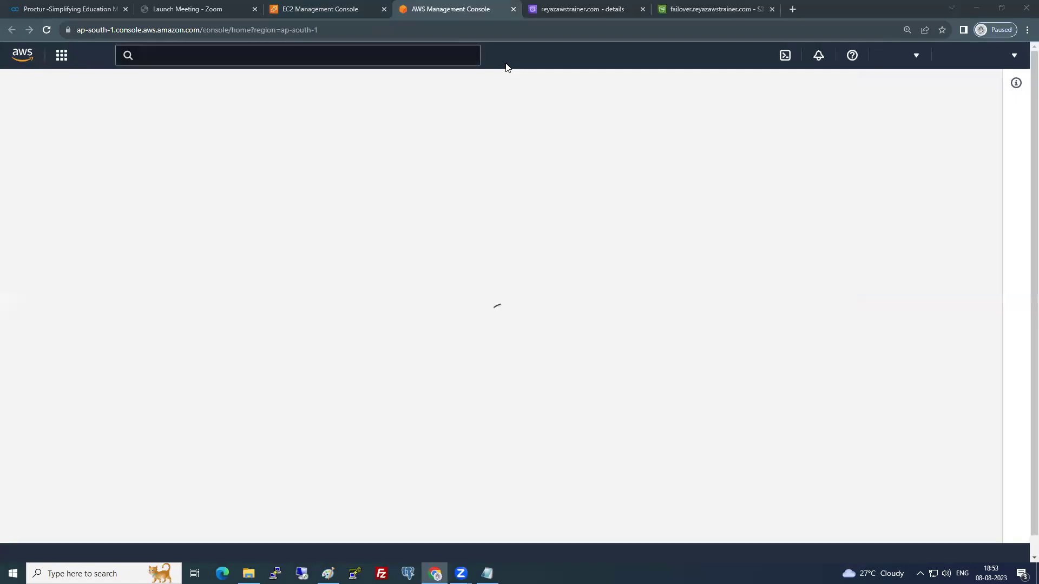
{"action": "left_click", "coordinate": [896, 57]}
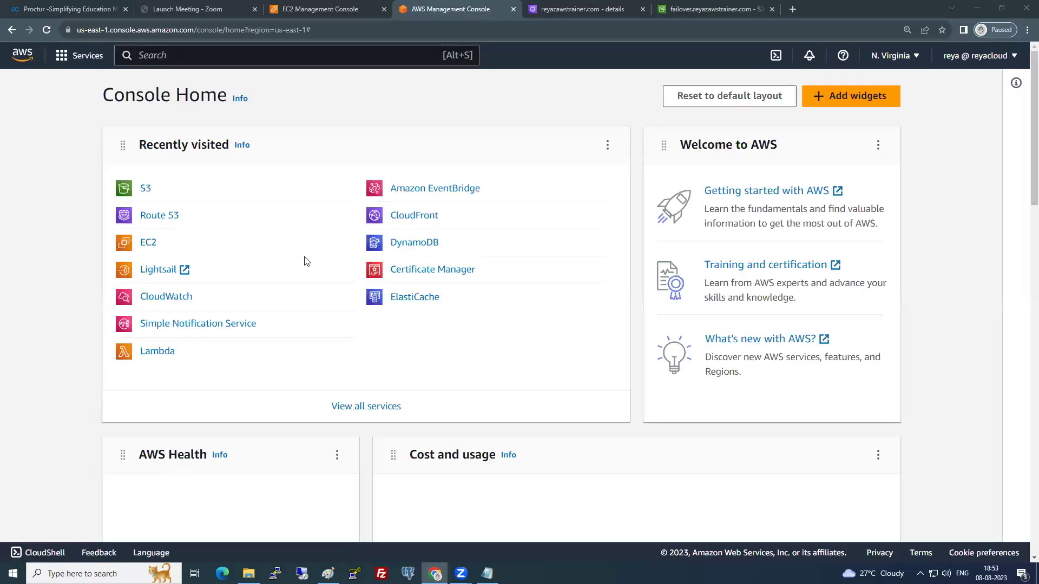
- Open the EC2 Instances list for N. Virginia and start launching a new instance
{"action": "left_click", "coordinate": [150, 243]}
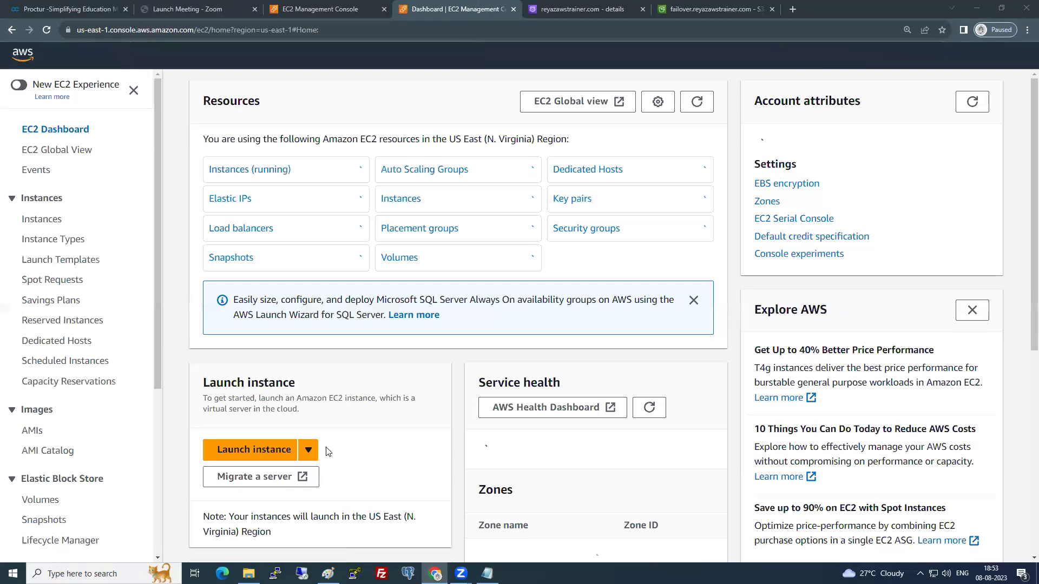
{"action": "left_click", "coordinate": [44, 221]}
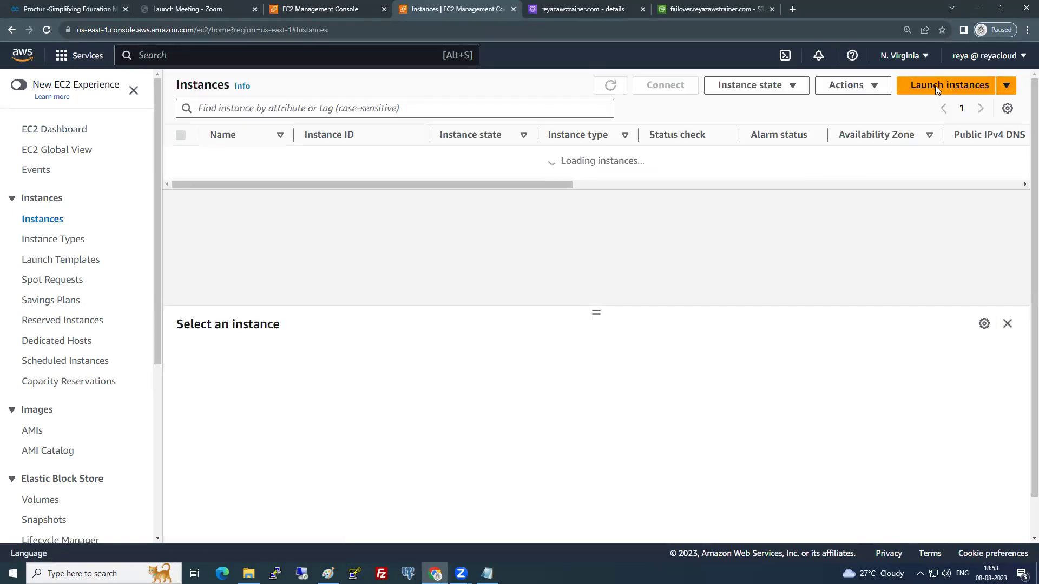
{"action": "left_click", "coordinate": [935, 85]}
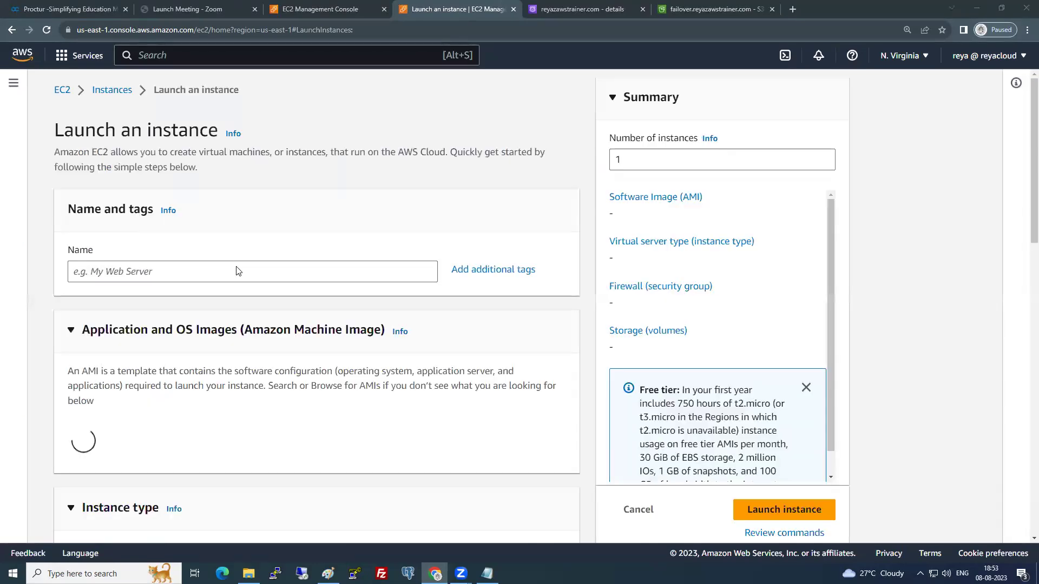
- Name the new N. Virginia instance VirginiaInstance
{"action": "left_click", "coordinate": [234, 271]}
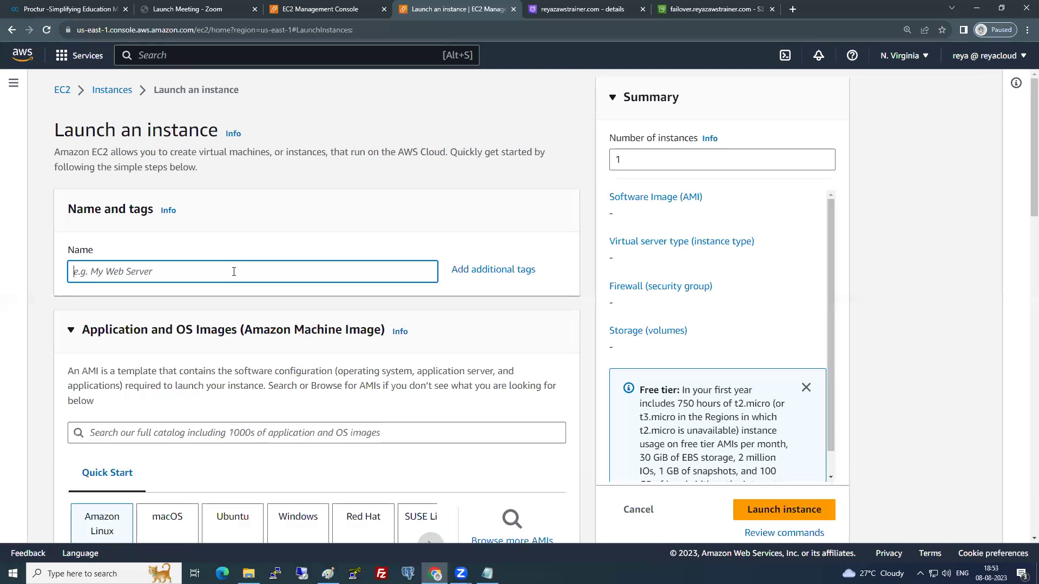
{"action": "type", "text": "VirginiaIns"}
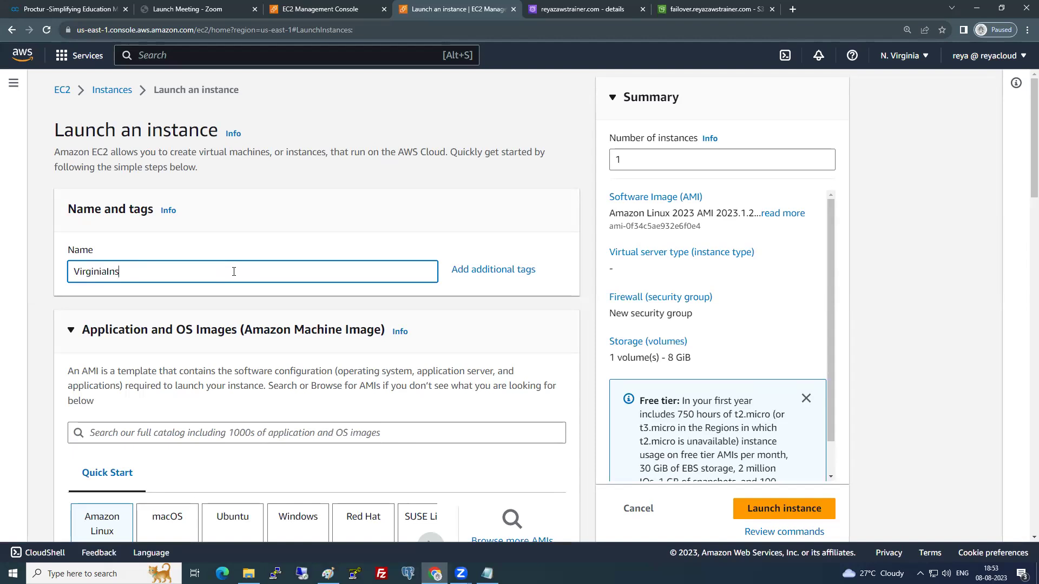
{"action": "type", "text": "tance"}
{"action": "left_click", "coordinate": [240, 286]}
- Browse the AMI catalog with the free tier only filter and select Red Hat Enterprise Linux 9 (HVM), SSD Volume Type
{"action": "scroll", "coordinate": [240, 287], "scroll_direction": "down", "scroll_amount": 3}
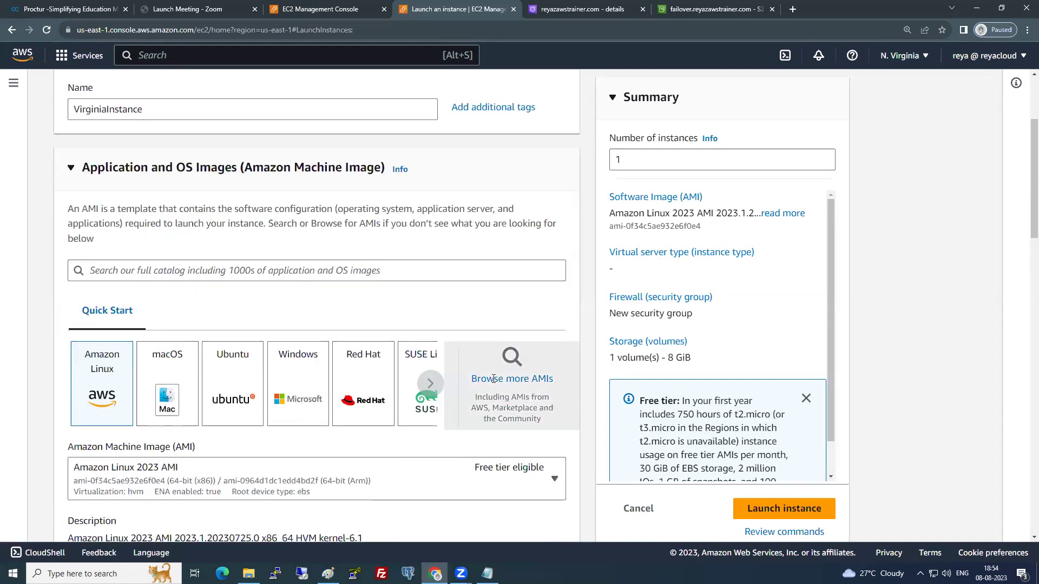
{"action": "left_click", "coordinate": [493, 379]}
{"action": "scroll", "coordinate": [92, 312], "scroll_direction": "down", "scroll_amount": 1}
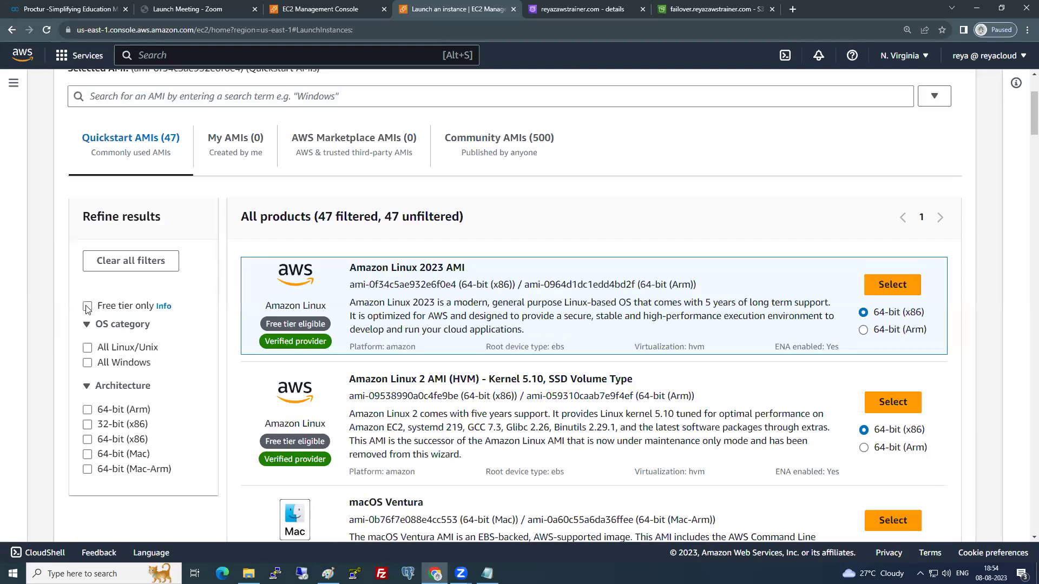
{"action": "left_click", "coordinate": [87, 307]}
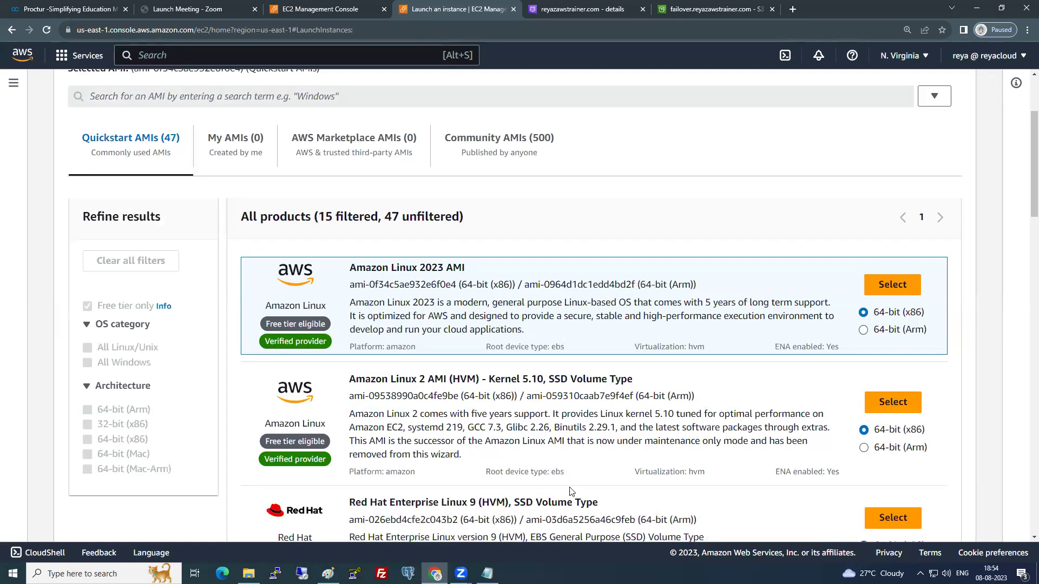
{"action": "left_click", "coordinate": [876, 517]}
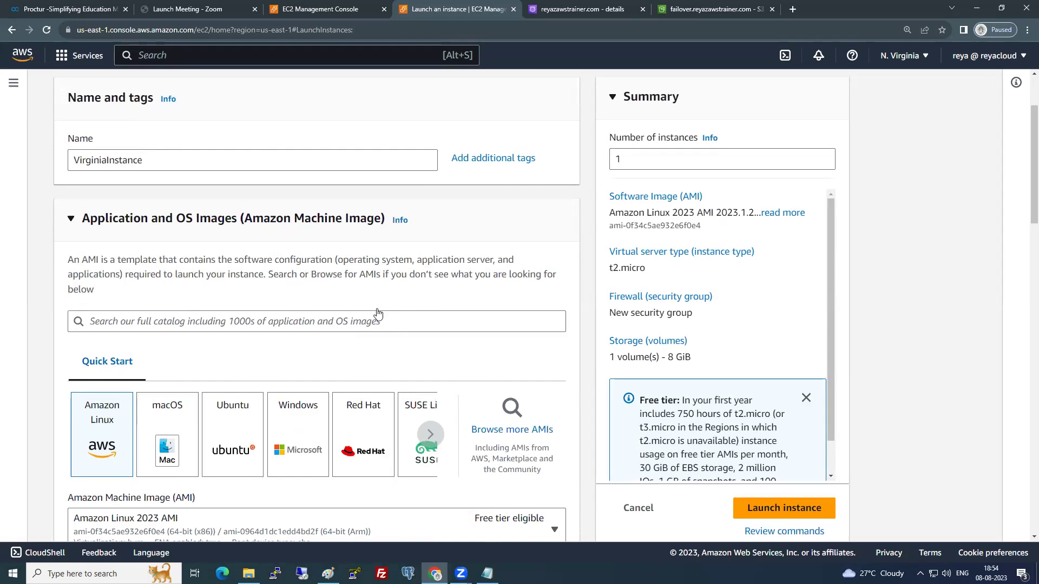
- Choose the Nvirginia key pair for the instance login
{"action": "scroll", "coordinate": [378, 314], "scroll_direction": "down", "scroll_amount": 10}
{"action": "left_click", "coordinate": [267, 386]}
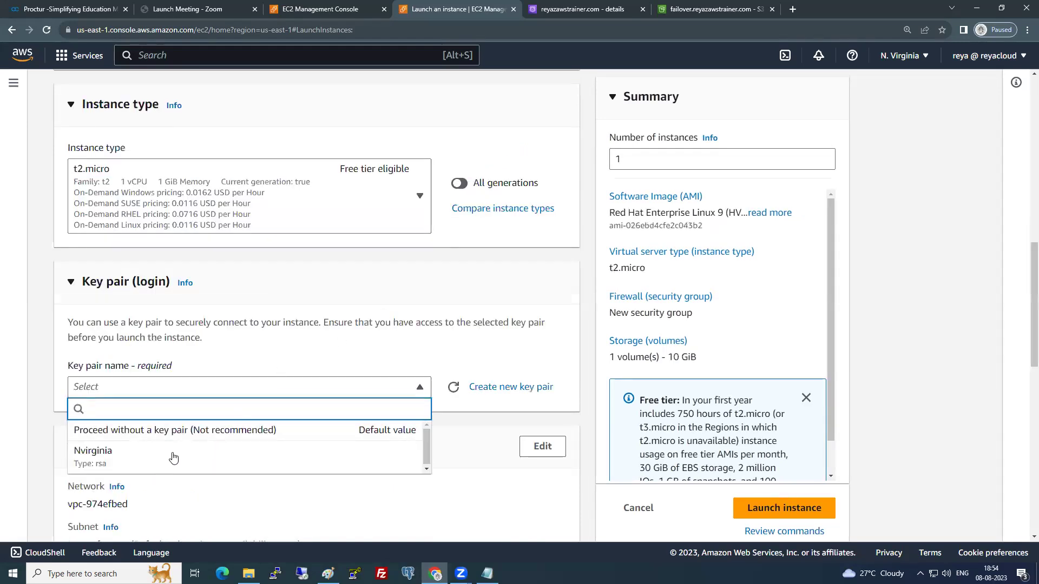
{"action": "left_click", "coordinate": [159, 460]}
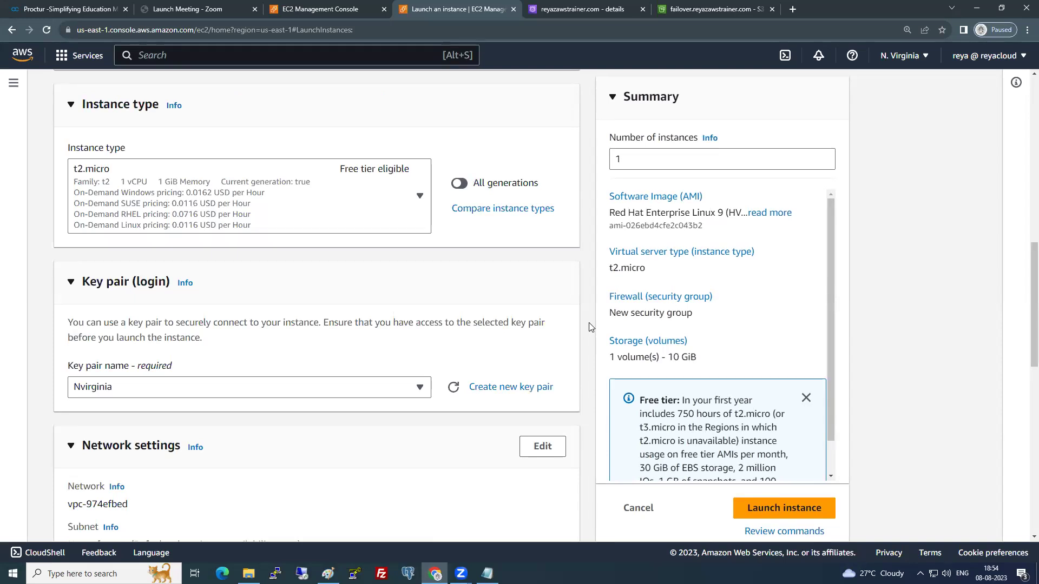
- Edit the network settings and place the instance in the us-east-1a subnet, subnet-0635505a
{"action": "scroll", "coordinate": [590, 327], "scroll_direction": "down", "scroll_amount": 4}
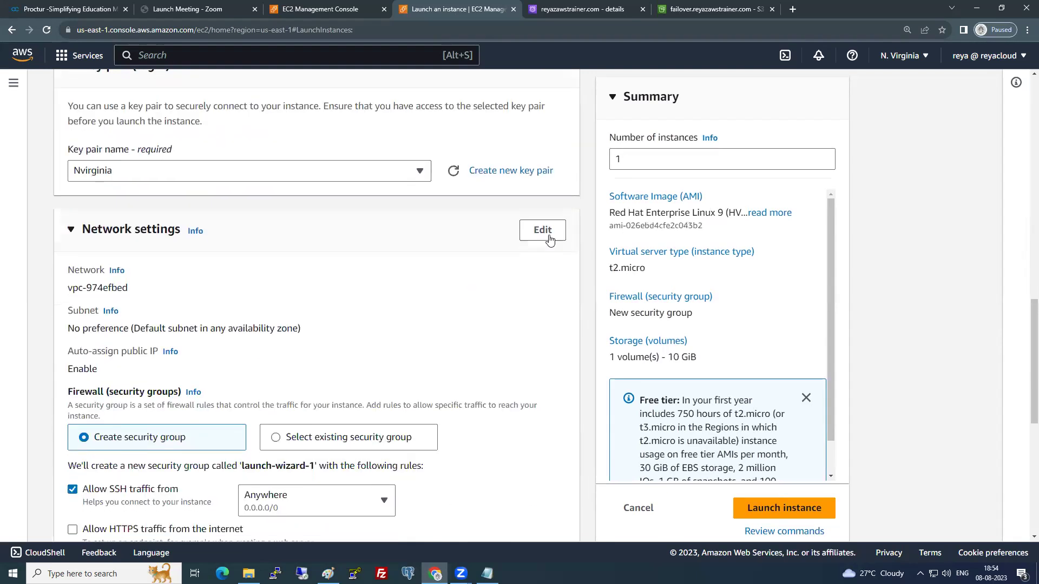
{"action": "left_click", "coordinate": [543, 230]}
{"action": "scroll", "coordinate": [303, 325], "scroll_direction": "down", "scroll_amount": 1}
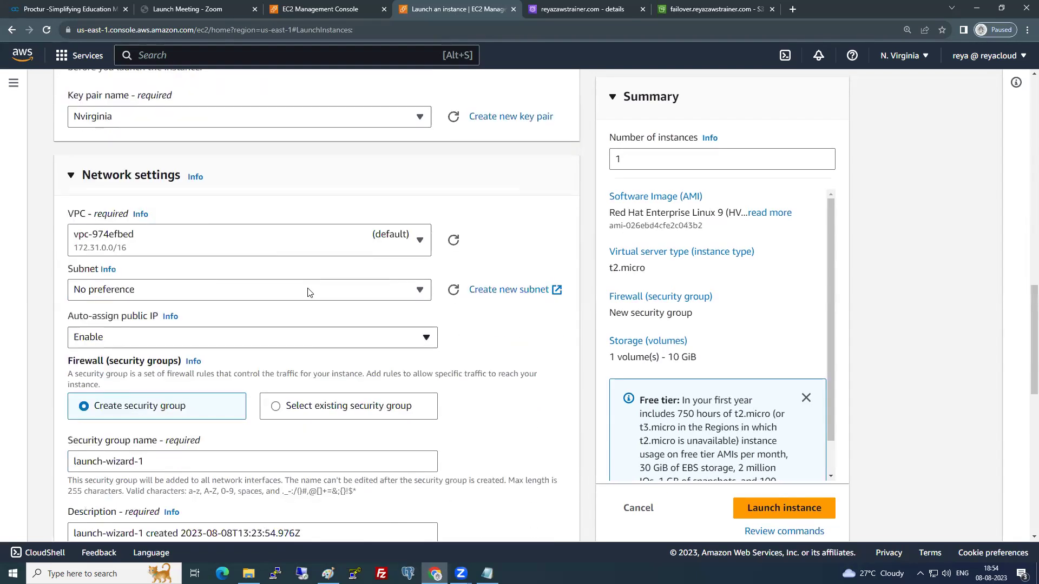
{"action": "left_click", "coordinate": [309, 292]}
{"action": "scroll", "coordinate": [360, 446], "scroll_direction": "down", "scroll_amount": 2}
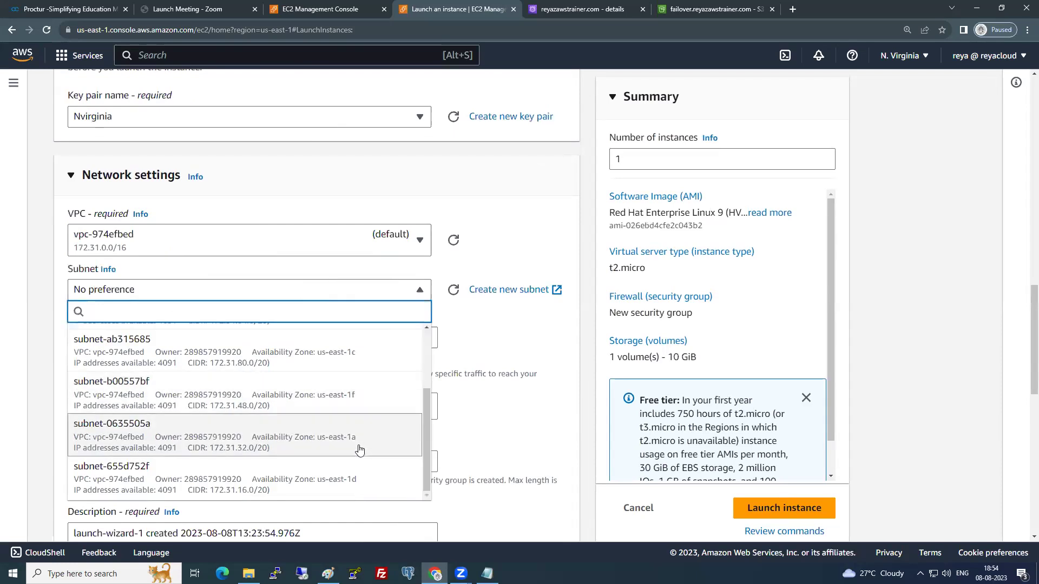
{"action": "left_click", "coordinate": [365, 442]}
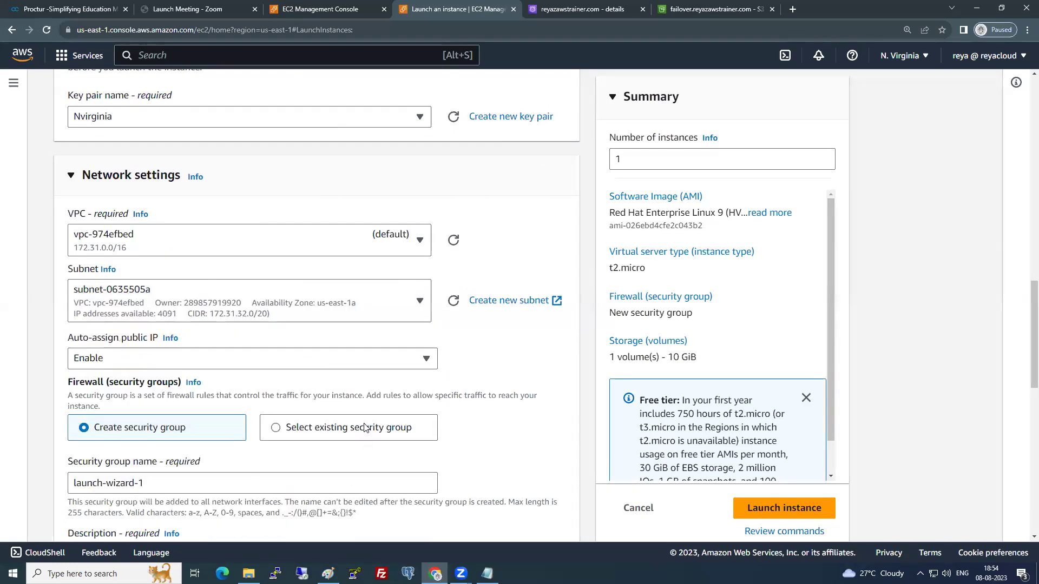
- Assign the existing default security group to the instance instead of creating a new one
{"action": "left_click", "coordinate": [332, 430]}
{"action": "scroll", "coordinate": [333, 430], "scroll_direction": "down", "scroll_amount": 3}
{"action": "left_click", "coordinate": [227, 320]}
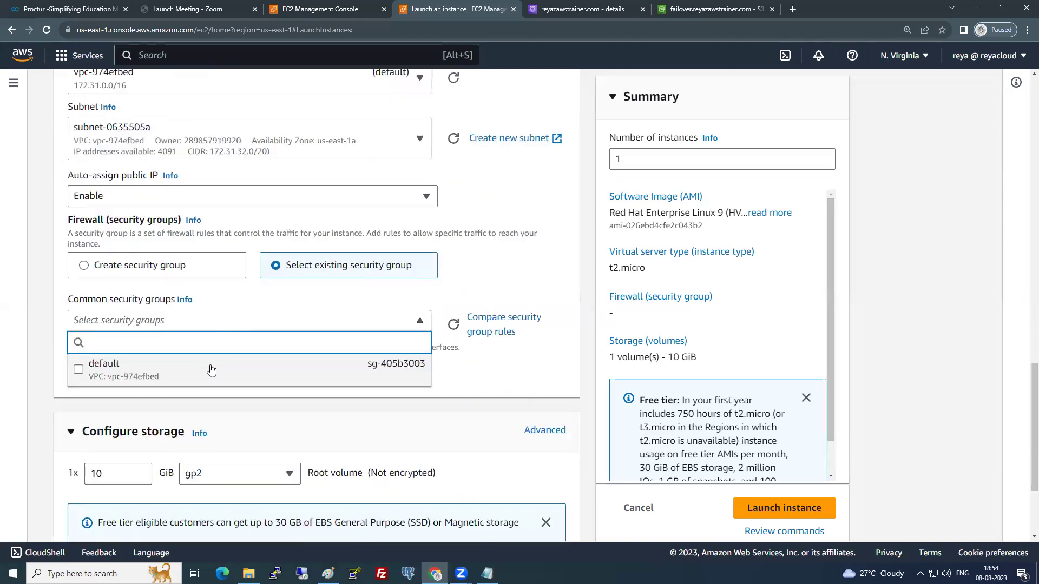
{"action": "left_click", "coordinate": [211, 370]}
{"action": "scroll", "coordinate": [210, 371], "scroll_direction": "down", "scroll_amount": 3}
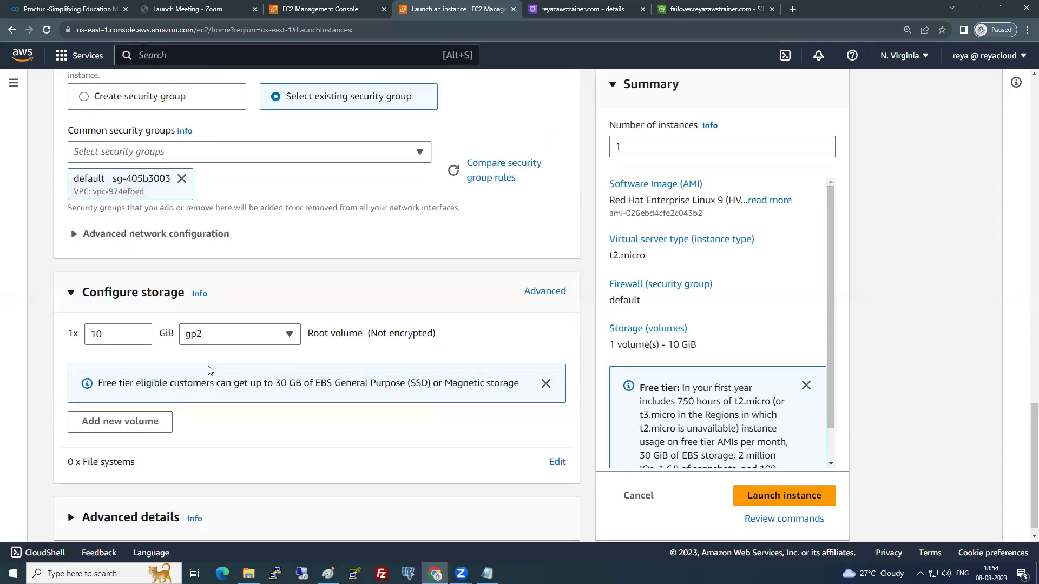
- Paste the httpd setup script into the user data and change its echo message to "This is from N.Virginia Location !"
{"action": "left_click", "coordinate": [144, 503]}
{"action": "scroll", "coordinate": [251, 428], "scroll_direction": "down", "scroll_amount": 1}
{"action": "scroll", "coordinate": [251, 428], "scroll_direction": "down", "scroll_amount": 20}
{"action": "left_click", "coordinate": [243, 355]}
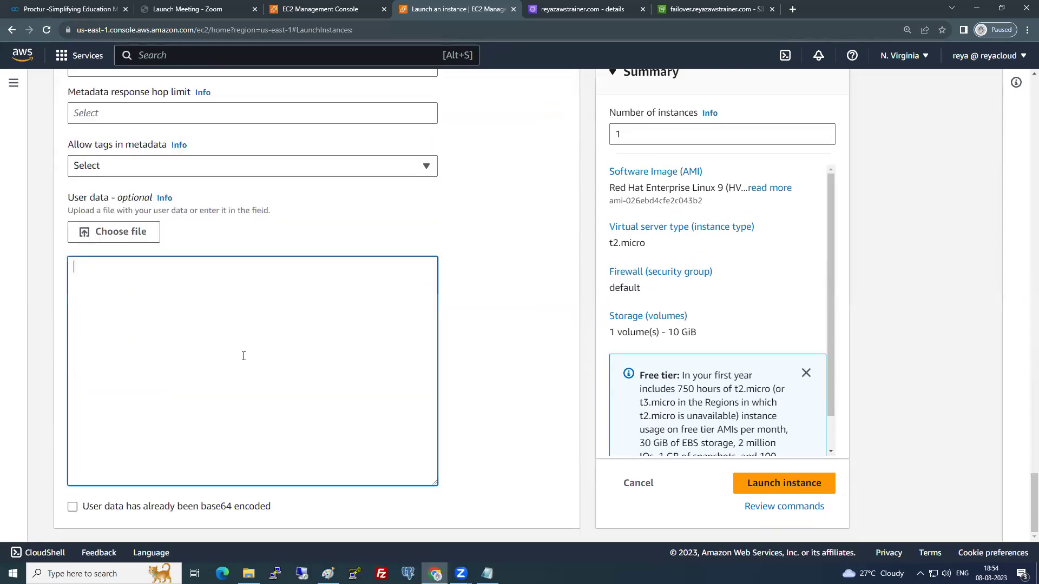
{"action": "type", "text": "#!/bin/bash yum install httpd -y service httpd start chkconfig httpd on mkdir /var/www/html echo 'This is from Mumbai Location !' > /var/www/html/index.html"}
{"action": "double_click", "coordinate": [178, 340]}
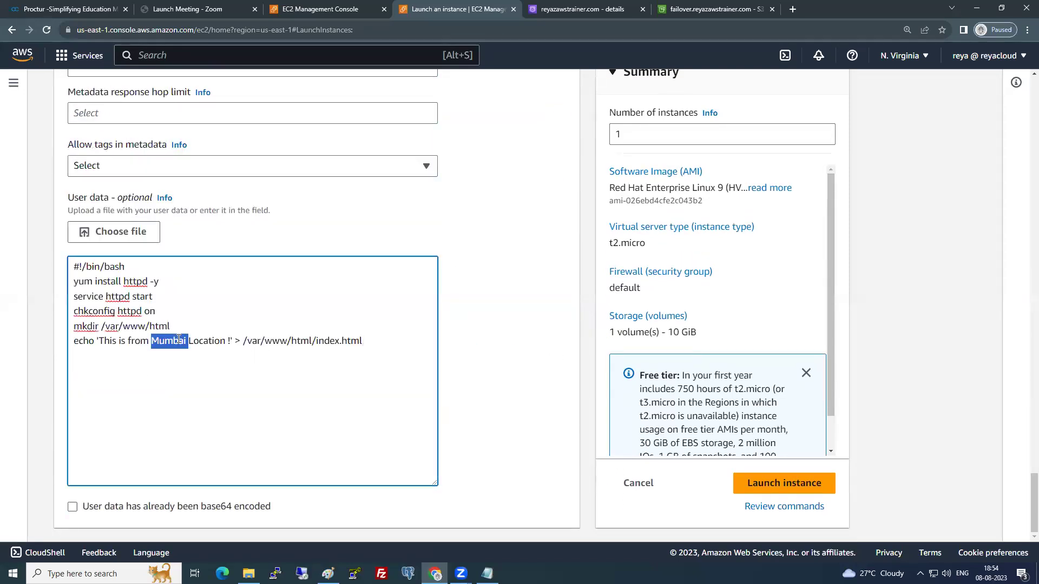
{"action": "type", "text": "N.Virginia"}
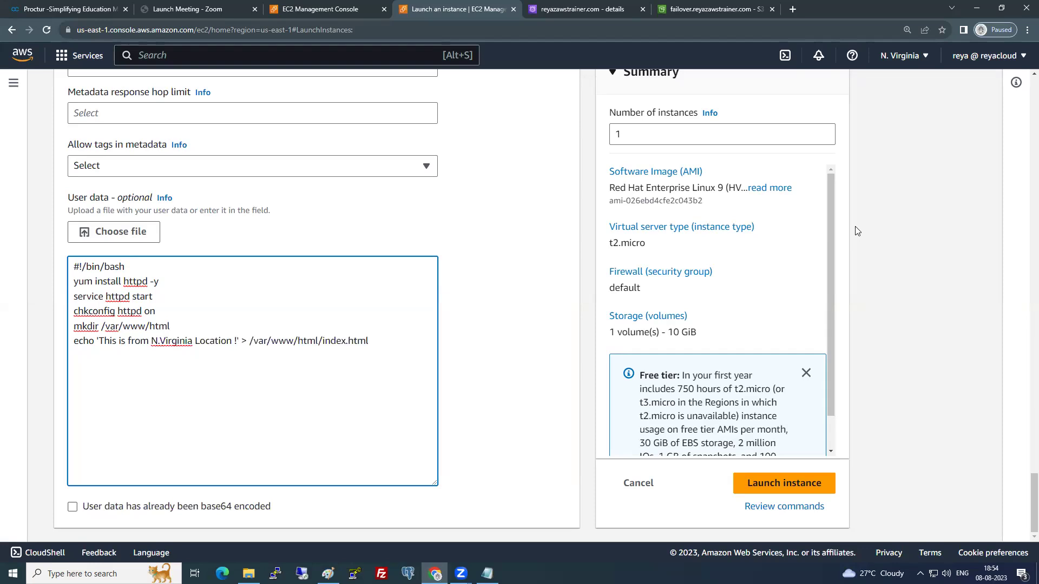
- Launch VirginiaInstance, return to the refreshed Instances list and select the instance to show its details
{"action": "left_click", "coordinate": [798, 481]}
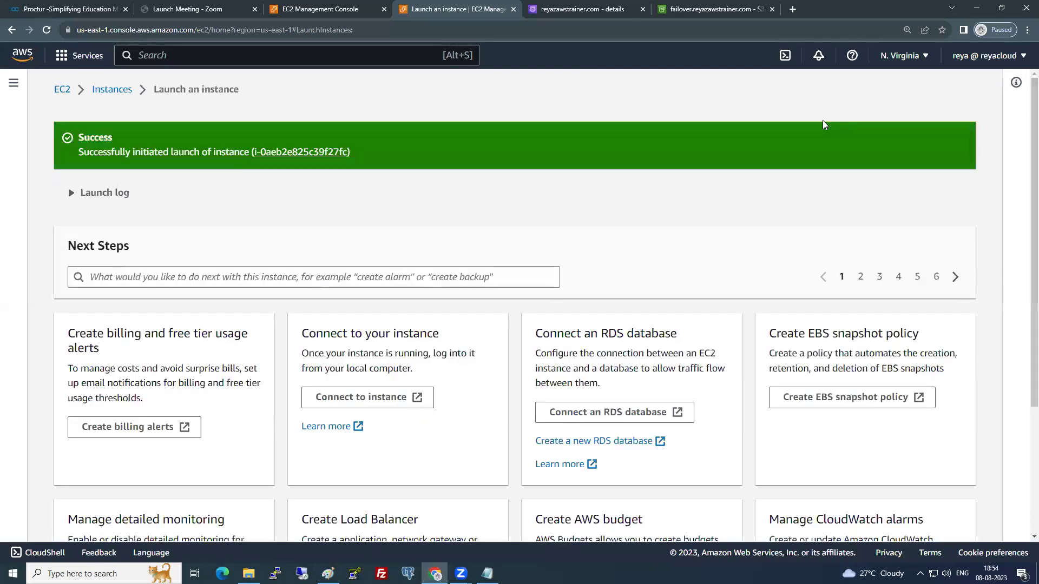
{"action": "left_click", "coordinate": [124, 94]}
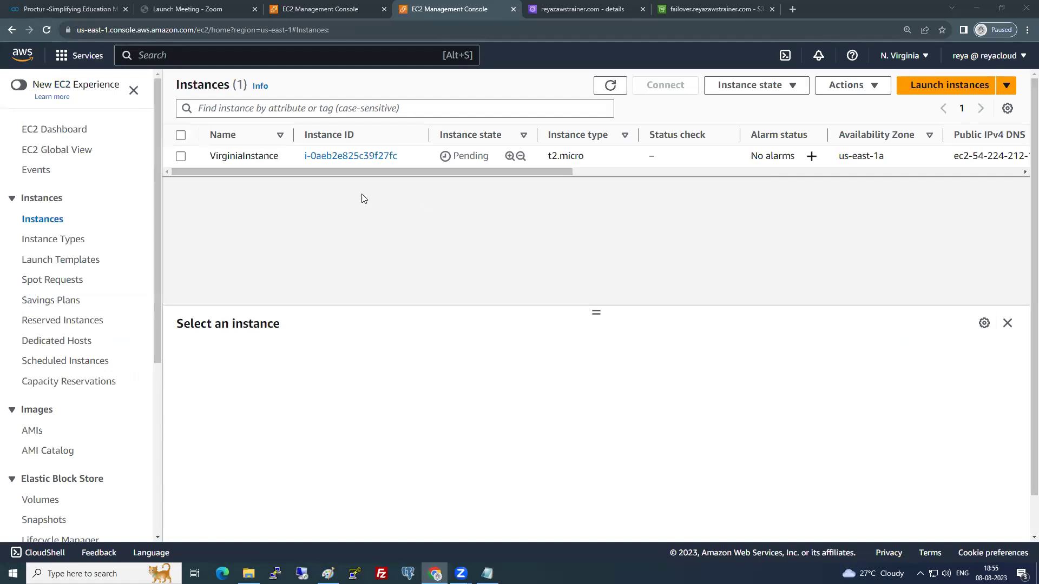
{"action": "left_click", "coordinate": [611, 86]}
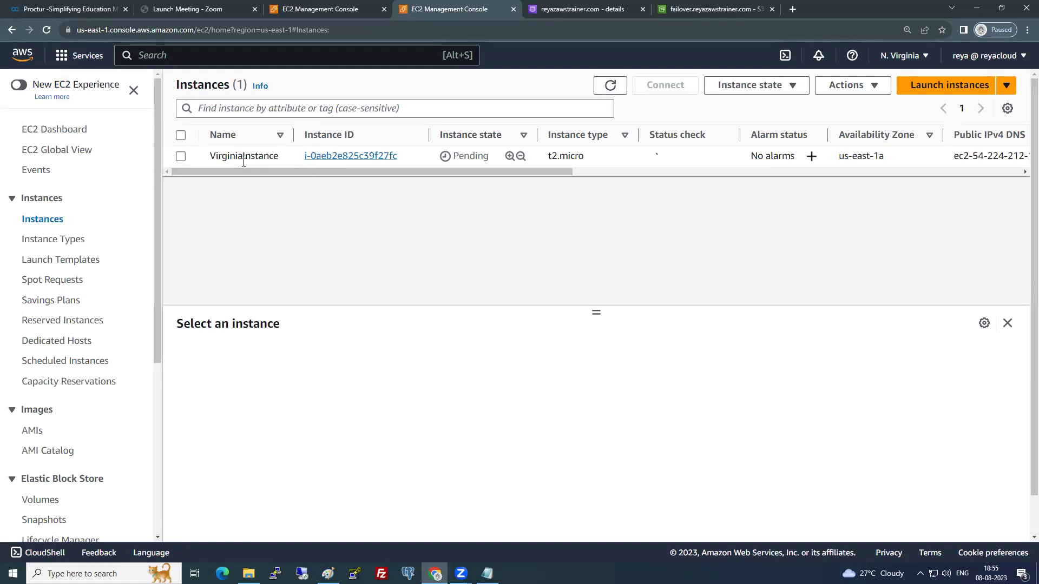
{"action": "left_click", "coordinate": [181, 157]}
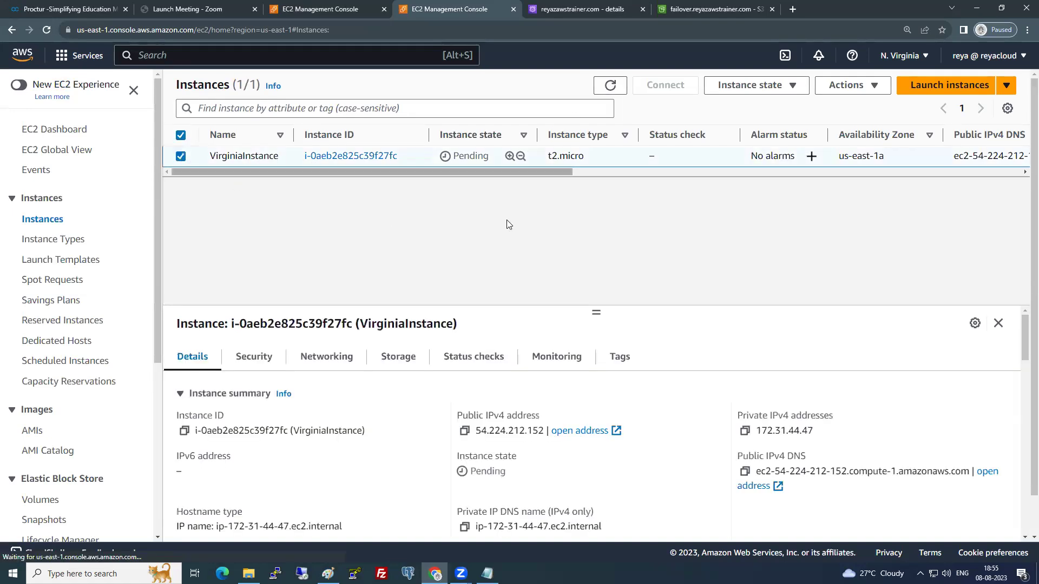
- Test MumbaiServer's web page by opening its public IPv4 address in a new browser tab, and close that tab
{"action": "left_click", "coordinate": [333, 9]}
{"action": "left_click", "coordinate": [616, 88]}
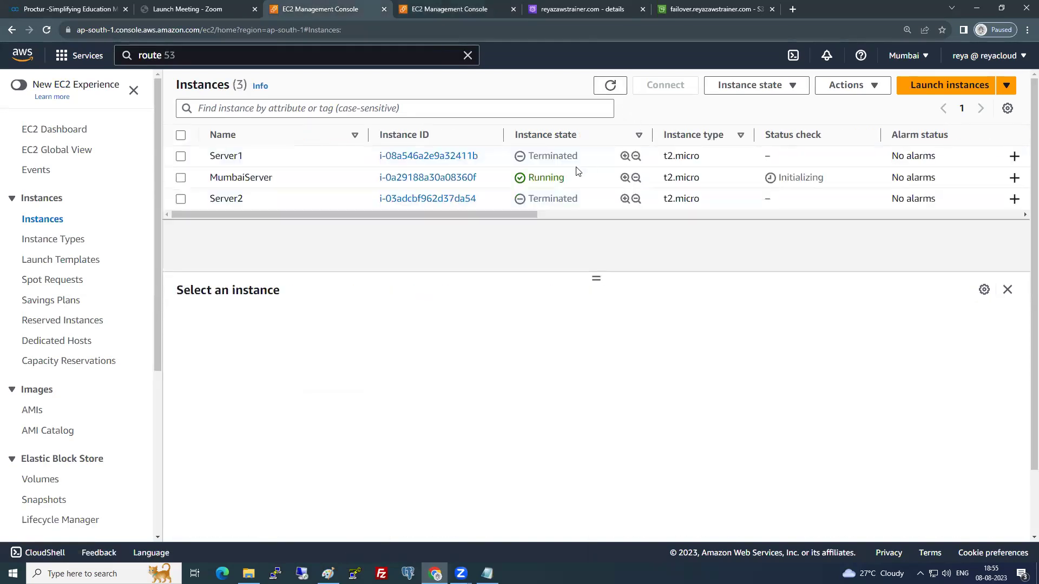
{"action": "left_click", "coordinate": [181, 178]}
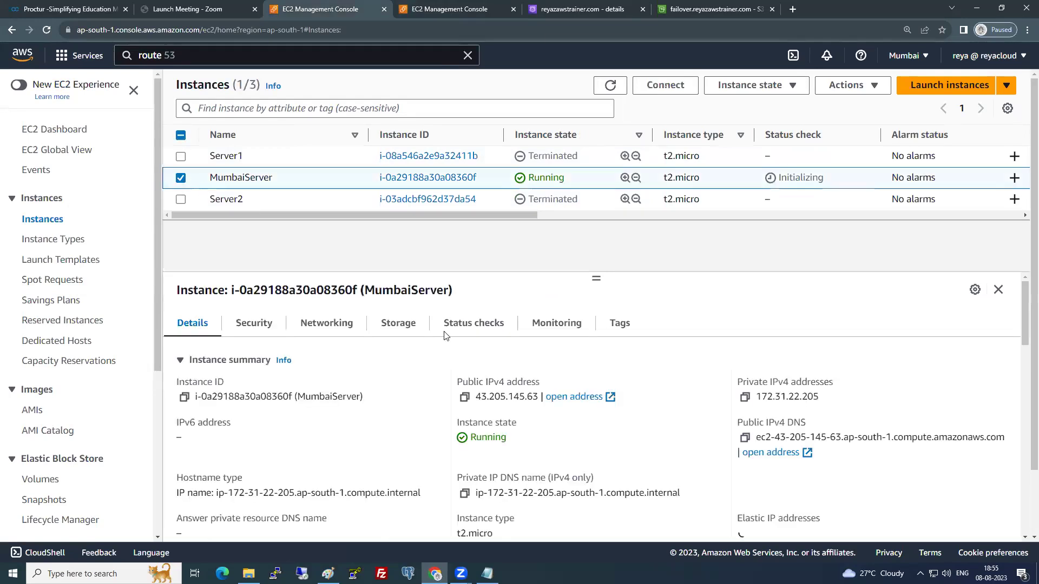
{"action": "left_click", "coordinate": [464, 399]}
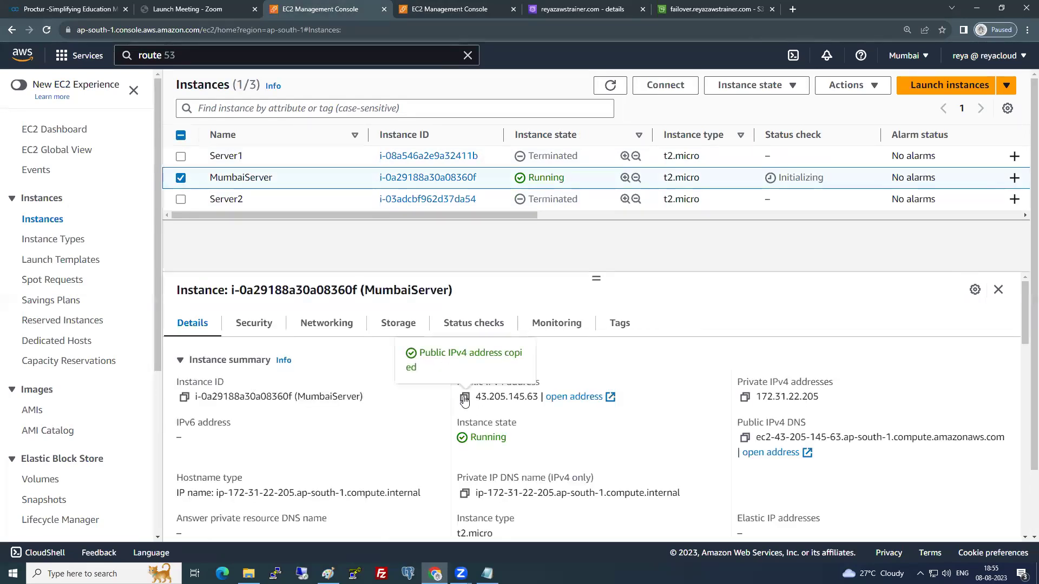
{"action": "left_click", "coordinate": [792, 9]}
{"action": "key", "text": "ctrl+v"}
{"action": "key", "text": "Return"}
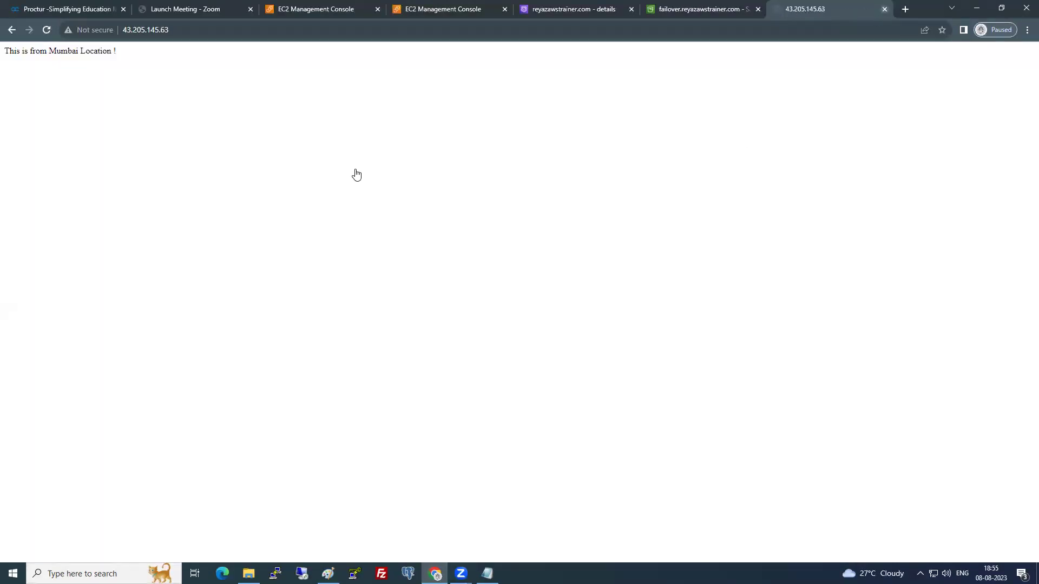
{"action": "key", "text": "ctrl+w"}
- Refresh the N. Virginia Instances list and copy VirginiaInstance's public IPv4 address
{"action": "left_click", "coordinate": [414, 12]}
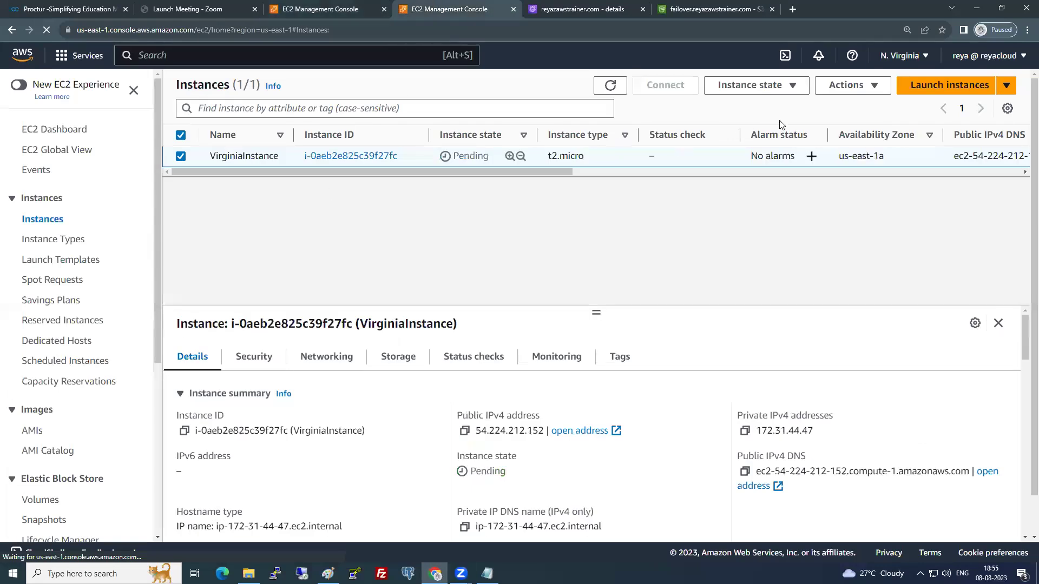
{"action": "left_click", "coordinate": [620, 87]}
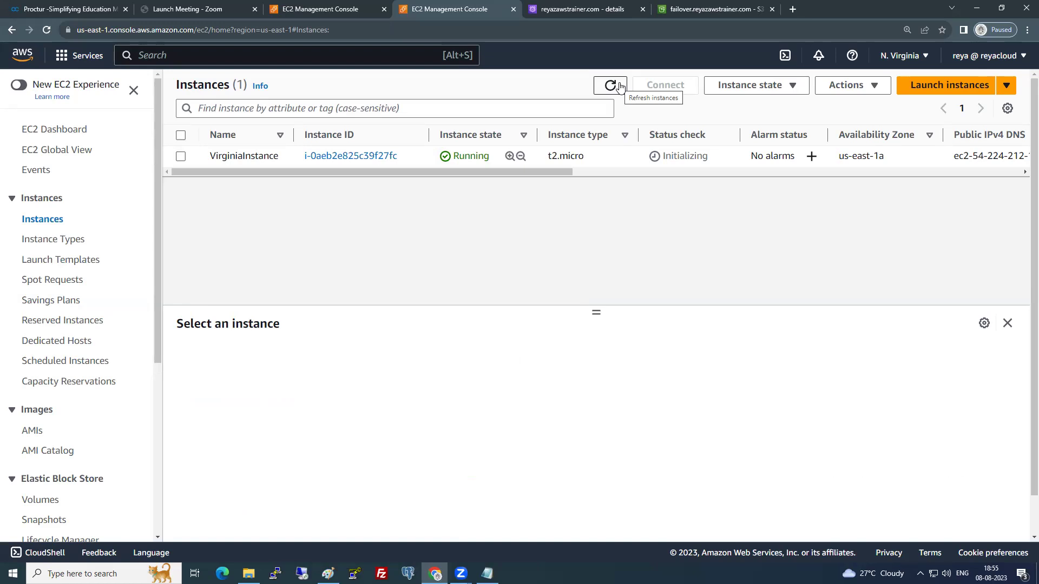
{"action": "left_click", "coordinate": [610, 85]}
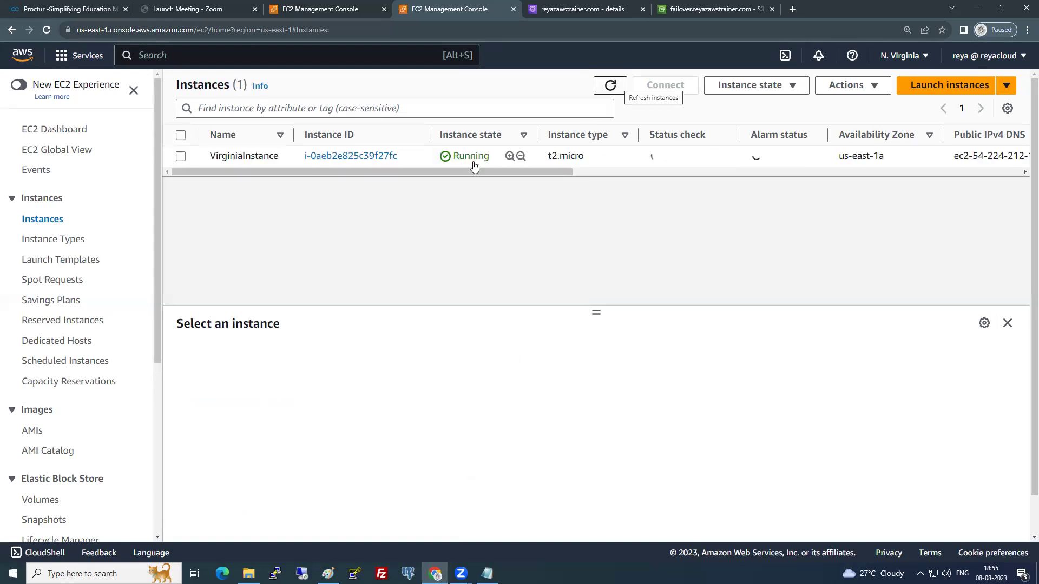
{"action": "left_click", "coordinate": [181, 156]}
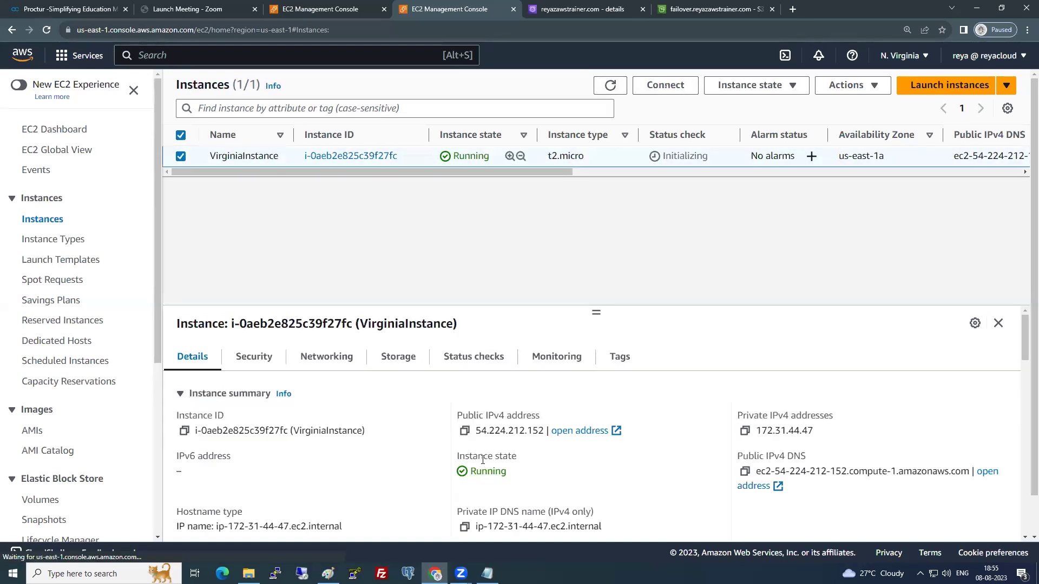
{"action": "left_click", "coordinate": [464, 431]}
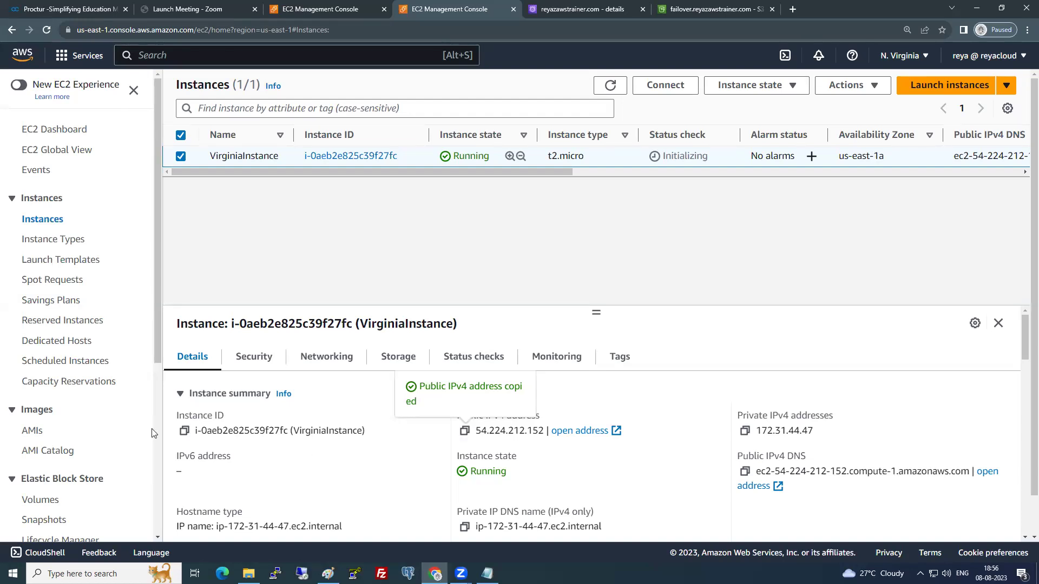
- Examine the sources in the default N. Virginia security group's inbound rules and leave the rule editor without saving
{"action": "scroll", "coordinate": [115, 429], "scroll_direction": "down", "scroll_amount": 2}
{"action": "scroll", "coordinate": [115, 429], "scroll_direction": "down", "scroll_amount": 2}
{"action": "left_click", "coordinate": [86, 374]}
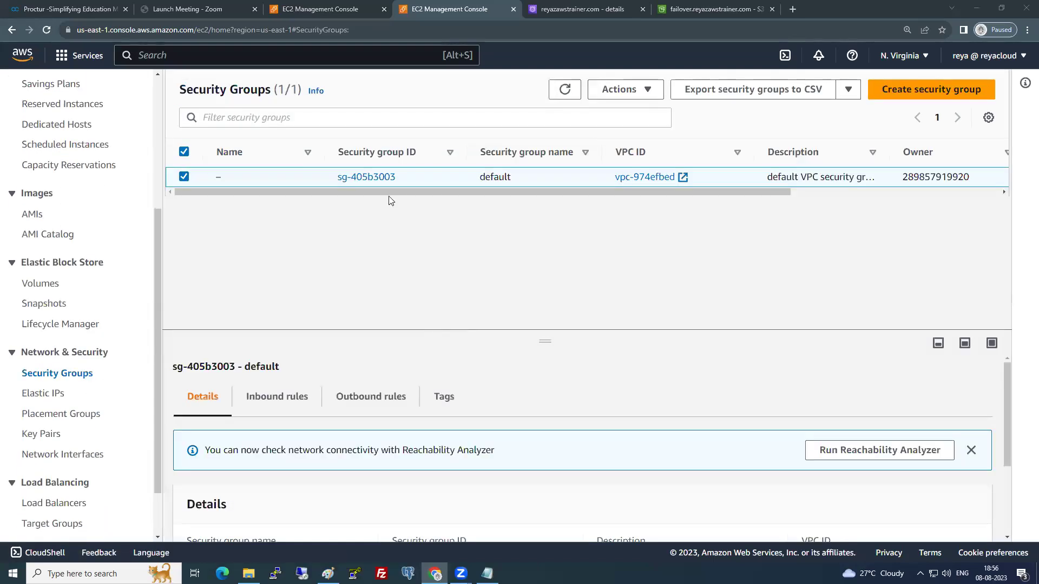
{"action": "left_click", "coordinate": [287, 394]}
{"action": "scroll", "coordinate": [890, 470], "scroll_direction": "down", "scroll_amount": 2}
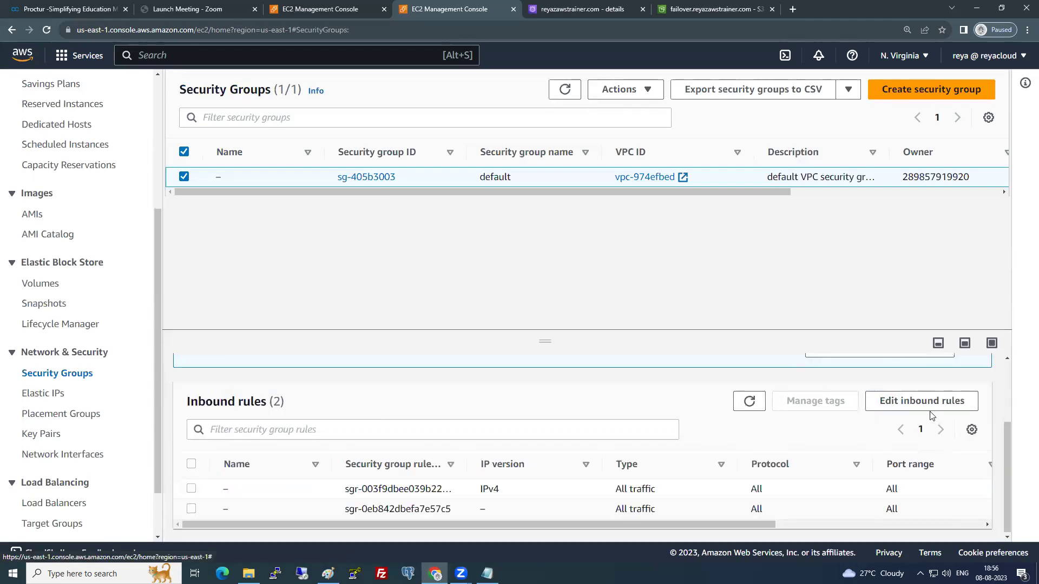
{"action": "left_click", "coordinate": [885, 402]}
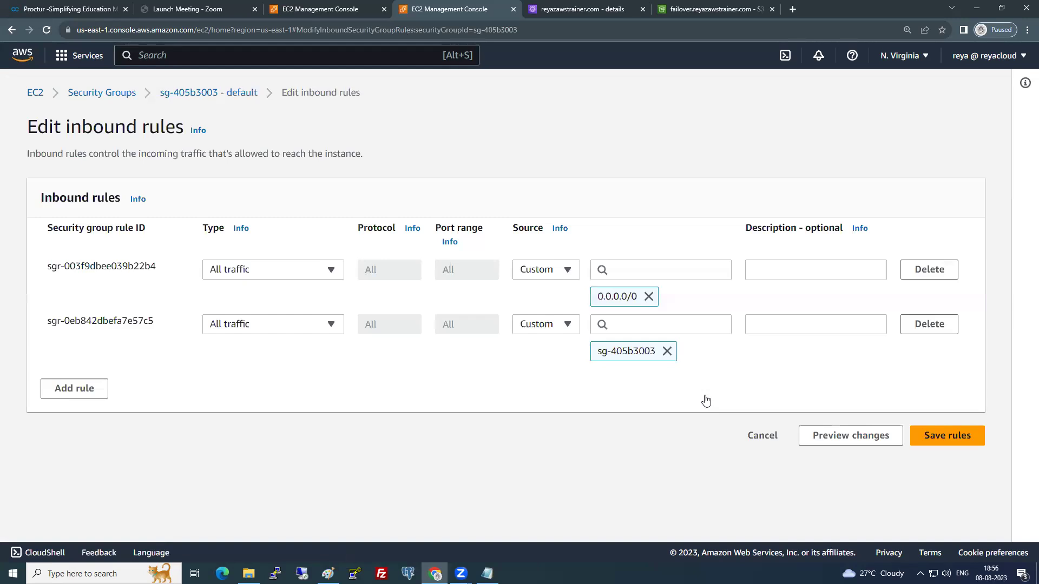
{"action": "left_click_drag", "start_coordinate": [598, 296], "coordinate": [639, 298]}
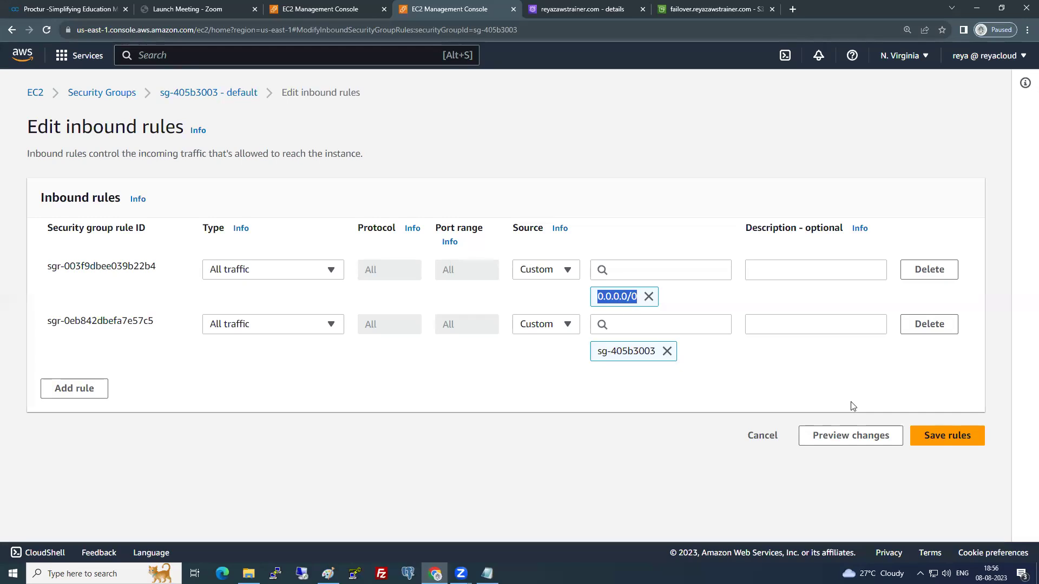
{"action": "left_click", "coordinate": [761, 435]}
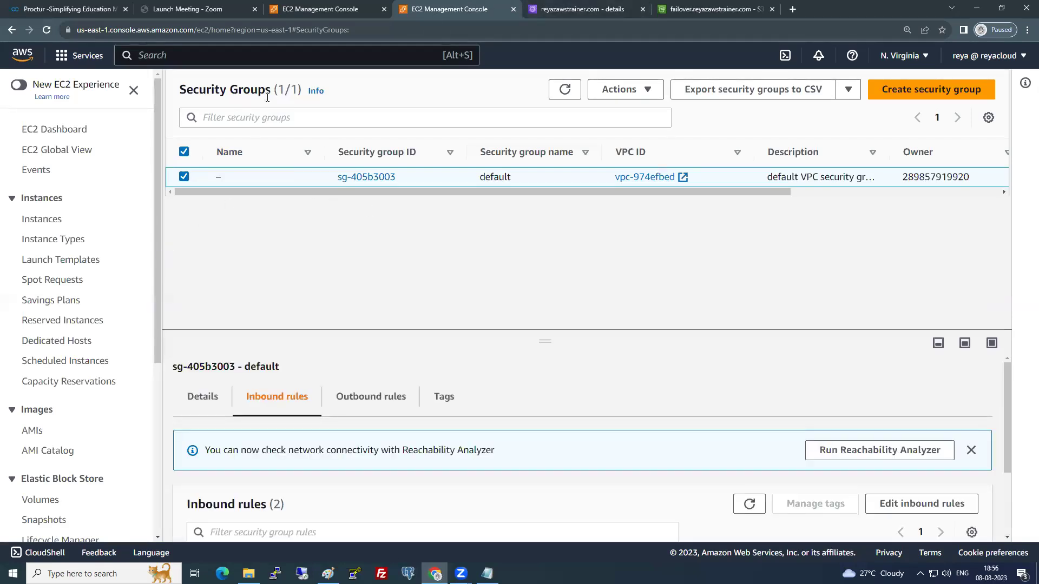
- Test VirginiaInstance's web page by opening its copied public IPv4 address in a new browser tab, and close that tab
{"action": "left_click", "coordinate": [46, 221]}
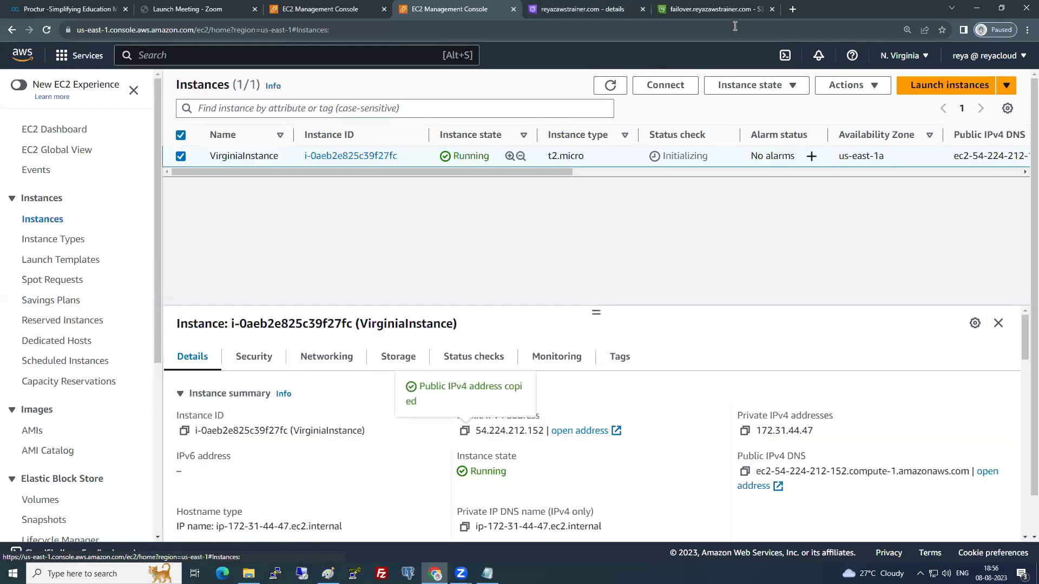
{"action": "left_click", "coordinate": [792, 10]}
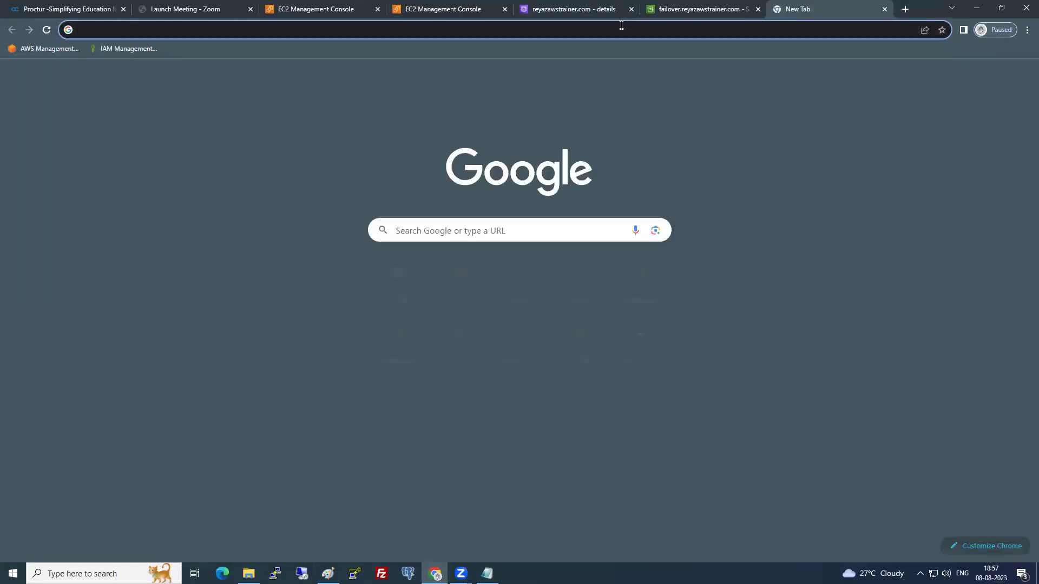
{"action": "key", "text": "ctrl+v"}
{"action": "key", "text": "Return"}
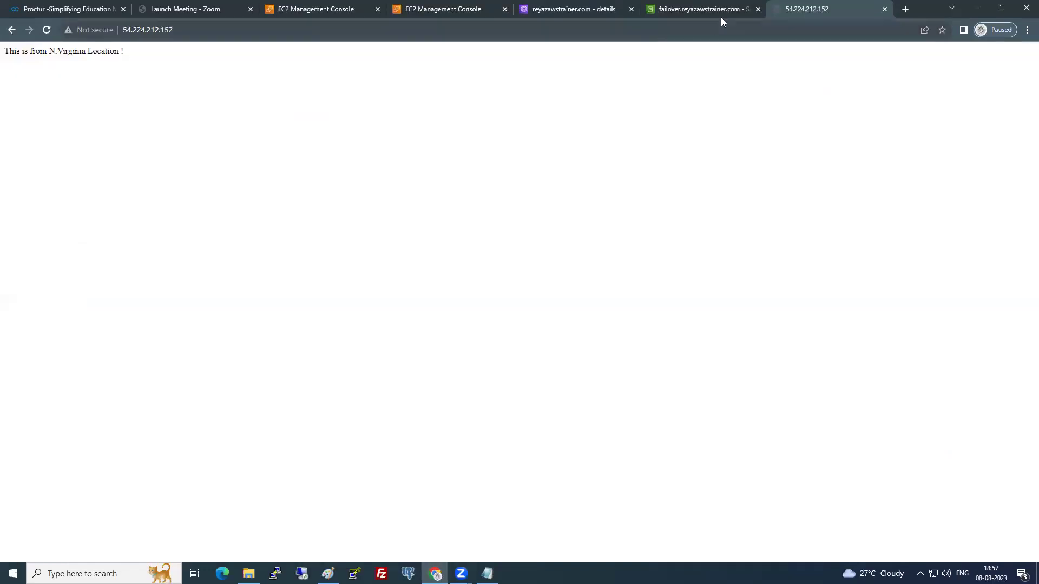
{"action": "key", "text": "ctrl+w"}
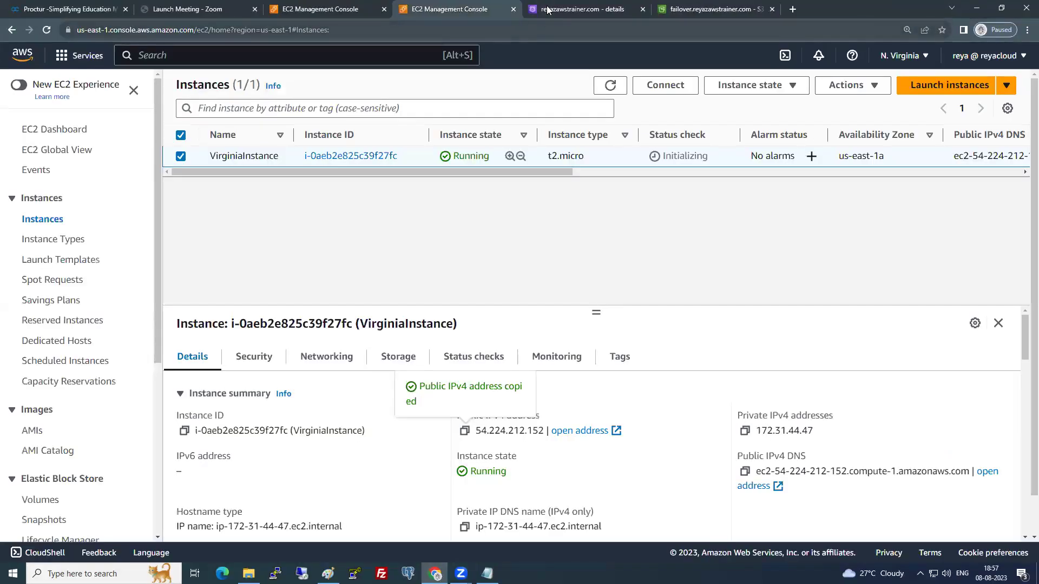
- Start a new record in the reyazawstrainer.com hosted zone and name its subdomain geo
{"action": "left_click", "coordinate": [558, 10]}
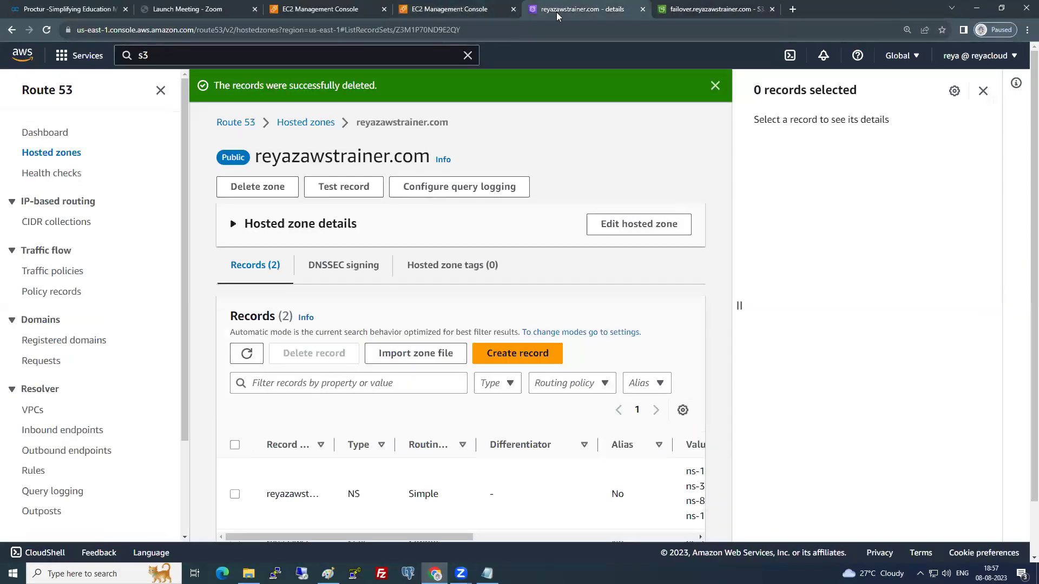
{"action": "left_click", "coordinate": [983, 90]}
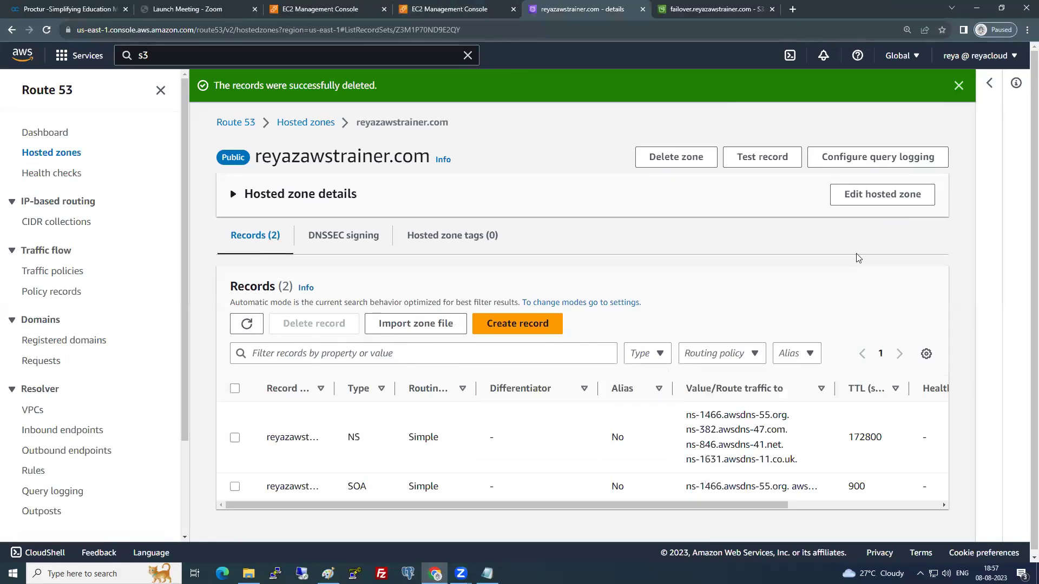
{"action": "left_click", "coordinate": [561, 325]}
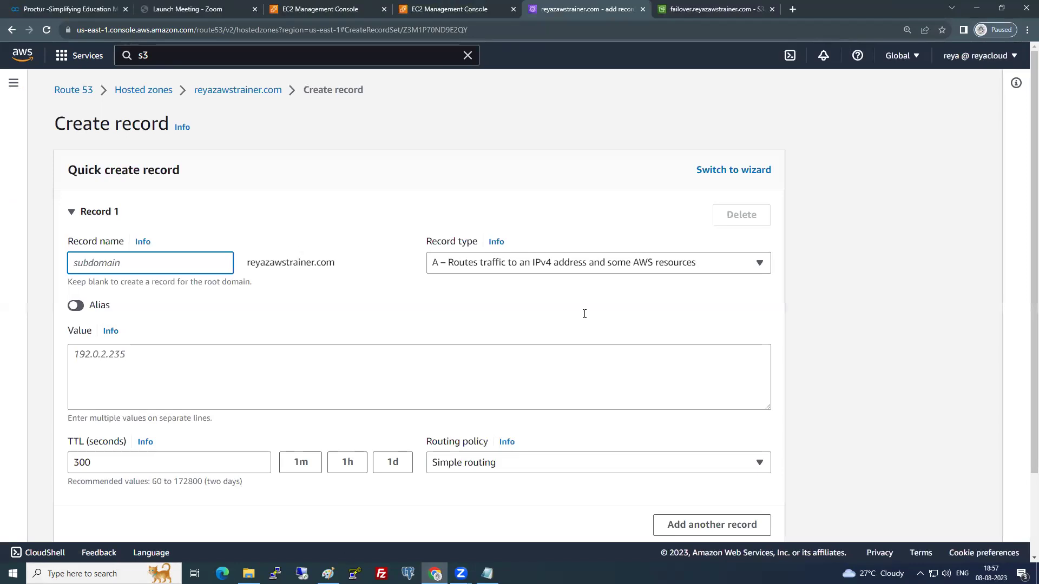
{"action": "type", "text": "geo"}
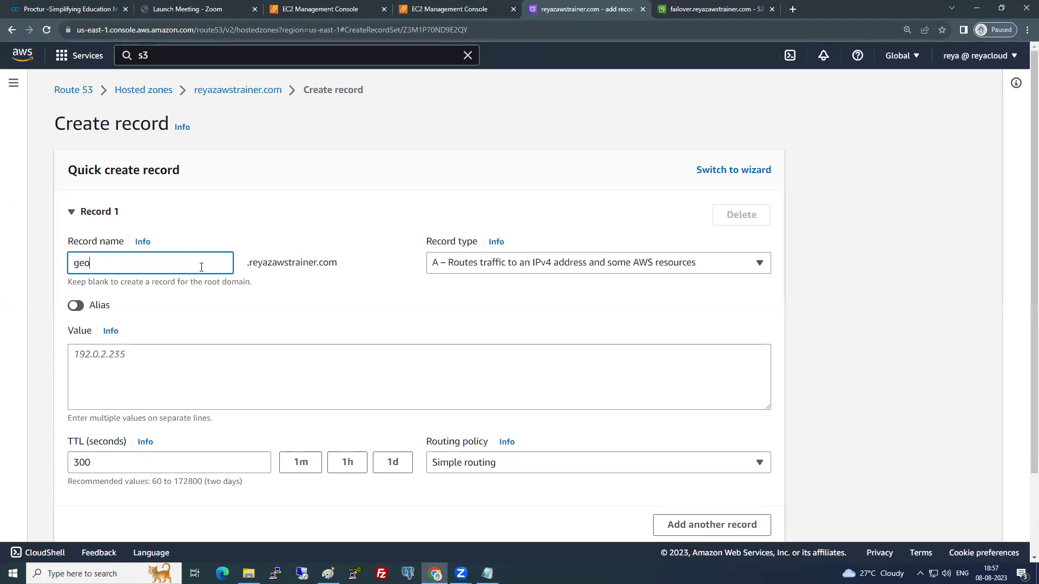
{"action": "scroll", "coordinate": [361, 304], "scroll_direction": "down", "scroll_amount": 2}
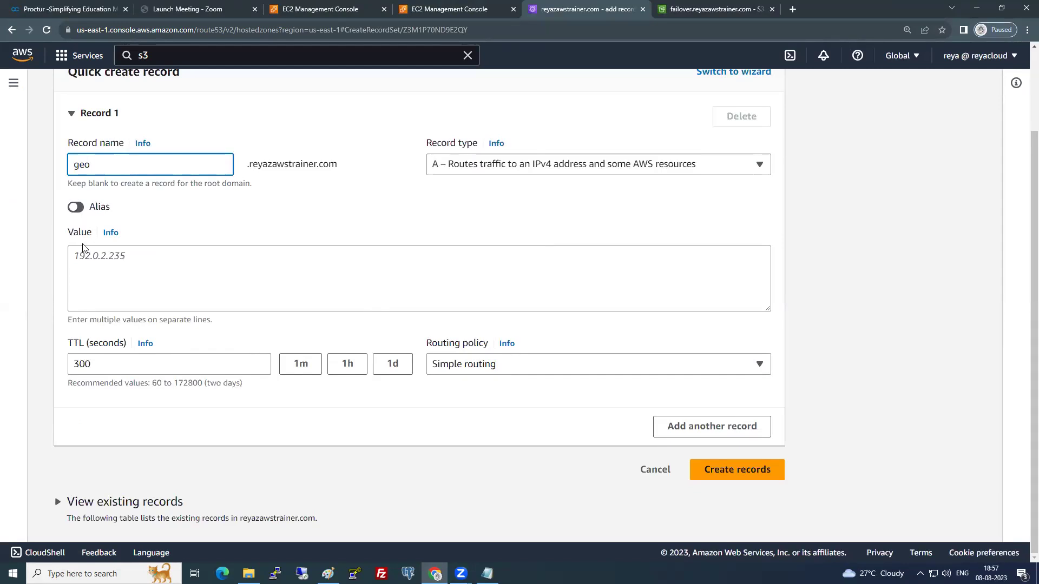
- Look up the public IPv4 address of MumbaiServer and enter 43.205.145.63 as the geo record's value
{"action": "left_click", "coordinate": [120, 264]}
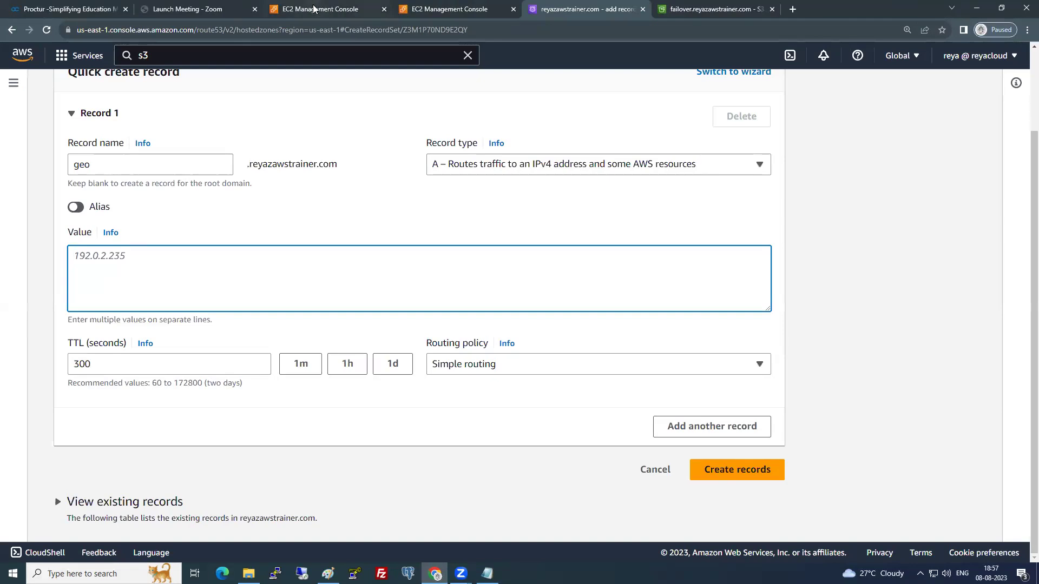
{"action": "mouse_move", "coordinate": [313, 9]}
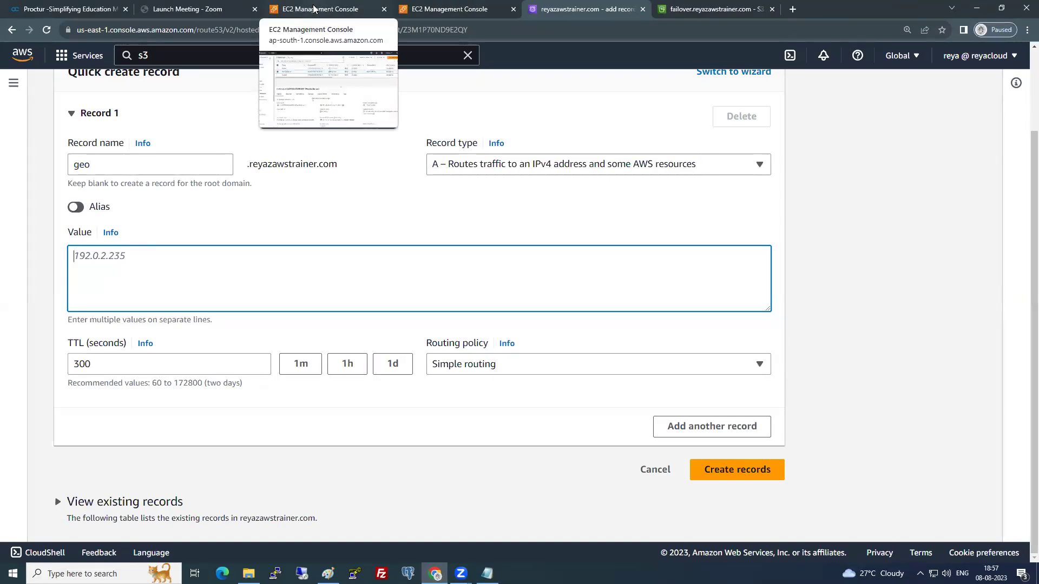
{"action": "left_click", "coordinate": [314, 9]}
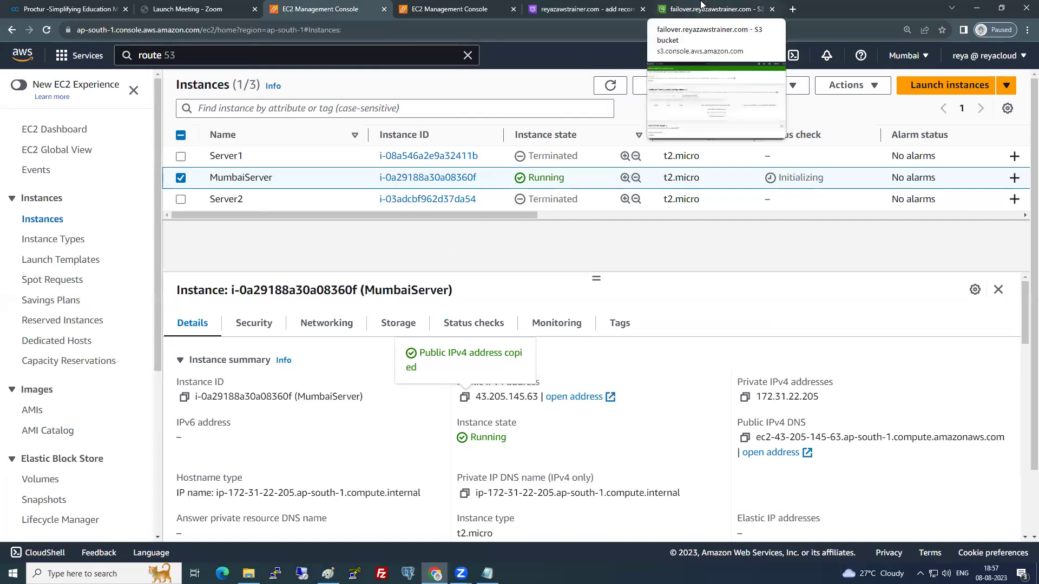
{"action": "left_click", "coordinate": [452, 8]}
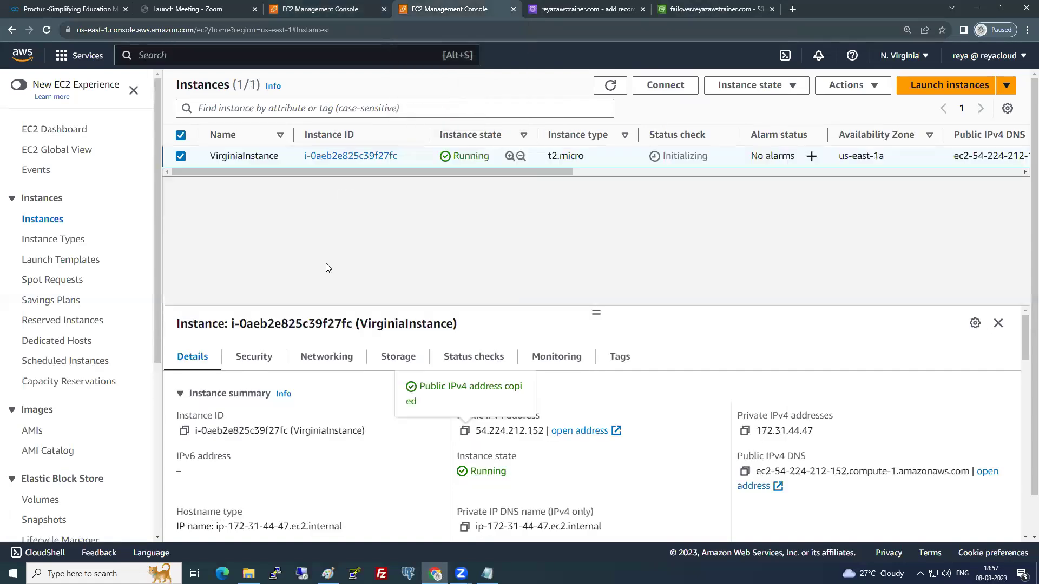
{"action": "left_click_drag", "start_coordinate": [595, 312], "coordinate": [595, 266]}
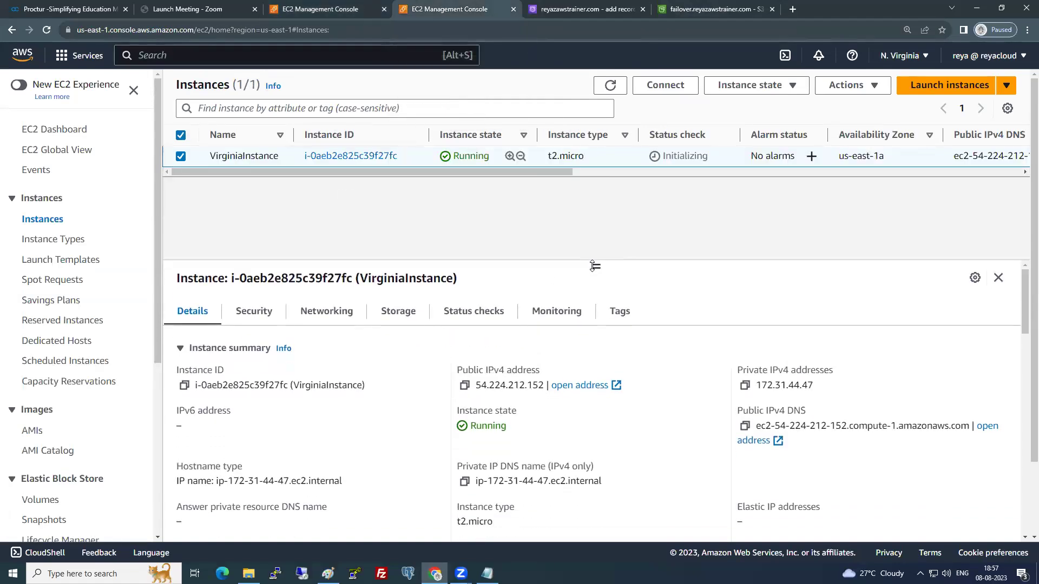
{"action": "left_click", "coordinate": [579, 8]}
{"action": "left_click", "coordinate": [161, 252]}
{"action": "key", "text": "ctrl+v"}
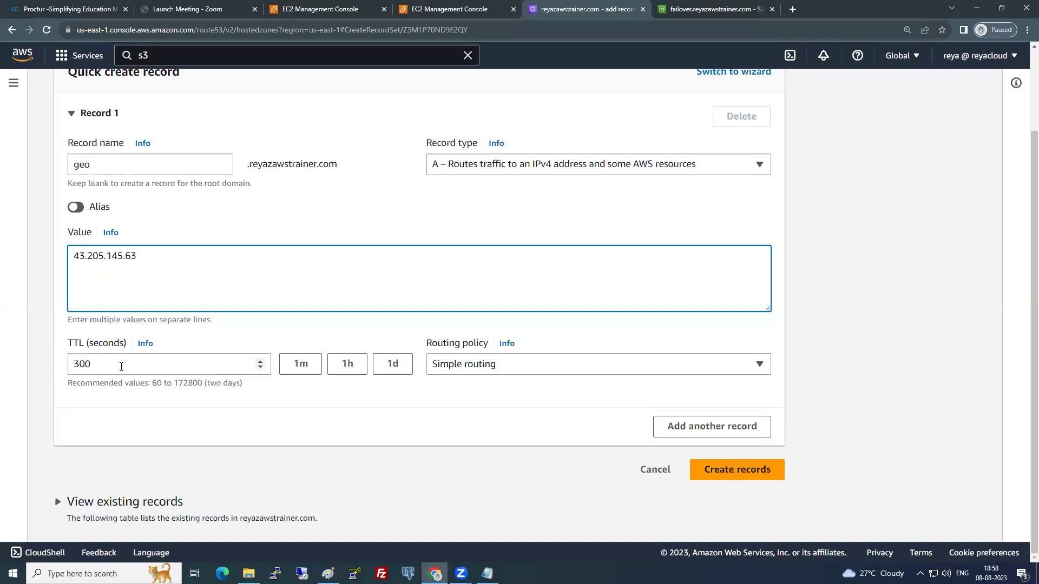
{"action": "left_click_drag", "start_coordinate": [162, 269], "coordinate": [74, 254]}
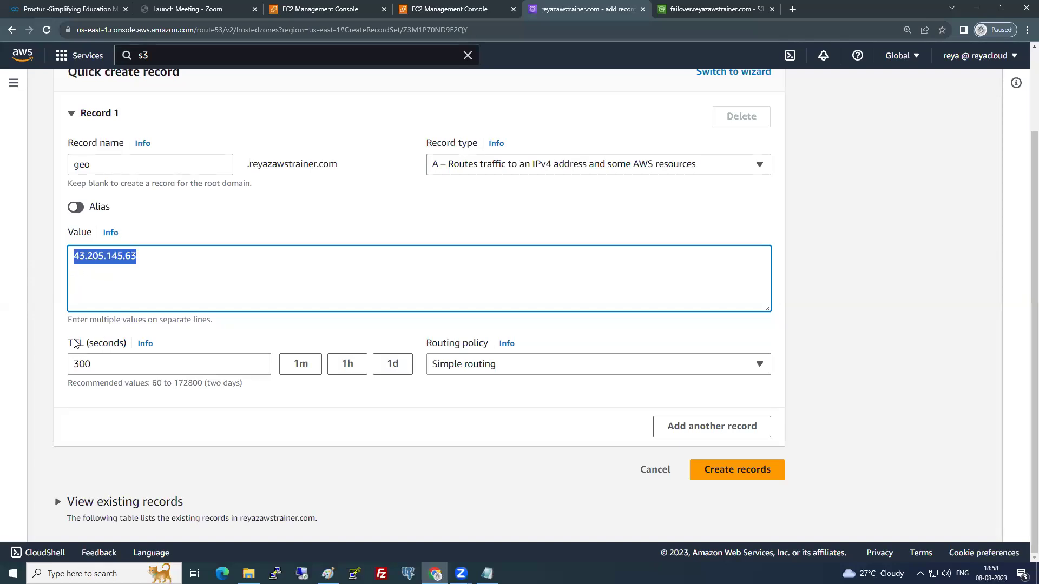
- Set the geo record's TTL to 60 seconds and its routing policy to Geolocation
{"action": "double_click", "coordinate": [80, 363]}
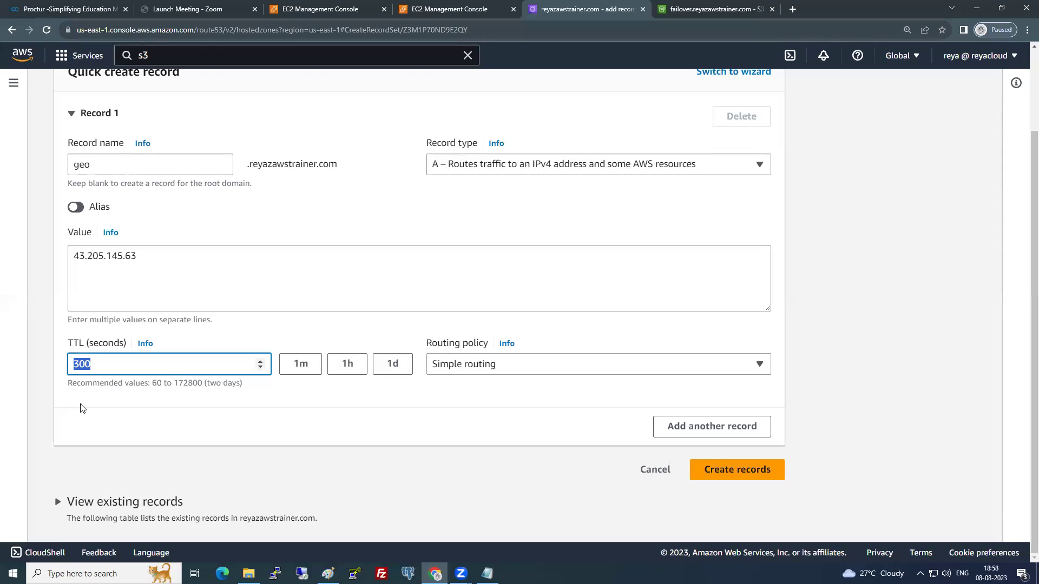
{"action": "left_click", "coordinate": [303, 367]}
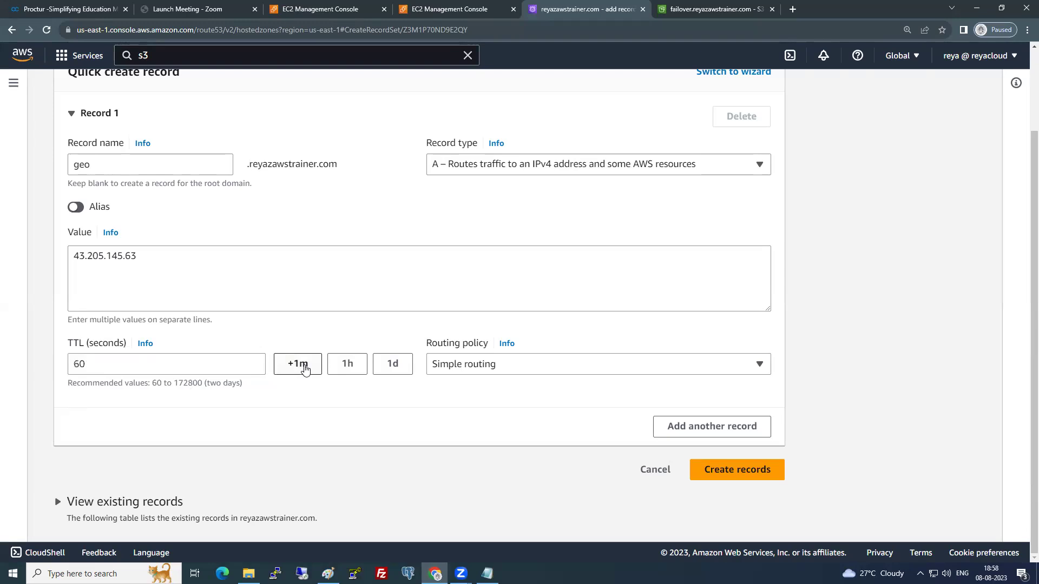
{"action": "left_click", "coordinate": [534, 373]}
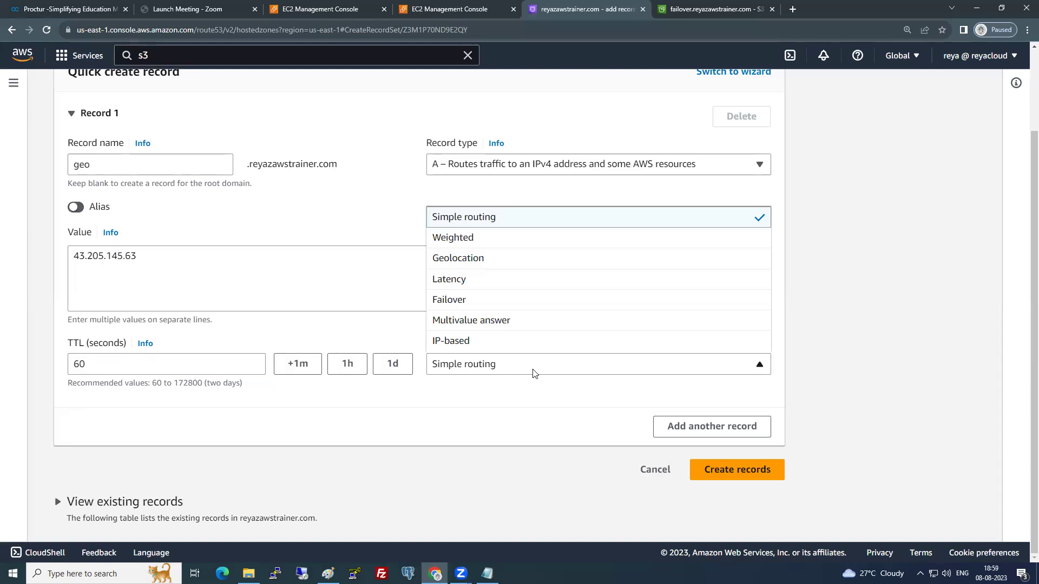
{"action": "left_click", "coordinate": [476, 259]}
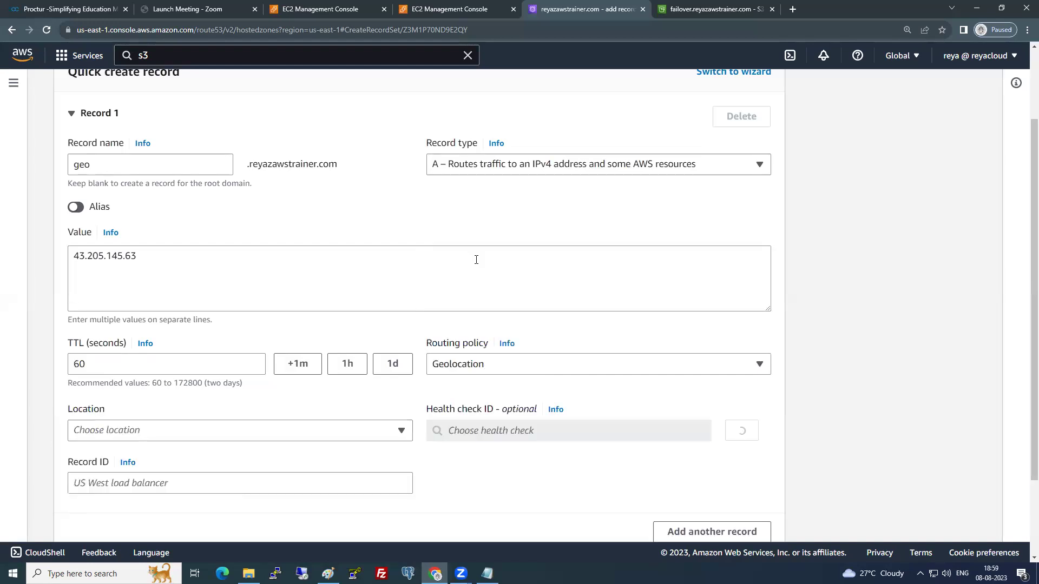
{"action": "scroll", "coordinate": [364, 392], "scroll_direction": "down", "scroll_amount": 1}
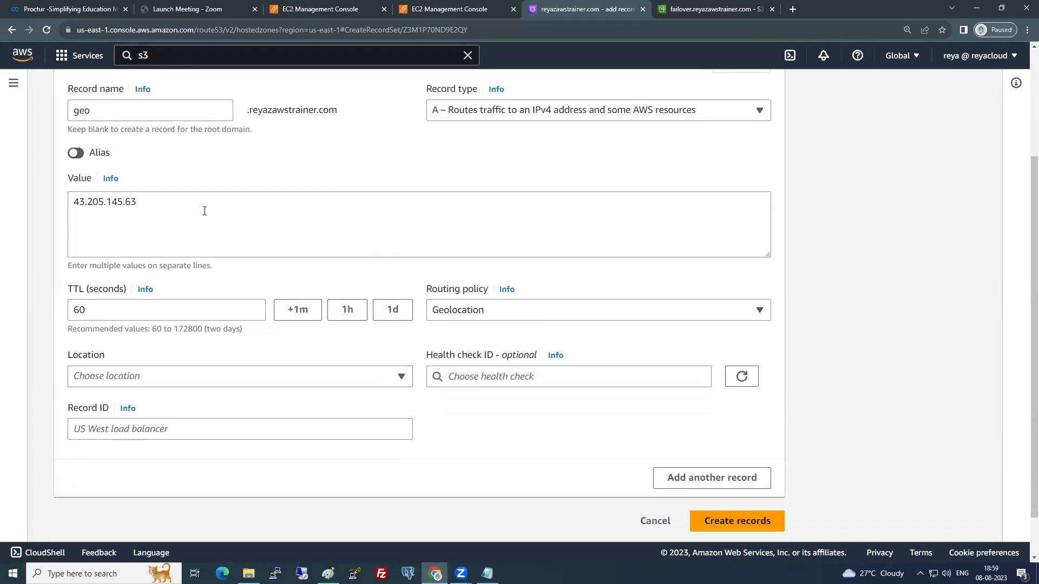
{"action": "left_click", "coordinate": [157, 206]}
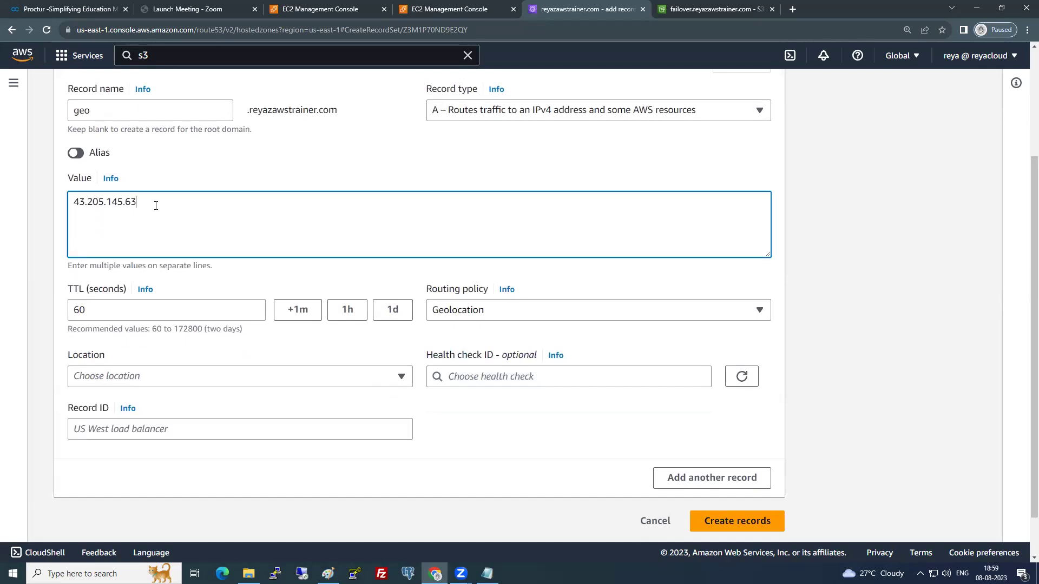
{"action": "left_click_drag", "start_coordinate": [67, 265], "coordinate": [214, 267]}
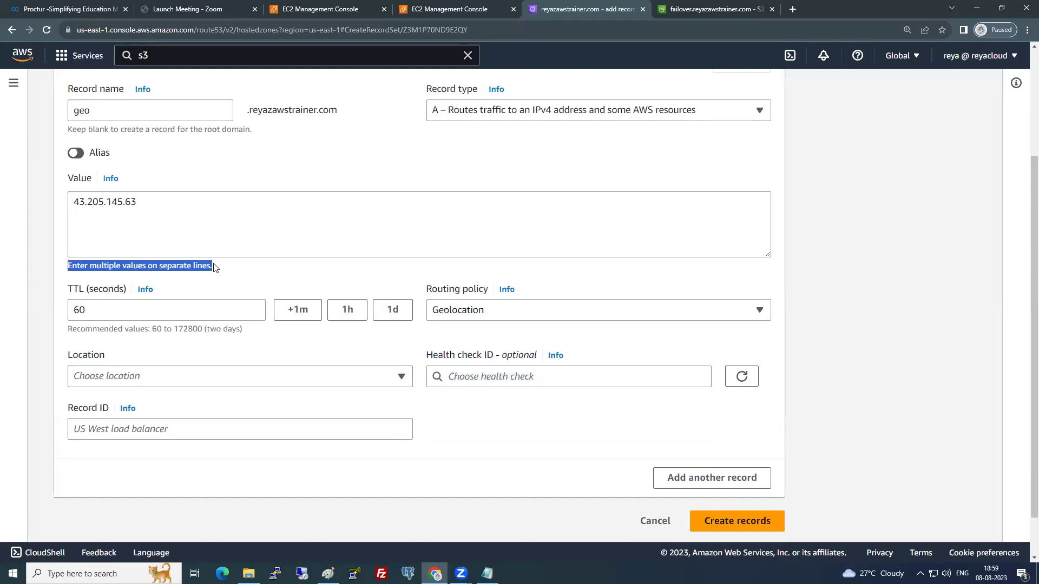
{"action": "left_click", "coordinate": [168, 204]}
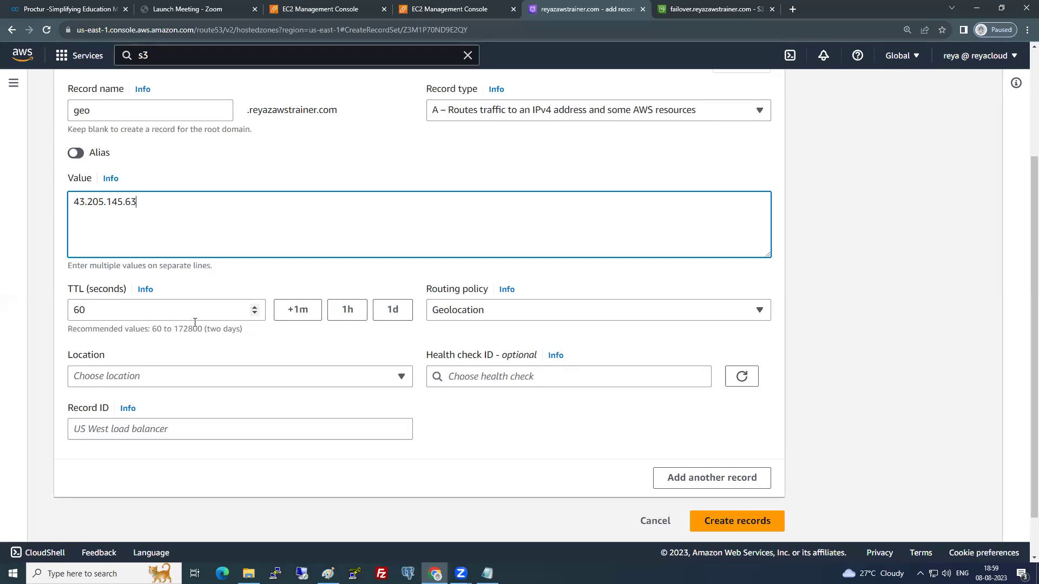
- Choose the country India as the location of the geo record
{"action": "left_click", "coordinate": [159, 377]}
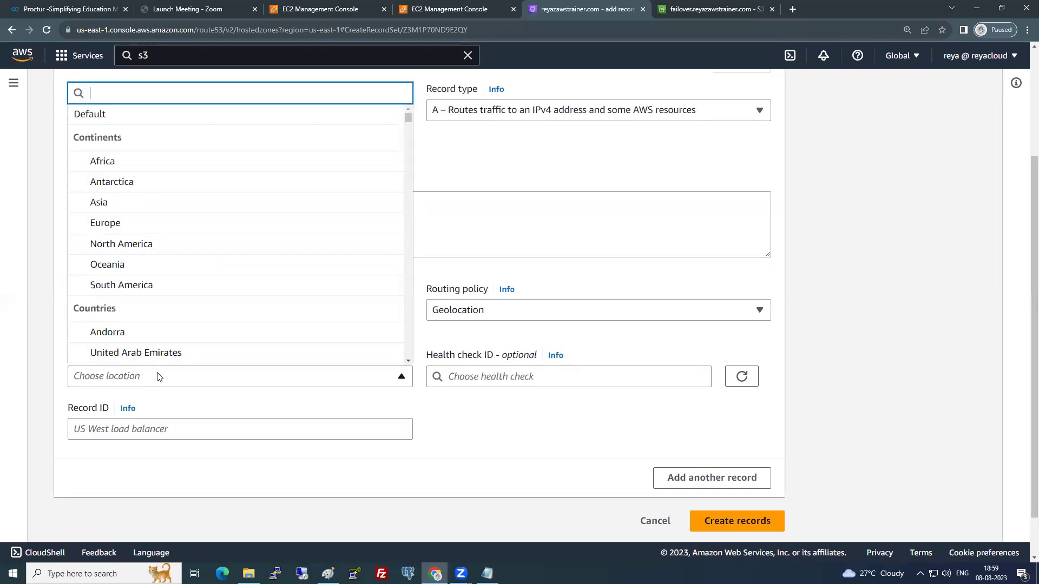
{"action": "type", "text": "mumb"}
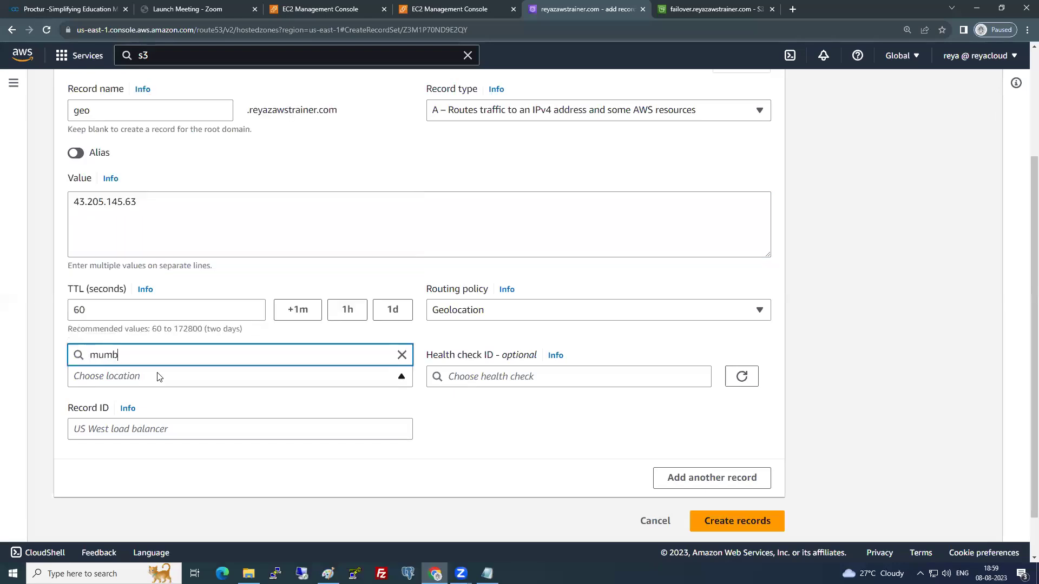
{"action": "key", "text": "BackSpace"}
{"action": "key", "text": "BackSpace"}
{"action": "key", "text": "BackSpace"}
{"action": "key", "text": "BackSpace"}
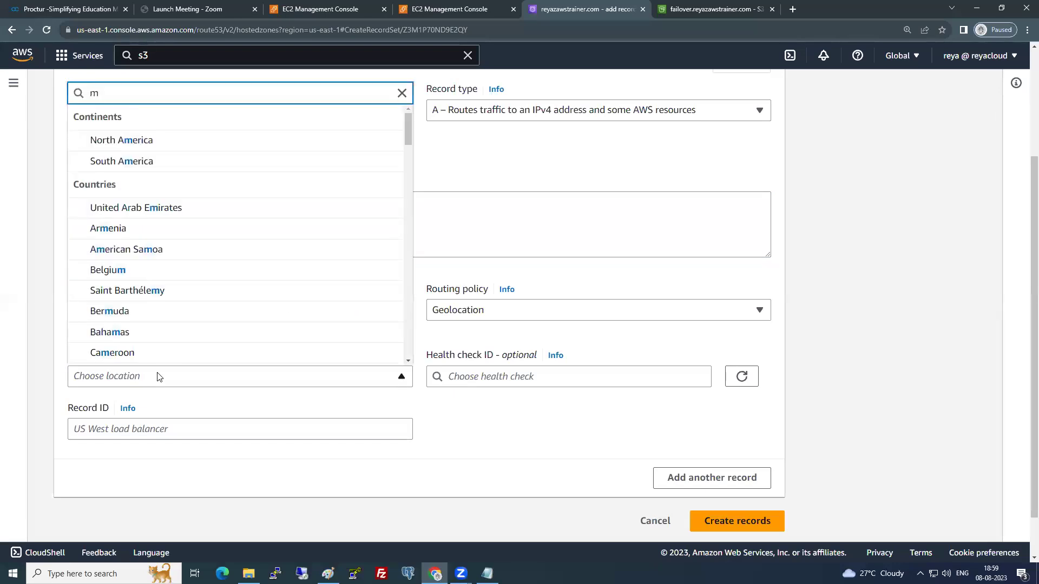
{"action": "type", "text": "indi"}
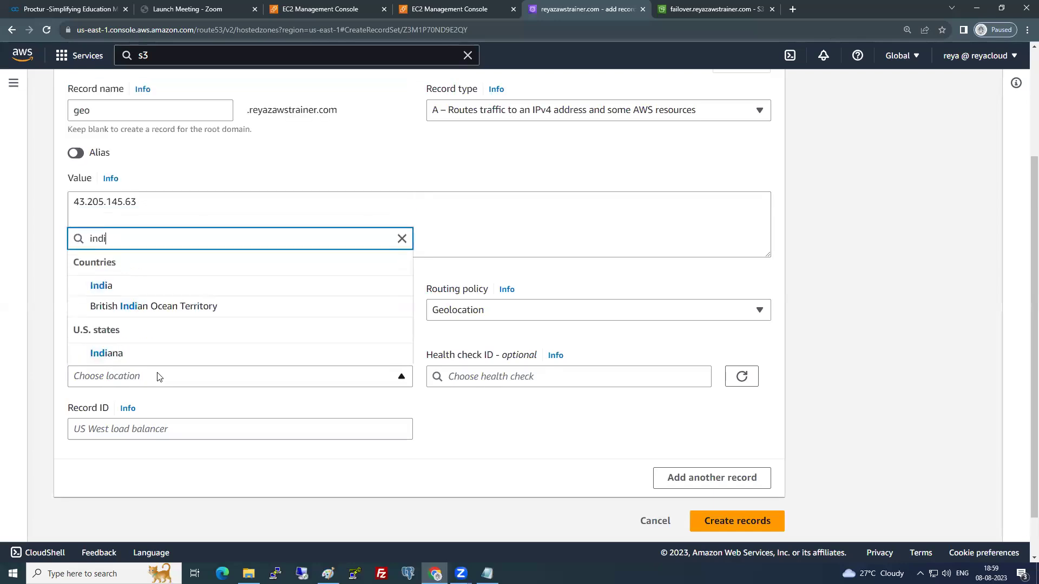
{"action": "left_click", "coordinate": [106, 286]}
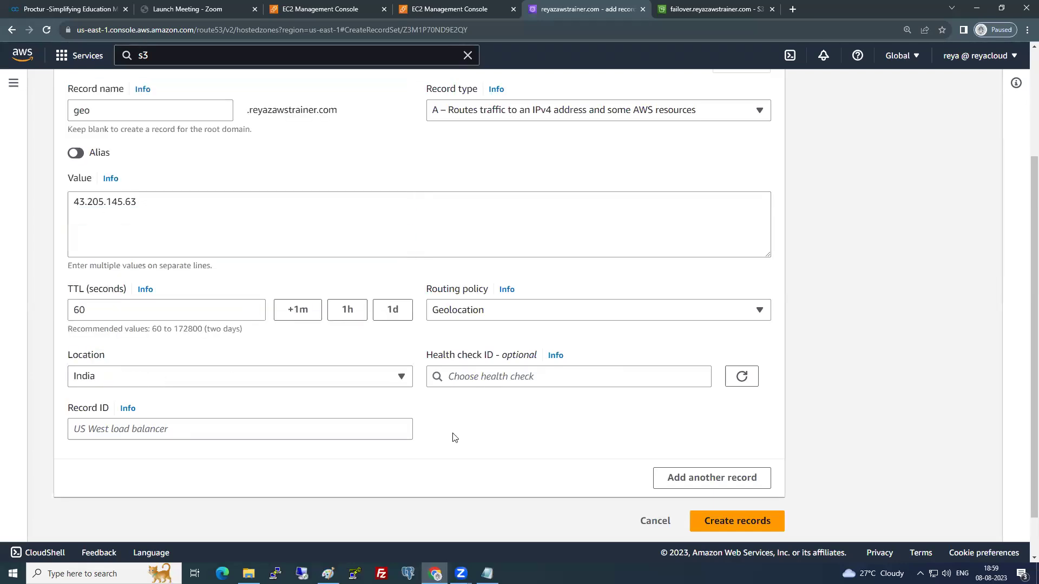
- Leave the health check empty and enter Mumbai-Geo as the first record's ID
{"action": "left_click", "coordinate": [508, 376]}
{"action": "left_click", "coordinate": [505, 426]}
{"action": "left_click", "coordinate": [220, 430]}
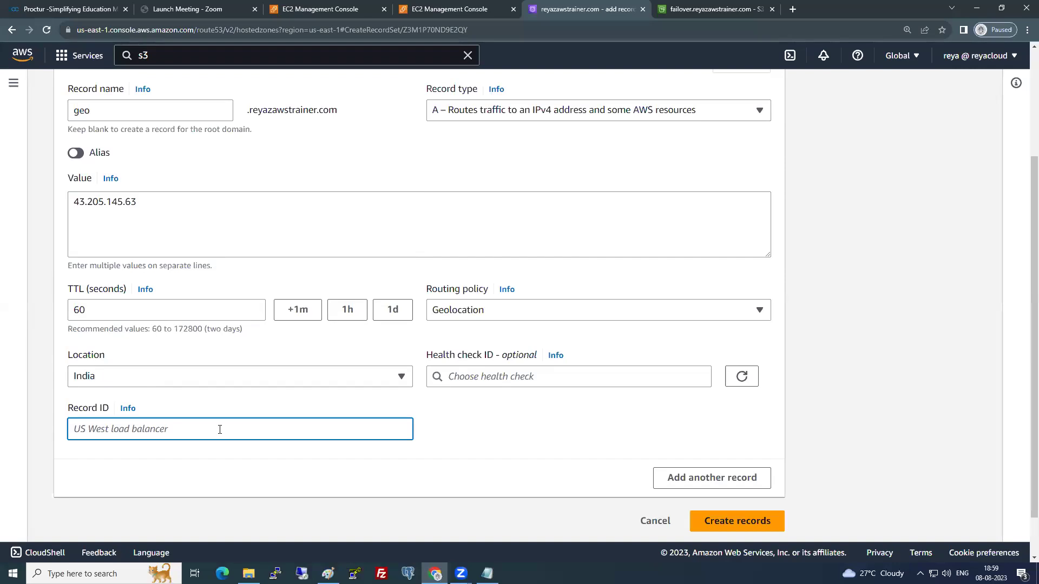
{"action": "type", "text": "Mumbai-Gep"}
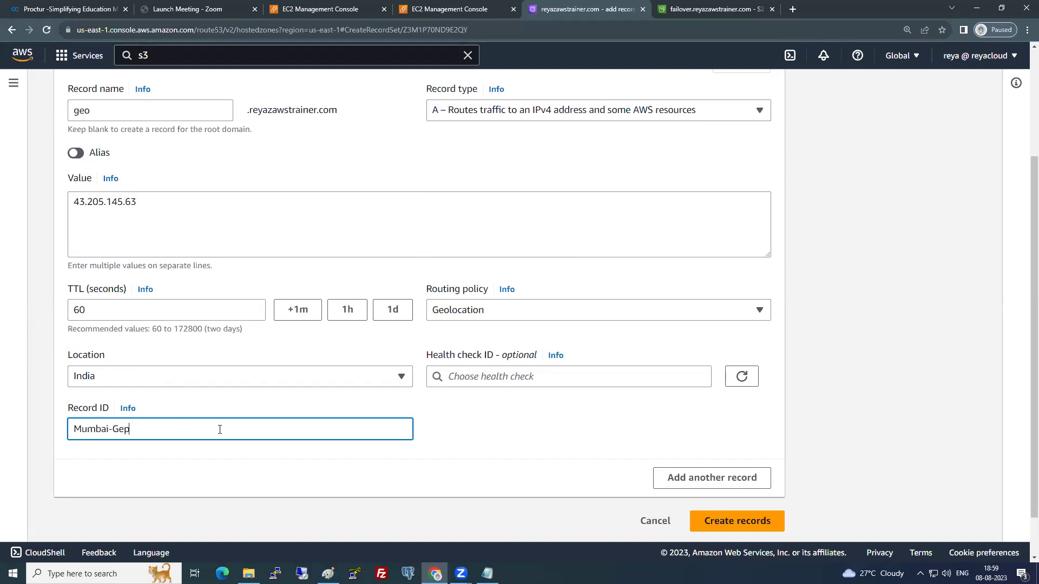
{"action": "key", "text": "BackSpace"}
{"action": "type", "text": "o"}
{"action": "scroll", "coordinate": [545, 340], "scroll_direction": "up", "scroll_amount": 1}
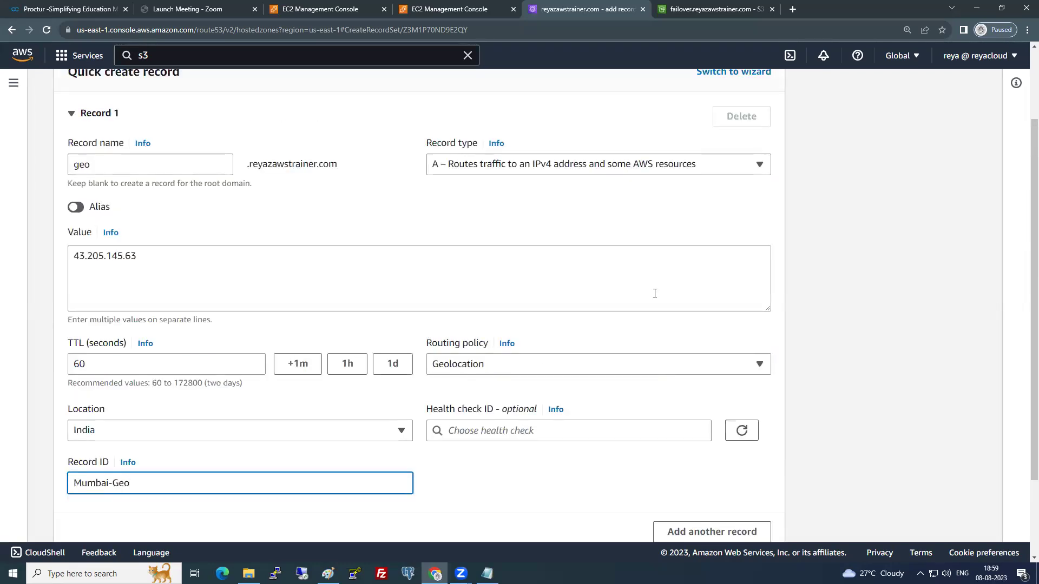
{"action": "left_click", "coordinate": [807, 344]}
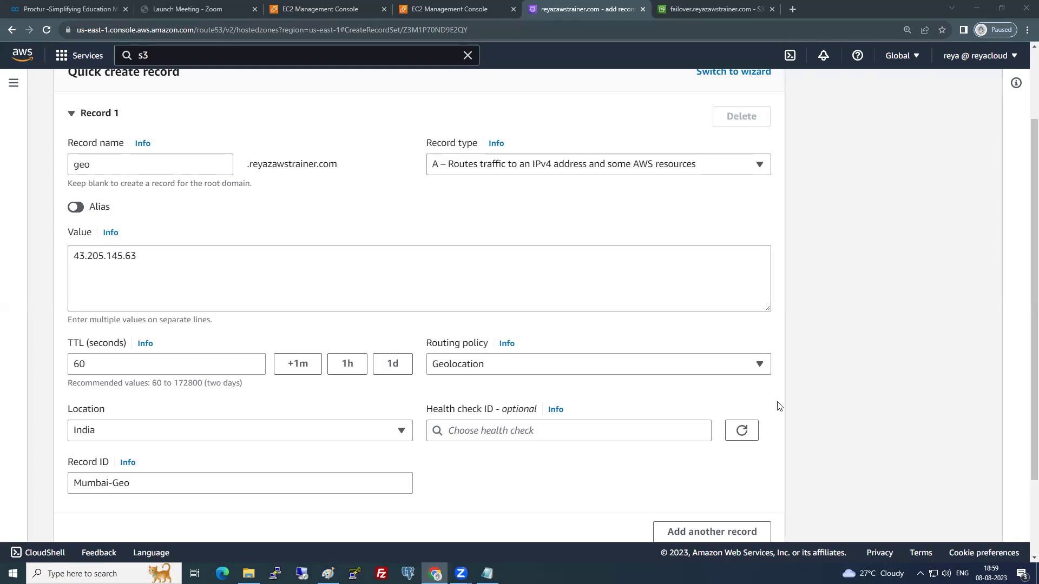
- Add a second record entry below the Mumbai-Geo record
{"action": "scroll", "coordinate": [779, 406], "scroll_direction": "down", "scroll_amount": 1}
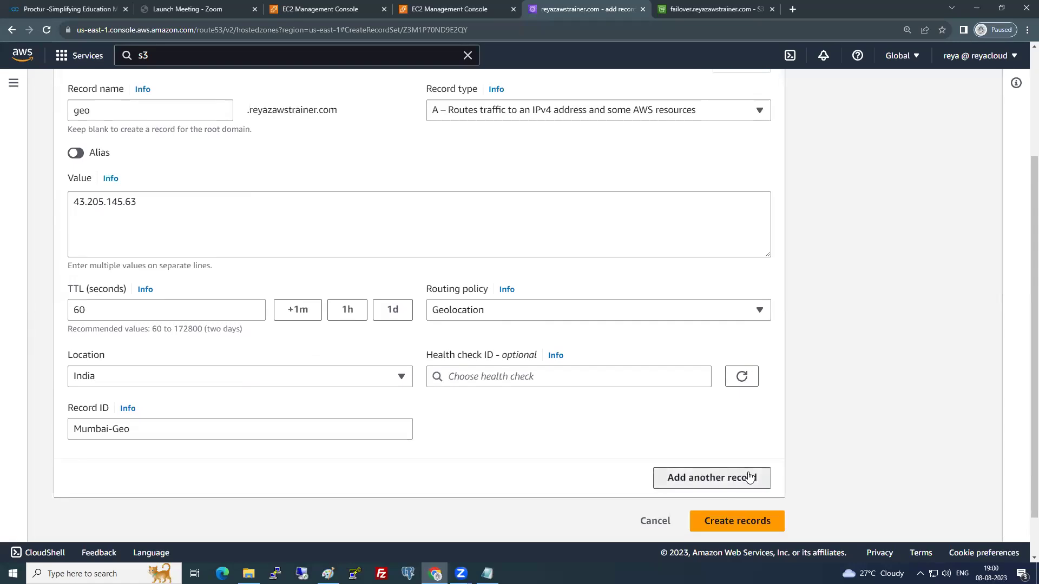
{"action": "left_click", "coordinate": [749, 477]}
{"action": "scroll", "coordinate": [535, 397], "scroll_direction": "down", "scroll_amount": 4}
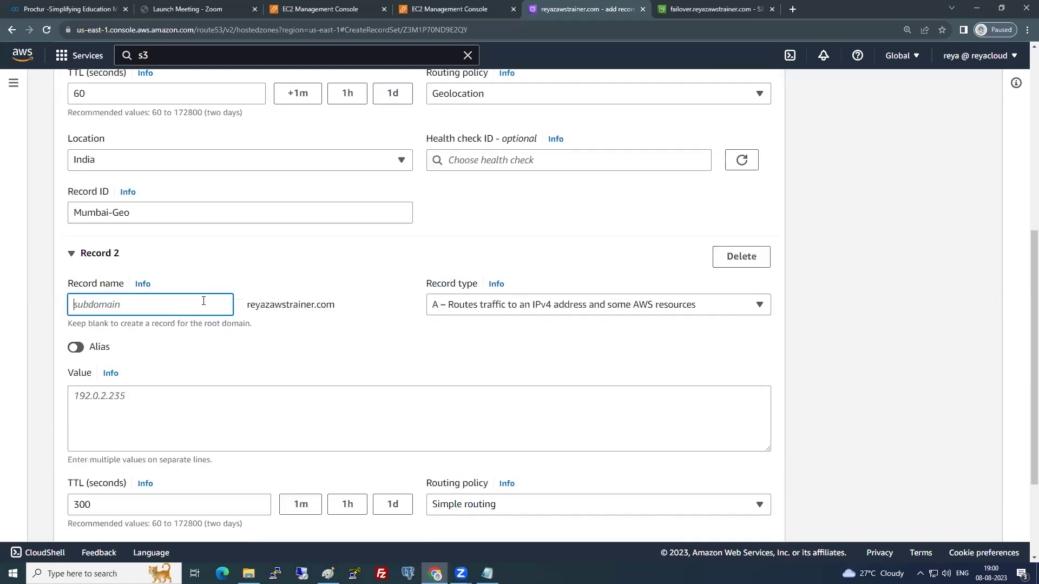
- Name the second record geo and set its value to the VirginiaInstance public IPv4 address, 54.224.212.152, copied from its EC2 details
{"action": "type", "text": "geo"}
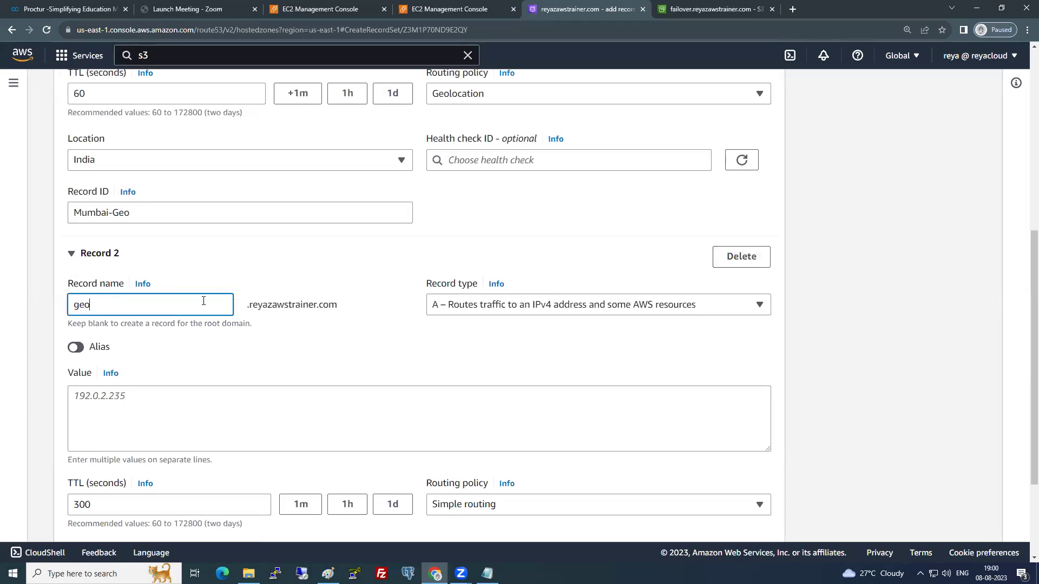
{"action": "left_click", "coordinate": [137, 404]}
{"action": "left_click", "coordinate": [454, 7]}
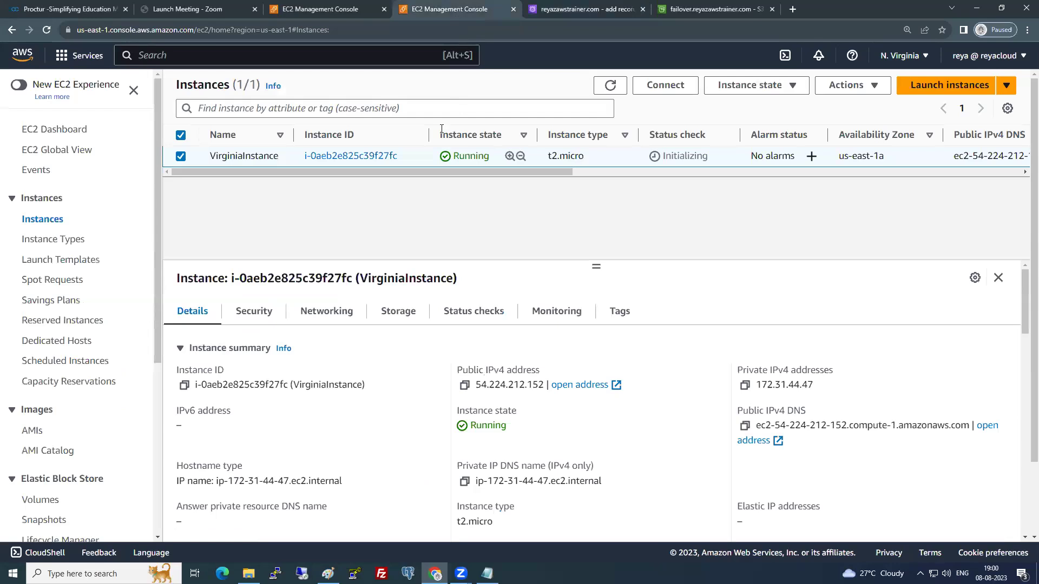
{"action": "left_click", "coordinate": [466, 386]}
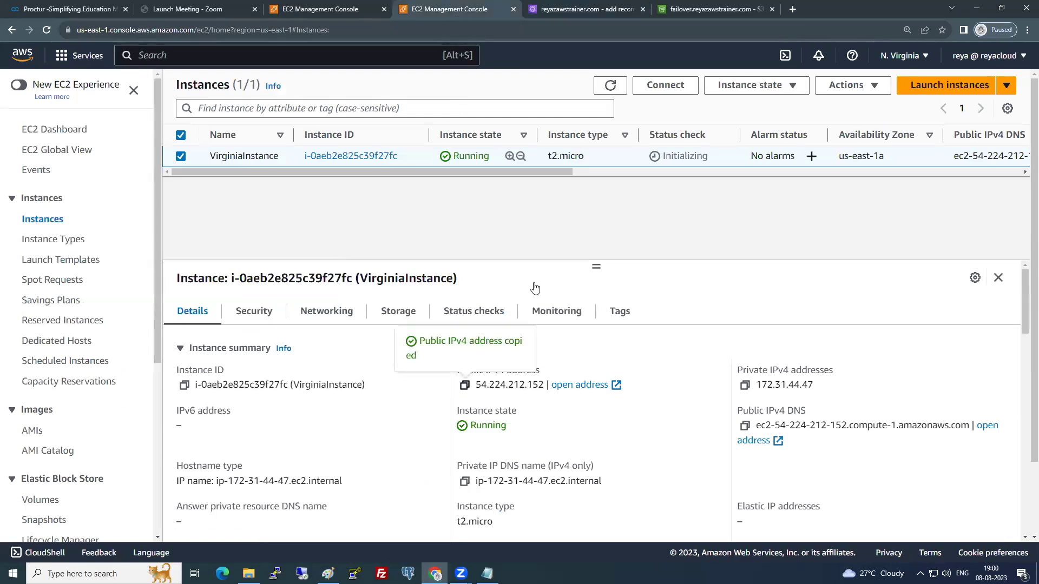
{"action": "left_click", "coordinate": [590, 7]}
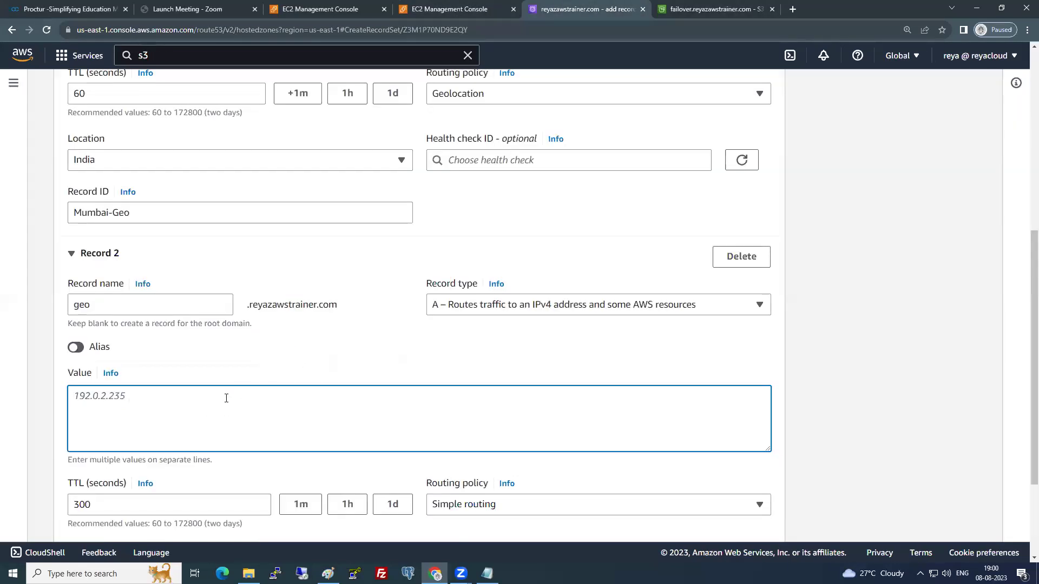
{"action": "key", "text": "ctrl+v"}
- Set the second record's TTL to 60 seconds and its routing policy to Geolocation
{"action": "scroll", "coordinate": [226, 398], "scroll_direction": "down", "scroll_amount": 3}
{"action": "left_click", "coordinate": [299, 364]}
{"action": "left_click", "coordinate": [493, 368]}
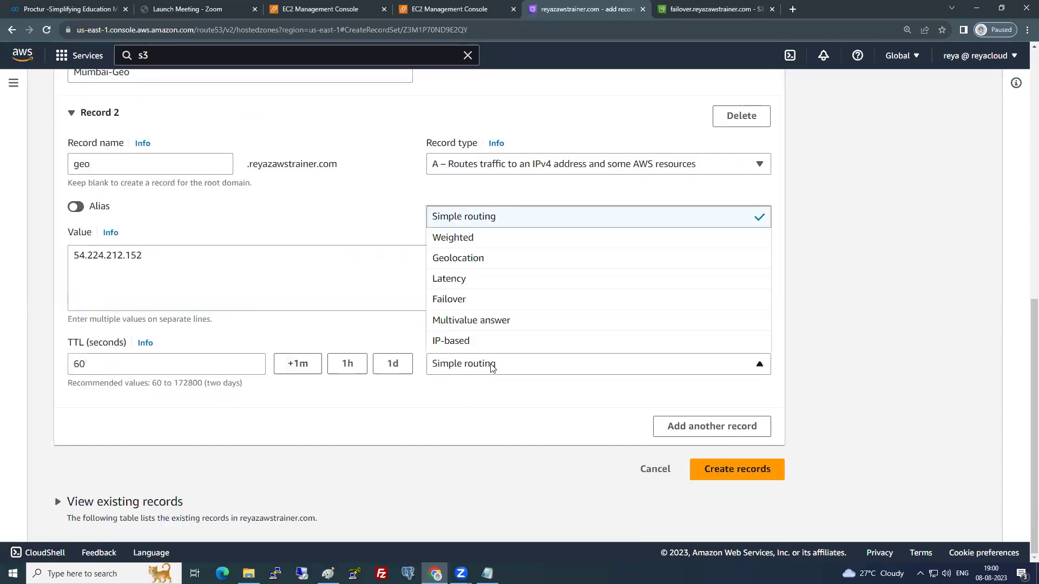
{"action": "left_click", "coordinate": [464, 259]}
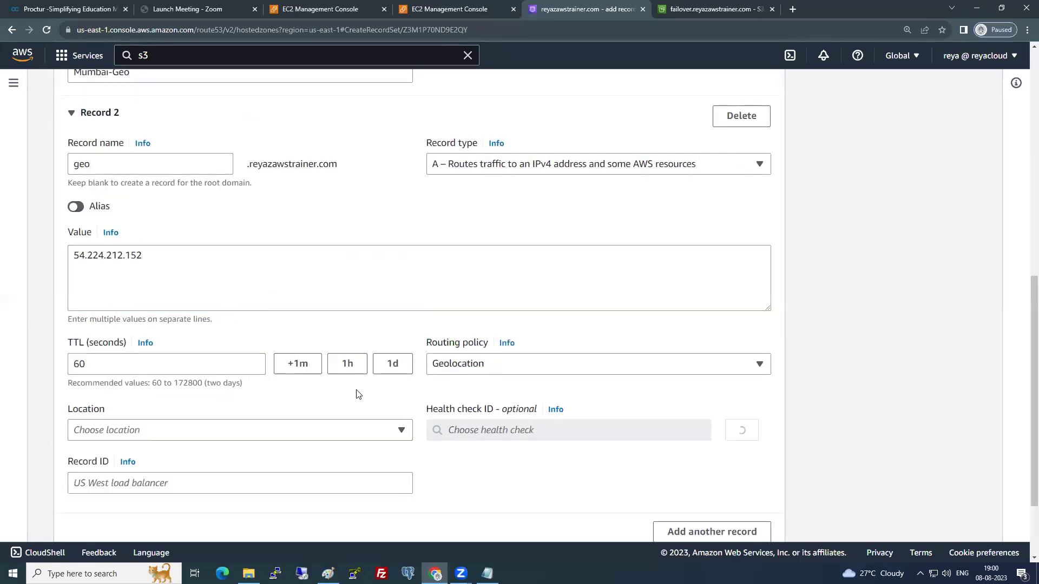
- Choose the U.S. state Virginia as the location of the second geo record
{"action": "left_click", "coordinate": [212, 431]}
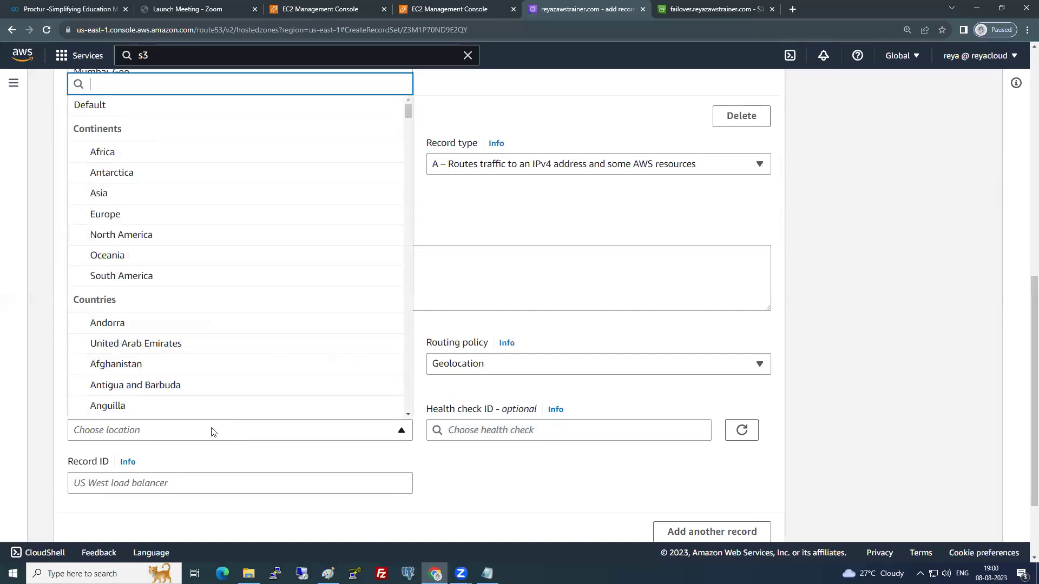
{"action": "type", "text": "n"}
{"action": "key", "text": "BackSpace"}
{"action": "type", "text": "virgi"}
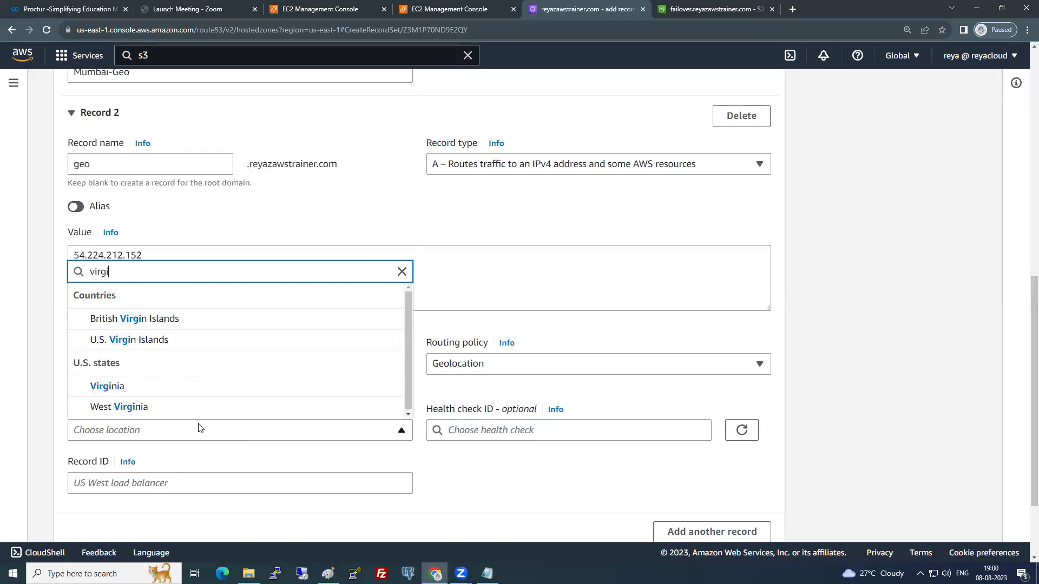
{"action": "left_click", "coordinate": [125, 390]}
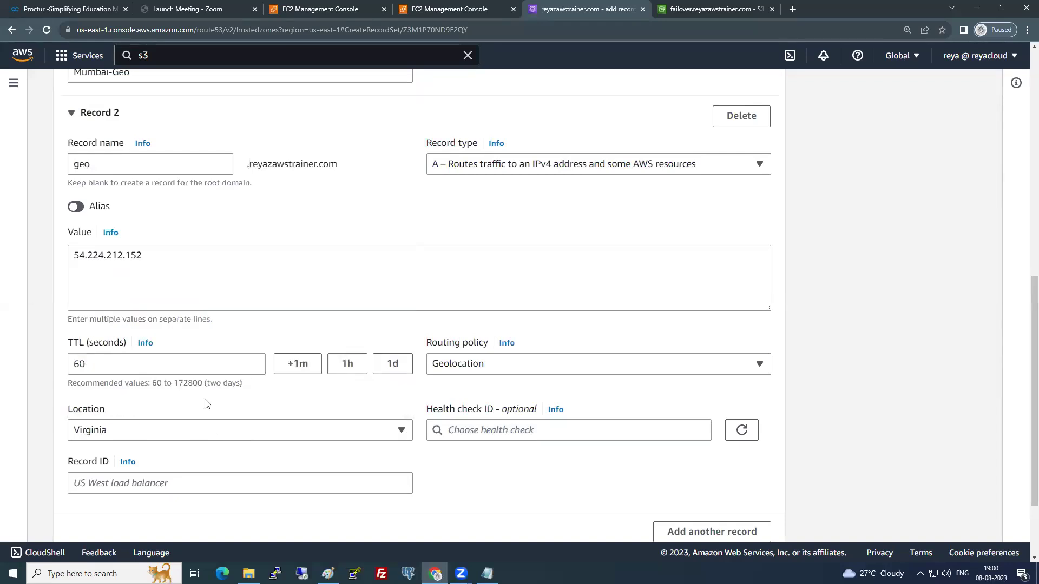
- Enter Virginia-Geo as the second record's ID
{"action": "scroll", "coordinate": [311, 457], "scroll_direction": "down", "scroll_amount": 1}
{"action": "left_click", "coordinate": [242, 423]}
{"action": "type", "text": "Virgi"}
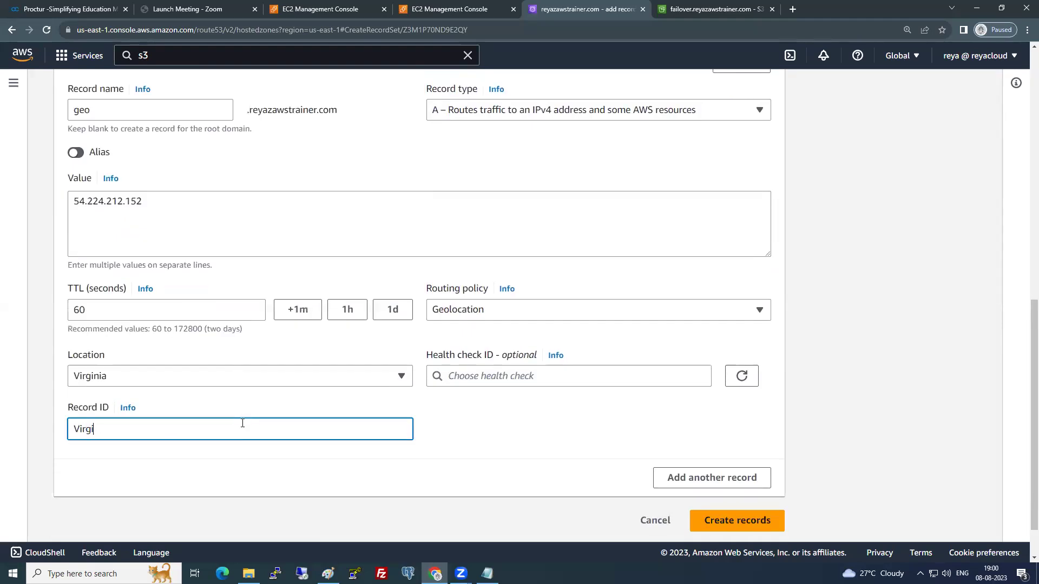
{"action": "type", "text": "nia-Geo"}
- Create both geo records, view the change's propagation status and return to the reyazawstrainer.com hosted zone
{"action": "left_click", "coordinate": [772, 528]}
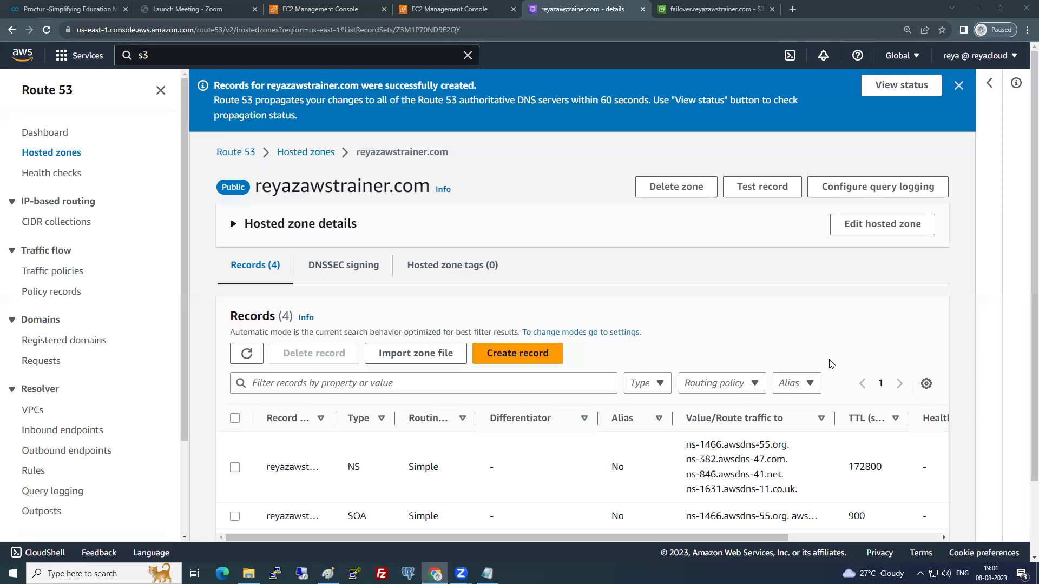
{"action": "left_click", "coordinate": [902, 85]}
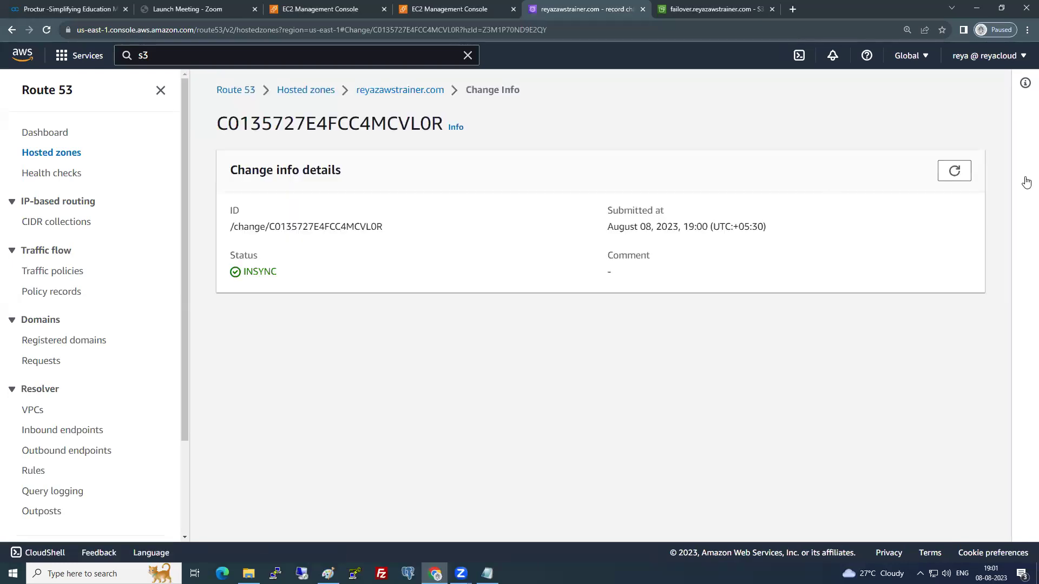
{"action": "left_click", "coordinate": [395, 92]}
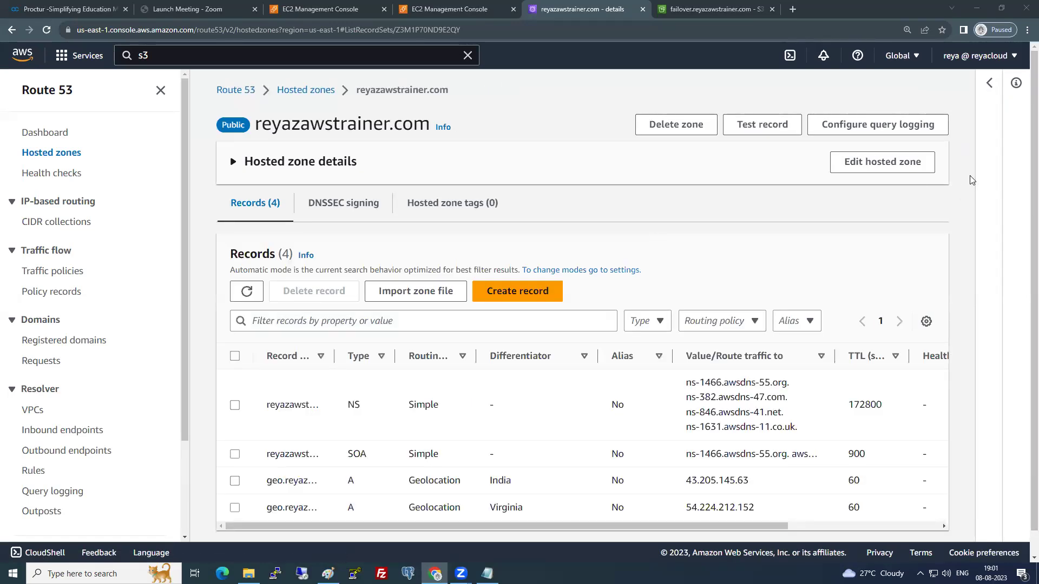
- Open geo.reyazawstrainer.com in a new incognito window to test which location's page is served
{"action": "left_click", "coordinate": [1027, 30]}
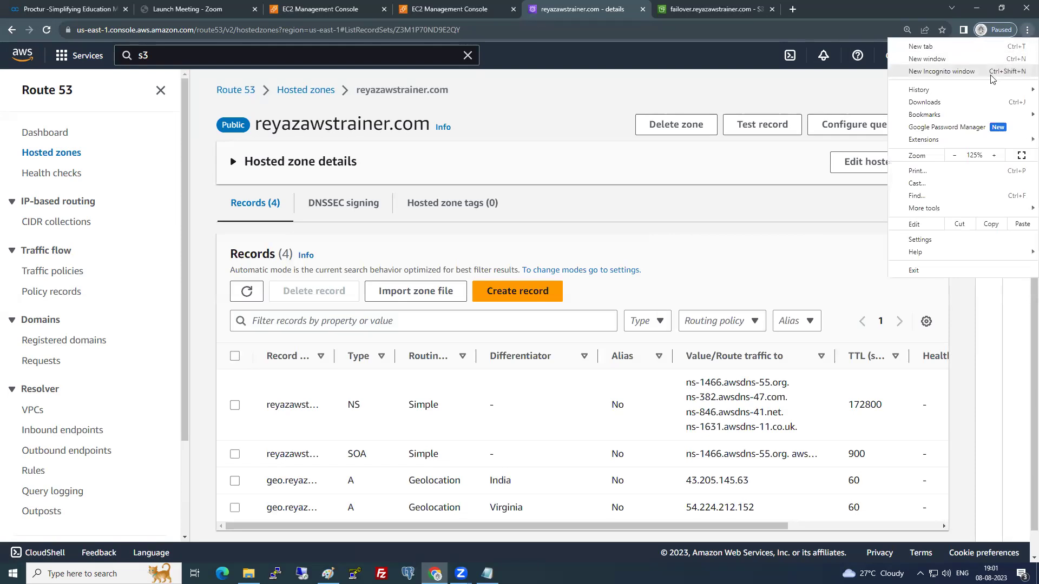
{"action": "left_click", "coordinate": [942, 71]}
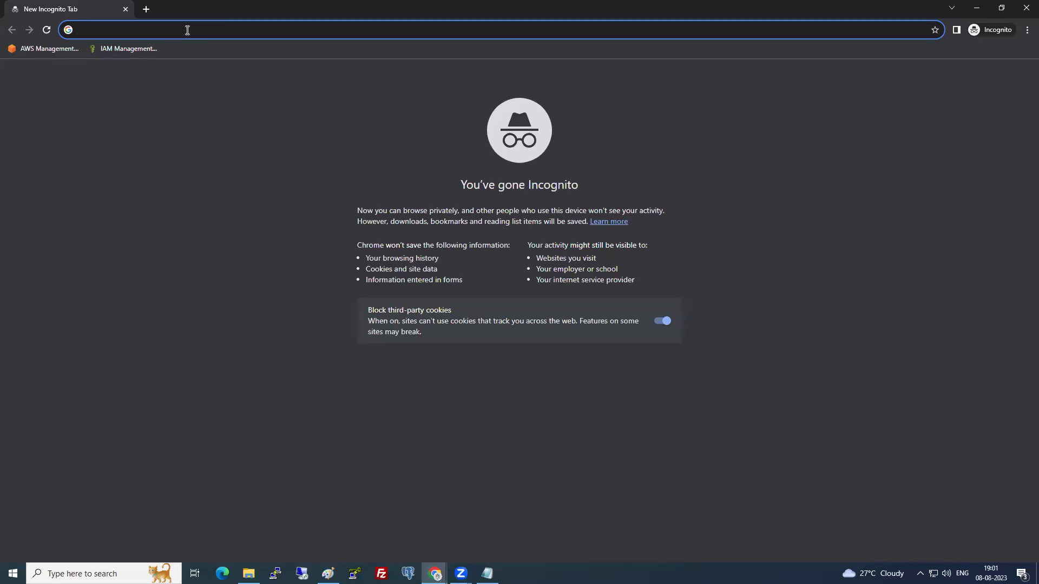
{"action": "type", "text": "geo."}
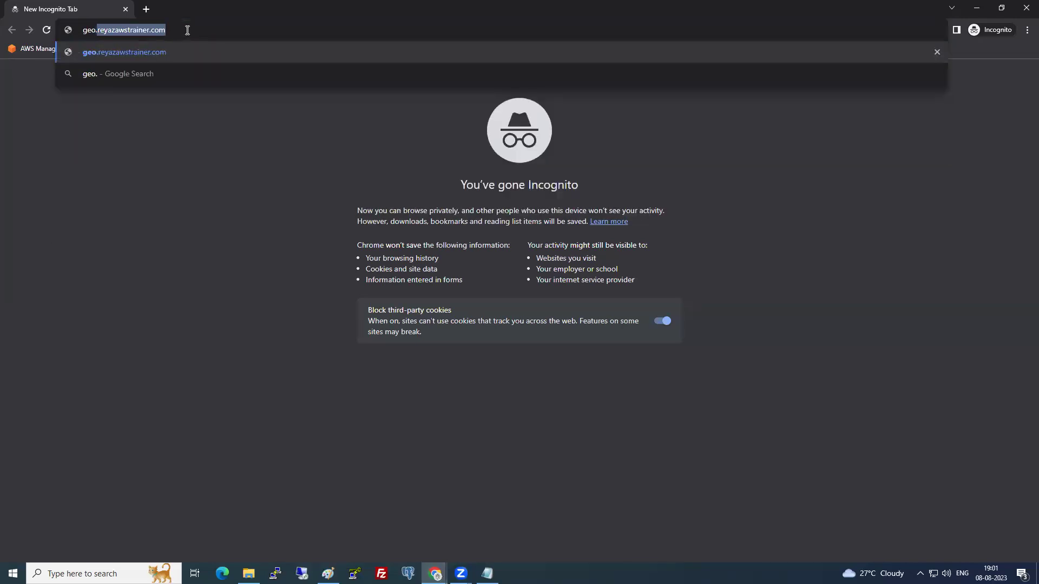
{"action": "key", "text": "Return"}
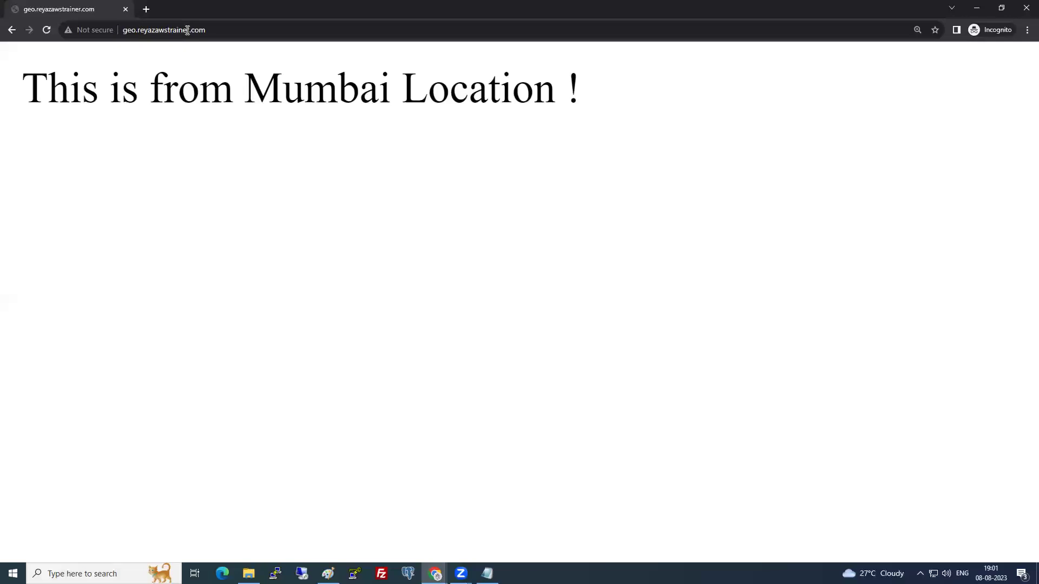
{"action": "left_click", "coordinate": [240, 30]}
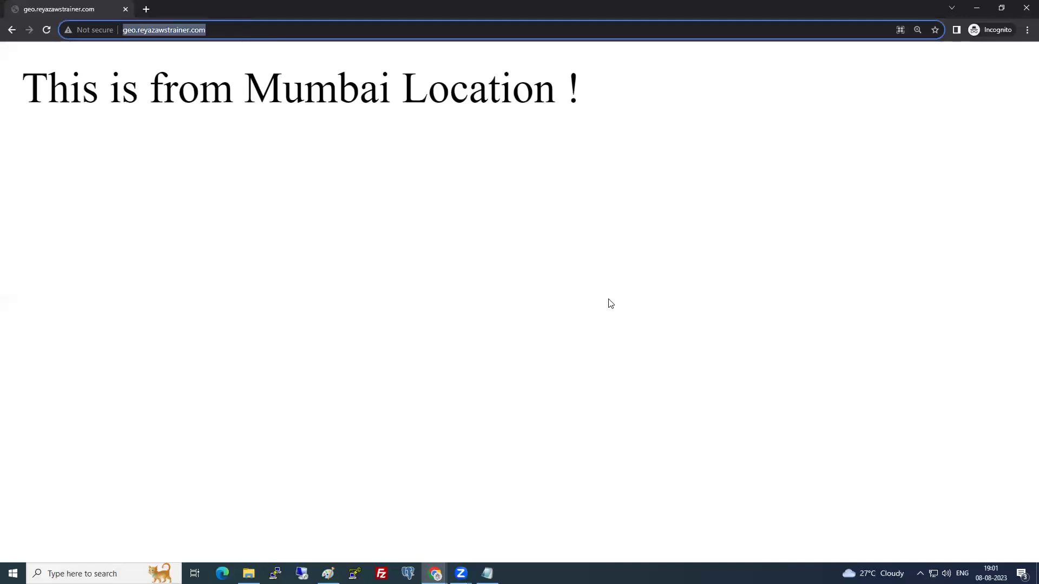
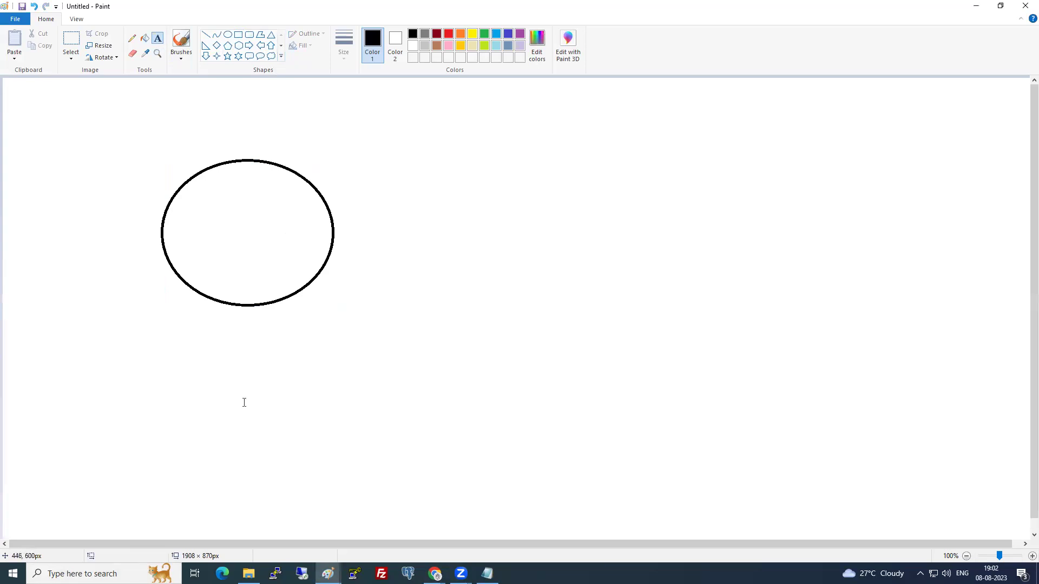
- In Paint, label the circle Ireland underneath and write "This is from Ireland" inside it
{"action": "left_click", "coordinate": [201, 317]}
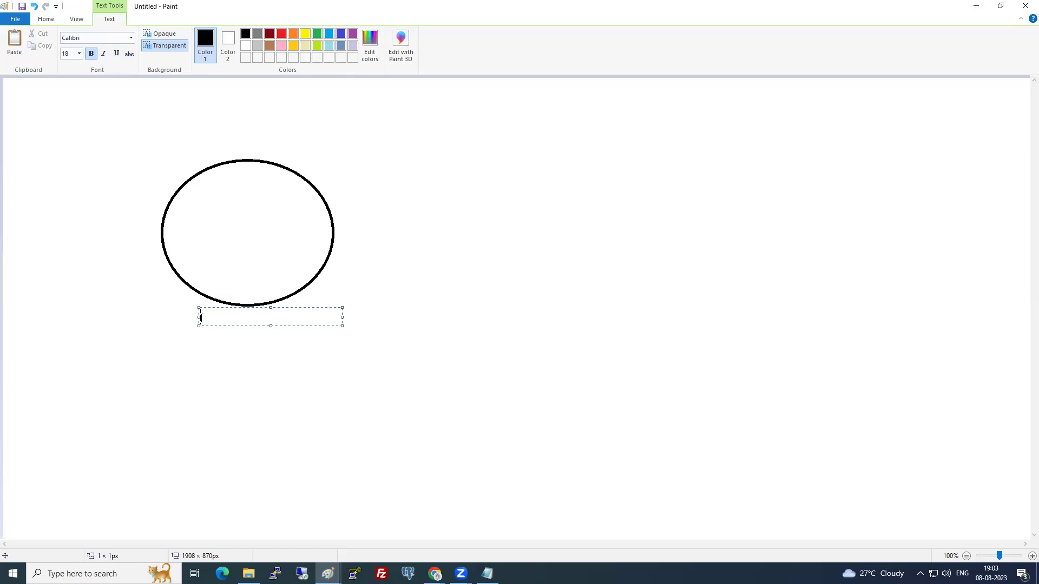
{"action": "type", "text": "Ireland"}
{"action": "left_click", "coordinate": [183, 234]}
{"action": "left_click", "coordinate": [180, 228]}
{"action": "type", "text": "This is from Ireland"}
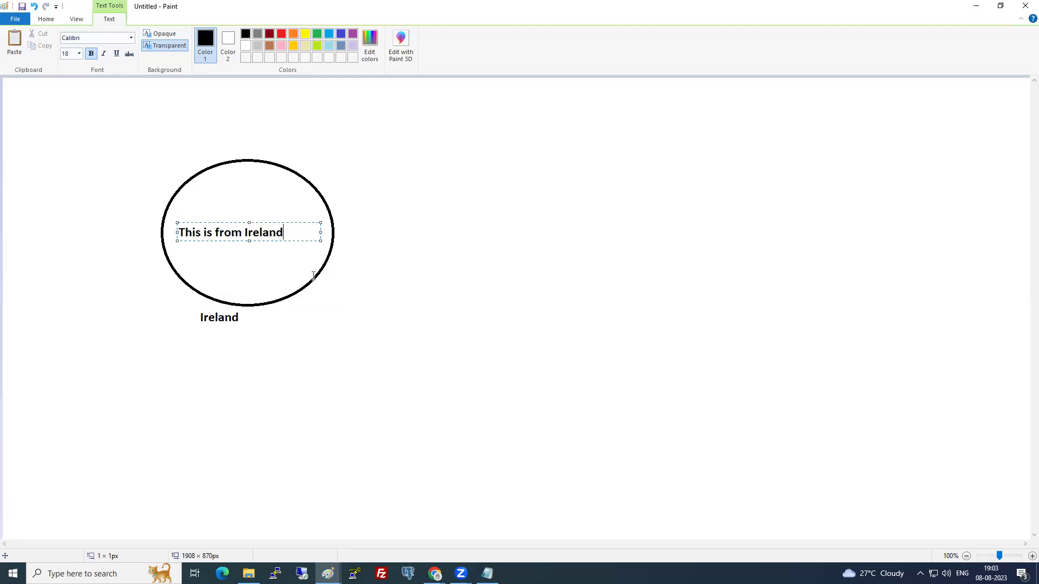
{"action": "left_click", "coordinate": [313, 275]}
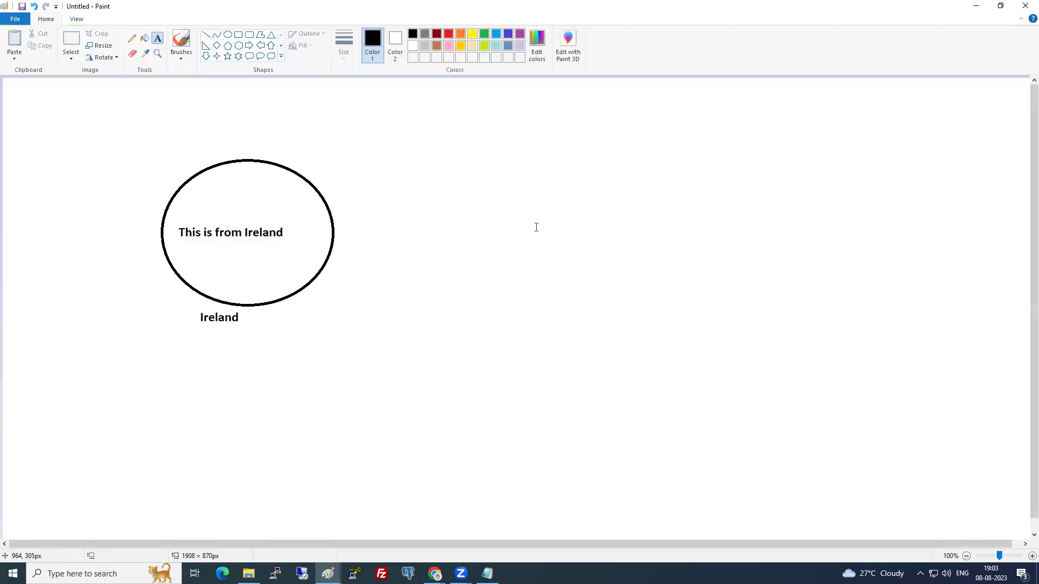
- Draw a second ellipse to the right of the Ireland circle, about the same size and height on the canvas
{"action": "left_click", "coordinate": [228, 34]}
{"action": "left_click_drag", "start_coordinate": [461, 171], "coordinate": [469, 179]}
{"action": "left_click_drag", "start_coordinate": [574, 277], "coordinate": [557, 253]}
{"action": "left_click", "coordinate": [420, 361]}
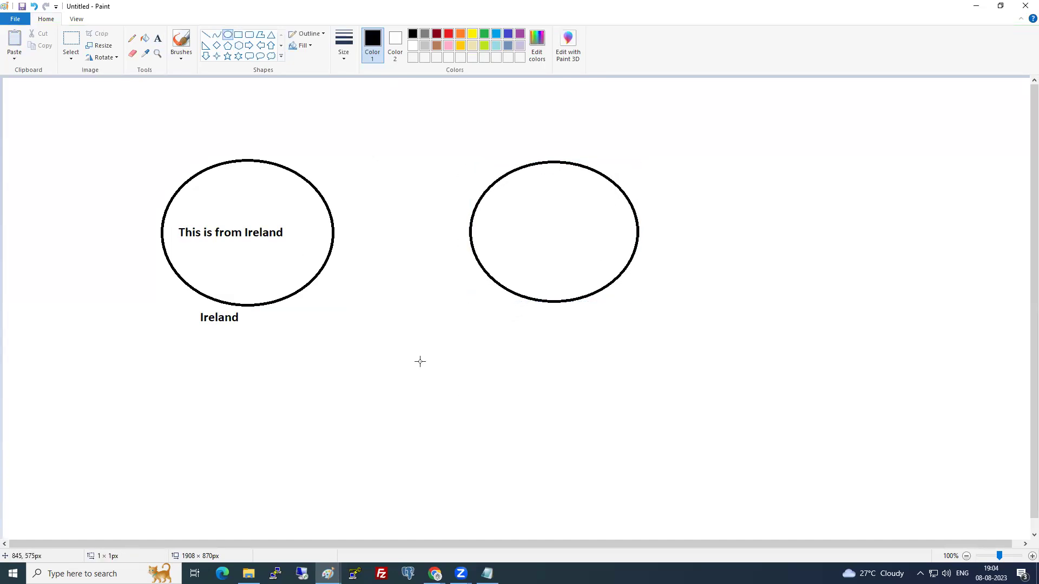
- Label the second circle Tokyo underneath and write "This is from Tokyo" inside it
{"action": "left_click", "coordinate": [157, 38]}
{"action": "left_click", "coordinate": [514, 314]}
{"action": "type", "text": "Tokyo"}
{"action": "left_click", "coordinate": [488, 226]}
{"action": "left_click", "coordinate": [488, 222]}
{"action": "type", "text": "This is"}
{"action": "type", "text": " f"}
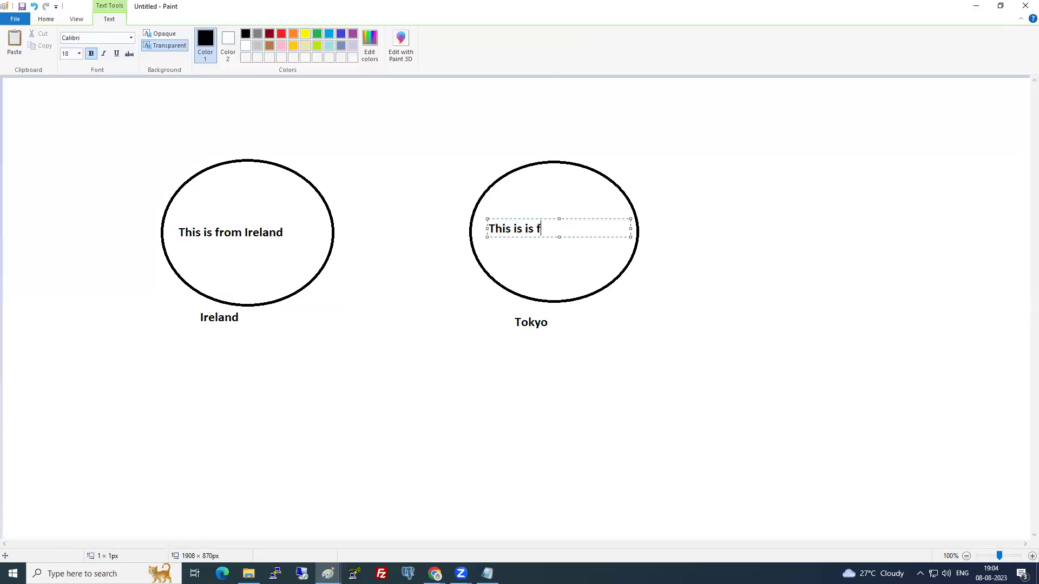
{"action": "type", "text": "rom Tokyo"}
- Add the text Hyderabad below and between the Ireland and Tokyo circles
{"action": "left_click", "coordinate": [380, 437]}
{"action": "left_click", "coordinate": [333, 434]}
{"action": "type", "text": "Hy"}
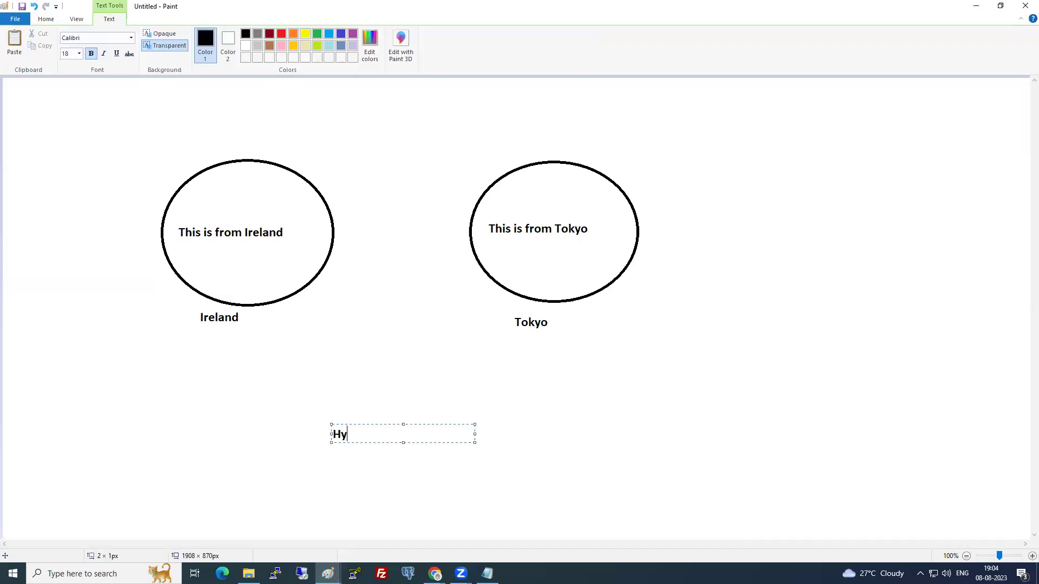
{"action": "type", "text": "derabad"}
- Write latency.reyazawstrainer.com just above Hyderabad, with the text box widened to keep it on one line
{"action": "left_click", "coordinate": [326, 405]}
{"action": "left_click", "coordinate": [327, 405]}
{"action": "type", "text": "latency.reaz"}
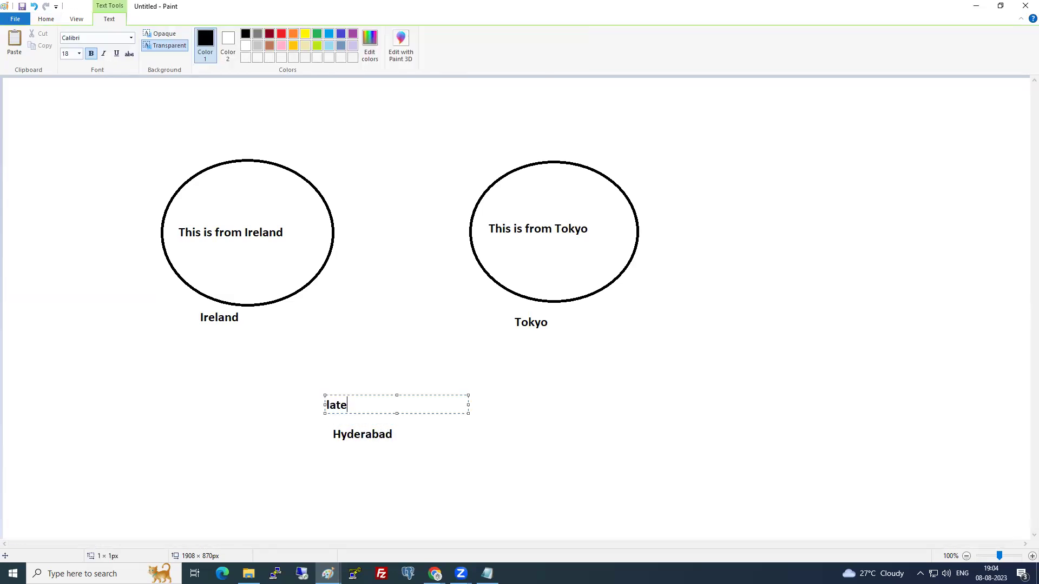
{"action": "key", "text": "BackSpace"}
{"action": "key", "text": "BackSpace"}
{"action": "type", "text": "azo"}
{"action": "key", "text": "BackSpace"}
{"action": "key", "text": "BackSpace"}
{"action": "key", "text": "BackSpace"}
{"action": "type", "text": "yazawstrainer.com"}
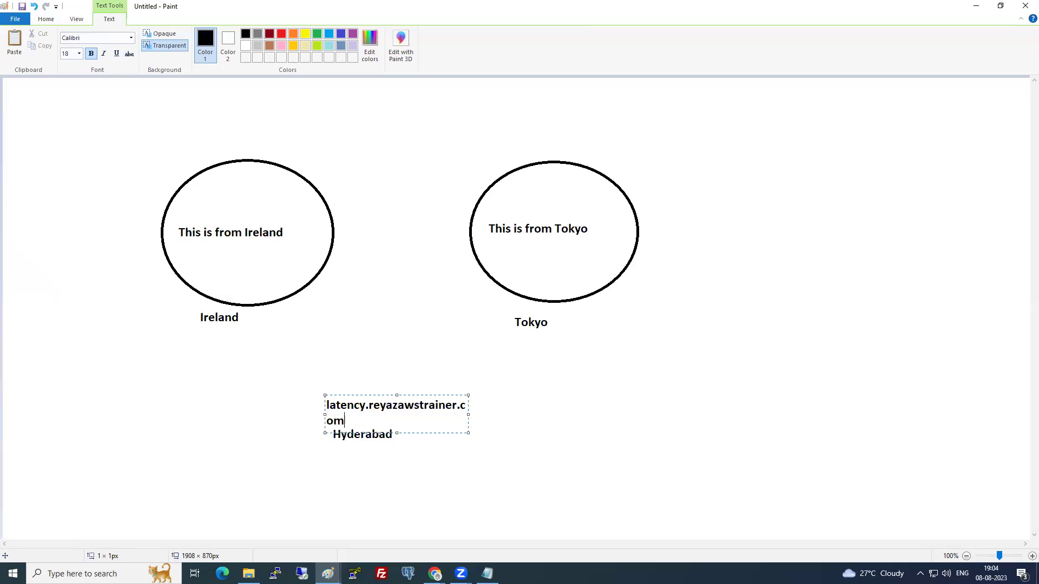
{"action": "left_click_drag", "start_coordinate": [467, 414], "coordinate": [531, 414]}
{"action": "left_click", "coordinate": [542, 457]}
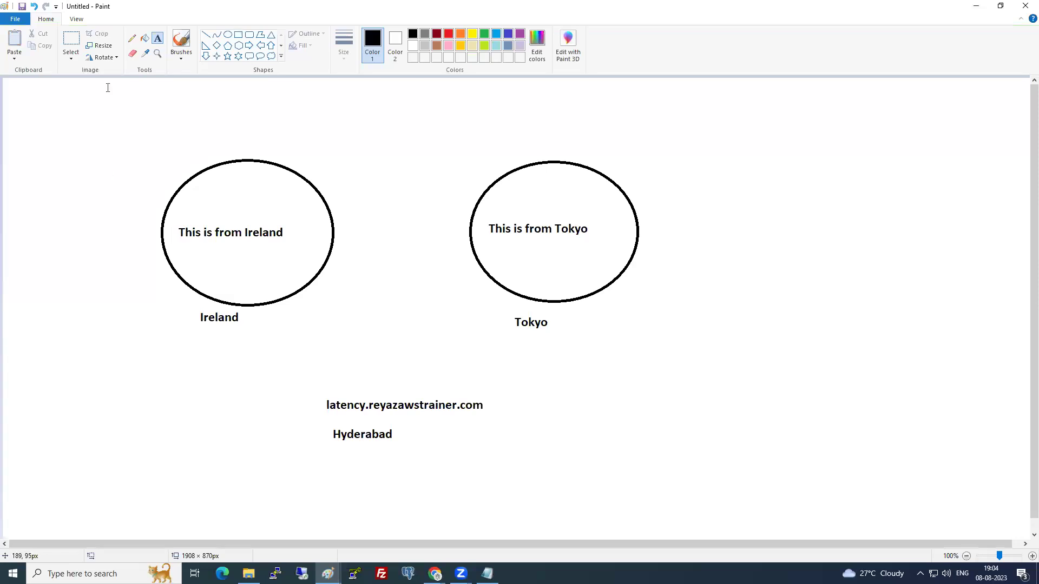
- Draw freehand pencil lines connecting the Ireland and Tokyo circles down to the latency.reyazawstrainer.com text
{"action": "left_click", "coordinate": [132, 38]}
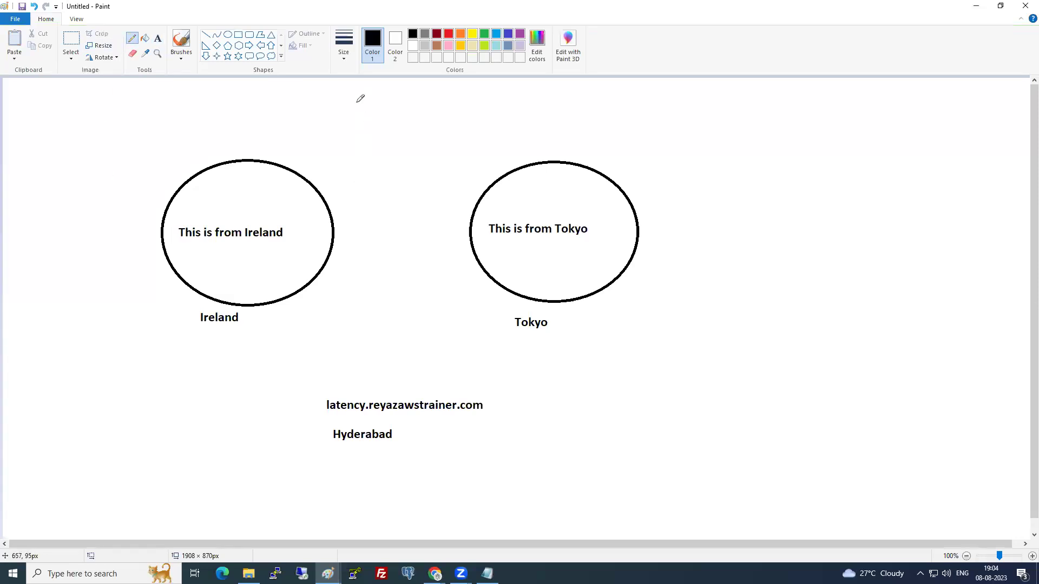
{"action": "left_click", "coordinate": [343, 51]}
{"action": "left_click", "coordinate": [325, 244]}
{"action": "left_click_drag", "start_coordinate": [294, 283], "coordinate": [352, 377]}
{"action": "left_click_drag", "start_coordinate": [483, 271], "coordinate": [436, 382]}
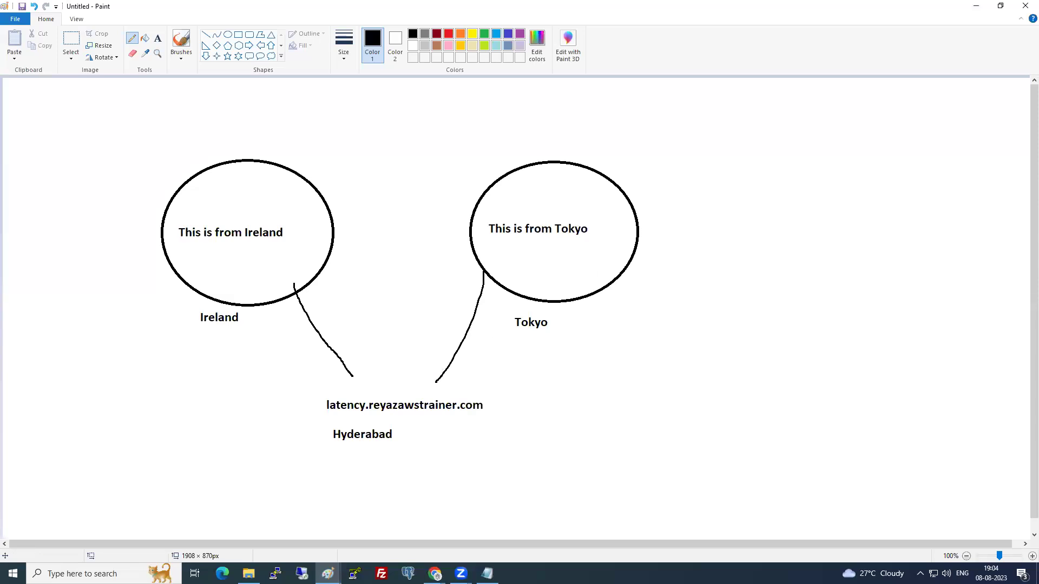
- Switch to the incognito browser window and open maps.google.com in a new tab
{"action": "mouse_move", "coordinate": [435, 573]}
{"action": "left_click", "coordinate": [484, 529]}
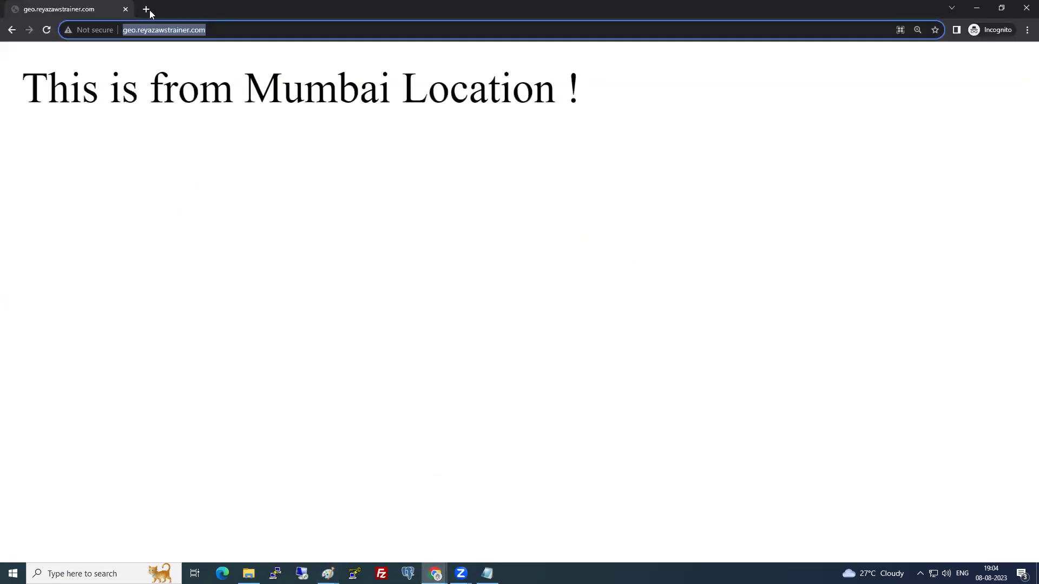
{"action": "left_click", "coordinate": [150, 9]}
{"action": "type", "text": "mas"}
{"action": "key", "text": "BackSpace"}
{"action": "key", "text": "BackSpace"}
{"action": "type", "text": "ap"}
{"action": "key", "text": "BackSpace"}
{"action": "key", "text": "BackSpace"}
{"action": "type", "text": "ap"}
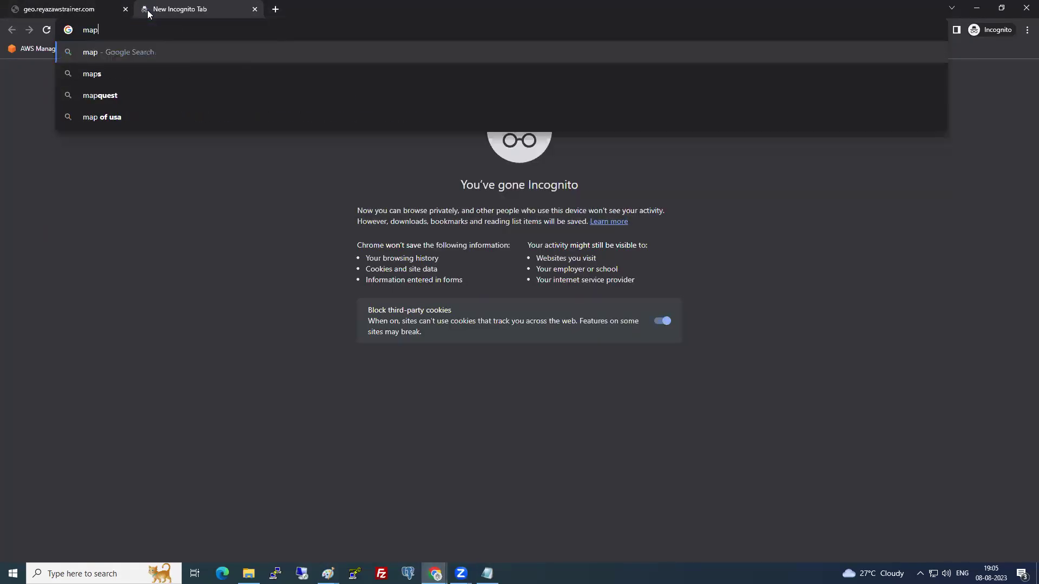
{"action": "type", "text": "s."}
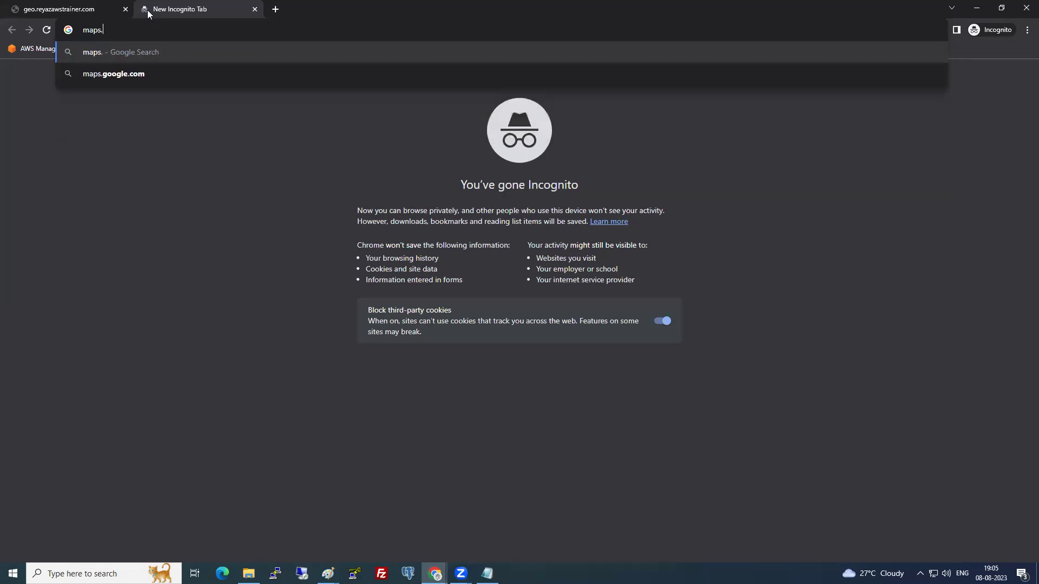
{"action": "type", "text": "google.com"}
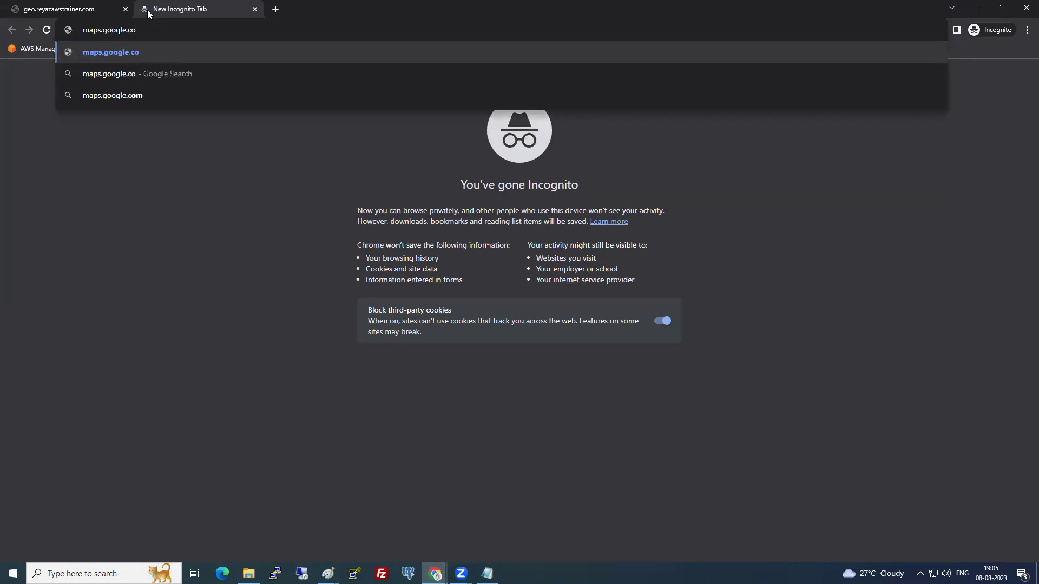
{"action": "key", "text": "Return"}
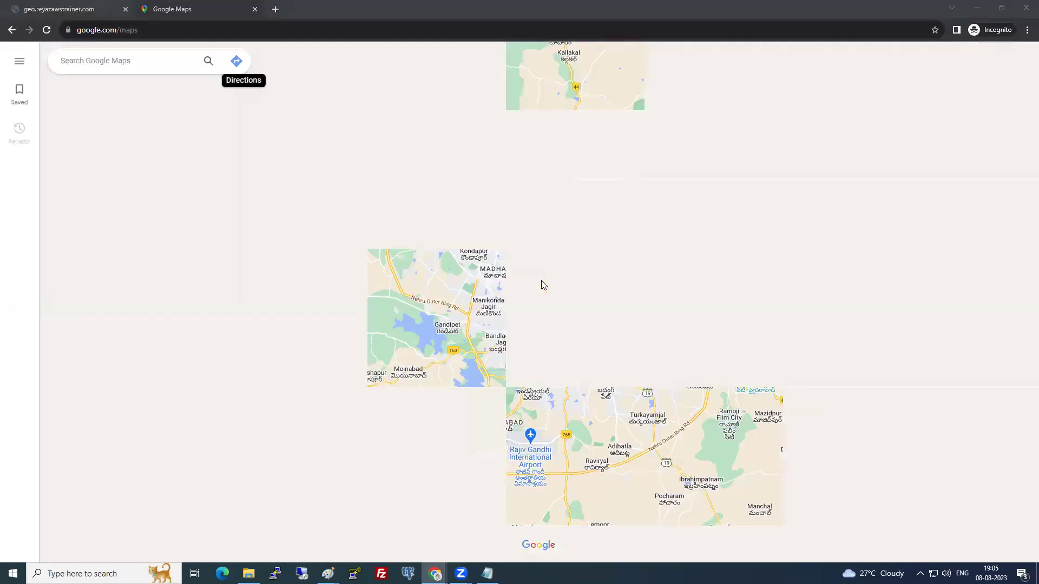
- Examine the locations of Ireland and Tokyo relative to Hyderabad on the world map
{"action": "scroll", "coordinate": [543, 285], "scroll_direction": "down", "scroll_amount": 6}
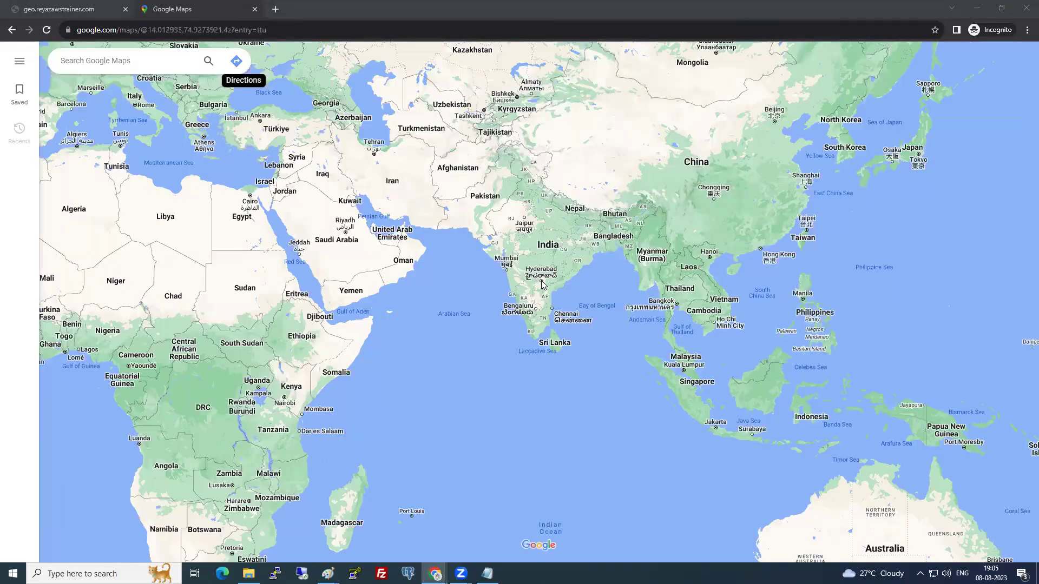
{"action": "scroll", "coordinate": [543, 284], "scroll_direction": "down", "scroll_amount": 3}
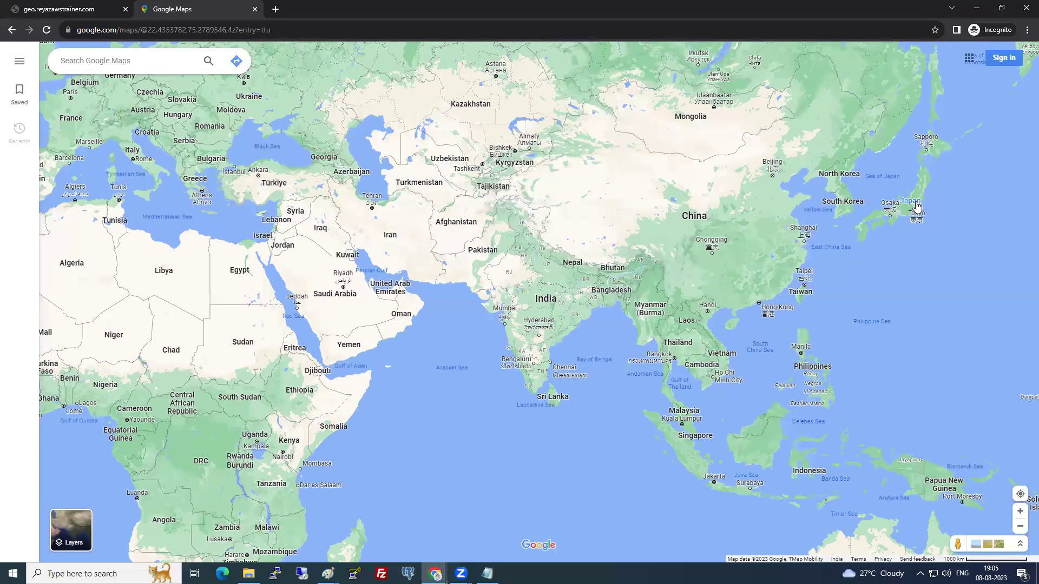
{"action": "mouse_move", "coordinate": [914, 205]}
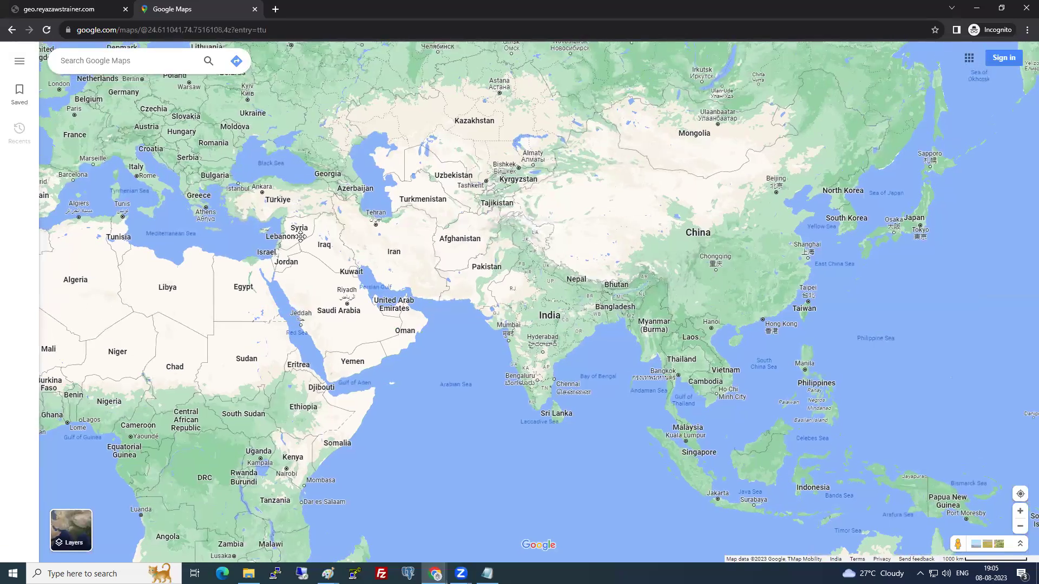
{"action": "left_click_drag", "start_coordinate": [301, 237], "coordinate": [311, 278]}
{"action": "left_click_drag", "start_coordinate": [276, 102], "coordinate": [286, 169]}
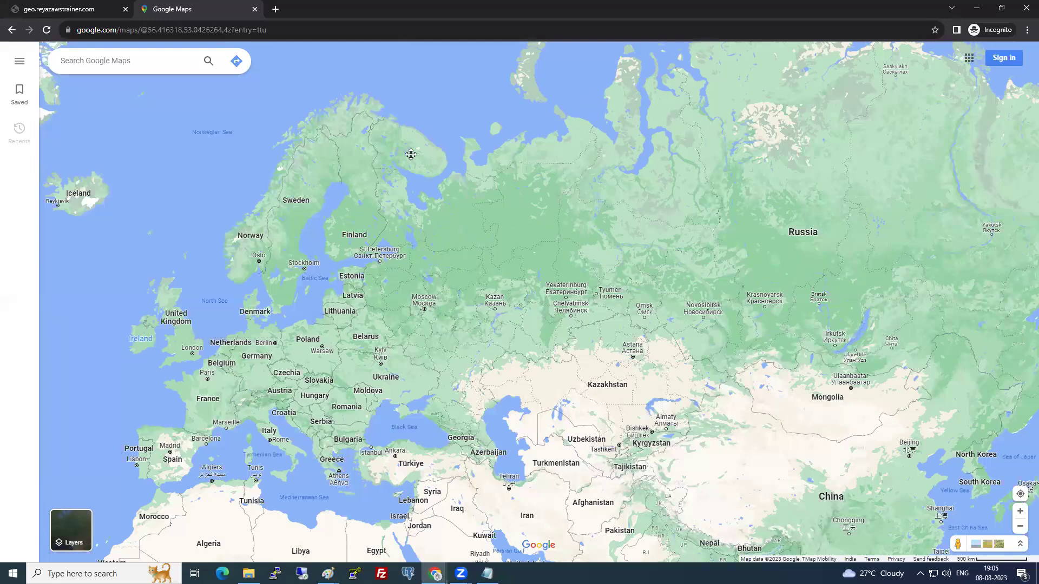
{"action": "key", "text": "Down"}
{"action": "key", "text": "Right"}
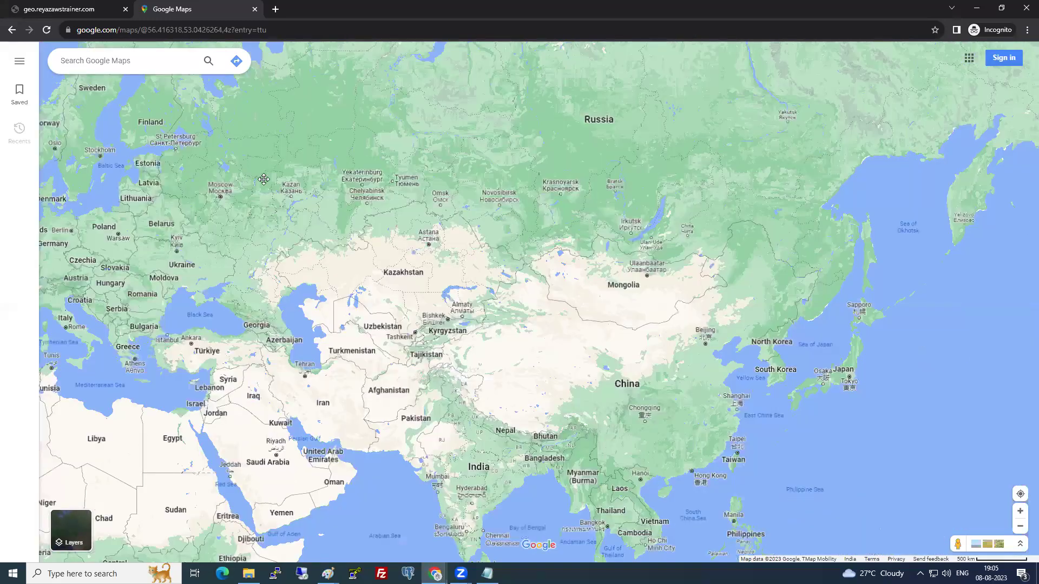
{"action": "key", "text": "Right"}
{"action": "key", "text": "Right"}
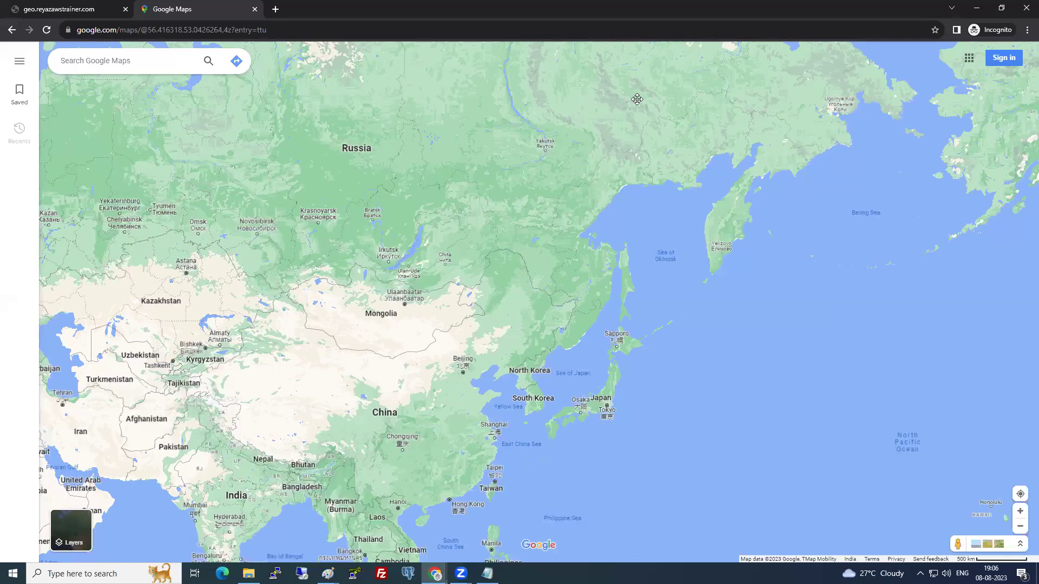
{"action": "key", "text": "Left"}
{"action": "key", "text": "Left"}
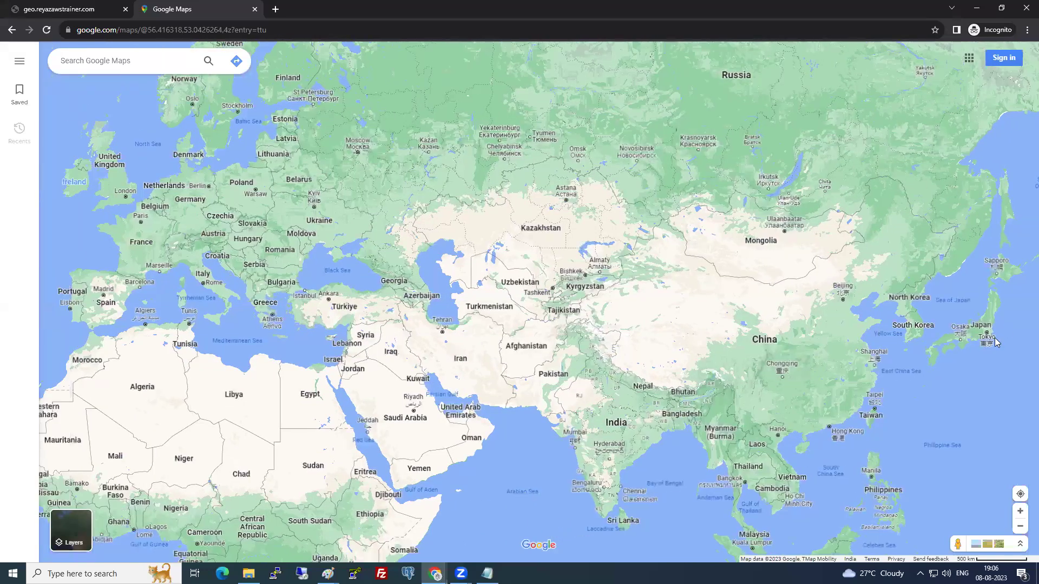
{"action": "key", "text": "Left"}
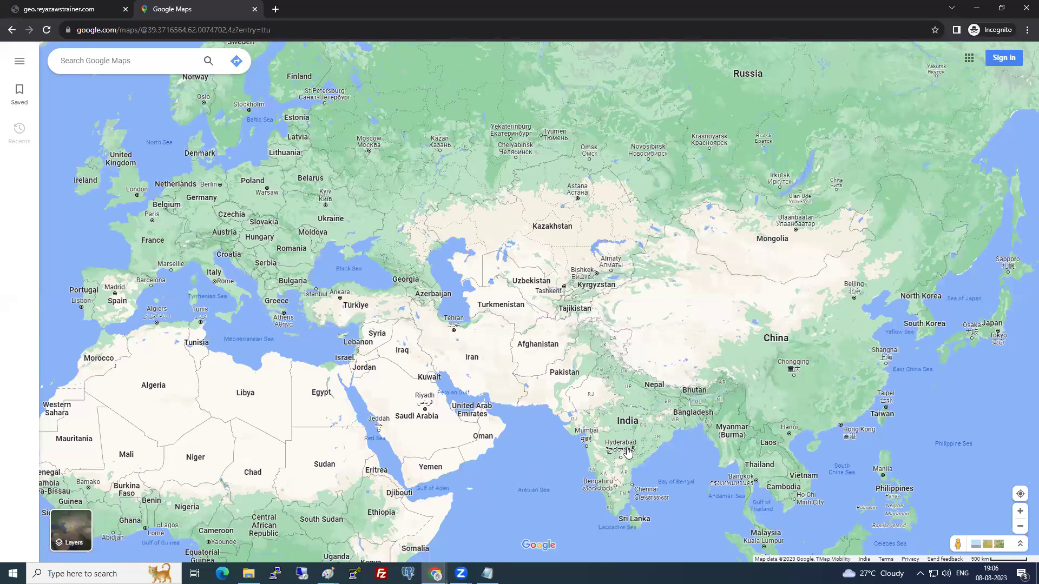
{"action": "mouse_move", "coordinate": [628, 452]}
{"action": "mouse_move", "coordinate": [586, 491]}
- Switch to the Route 53 console and start a new reyazawstrainer.com alias record that routes traffic to a CloudFront distribution
{"action": "left_click", "coordinate": [368, 517]}
{"action": "left_click", "coordinate": [533, 291]}
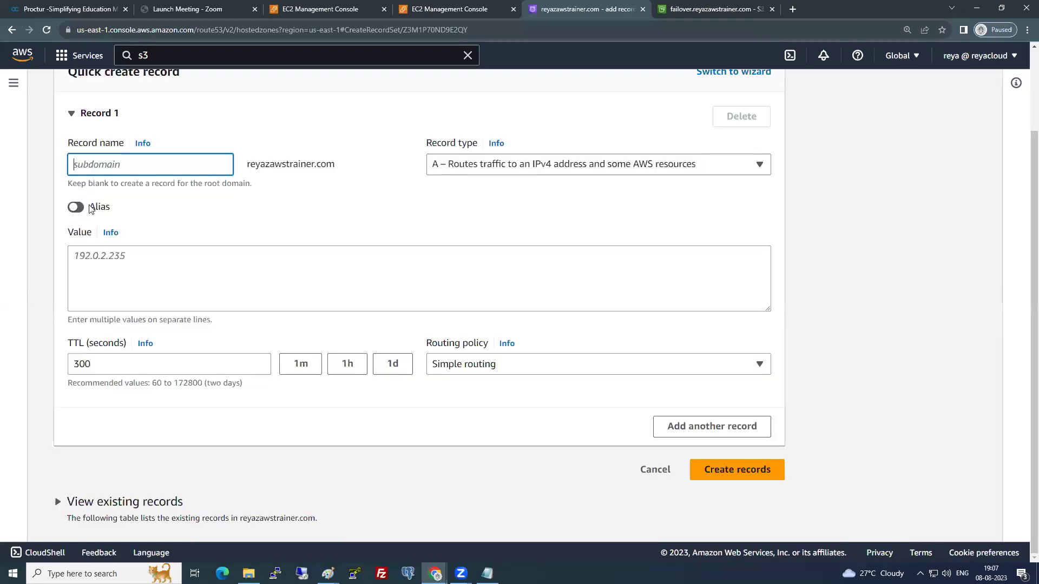
{"action": "left_click", "coordinate": [90, 209]}
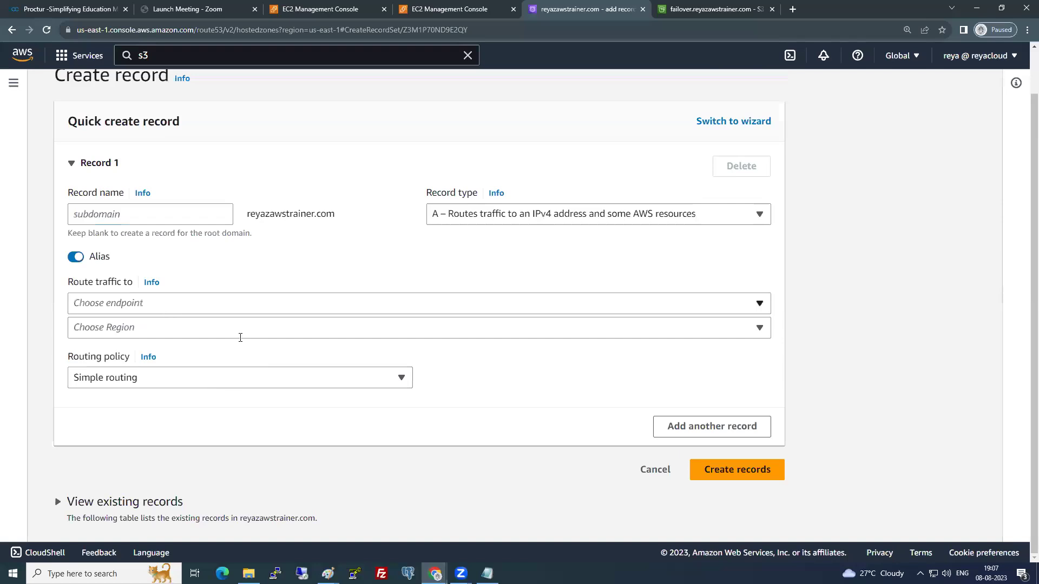
{"action": "left_click", "coordinate": [258, 340]}
{"action": "scroll", "coordinate": [176, 403], "scroll_direction": "down", "scroll_amount": 1}
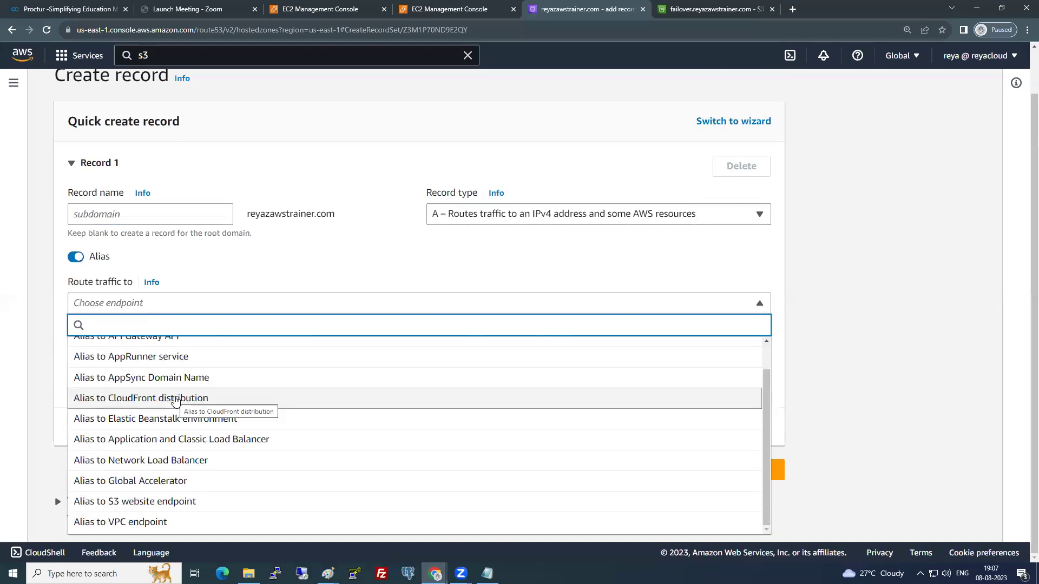
{"action": "left_click", "coordinate": [175, 398]}
{"action": "left_click", "coordinate": [164, 366]}
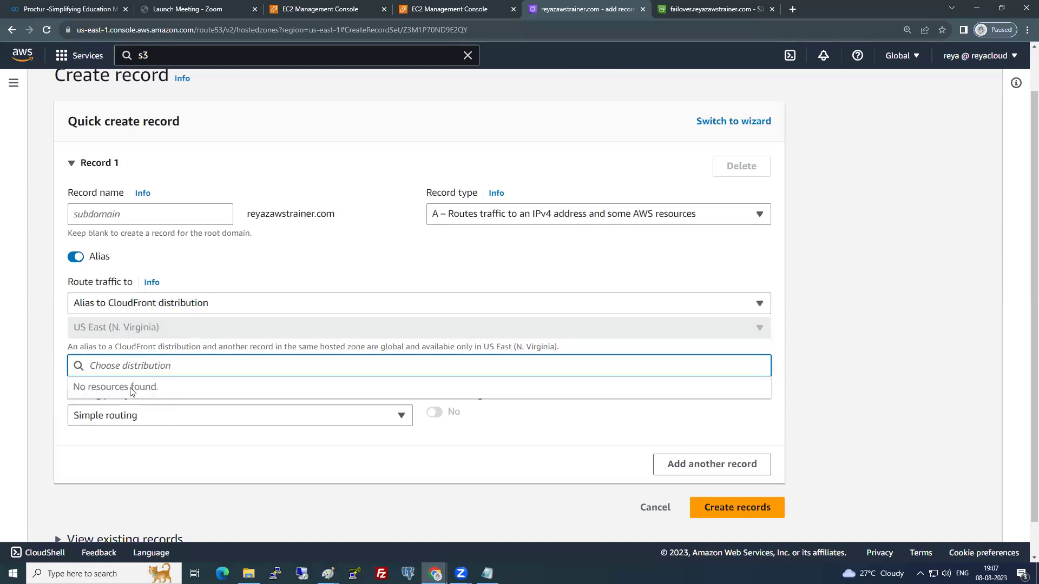
{"action": "left_click", "coordinate": [172, 304]}
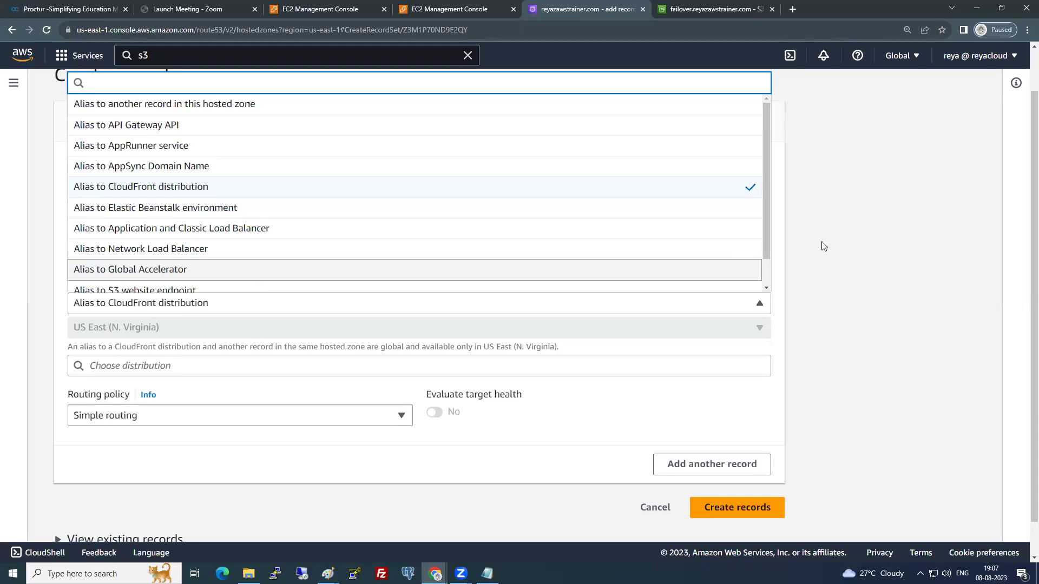
{"action": "left_click", "coordinate": [375, 344]}
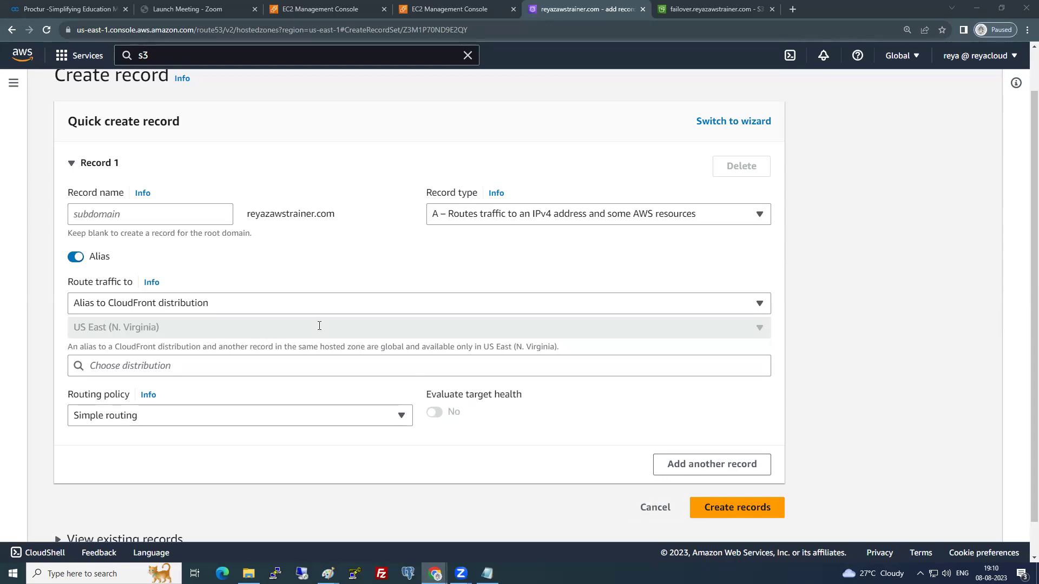
- Change the alias target to Application and Classic Load Balancer, select Geolocation routing, and view the available locations
{"action": "left_click", "coordinate": [199, 307]}
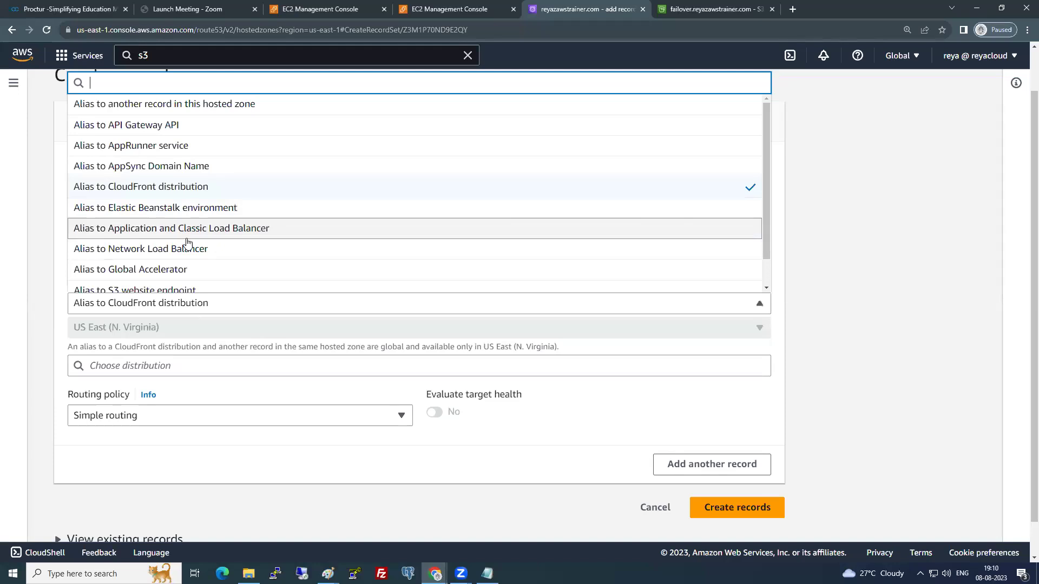
{"action": "left_click", "coordinate": [187, 237]}
{"action": "left_click", "coordinate": [223, 378]}
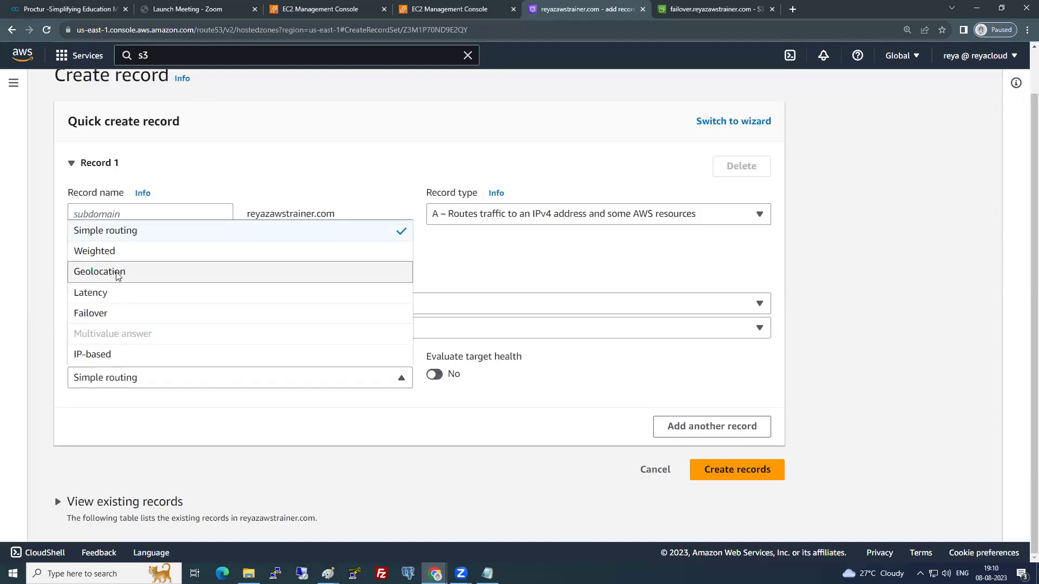
{"action": "left_click", "coordinate": [118, 272]}
{"action": "scroll", "coordinate": [471, 334], "scroll_direction": "down", "scroll_amount": 2}
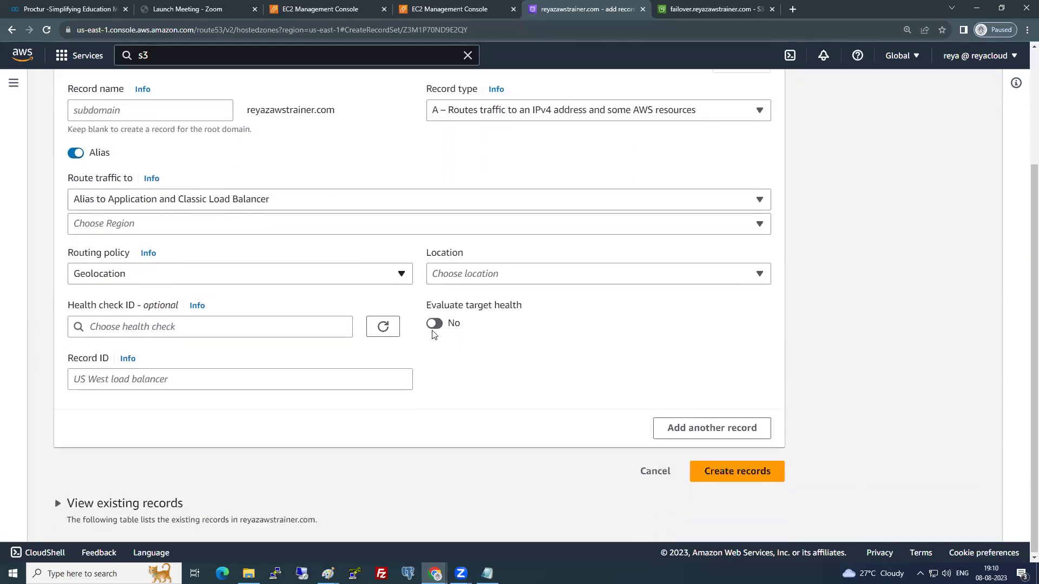
{"action": "left_click", "coordinate": [494, 272]}
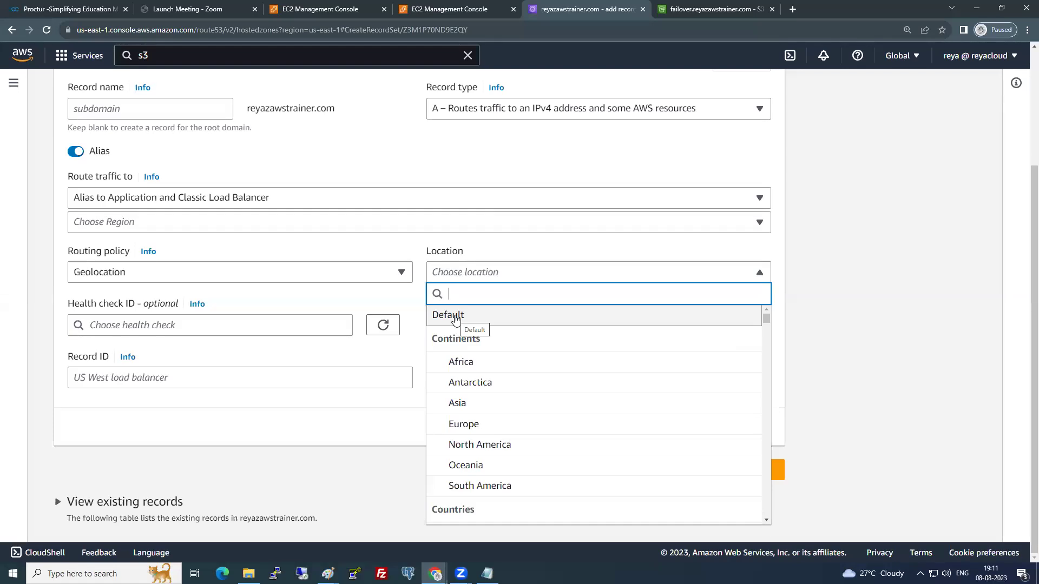
{"action": "scroll", "coordinate": [156, 271], "scroll_direction": "up", "scroll_amount": 3}
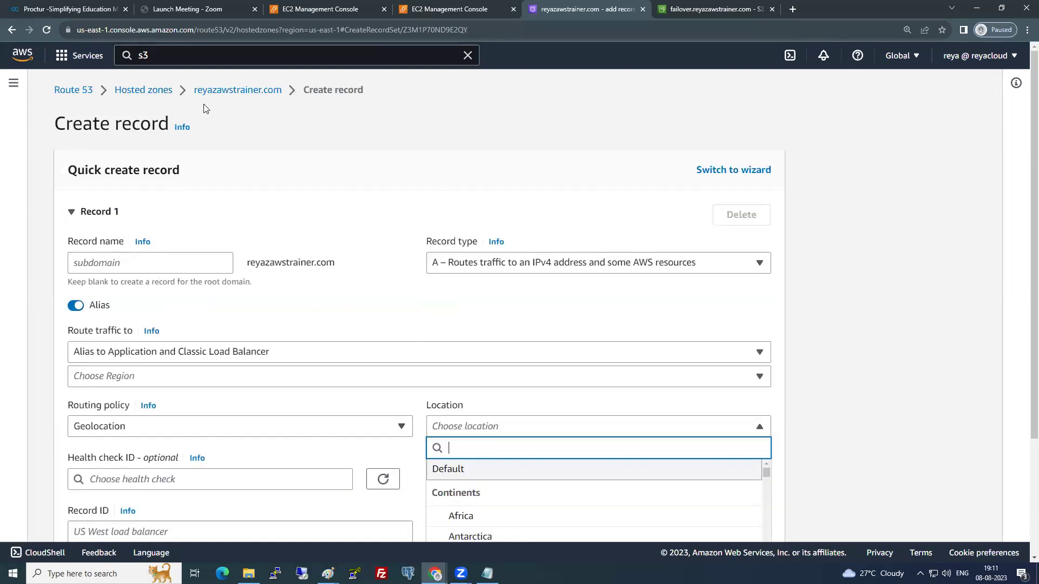
- Return to the reyazawstrainer.com hosted zone and delete both geo A records, for India and Virginia
{"action": "left_click", "coordinate": [237, 90]}
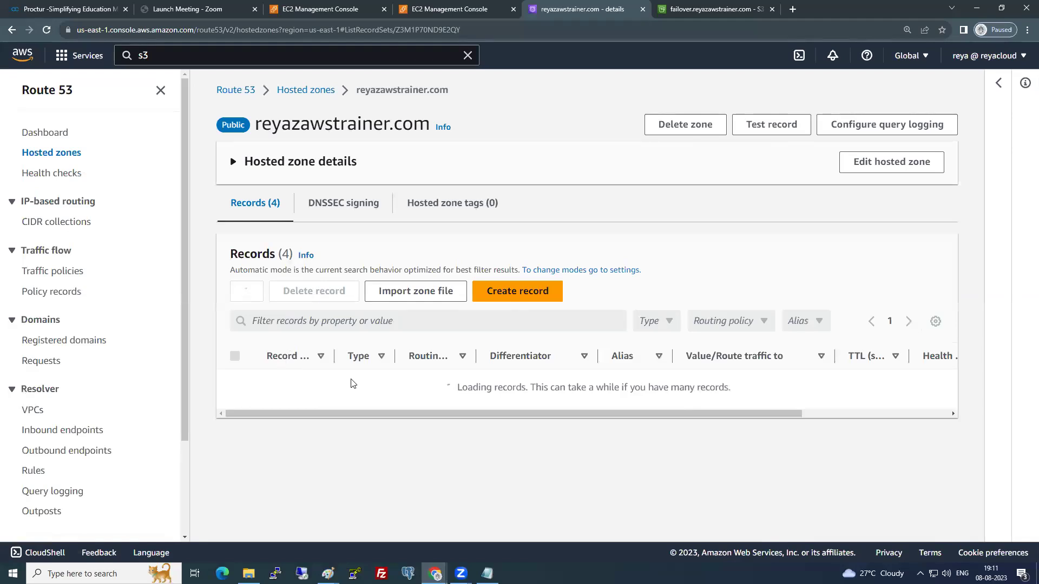
{"action": "scroll", "coordinate": [340, 392], "scroll_direction": "down", "scroll_amount": 1}
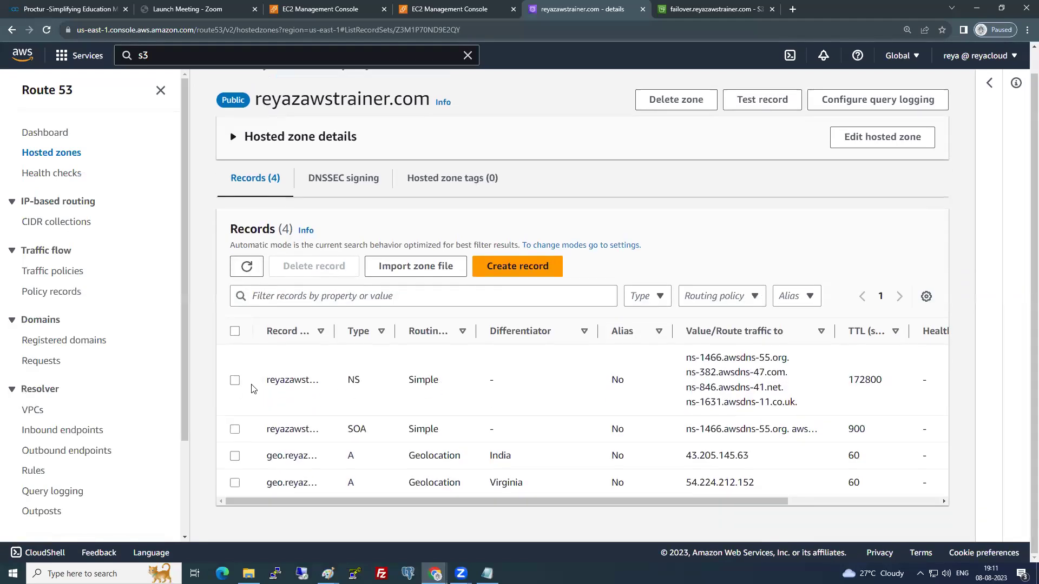
{"action": "left_click", "coordinate": [235, 460]}
{"action": "scroll", "coordinate": [232, 481], "scroll_direction": "down", "scroll_amount": 1}
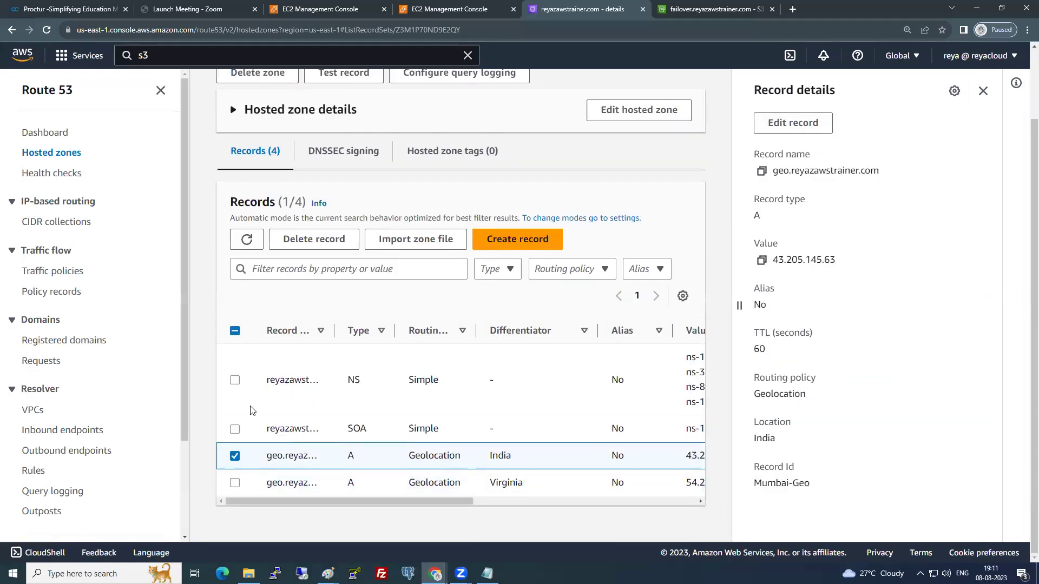
{"action": "left_click", "coordinate": [235, 483]}
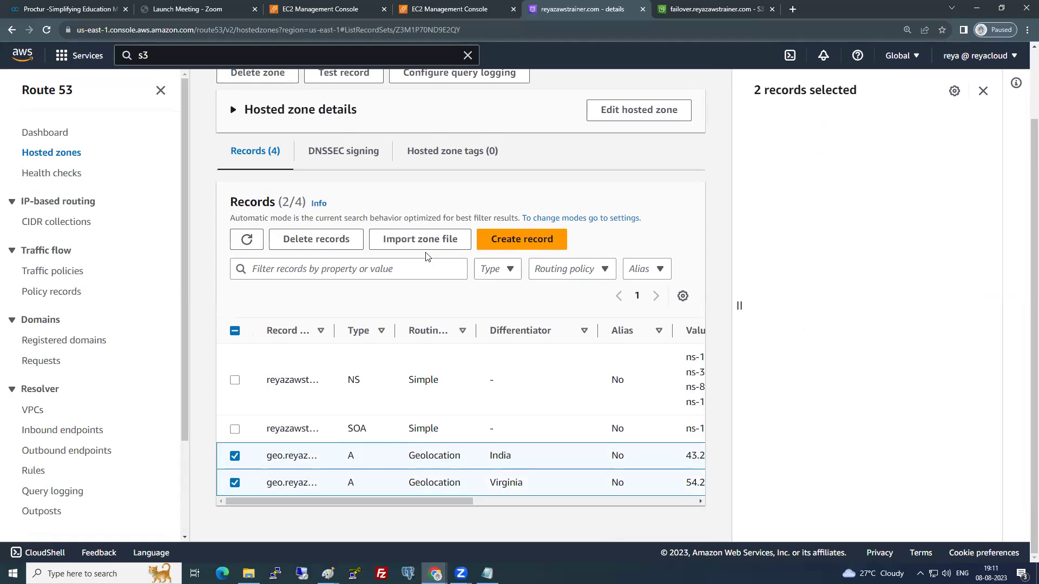
{"action": "left_click", "coordinate": [317, 240]}
{"action": "left_click", "coordinate": [673, 443]}
- Terminate the VirginiaInstance EC2 instance in the N. Virginia region
{"action": "left_click", "coordinate": [449, 8]}
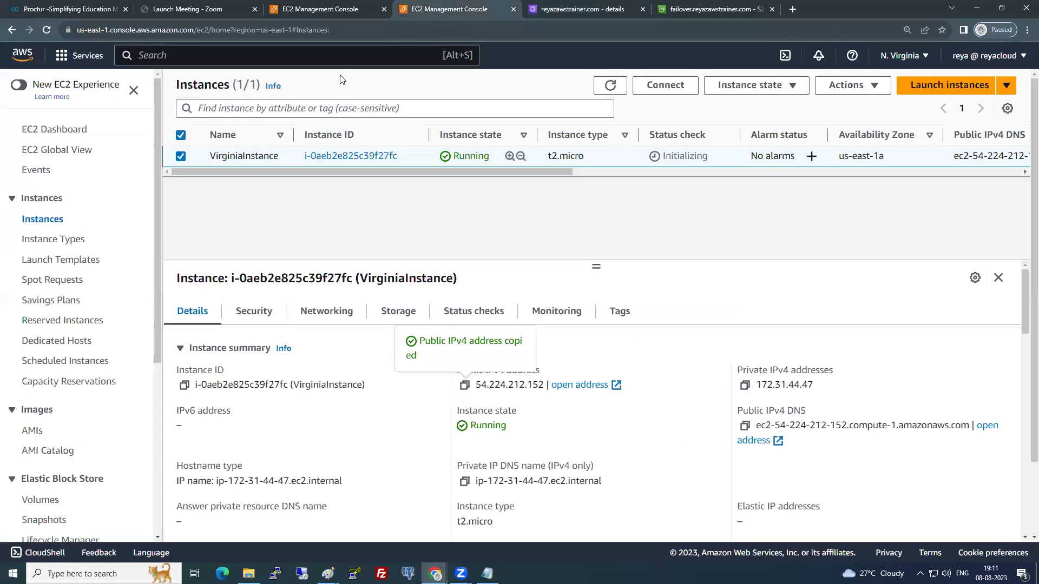
{"action": "left_click", "coordinate": [718, 80]}
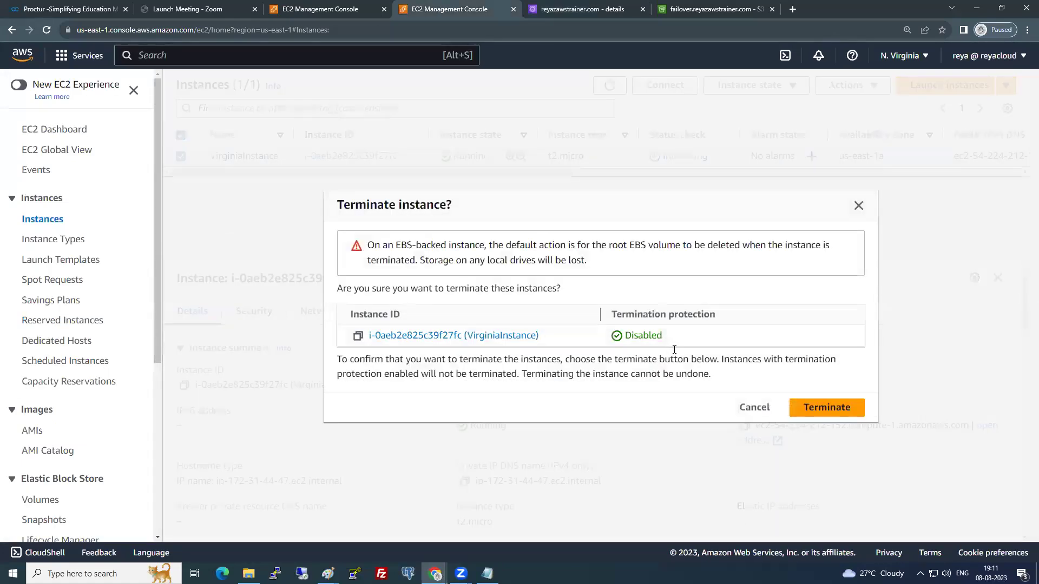
{"action": "left_click", "coordinate": [827, 406]}
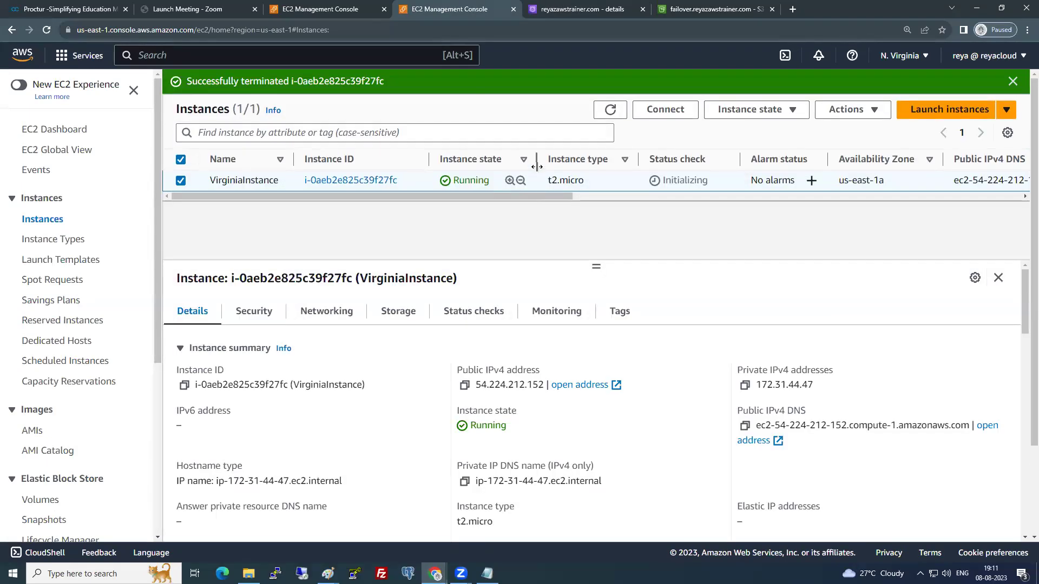
- Terminate the MumbaiServer EC2 instance in the Mumbai region
{"action": "left_click", "coordinate": [320, 9]}
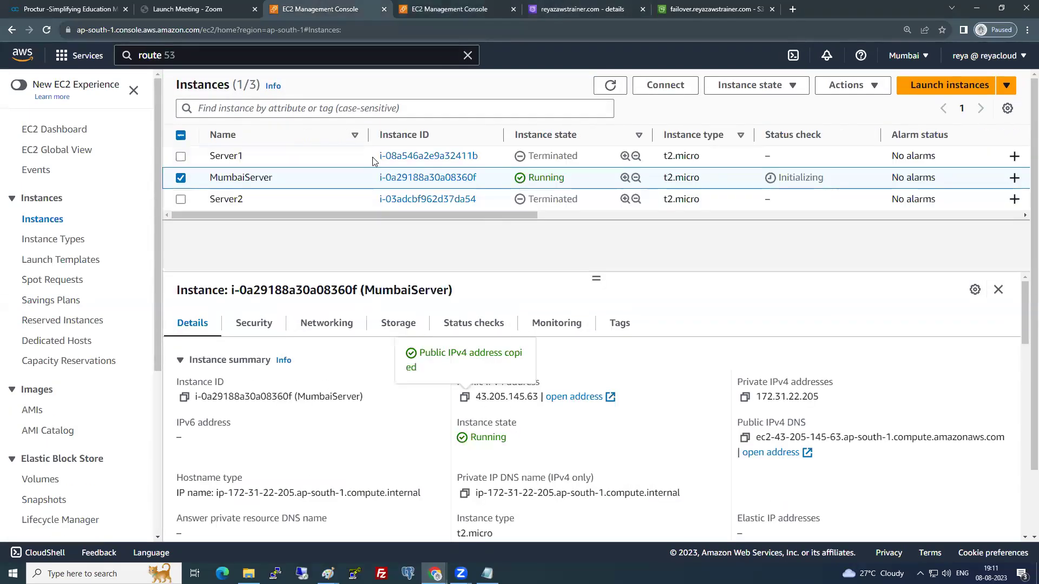
{"action": "left_click", "coordinate": [795, 88]}
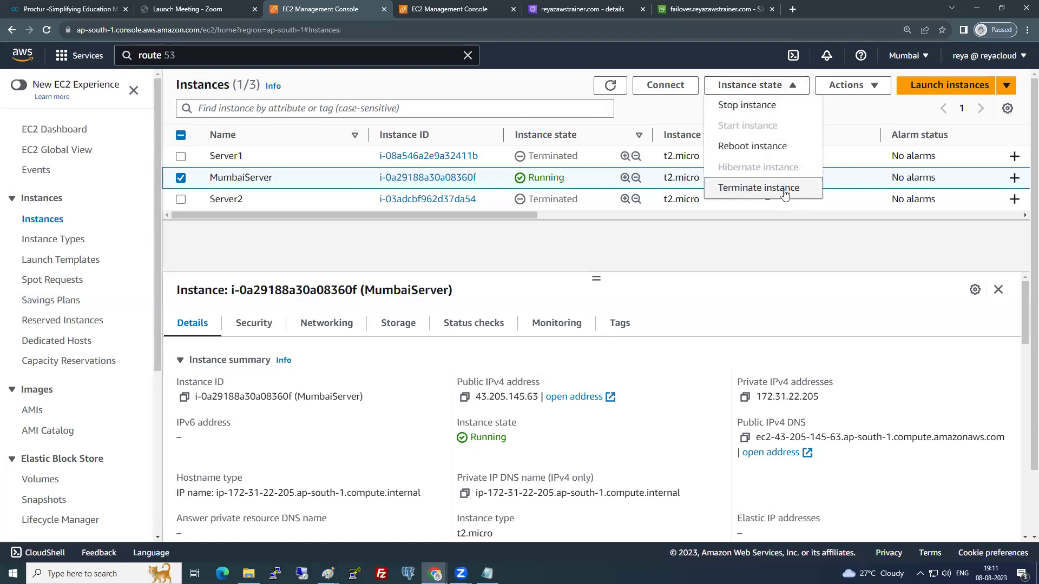
{"action": "left_click", "coordinate": [783, 189]}
{"action": "left_click", "coordinate": [825, 408]}
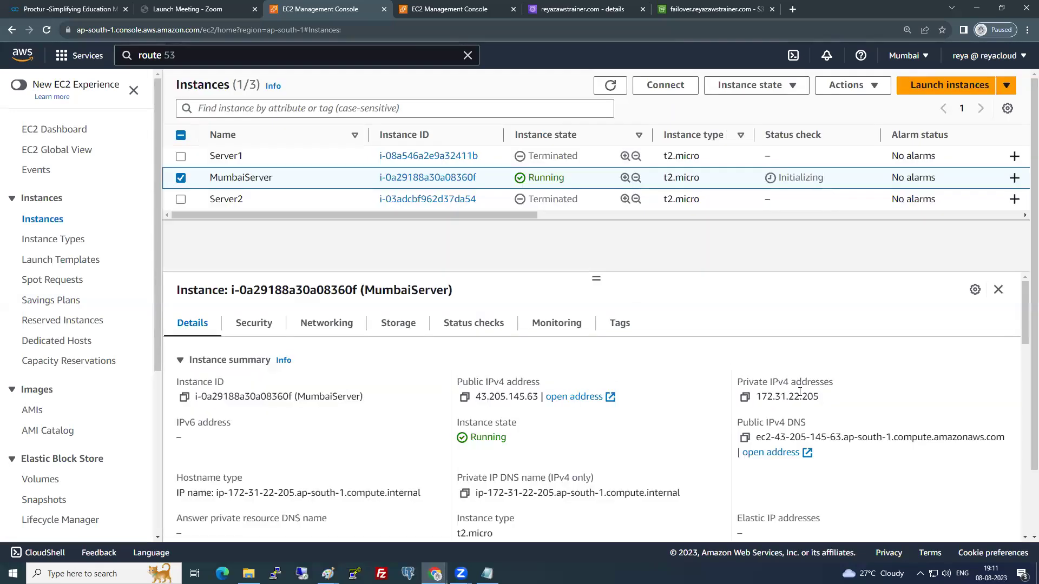
- Select only Server1 and Server2 in the Mumbai instance list and terminate them
{"action": "left_click", "coordinate": [181, 201]}
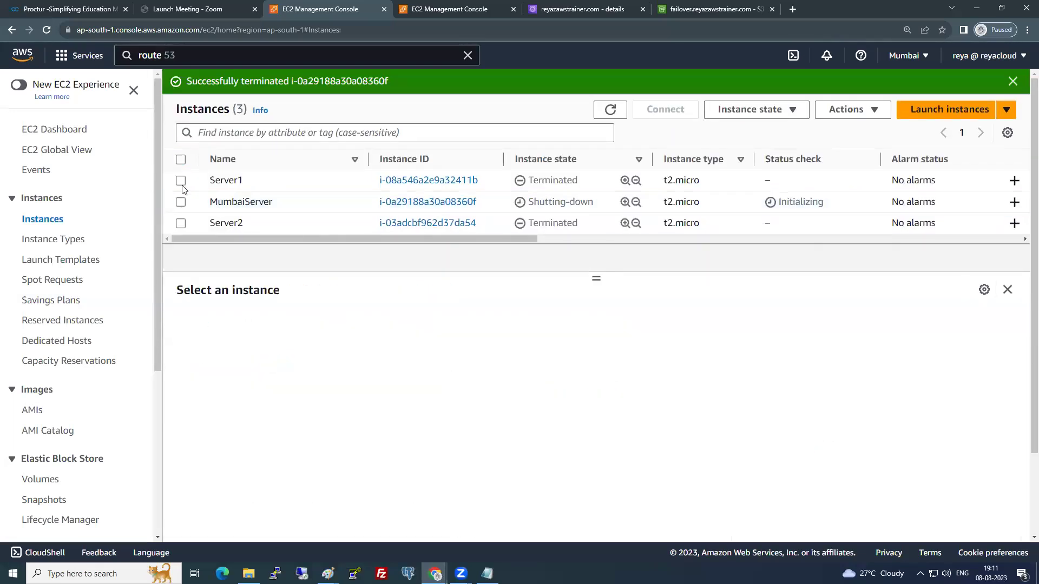
{"action": "left_click", "coordinate": [181, 180]}
{"action": "left_click", "coordinate": [181, 223]}
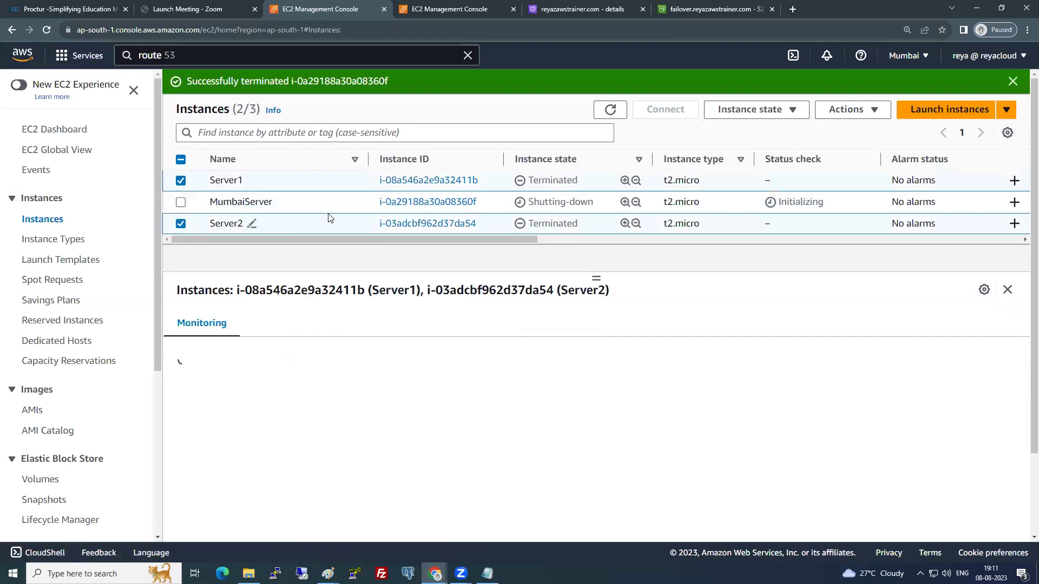
{"action": "left_click", "coordinate": [786, 111]}
{"action": "left_click", "coordinate": [765, 212]}
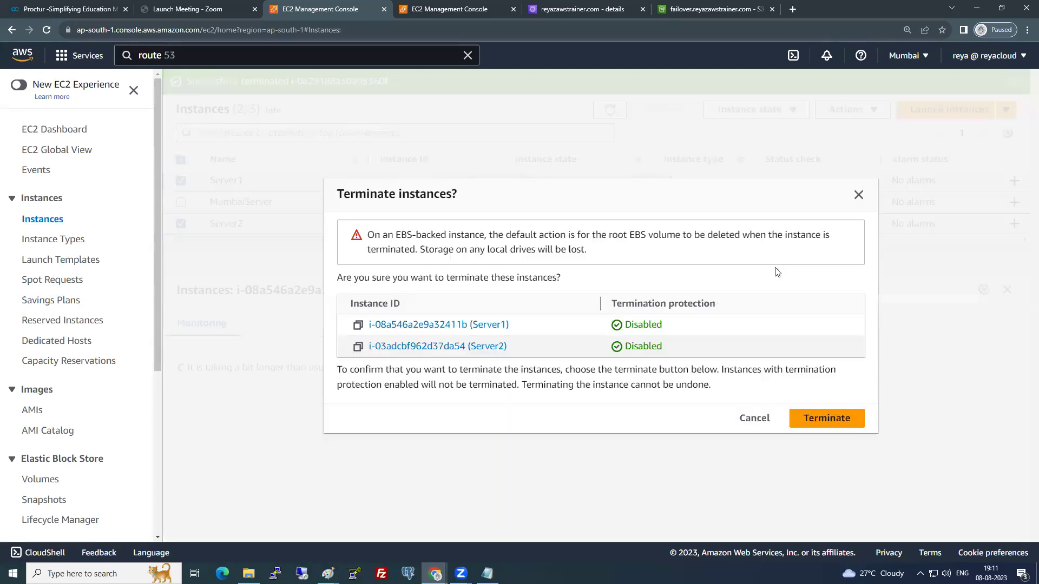
{"action": "left_click", "coordinate": [811, 419]}
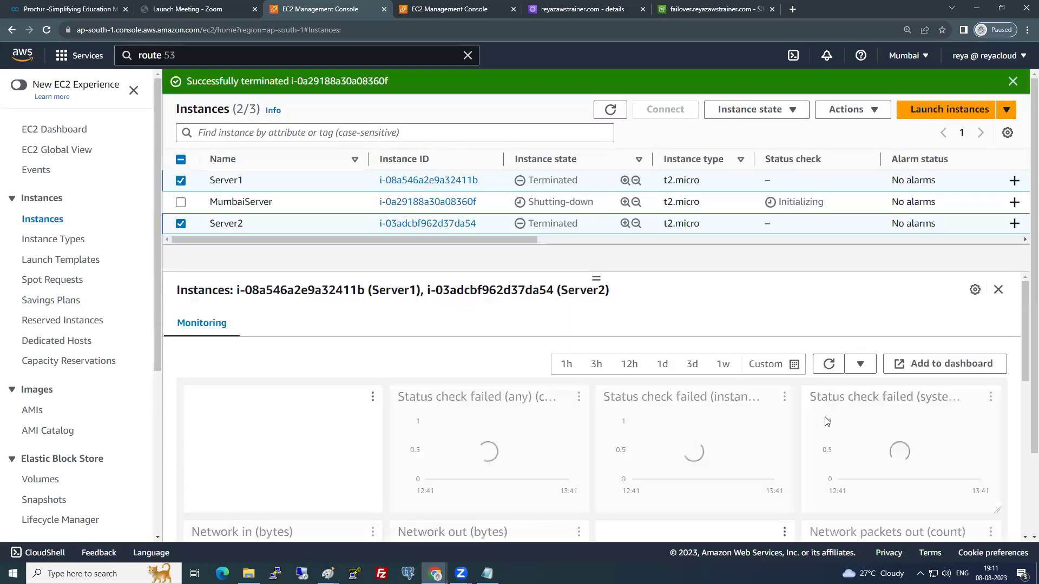